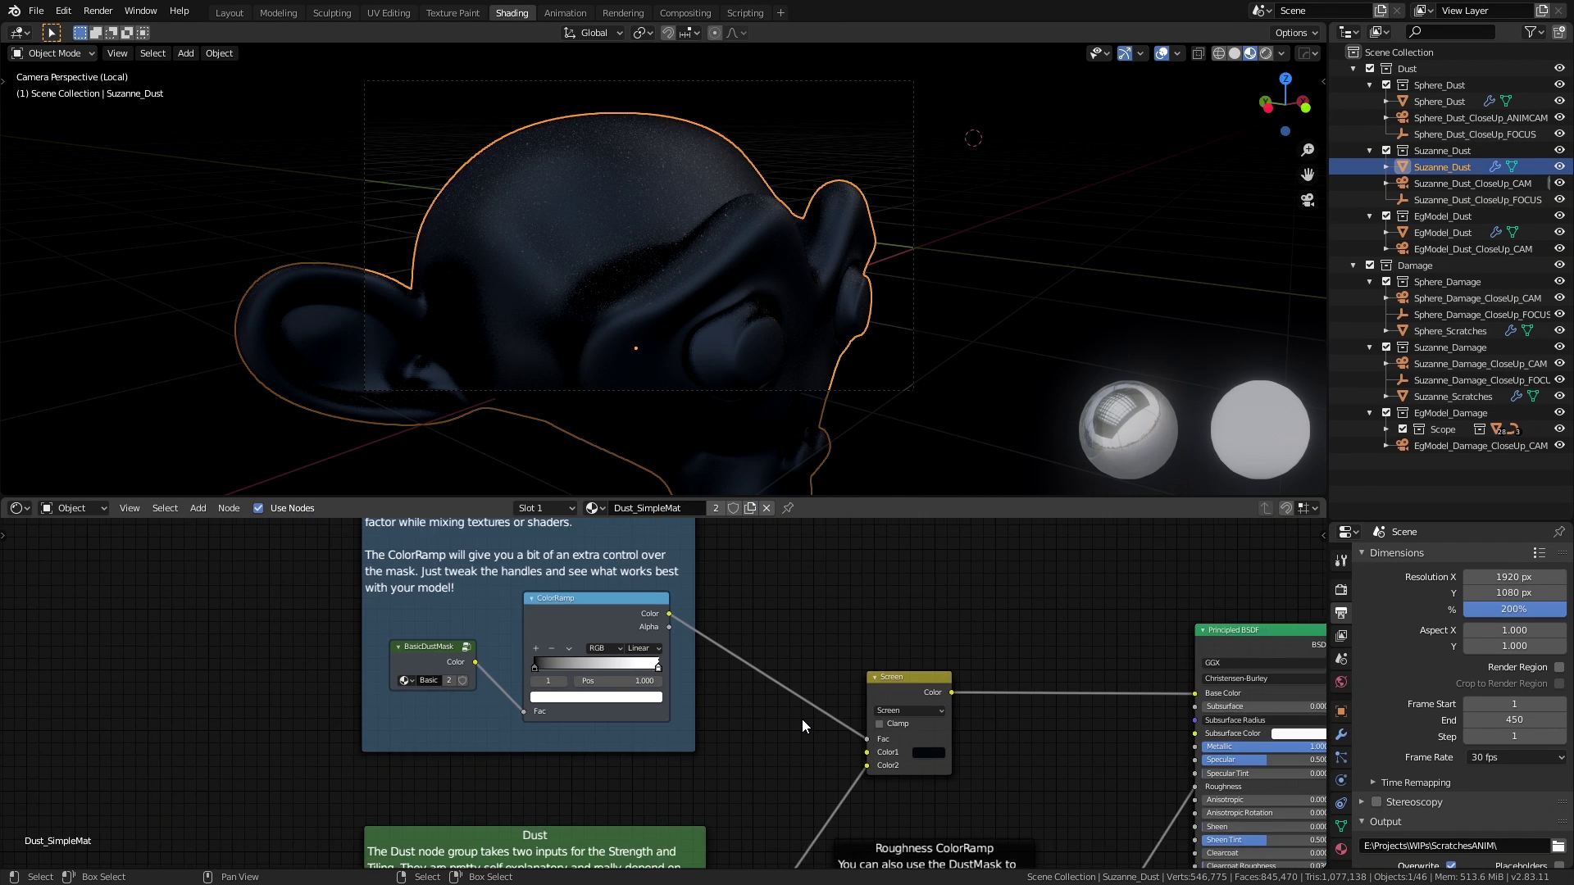
{"action": "scroll", "coordinate": [802, 727], "scroll_direction": "down", "scroll_amount": 2}
{"action": "scroll", "coordinate": [788, 718], "scroll_direction": "down", "scroll_amount": 1}
{"action": "scroll", "coordinate": [763, 707], "scroll_direction": "down", "scroll_amount": 1}
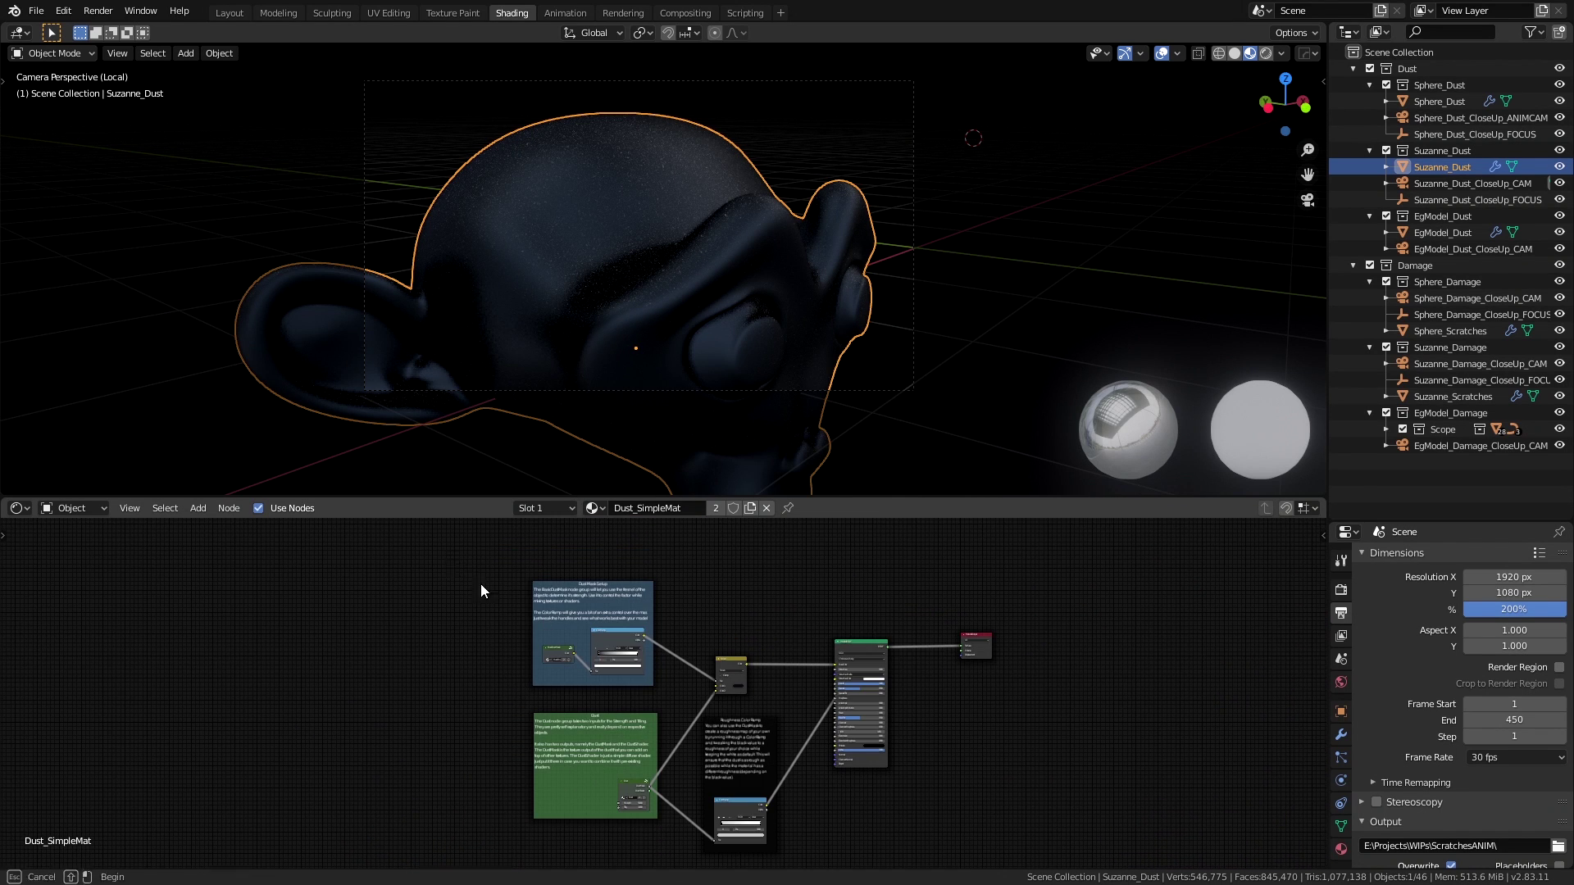
Lower the roughness ramp's light stop value to about 0.678.
{"action": "left_click_drag", "start_coordinate": [454, 557], "coordinate": [1034, 836]}
{"action": "scroll", "coordinate": [707, 772], "scroll_direction": "up", "scroll_amount": 2}
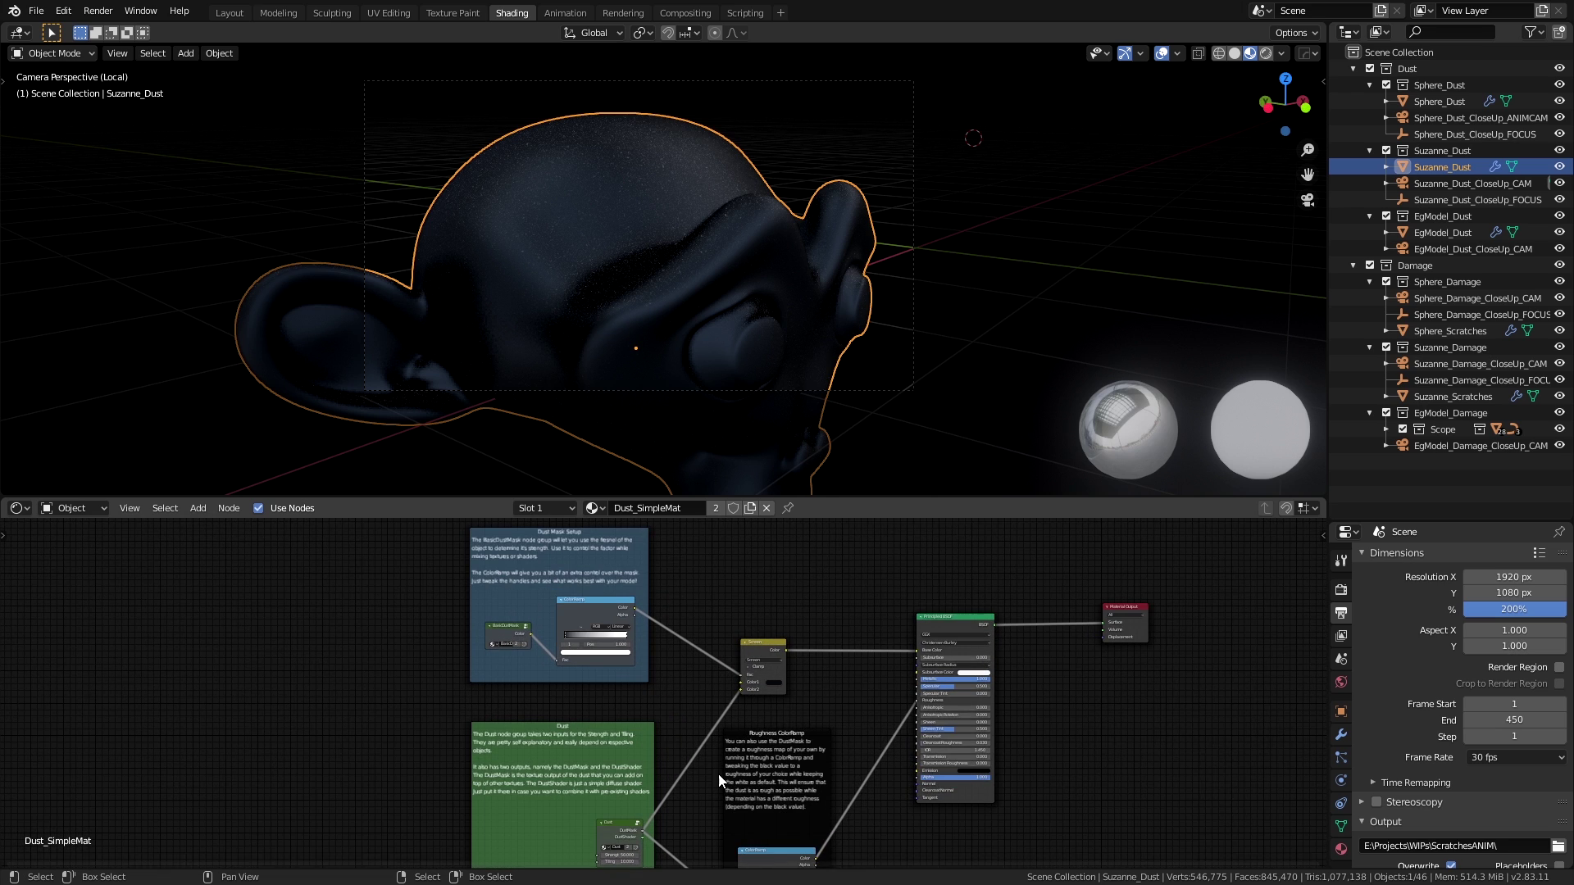
{"action": "scroll", "coordinate": [707, 772], "scroll_direction": "up", "scroll_amount": 5}
{"action": "scroll", "coordinate": [684, 659], "scroll_direction": "down", "scroll_amount": 3}
{"action": "scroll", "coordinate": [620, 637], "scroll_direction": "down", "scroll_amount": 1}
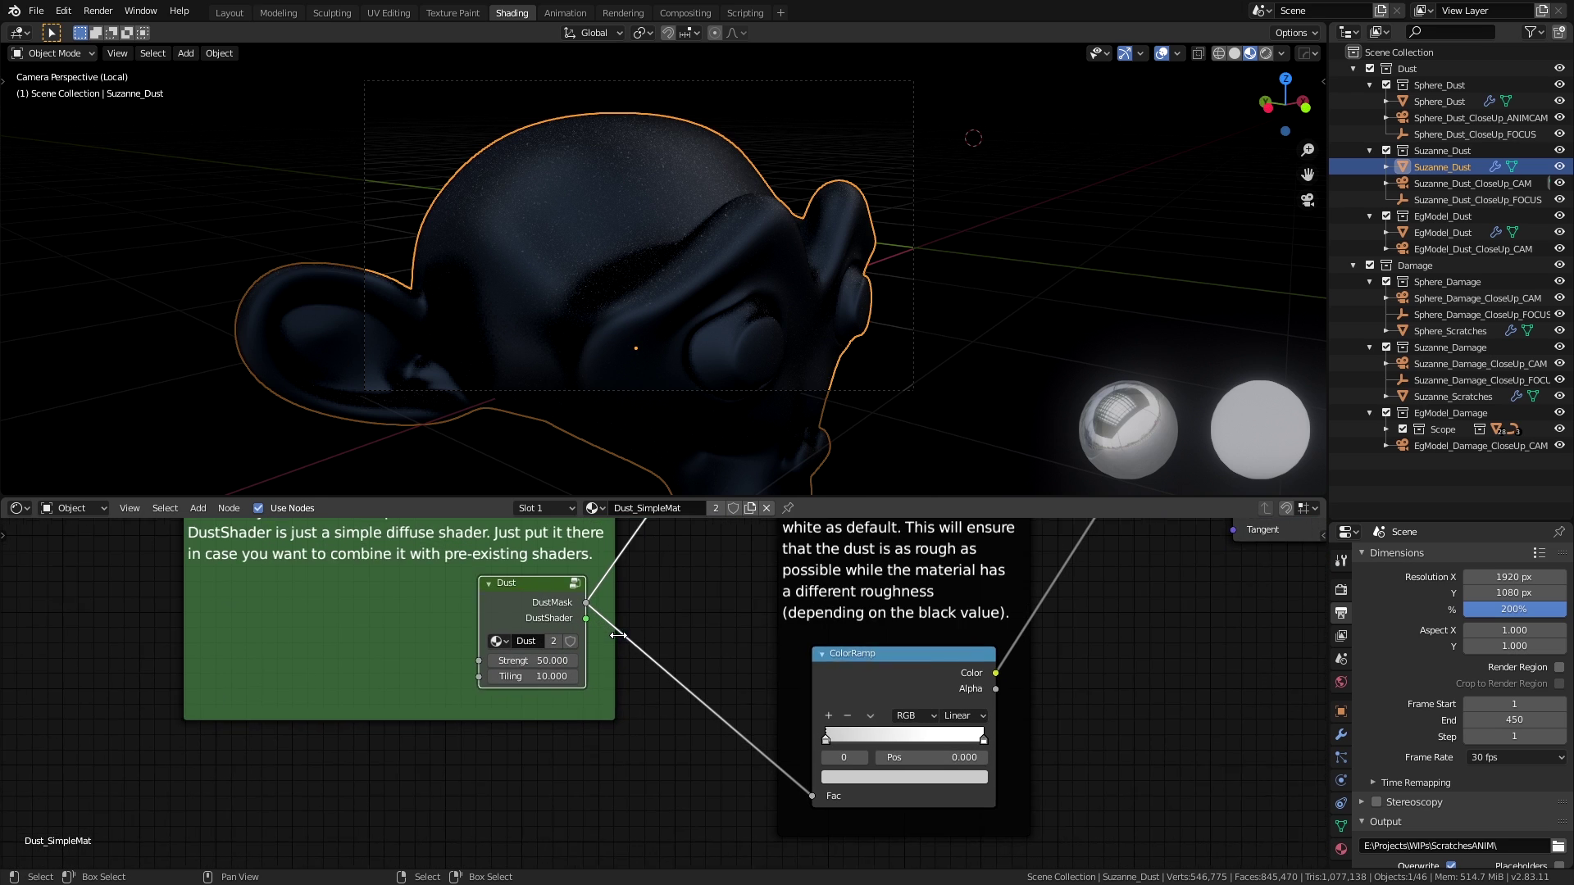
{"action": "scroll", "coordinate": [620, 637], "scroll_direction": "up", "scroll_amount": 1}
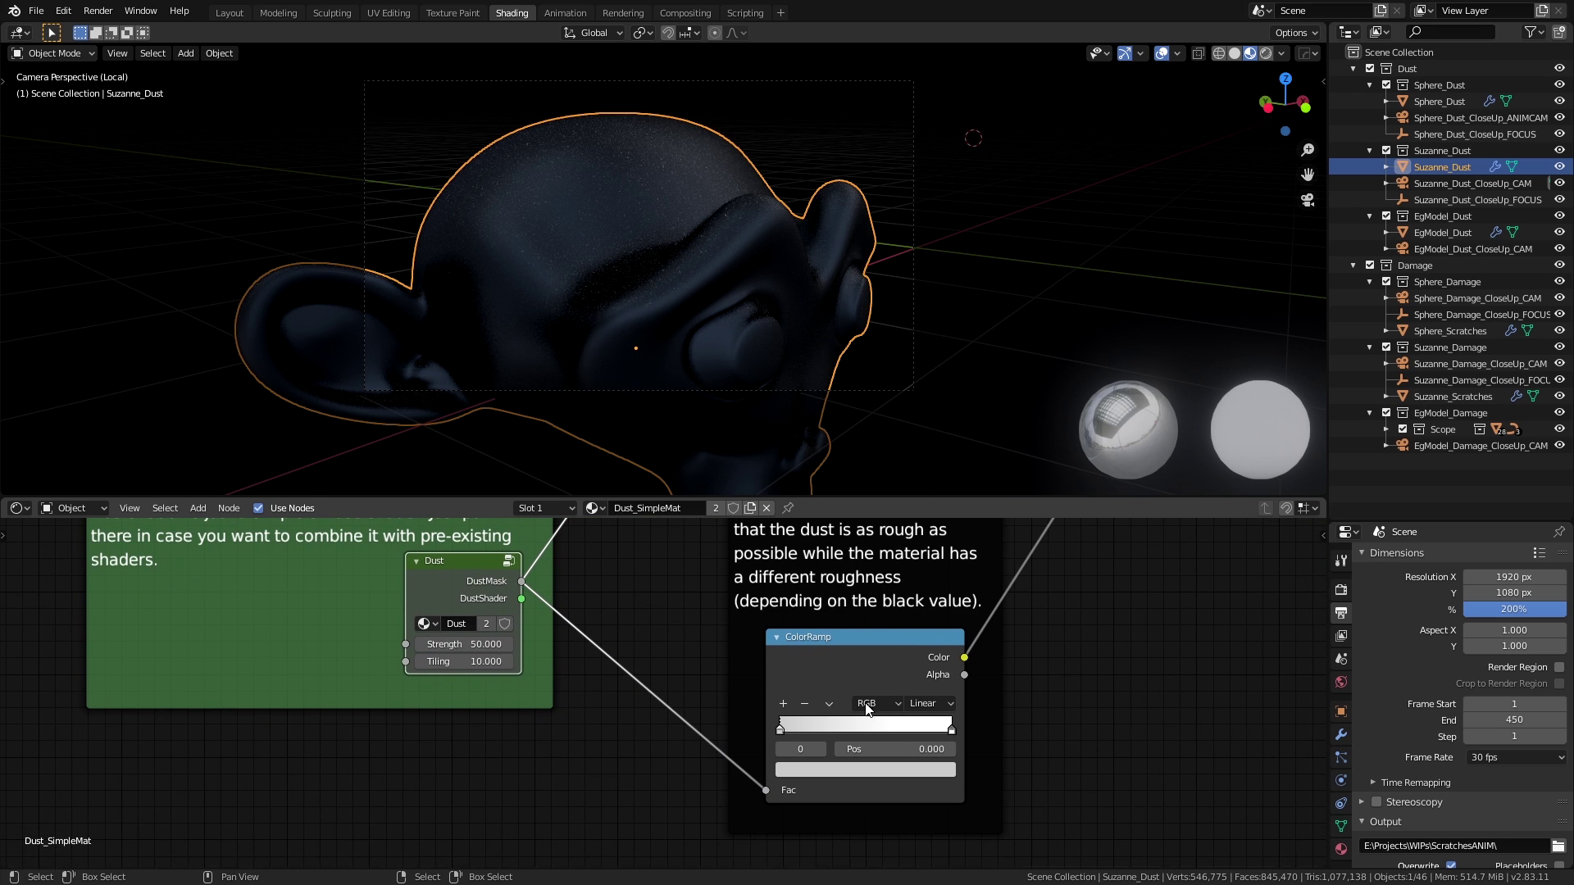
{"action": "scroll", "coordinate": [823, 785], "scroll_direction": "down", "scroll_amount": 4}
{"action": "scroll", "coordinate": [815, 738], "scroll_direction": "down", "scroll_amount": 1}
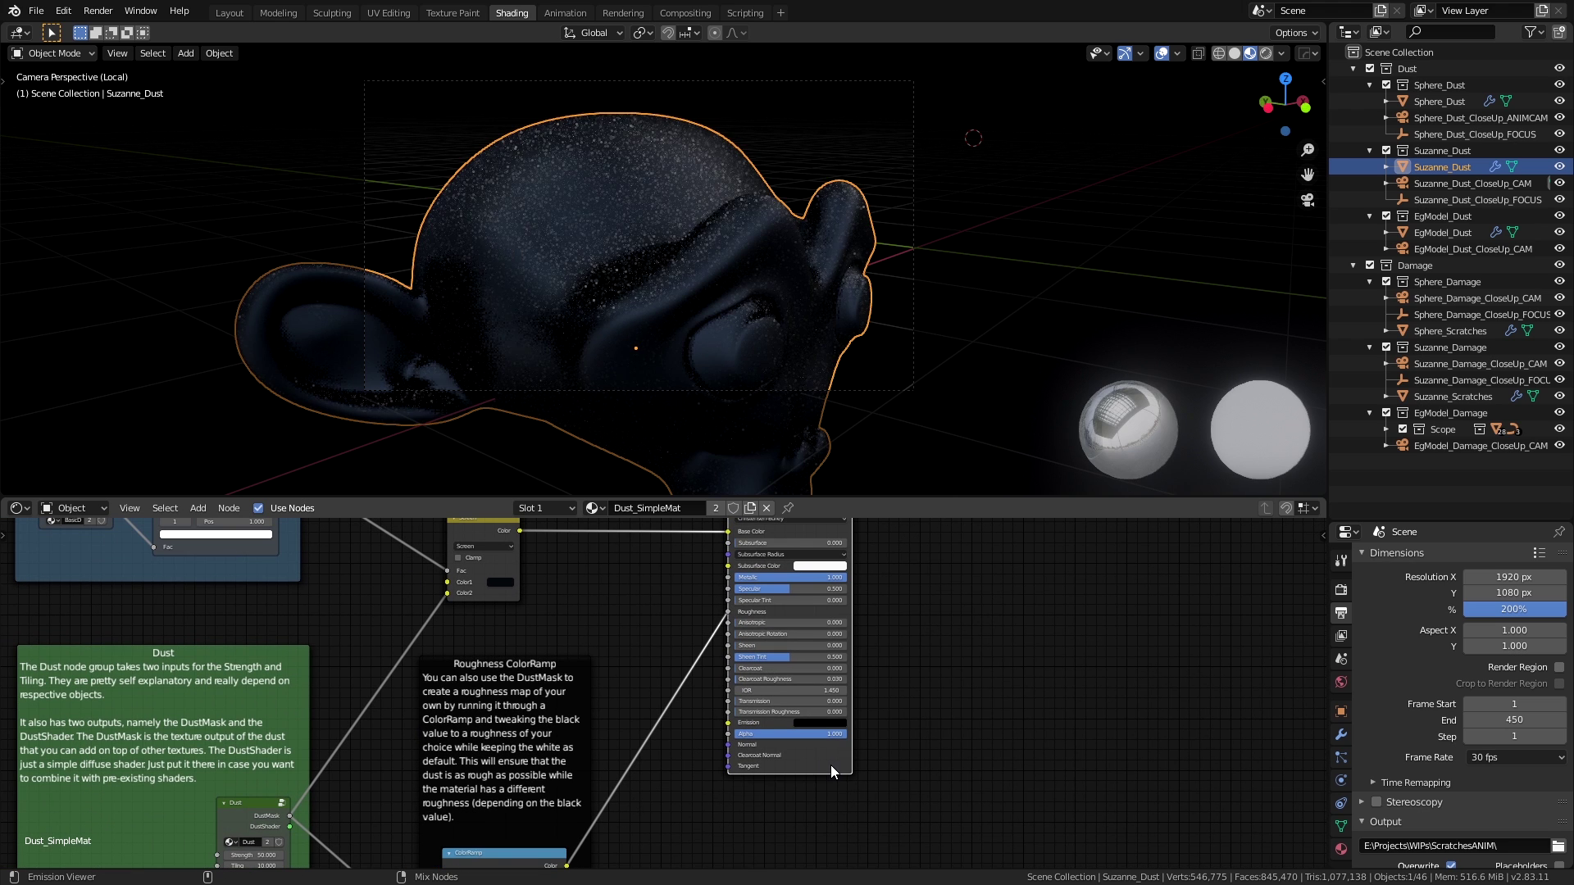
{"action": "scroll", "coordinate": [746, 684], "scroll_direction": "up", "scroll_amount": 2}
{"action": "scroll", "coordinate": [738, 668], "scroll_direction": "up", "scroll_amount": 3}
{"action": "left_click", "coordinate": [817, 808]}
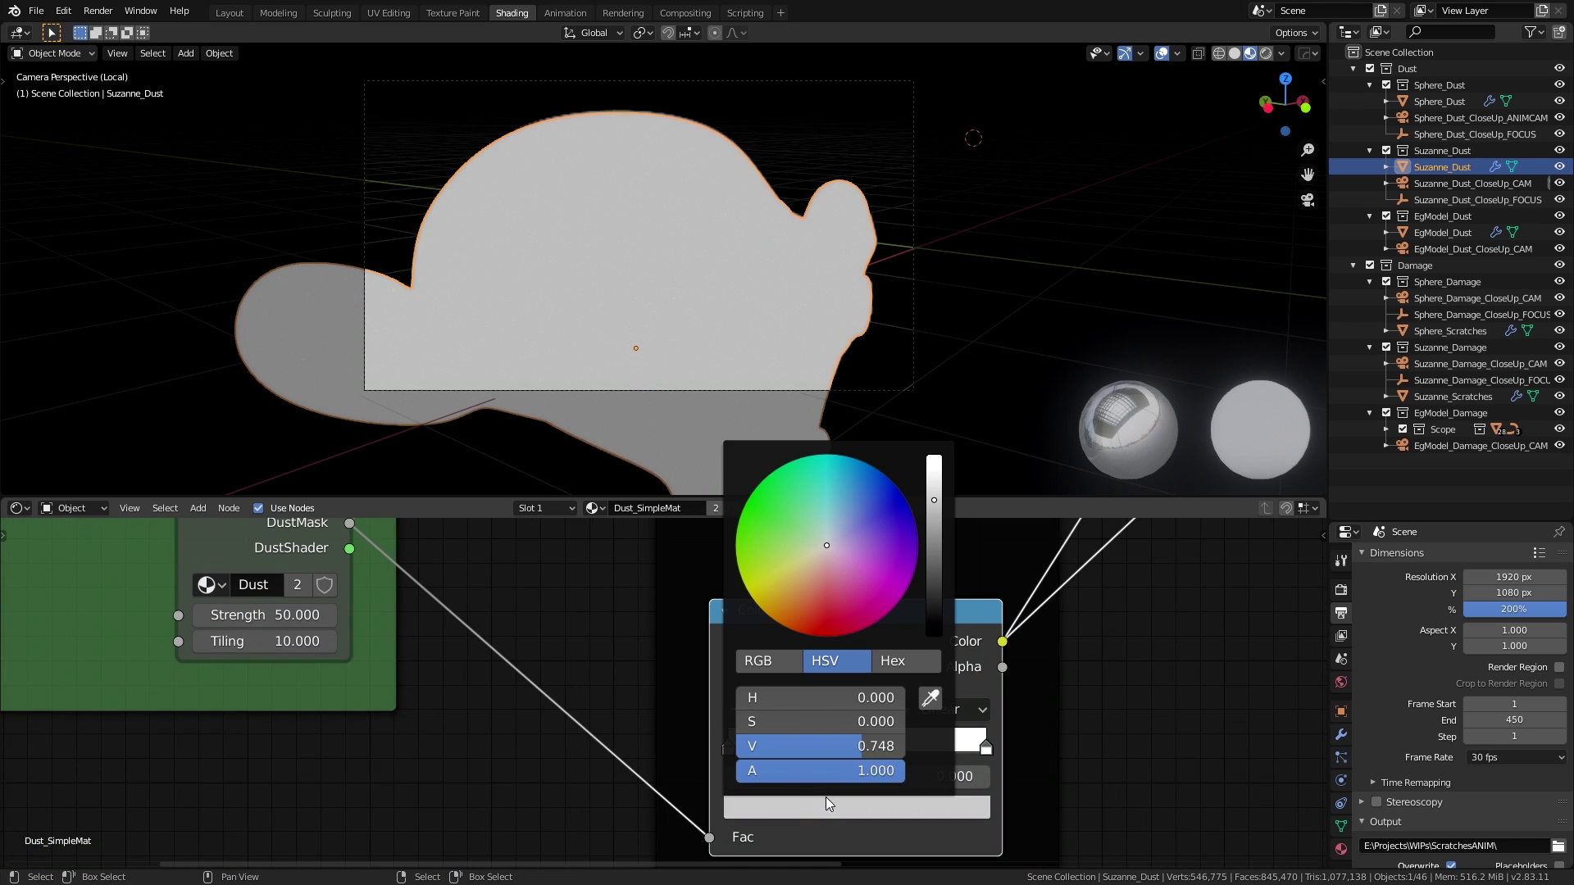
{"action": "left_click_drag", "start_coordinate": [925, 528], "coordinate": [934, 505]}
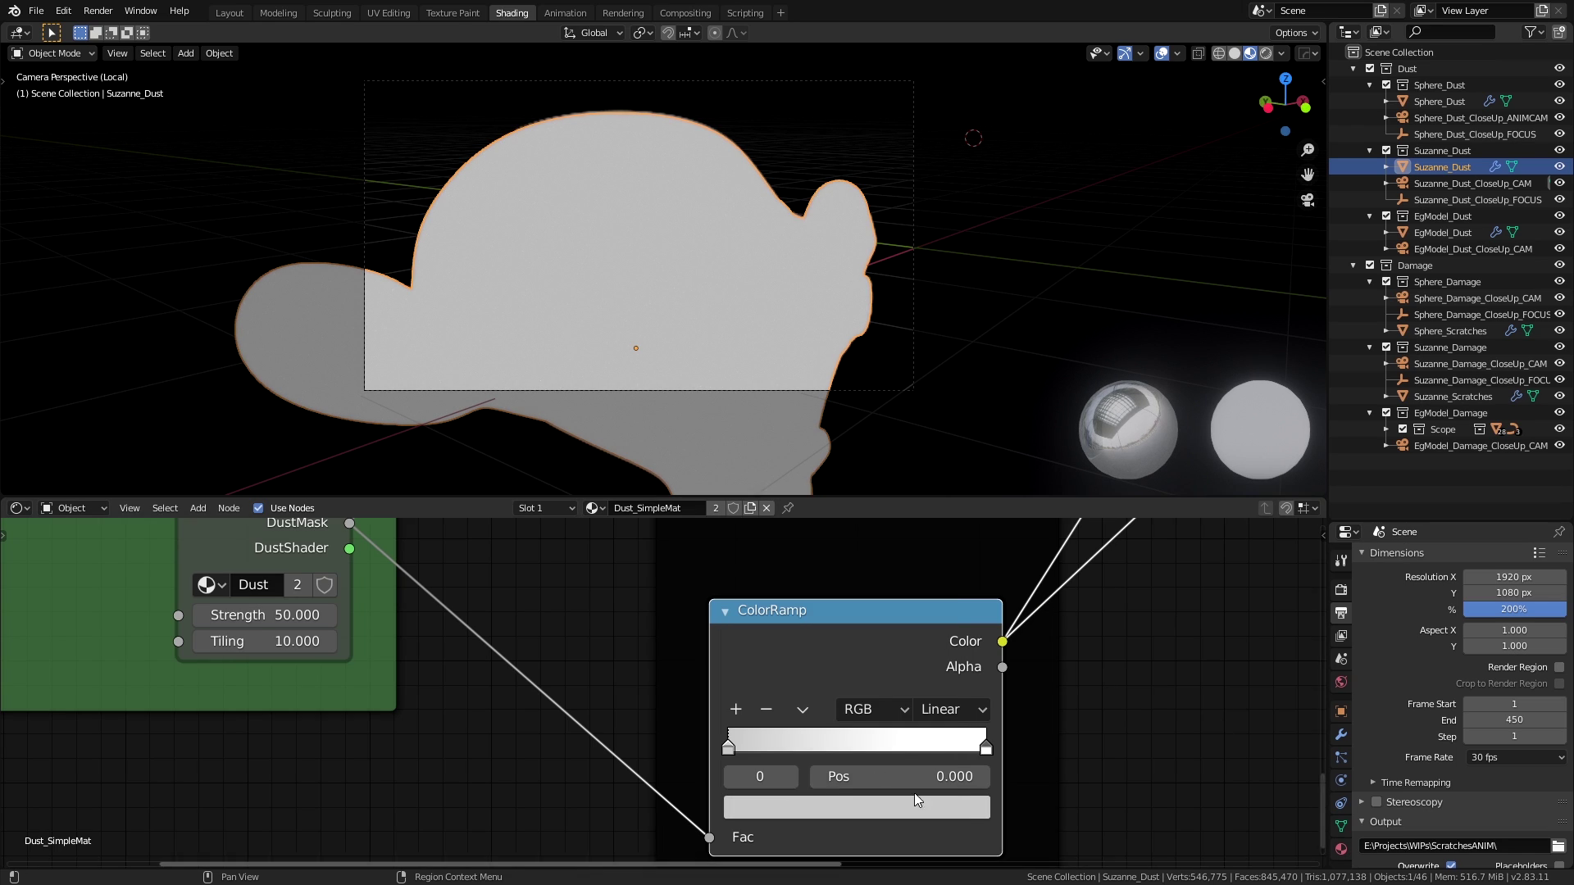
{"action": "scroll", "coordinate": [651, 793], "scroll_direction": "down", "scroll_amount": 1}
{"action": "scroll", "coordinate": [651, 792], "scroll_direction": "down", "scroll_amount": 3}
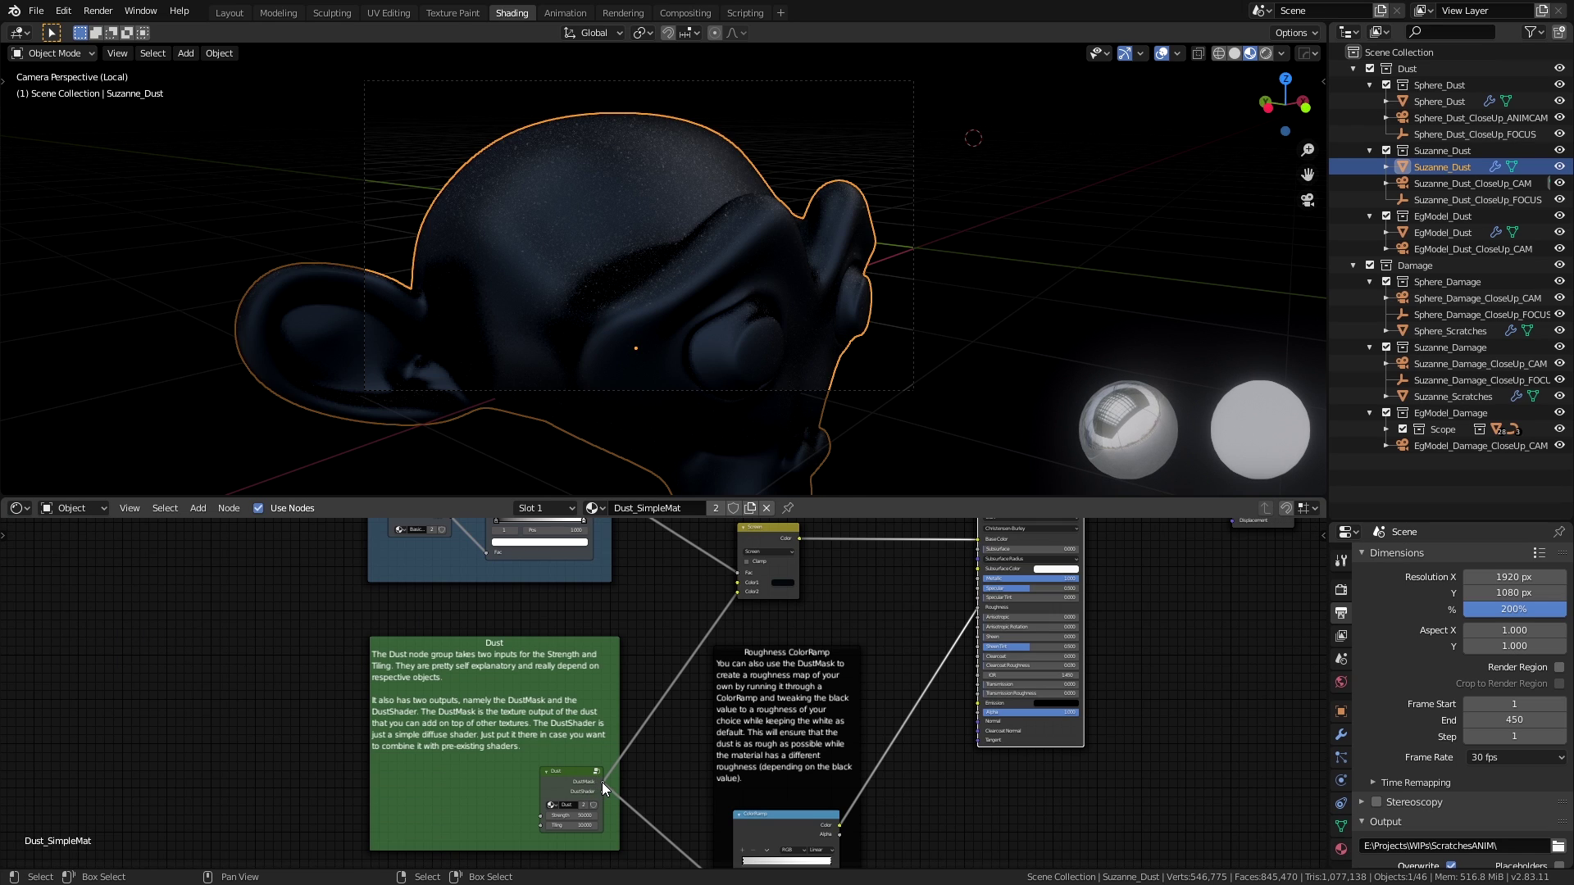
{"action": "scroll", "coordinate": [739, 594], "scroll_direction": "up", "scroll_amount": 3}
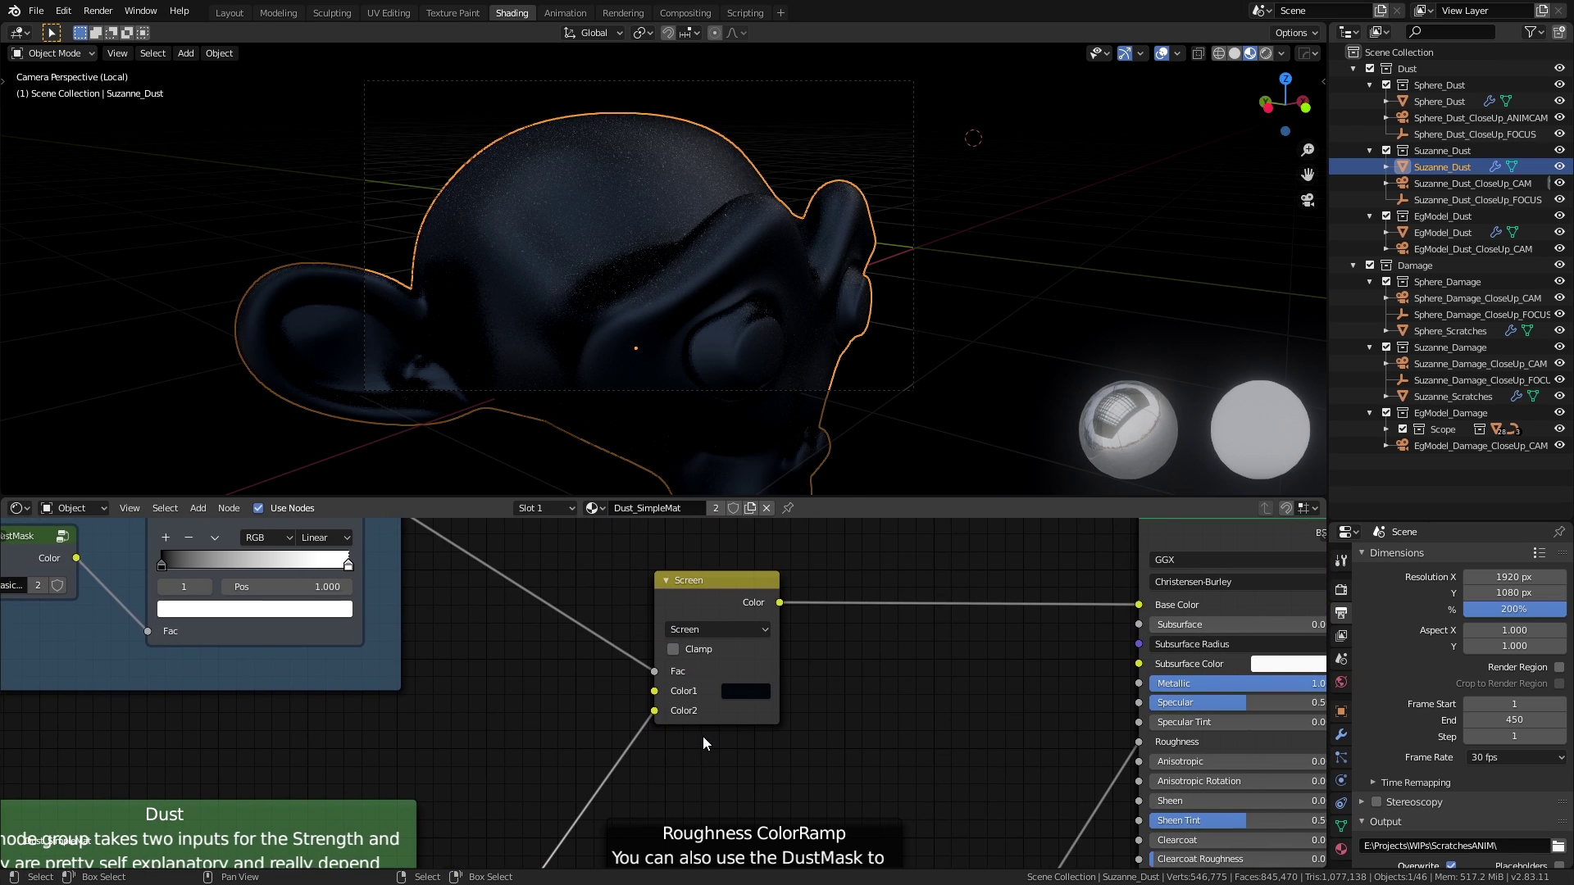
{"action": "scroll", "coordinate": [702, 737], "scroll_direction": "up", "scroll_amount": 2}
Preview the dust mask ColorRamp's Color output as grayscale on Suzanne.
{"action": "left_click", "coordinate": [767, 735]}
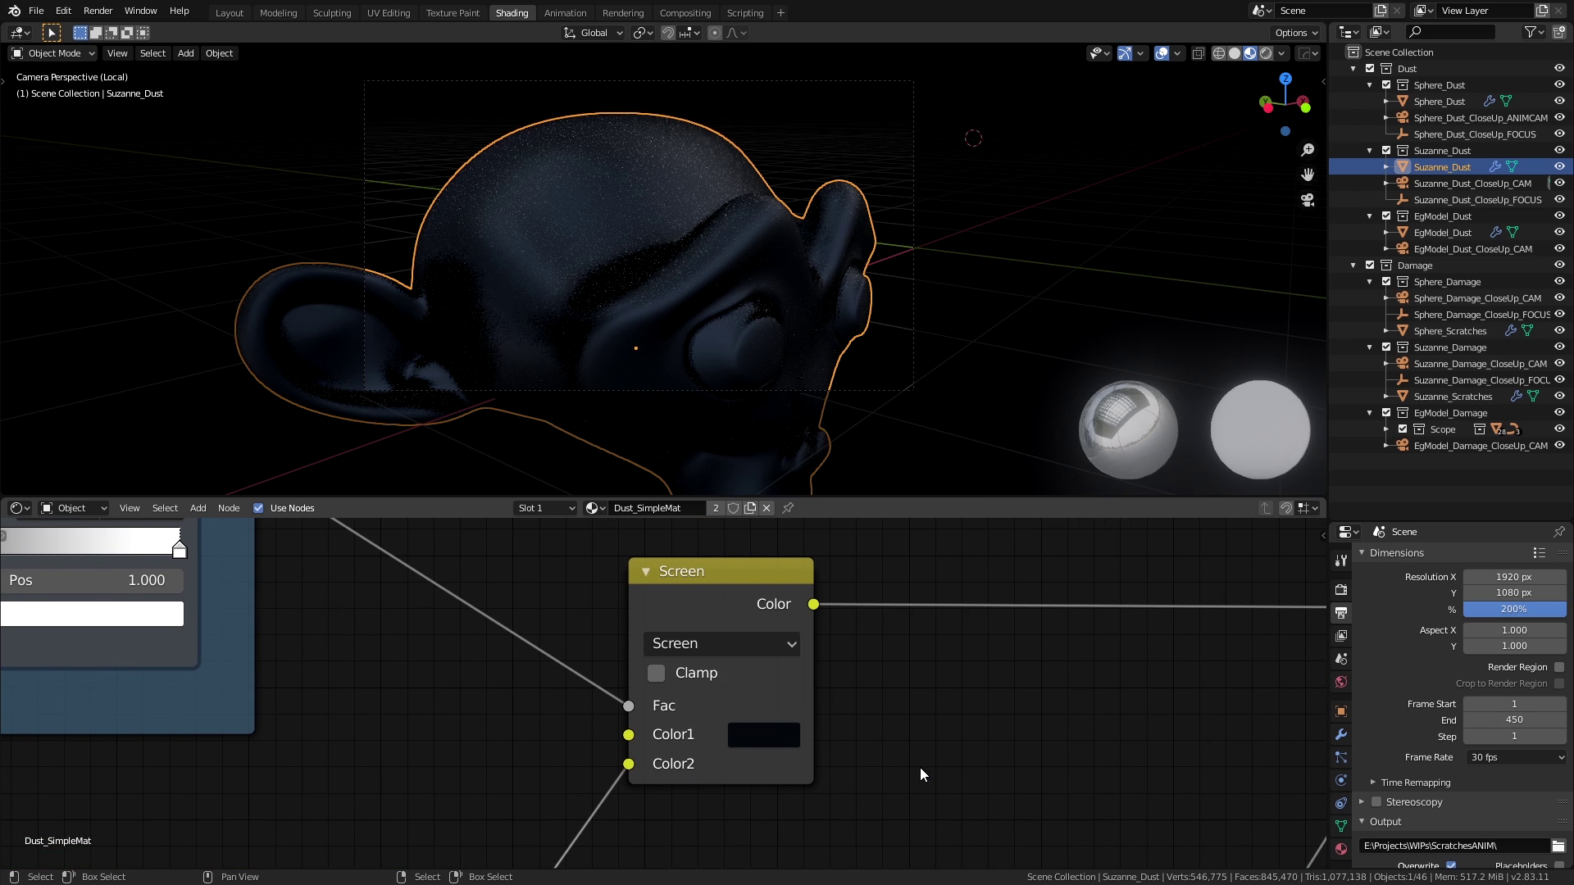
{"action": "middle_click_drag", "start_coordinate": [558, 680], "coordinate": [984, 779]}
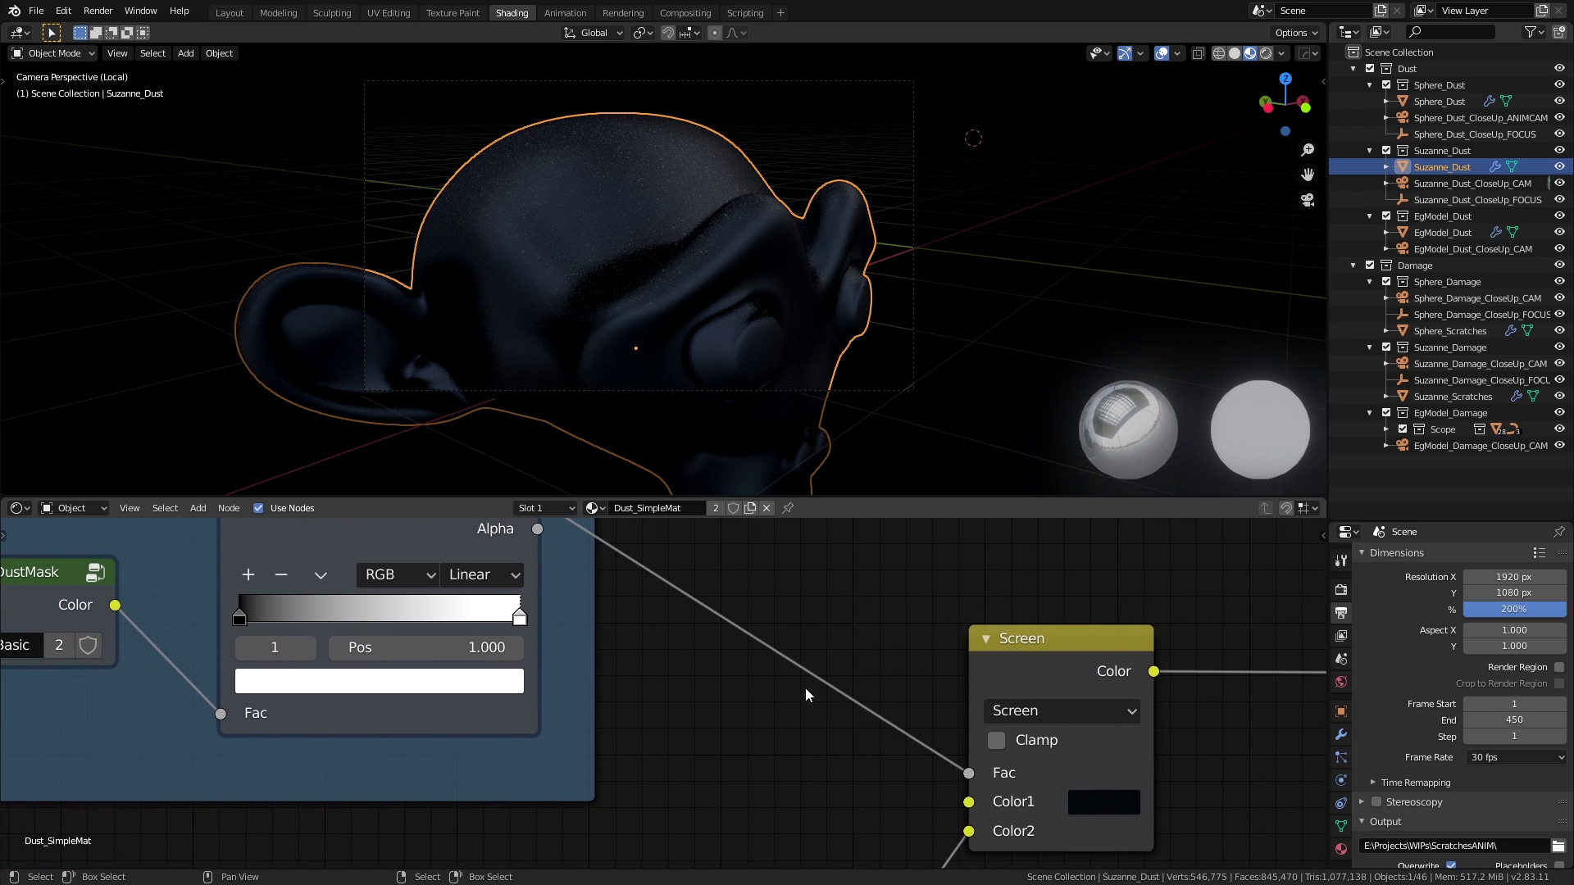
{"action": "scroll", "coordinate": [641, 608], "scroll_direction": "down", "scroll_amount": 2}
{"action": "middle_click_drag", "start_coordinate": [640, 607], "coordinate": [749, 619]}
{"action": "left_click", "coordinate": [749, 619], "text": "ctrl+shift"}
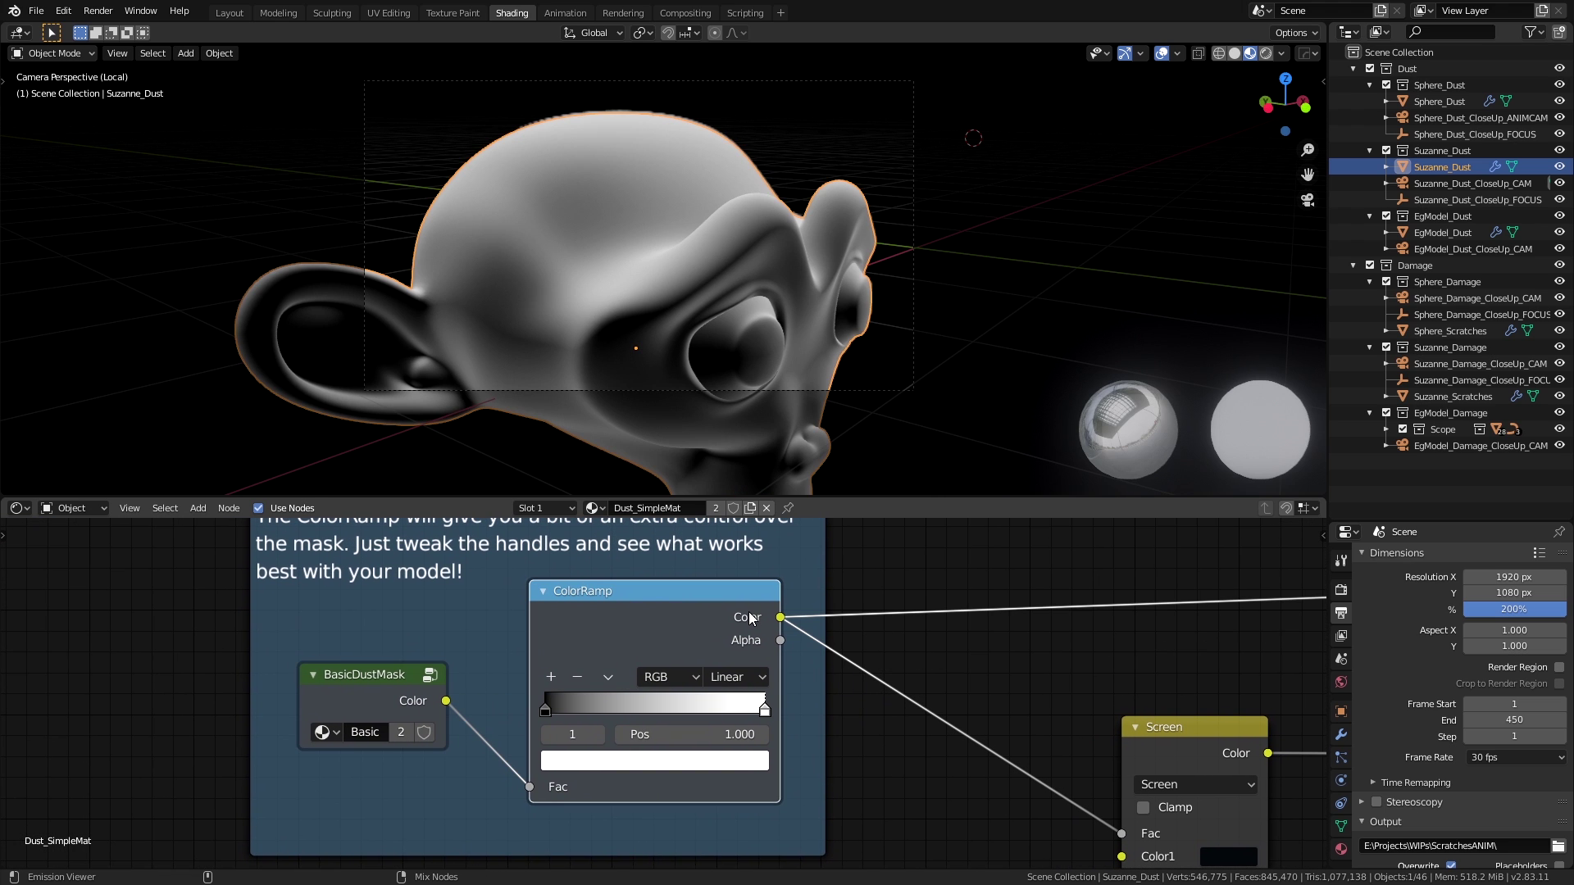
{"action": "scroll", "coordinate": [865, 729], "scroll_direction": "down", "scroll_amount": 2}
{"action": "mouse_move", "coordinate": [865, 729]}
{"action": "middle_mouse_down"}
{"action": "mouse_move", "coordinate": [722, 682]}
{"action": "mouse_move", "coordinate": [836, 716]}
{"action": "middle_mouse_up"}
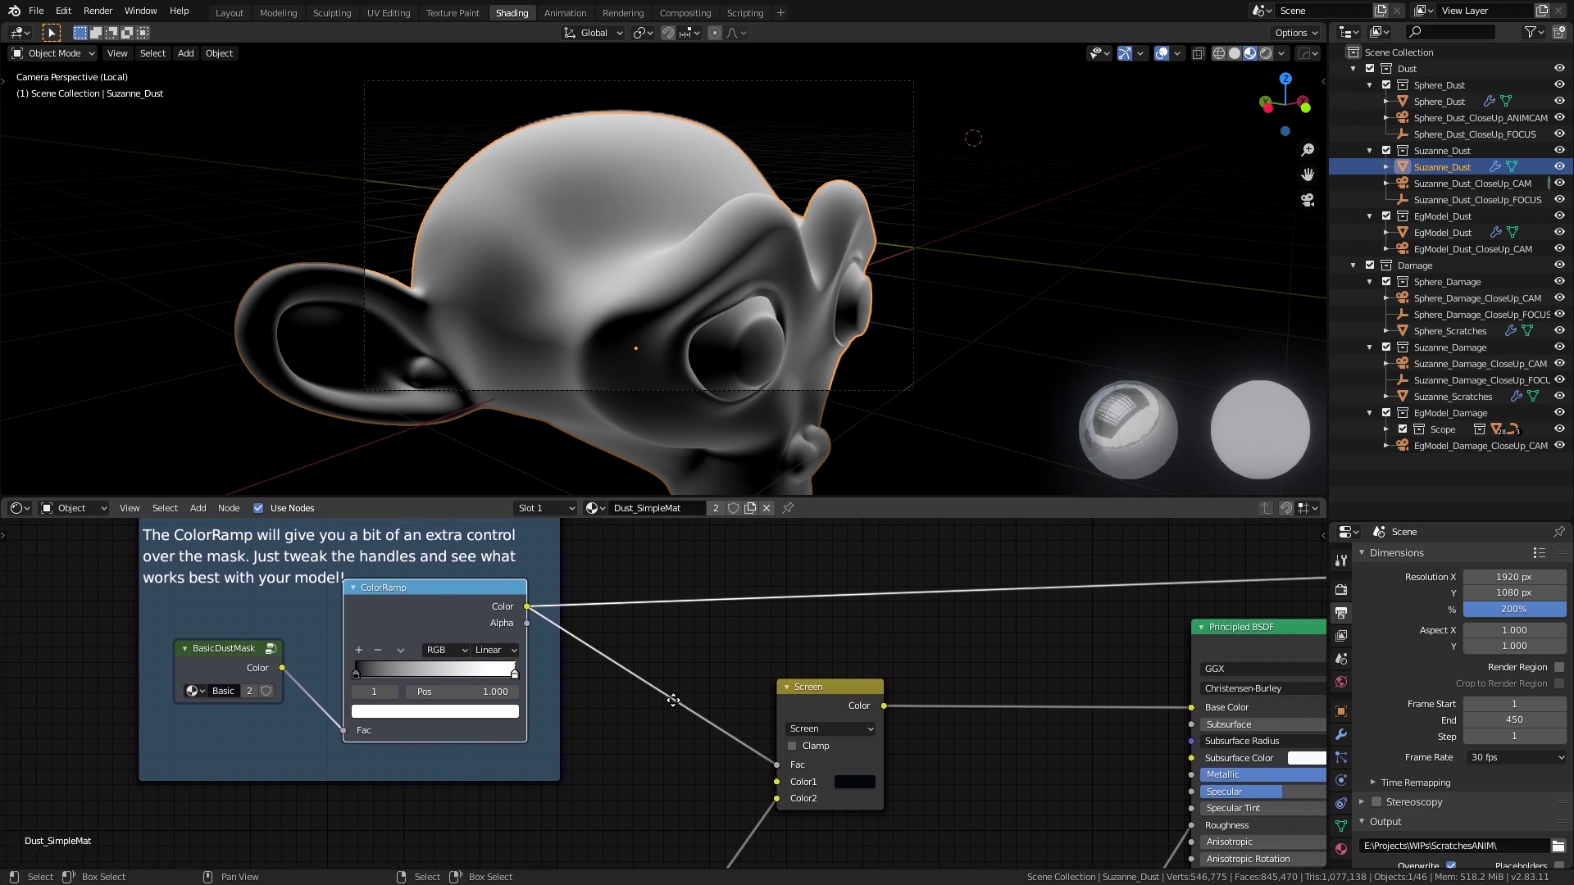
{"action": "scroll", "coordinate": [815, 696], "scroll_direction": "up", "scroll_amount": 2}
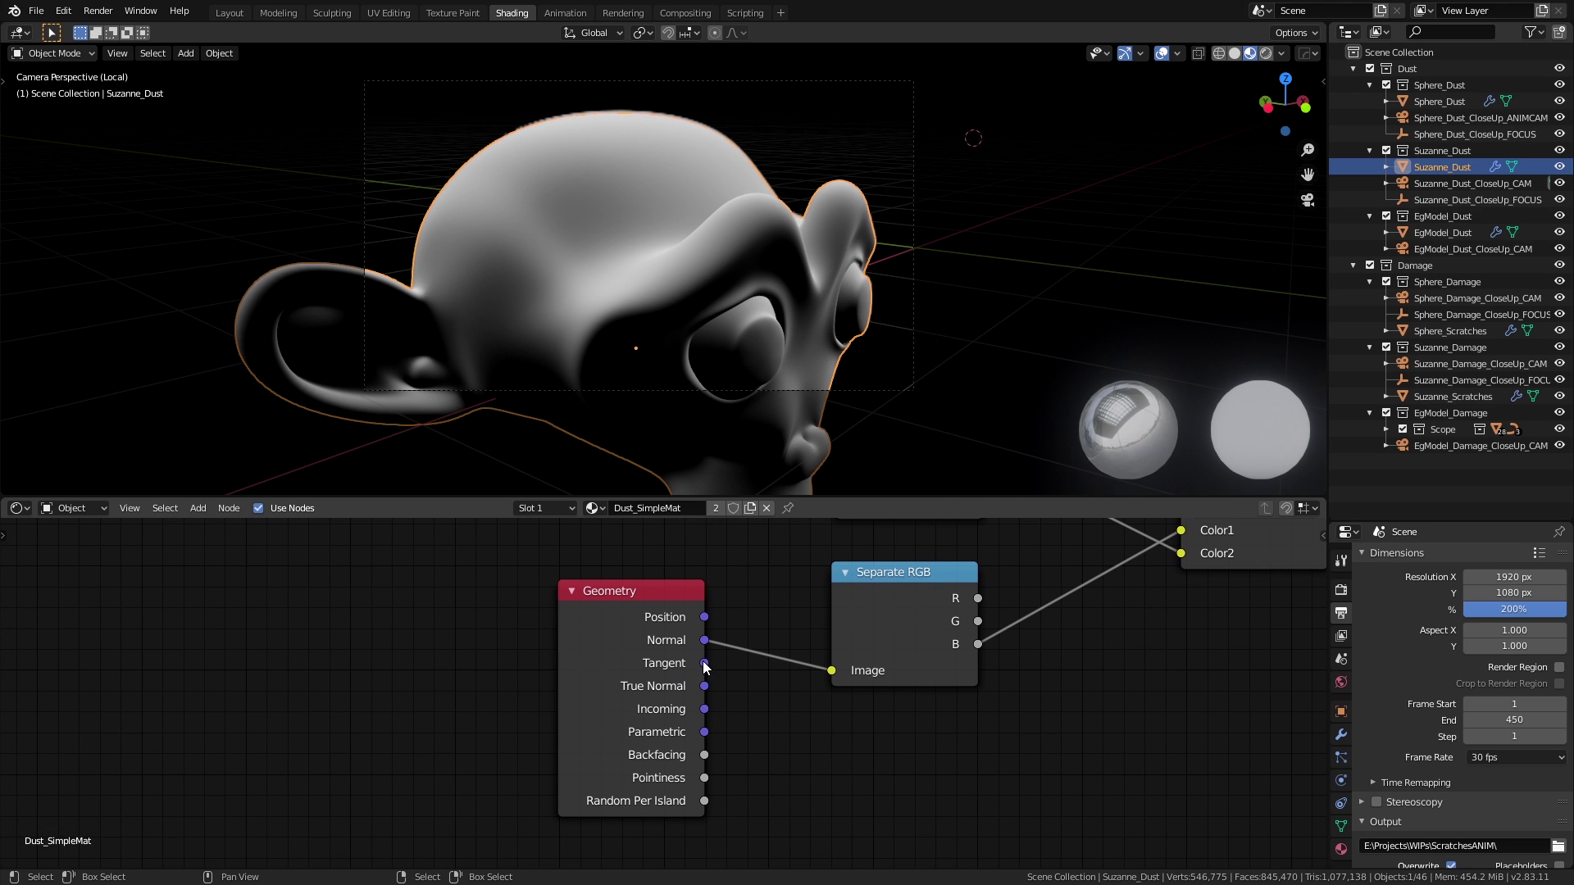
Preview Suzanne's geometry normals, then their green and blue channels via Separate RGB.
{"action": "left_click", "coordinate": [704, 647], "text": "ctrl+shift"}
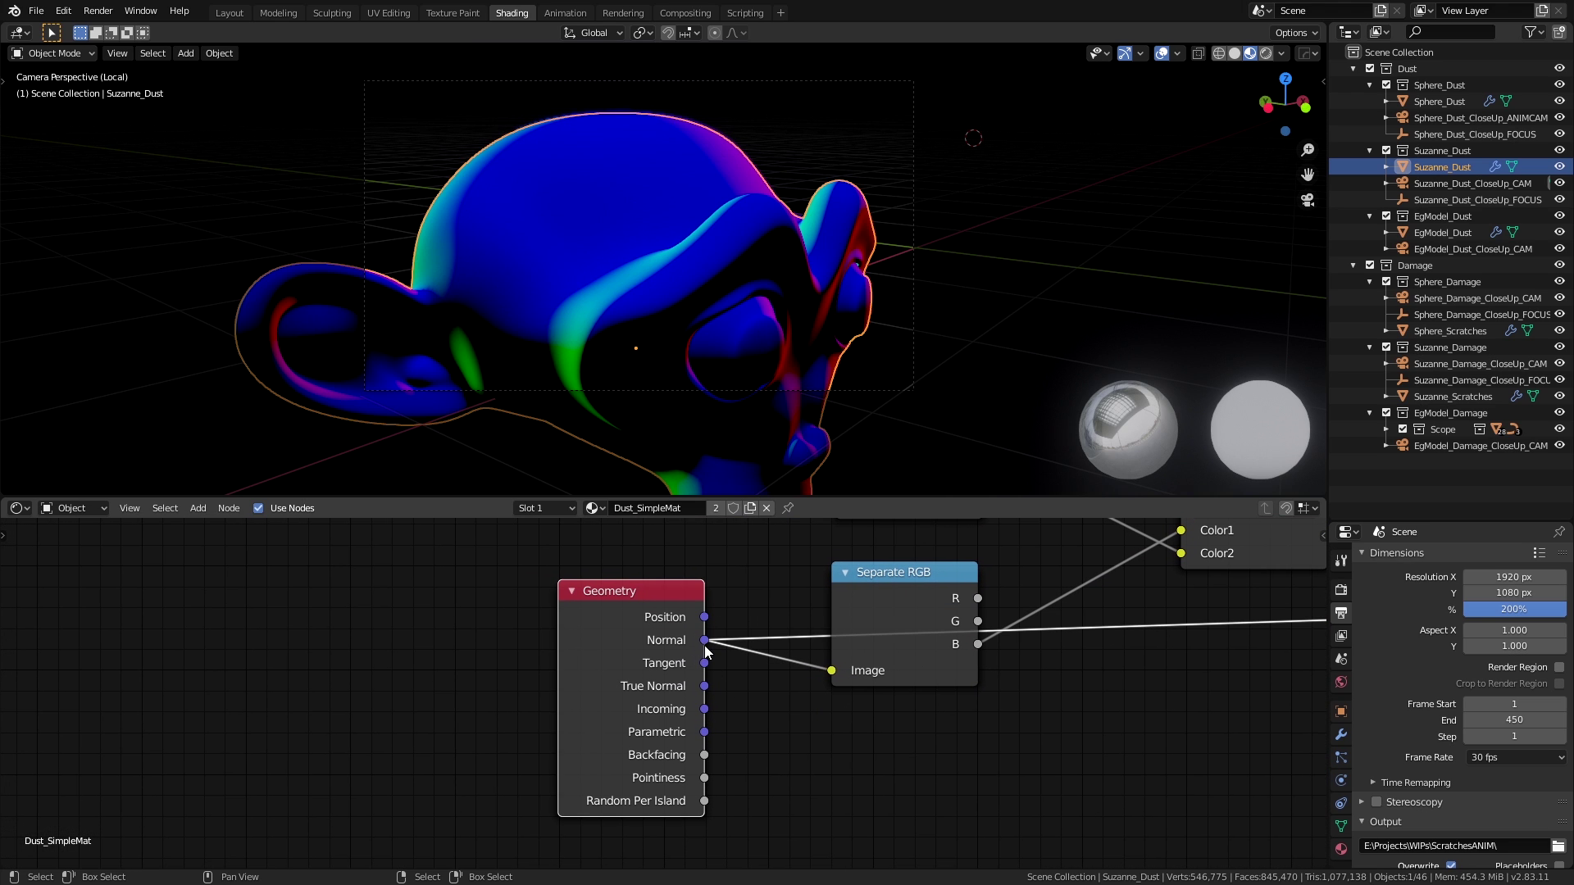
{"action": "middle_click_drag", "start_coordinate": [709, 655], "coordinate": [673, 648]}
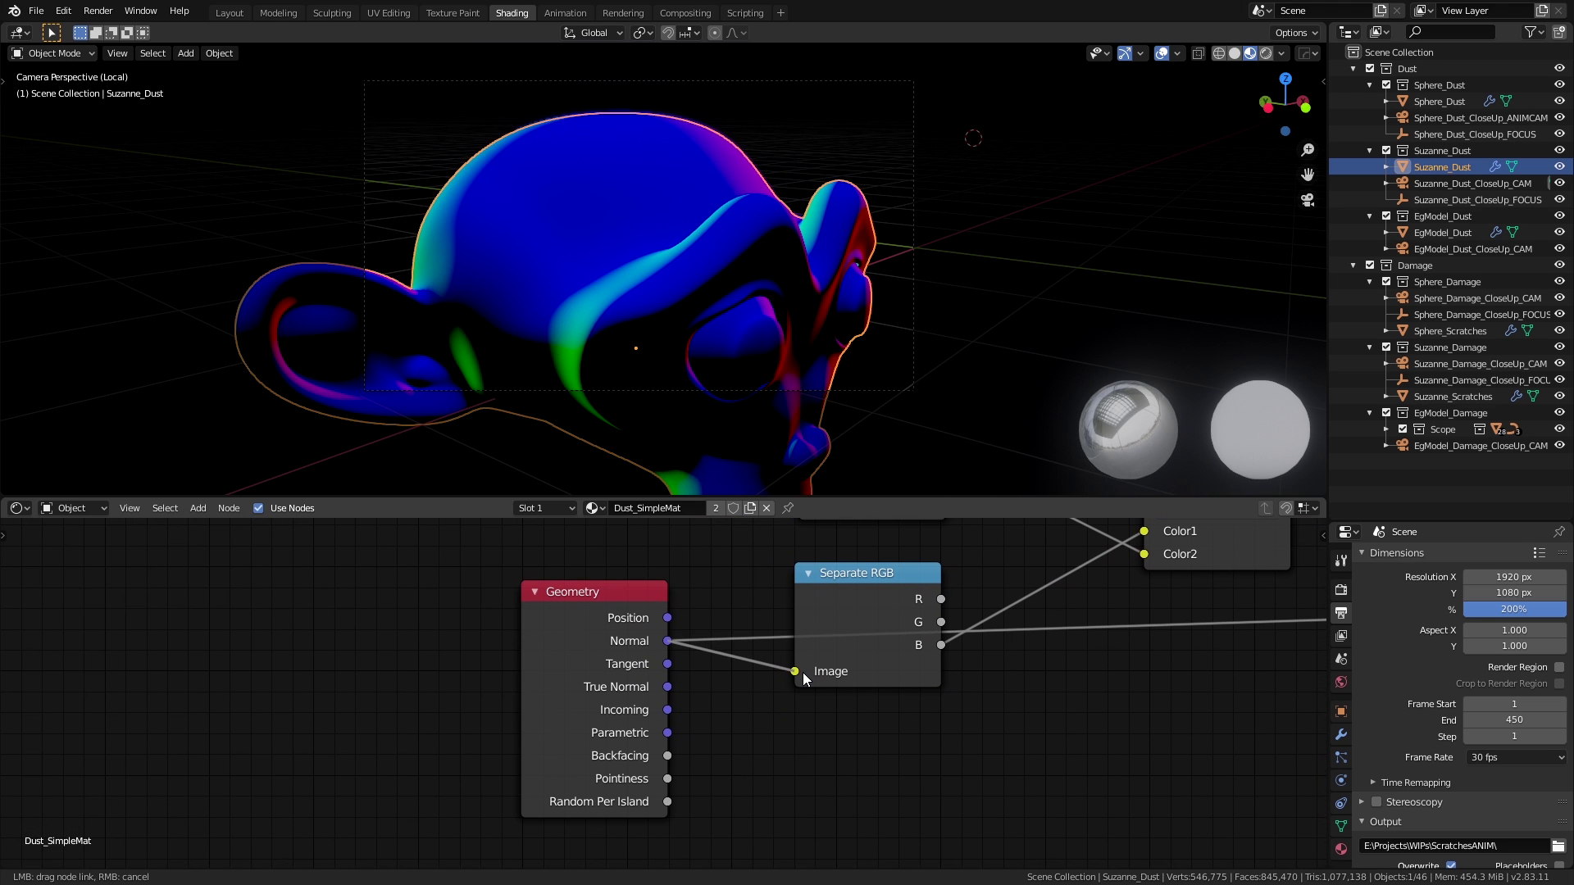
{"action": "middle_click_drag", "start_coordinate": [803, 674], "coordinate": [745, 721]}
{"action": "left_click_drag", "start_coordinate": [758, 640], "coordinate": [759, 638]}
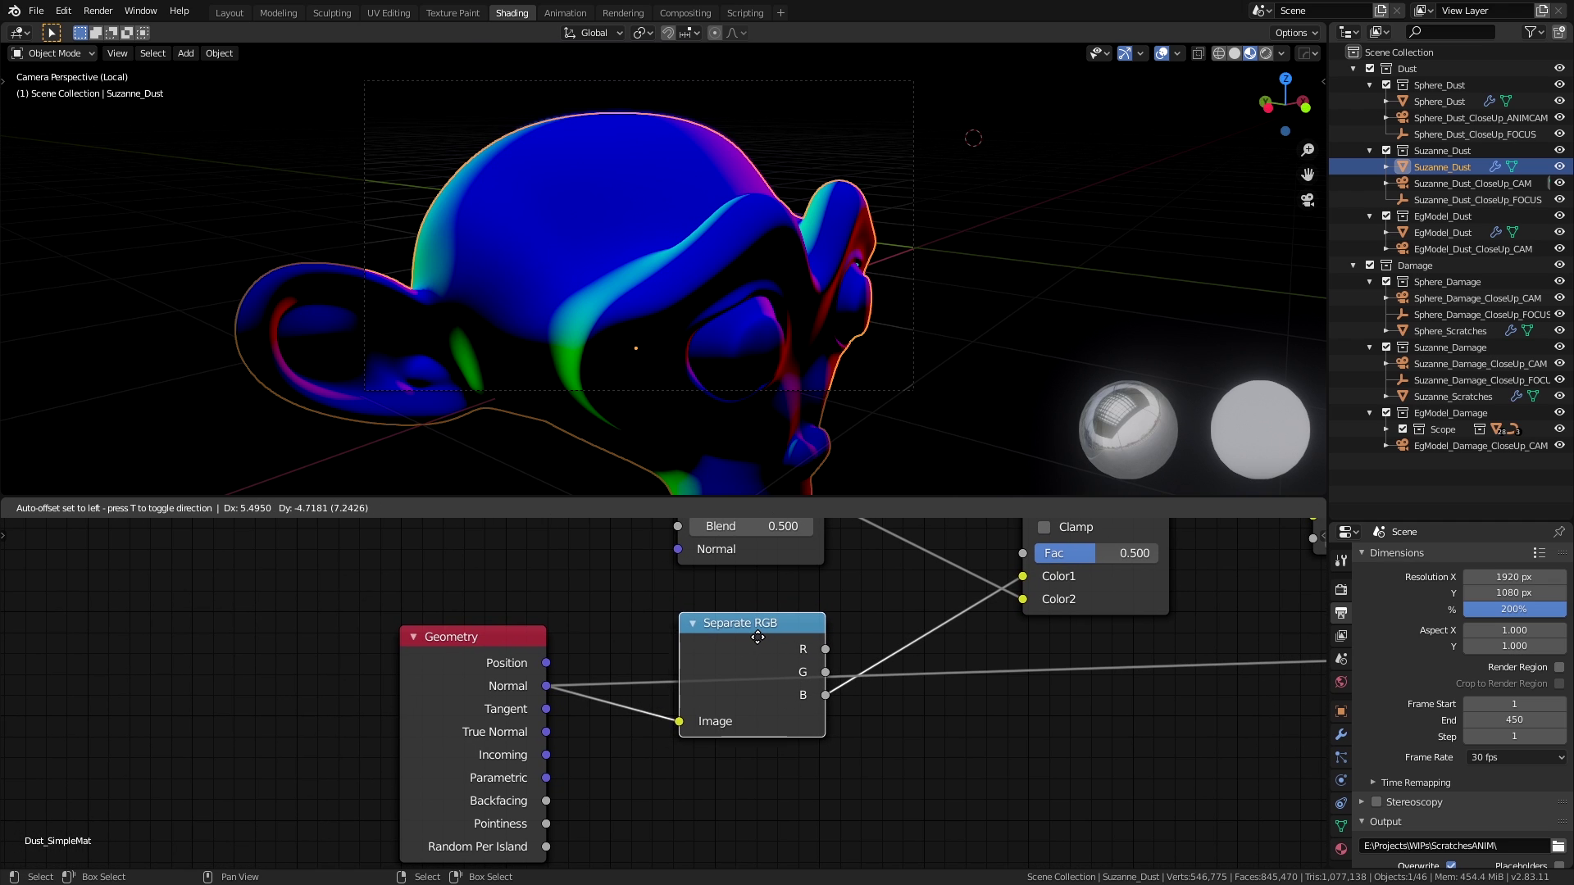
{"action": "left_click", "coordinate": [813, 637], "text": "ctrl+shift"}
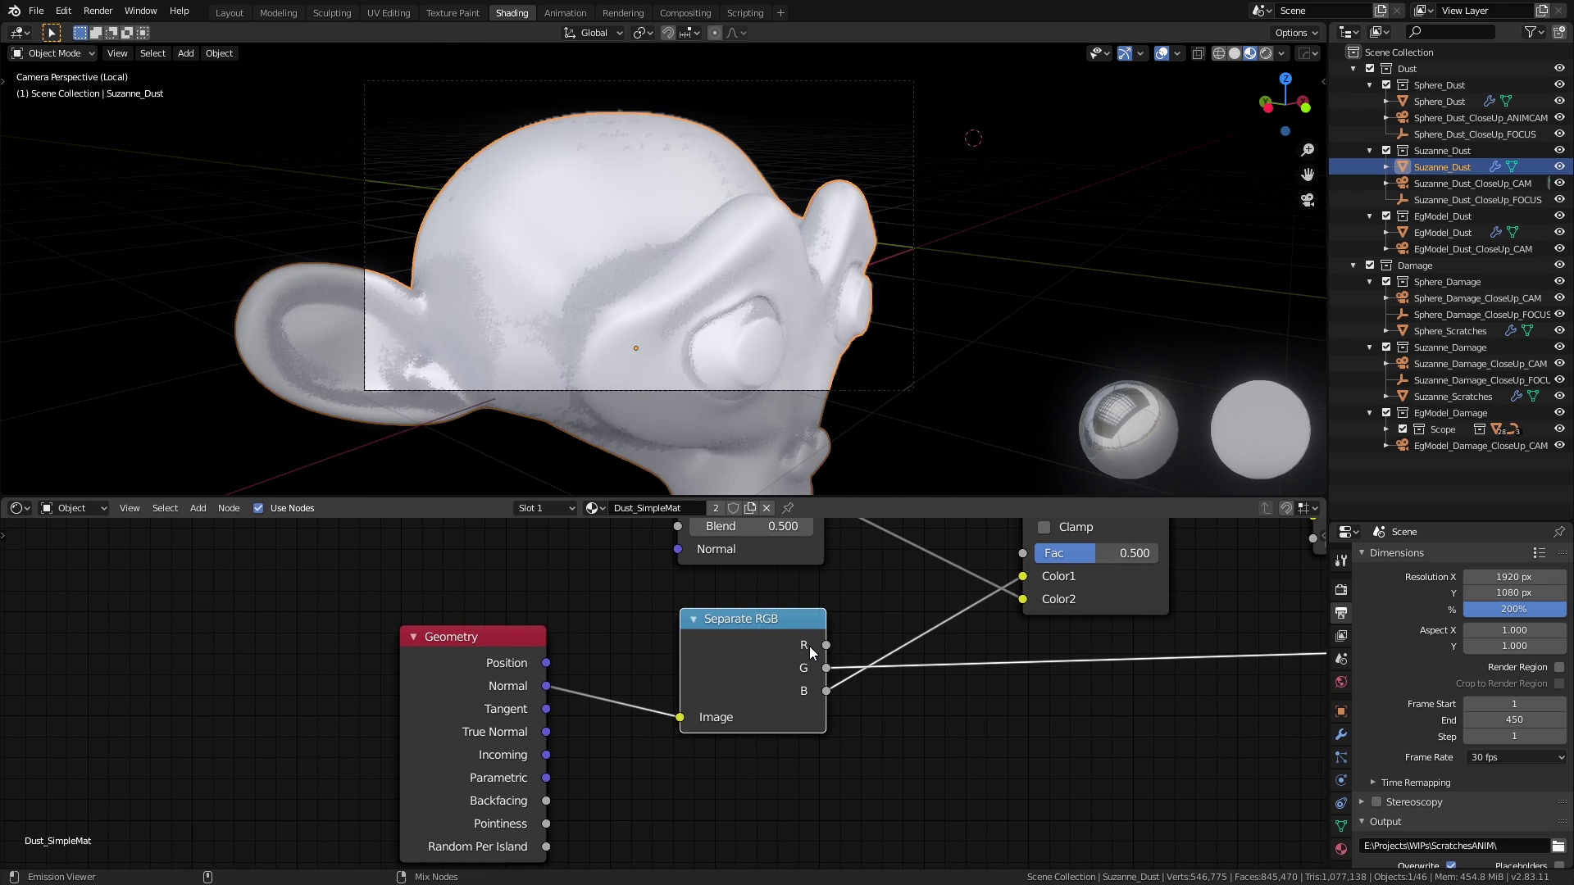
{"action": "left_click", "coordinate": [809, 646], "text": "ctrl+shift"}
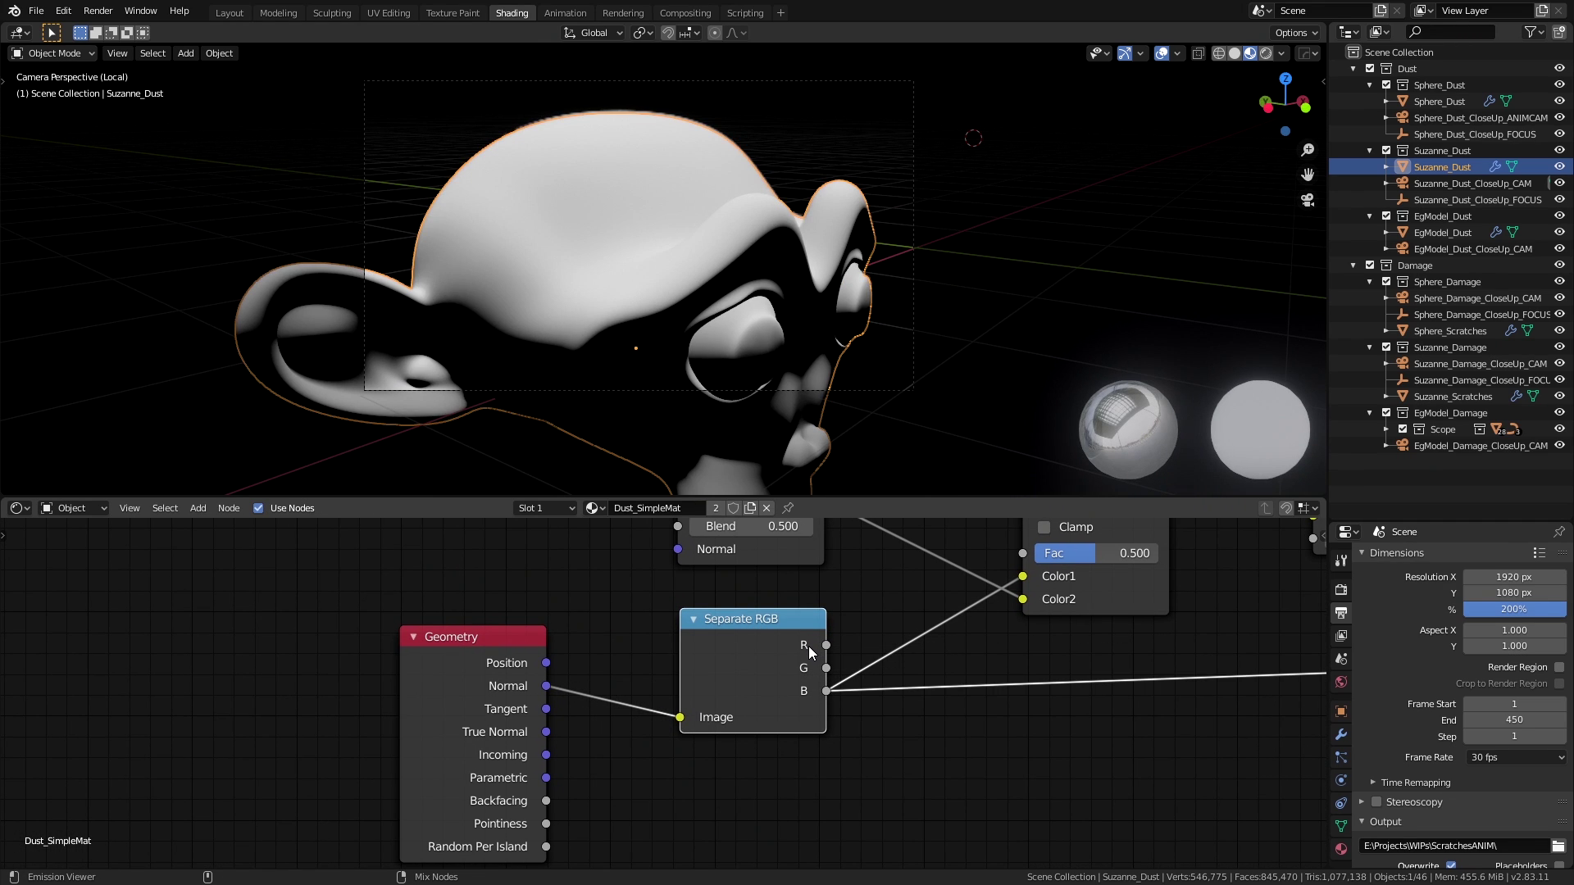
{"action": "middle_click_drag", "start_coordinate": [808, 646], "coordinate": [716, 664]}
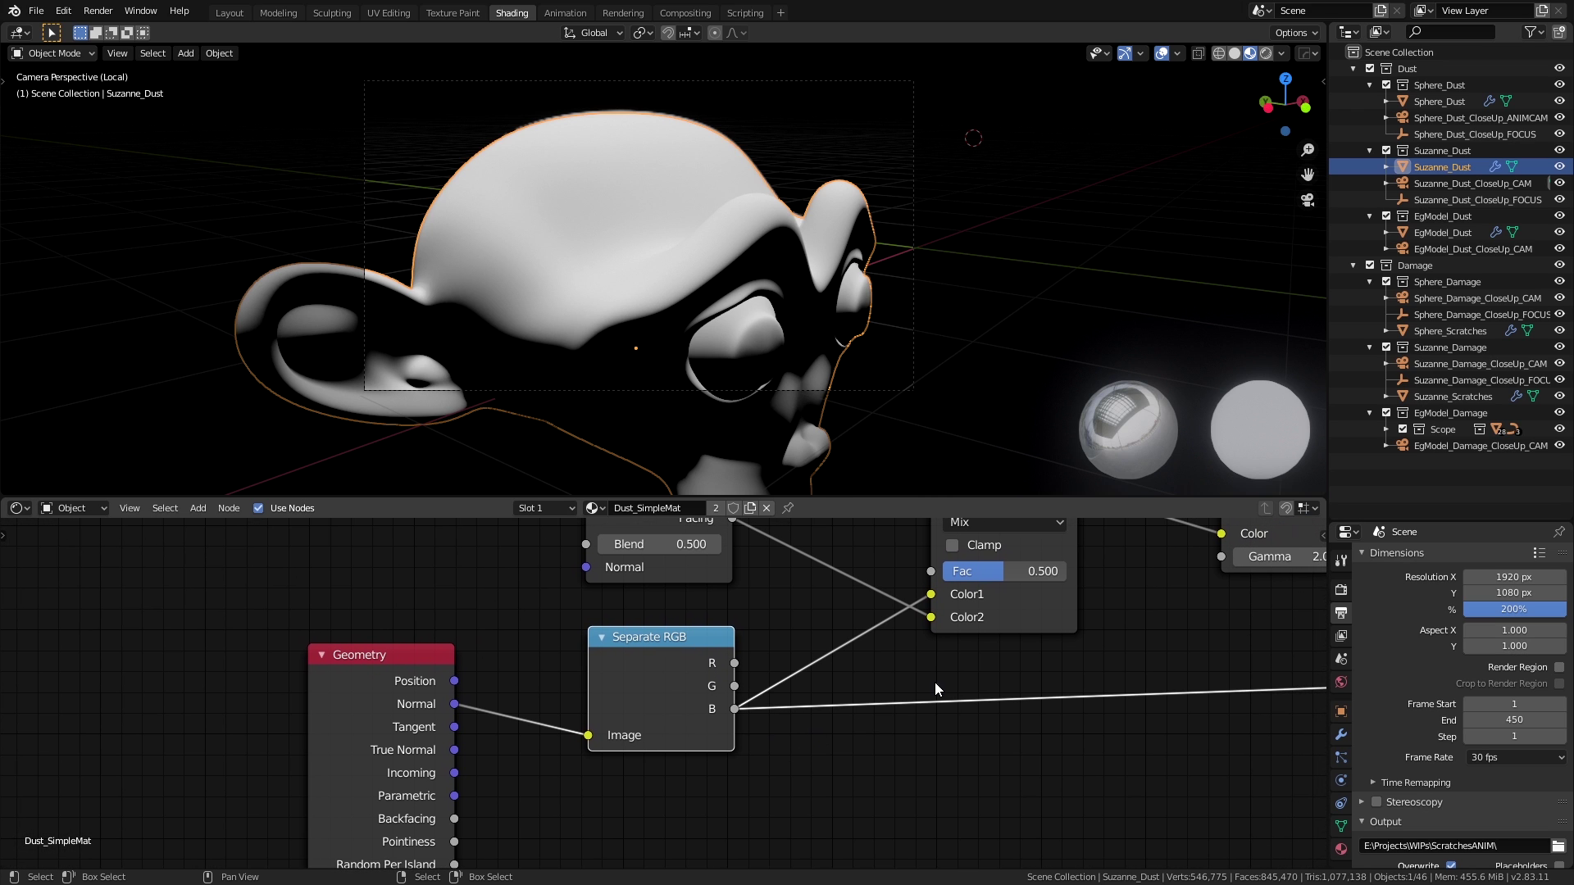
Maximize the 3D view, adjust overlay options, and switch to the Annotate tool.
{"action": "key", "text": "n"}
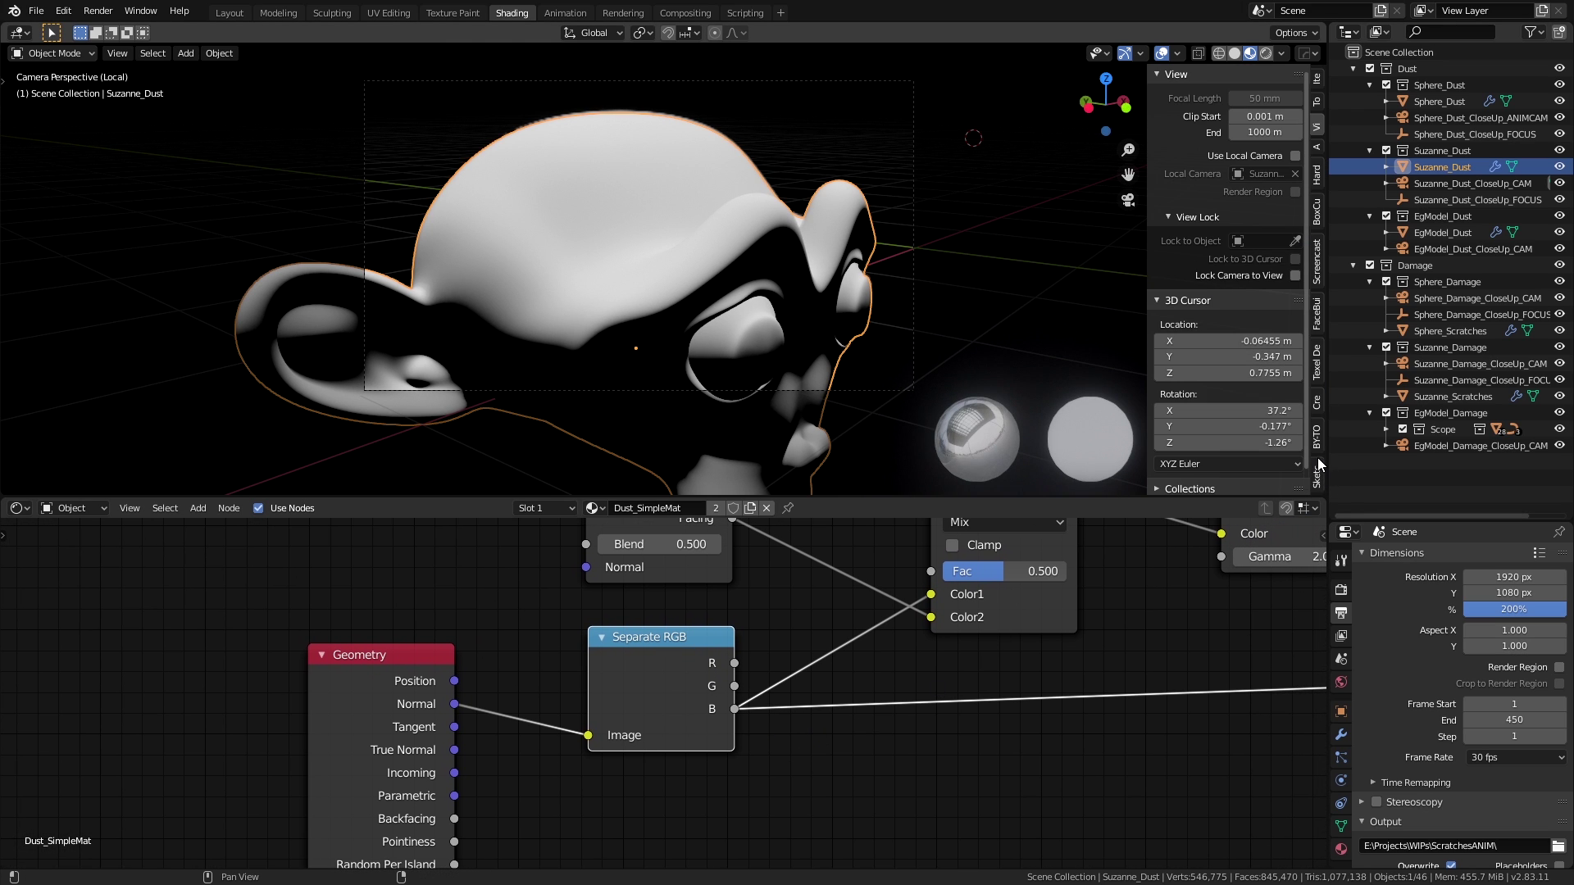
{"action": "key", "text": "n"}
{"action": "key", "text": "ctrl+space"}
{"action": "key", "text": "h"}
{"action": "left_click", "coordinate": [1184, 53]}
{"action": "left_click", "coordinate": [1227, 134], "text": "shift"}
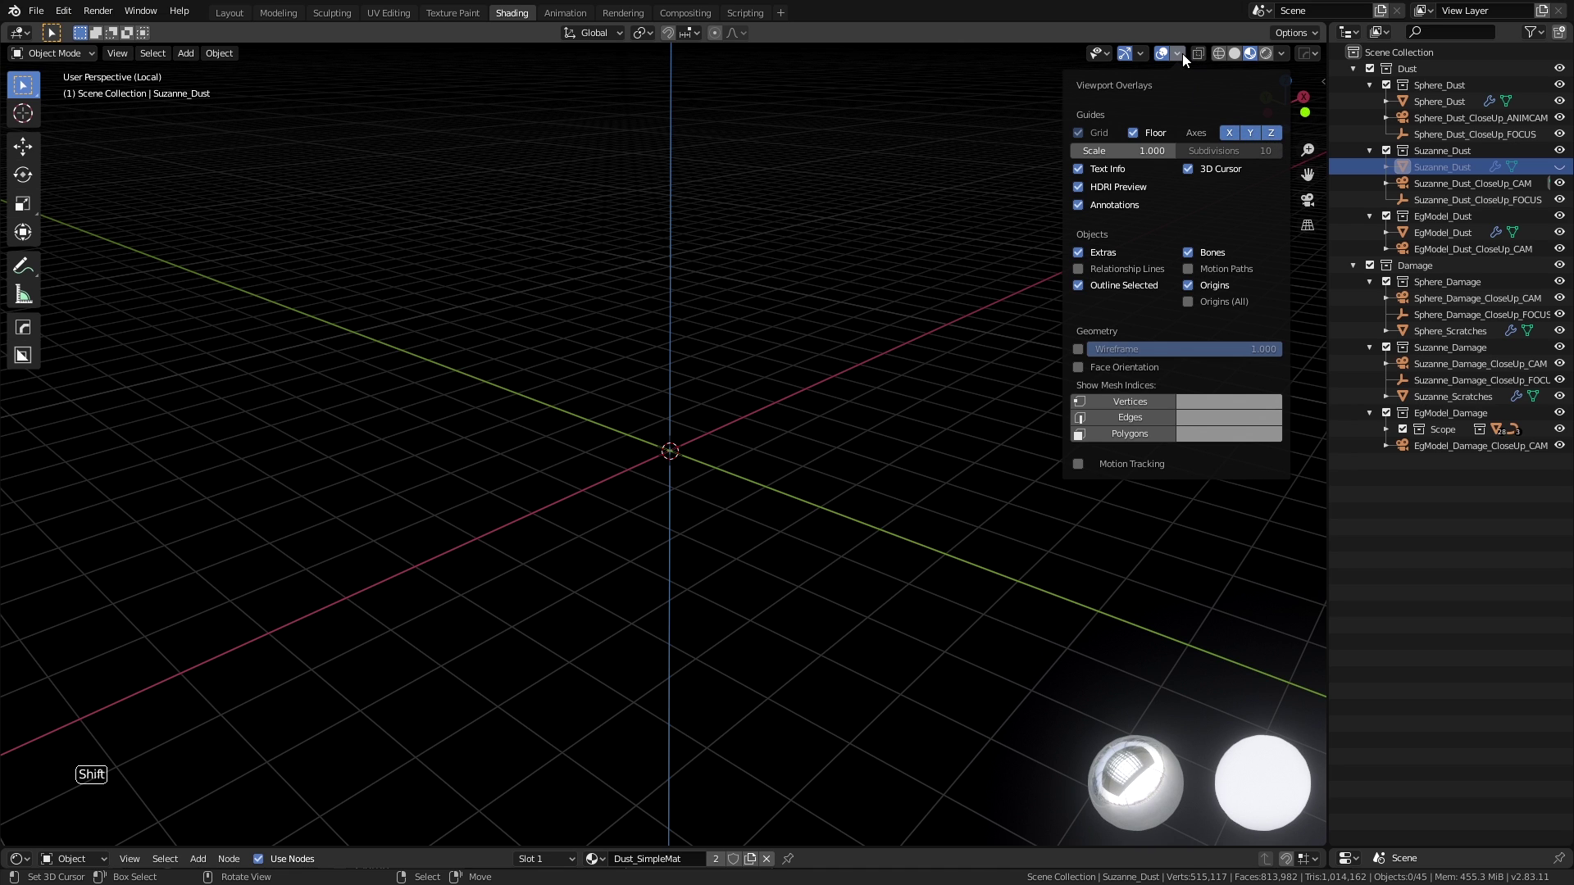
{"action": "left_click", "coordinate": [22, 264]}
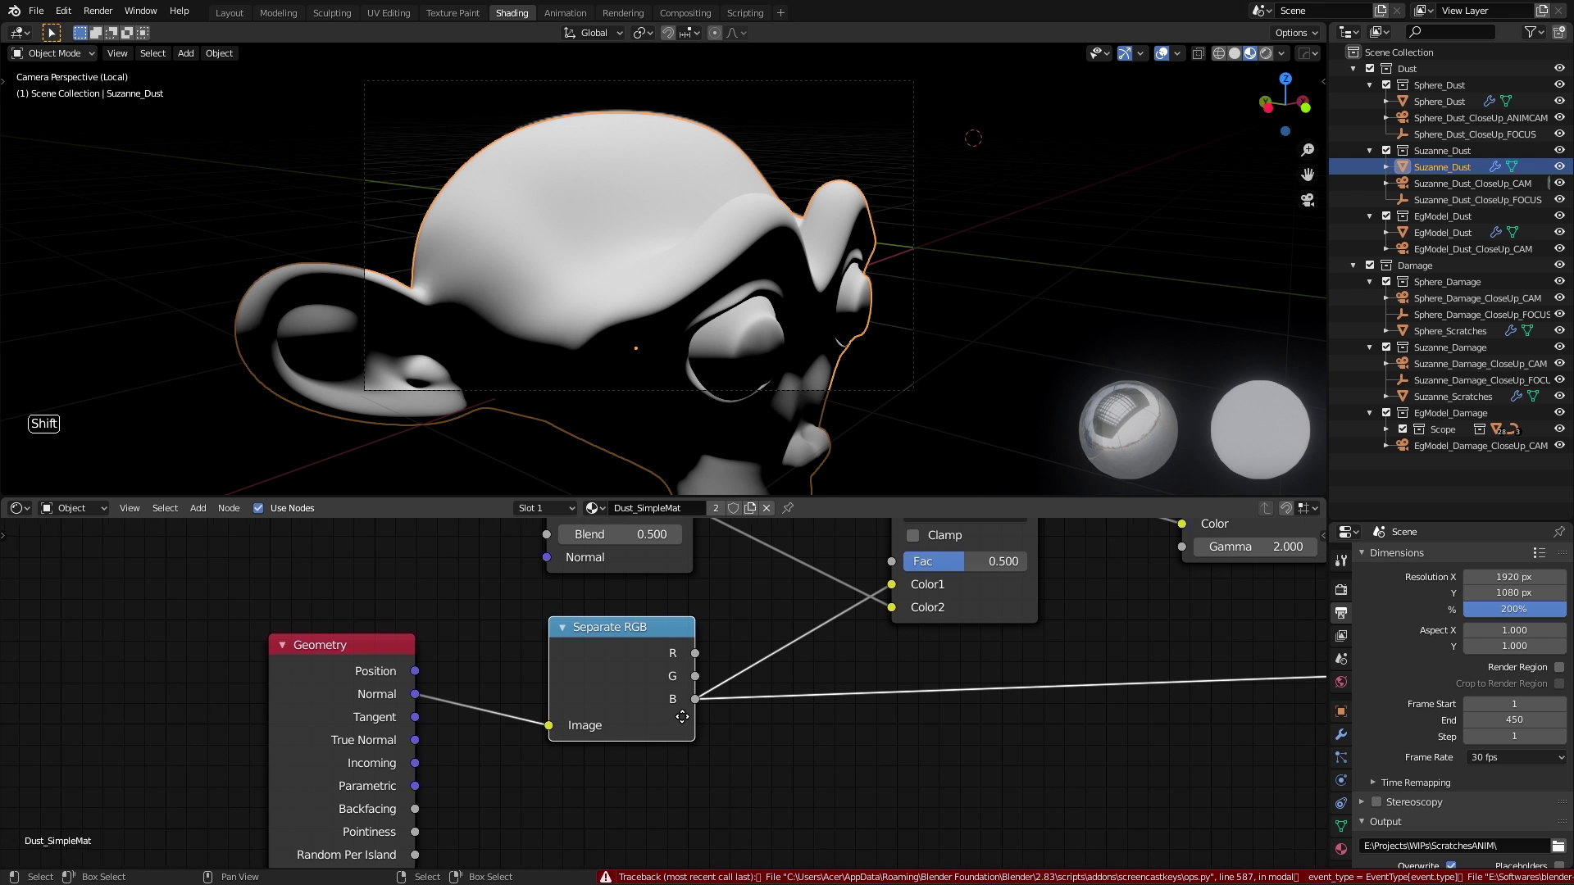
Preview the red normal channel, then return to the blue channel.
{"action": "middle_click_drag", "start_coordinate": [702, 705], "coordinate": [682, 714], "text": "shift"}
{"action": "left_click", "coordinate": [656, 647], "text": "ctrl+shift"}
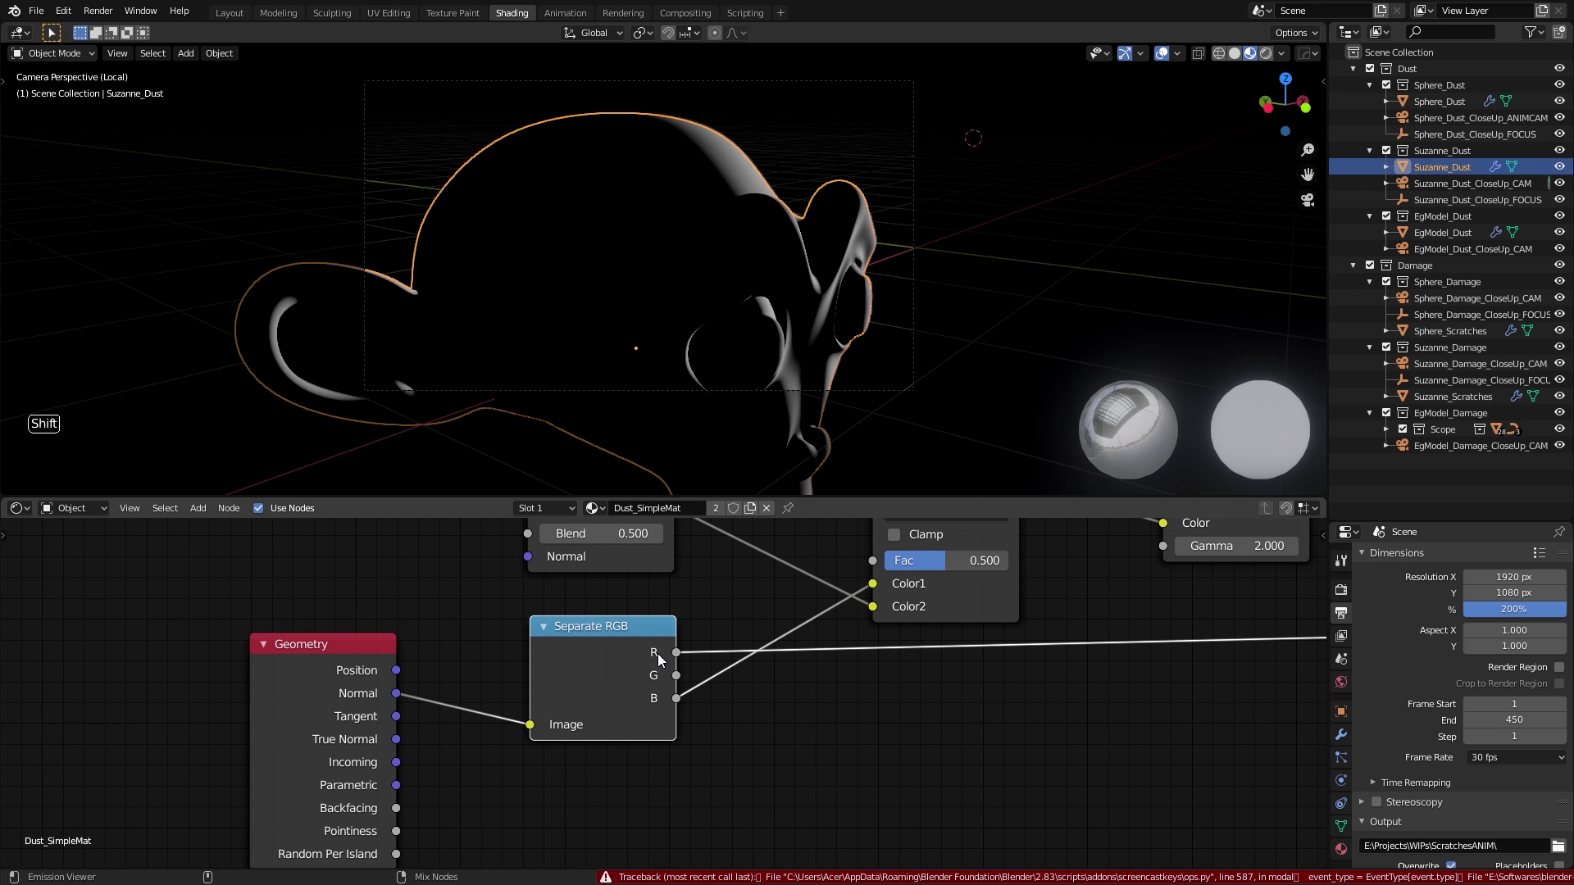
{"action": "left_click", "coordinate": [653, 662], "text": "ctrl+shift"}
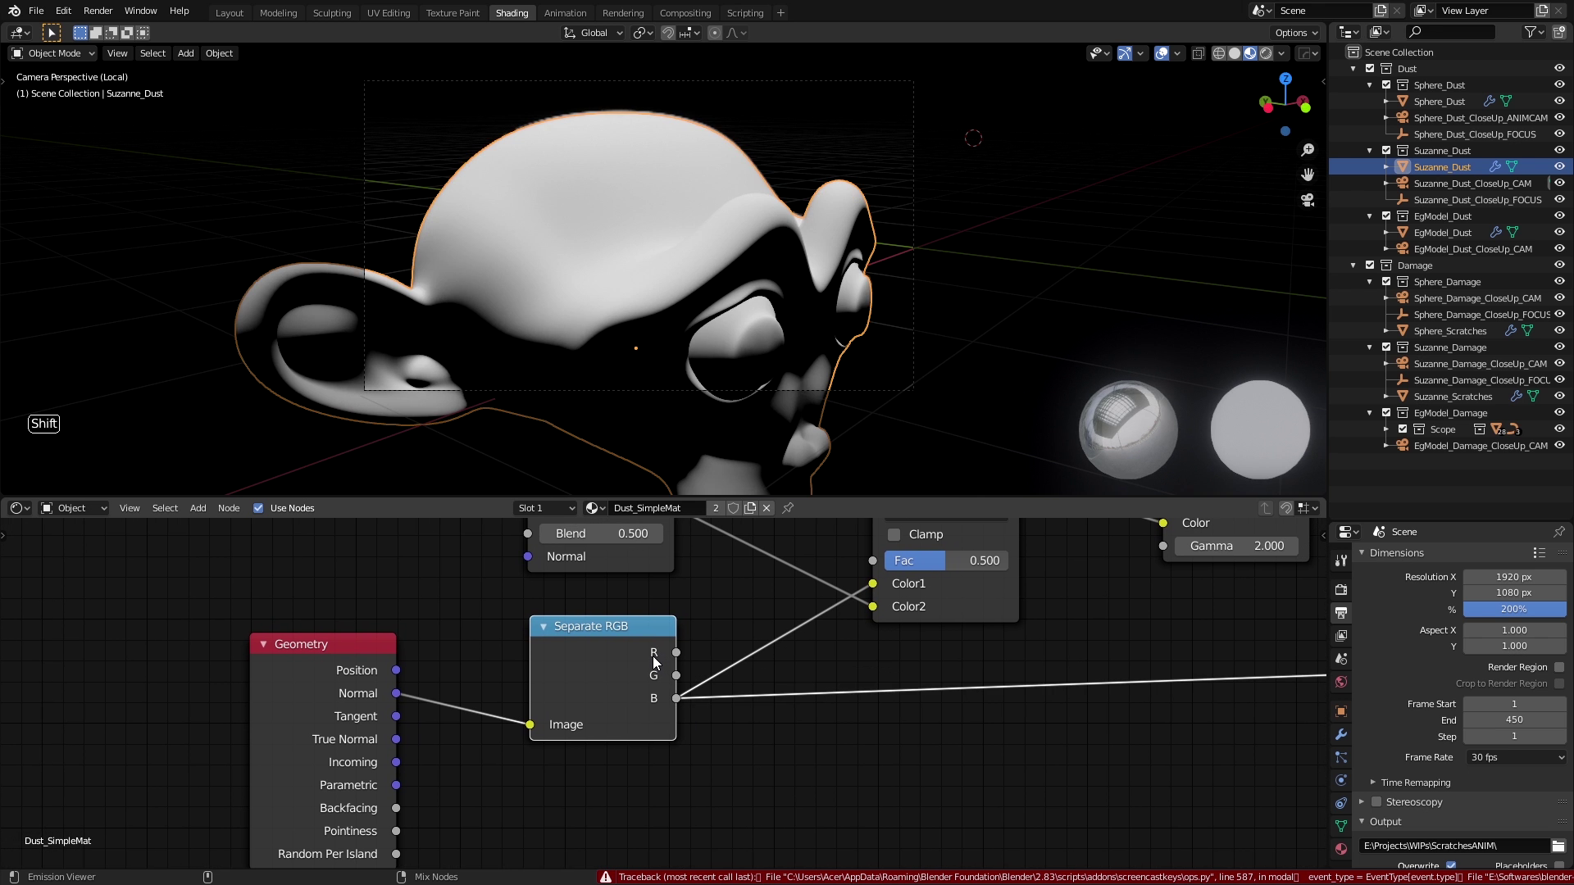
Draw annotation arrows of dust falling onto Suzanne's head and leave local view.
{"action": "middle_click_drag", "start_coordinate": [706, 663], "coordinate": [682, 663], "text": "shift"}
{"action": "scroll", "coordinate": [682, 663], "scroll_direction": "down", "scroll_amount": 1}
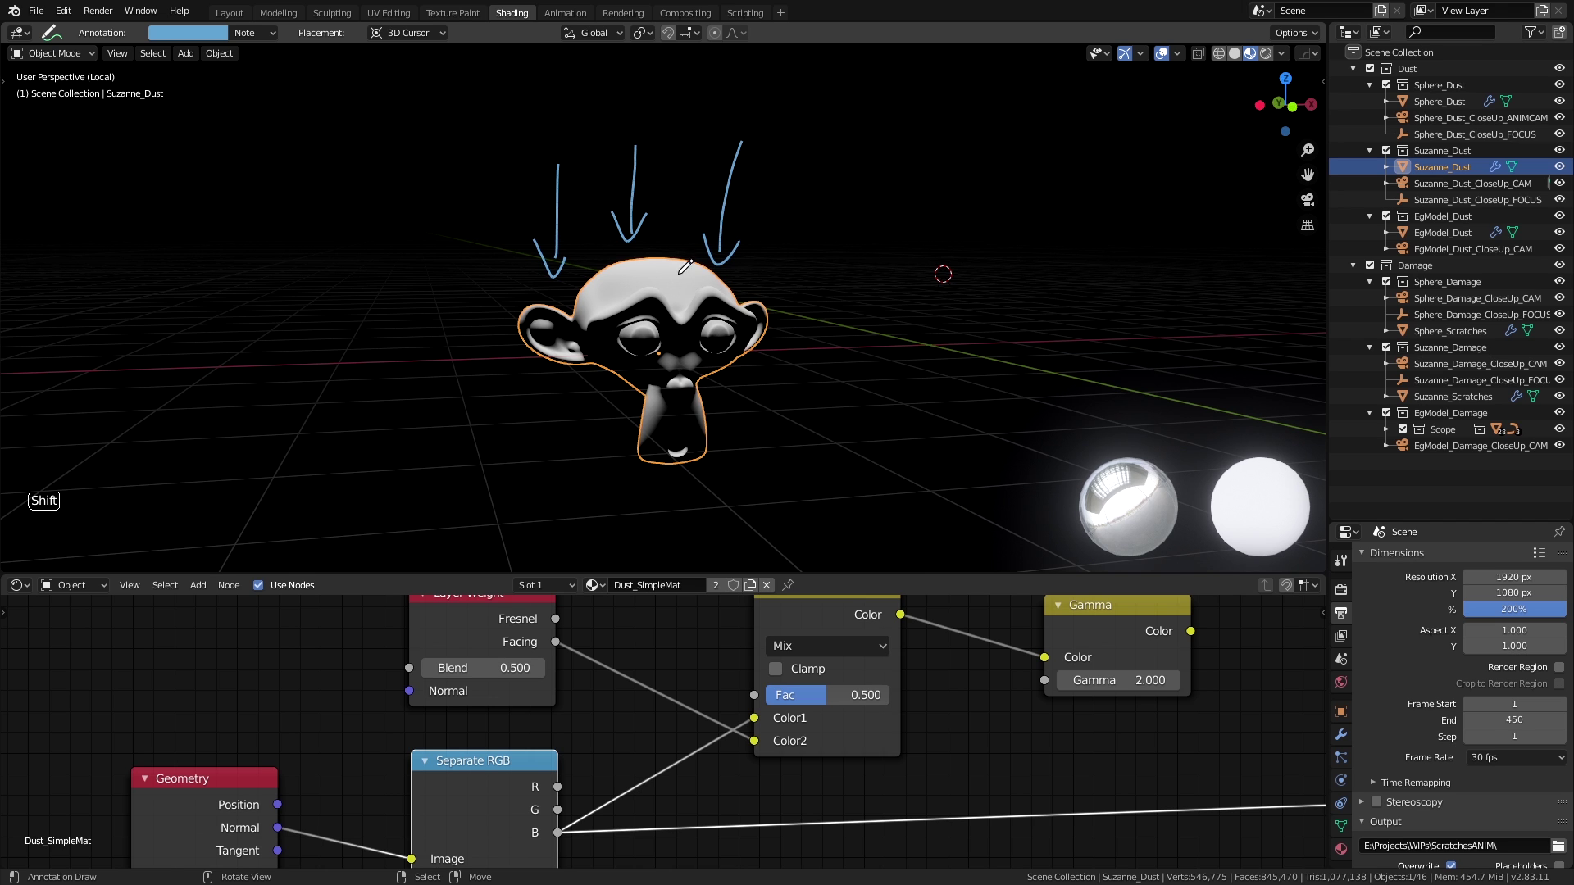
{"action": "mouse_move", "coordinate": [607, 192]}
{"action": "middle_mouse_down", "text": "ctrl"}
{"action": "mouse_move", "coordinate": [682, 406]}
{"action": "mouse_move", "coordinate": [614, 256]}
{"action": "middle_mouse_up", "text": "ctrl"}
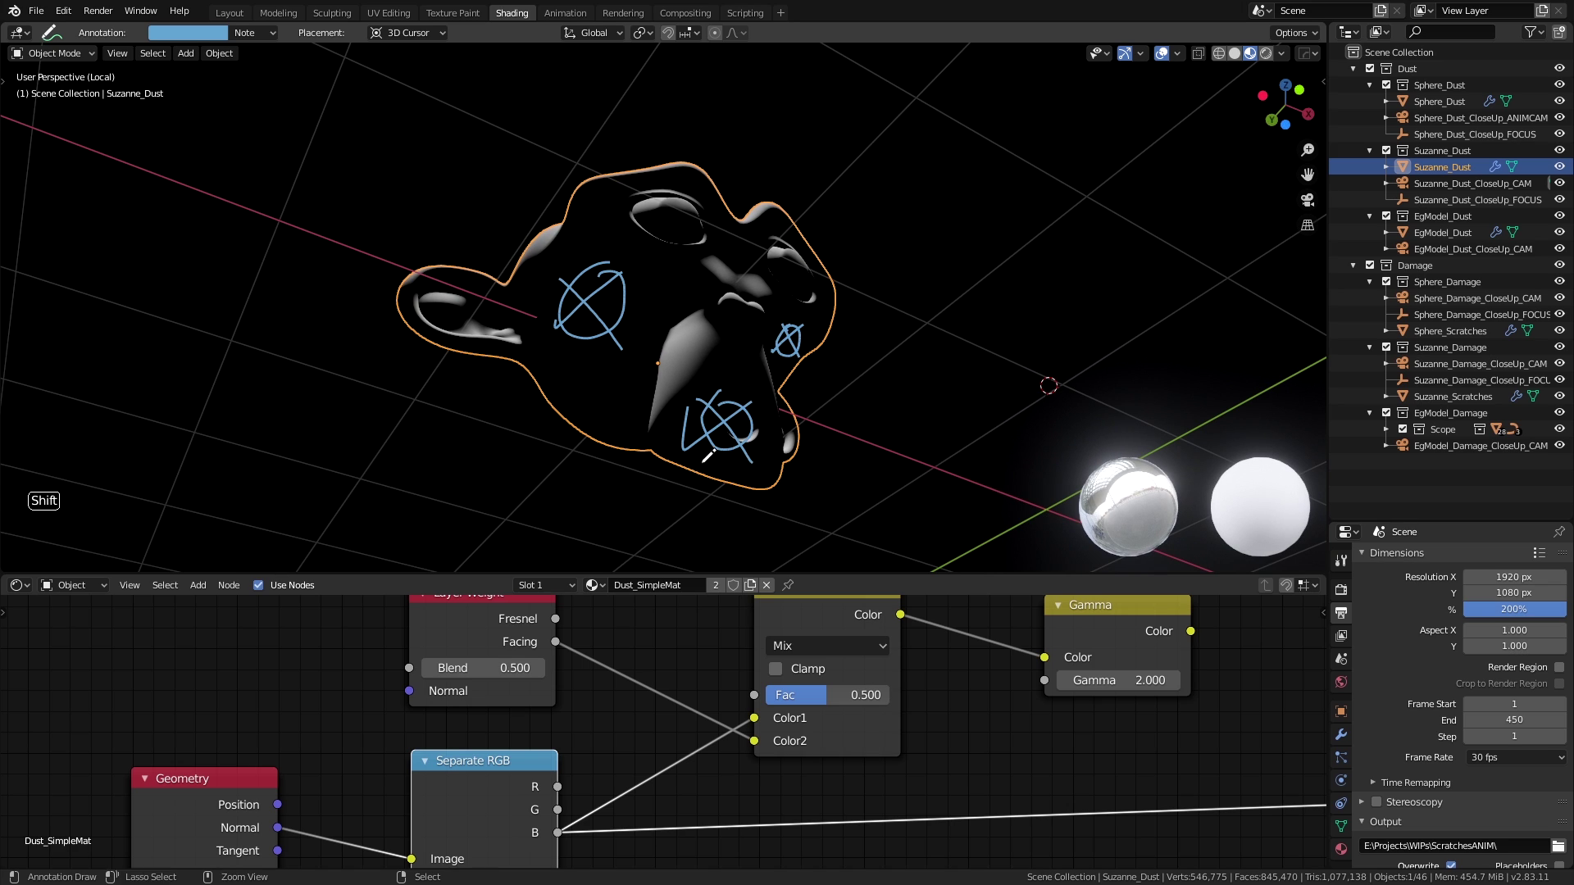
{"action": "key", "text": "KP_Divide"}
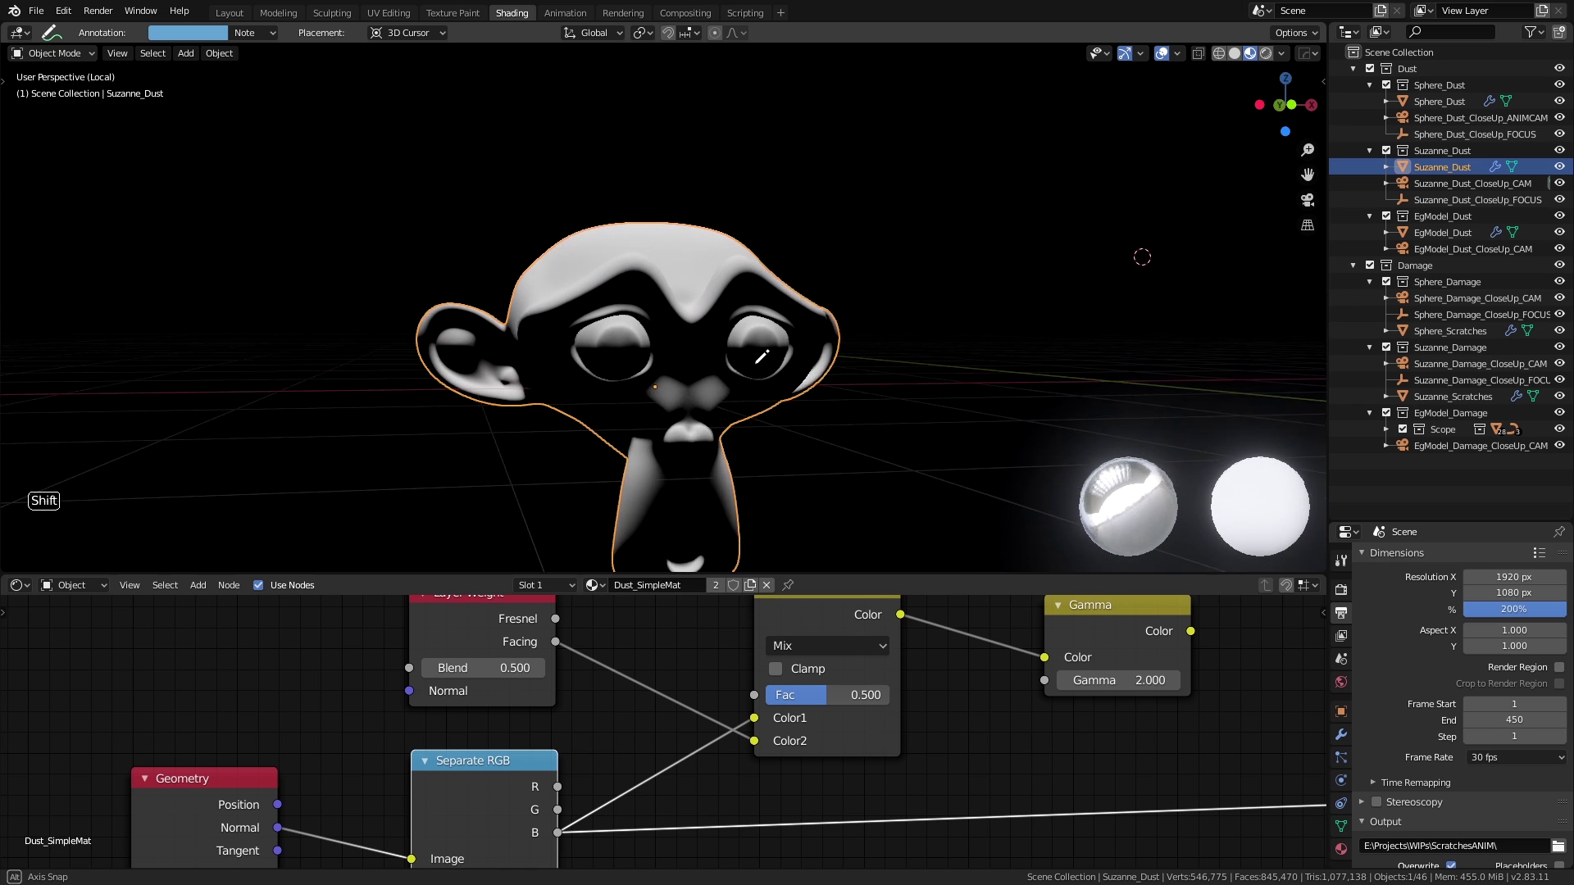
Orbit toward Suzanne's front and switch back to the selection tool.
{"action": "middle_click_drag", "start_coordinate": [799, 259], "coordinate": [689, 265]}
{"action": "key", "text": "t"}
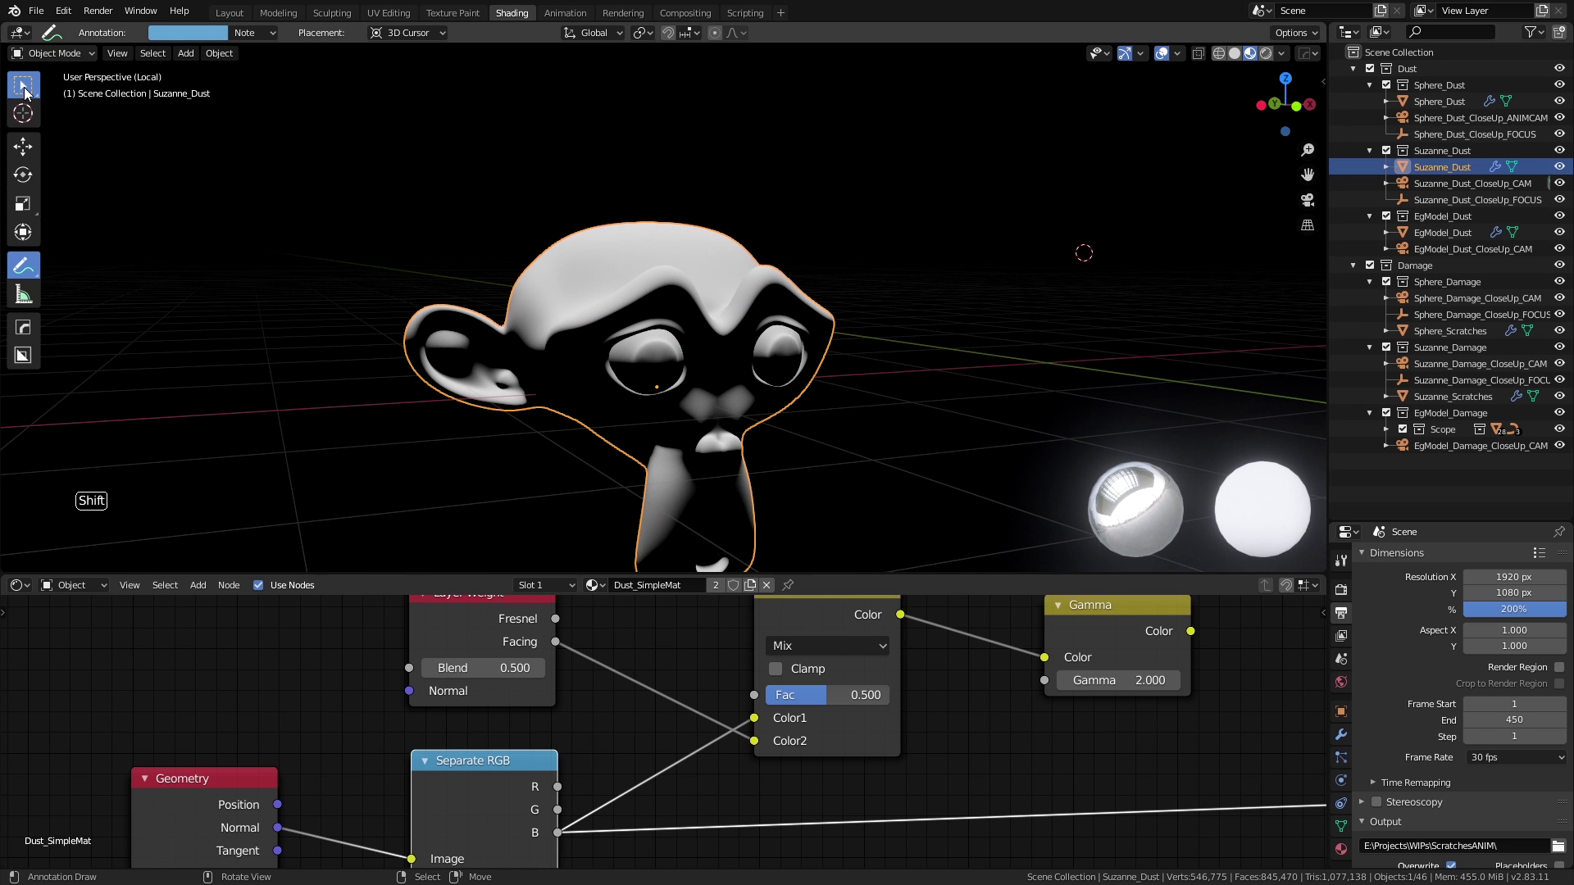
{"action": "key", "text": "t"}
{"action": "scroll", "coordinate": [777, 437], "scroll_direction": "down", "scroll_amount": 2}
{"action": "middle_click_drag", "start_coordinate": [774, 376], "coordinate": [771, 393]}
{"action": "key", "text": "w"}
Enlarge the node editor area and shift the node view left.
{"action": "left_click_drag", "start_coordinate": [800, 574], "coordinate": [801, 523]}
{"action": "mouse_move", "coordinate": [872, 664]}
{"action": "middle_mouse_down"}
{"action": "mouse_move", "coordinate": [823, 662]}
{"action": "mouse_move", "coordinate": [782, 698]}
{"action": "middle_mouse_up"}
{"action": "scroll", "coordinate": [823, 662], "scroll_direction": "down", "scroll_amount": 2}
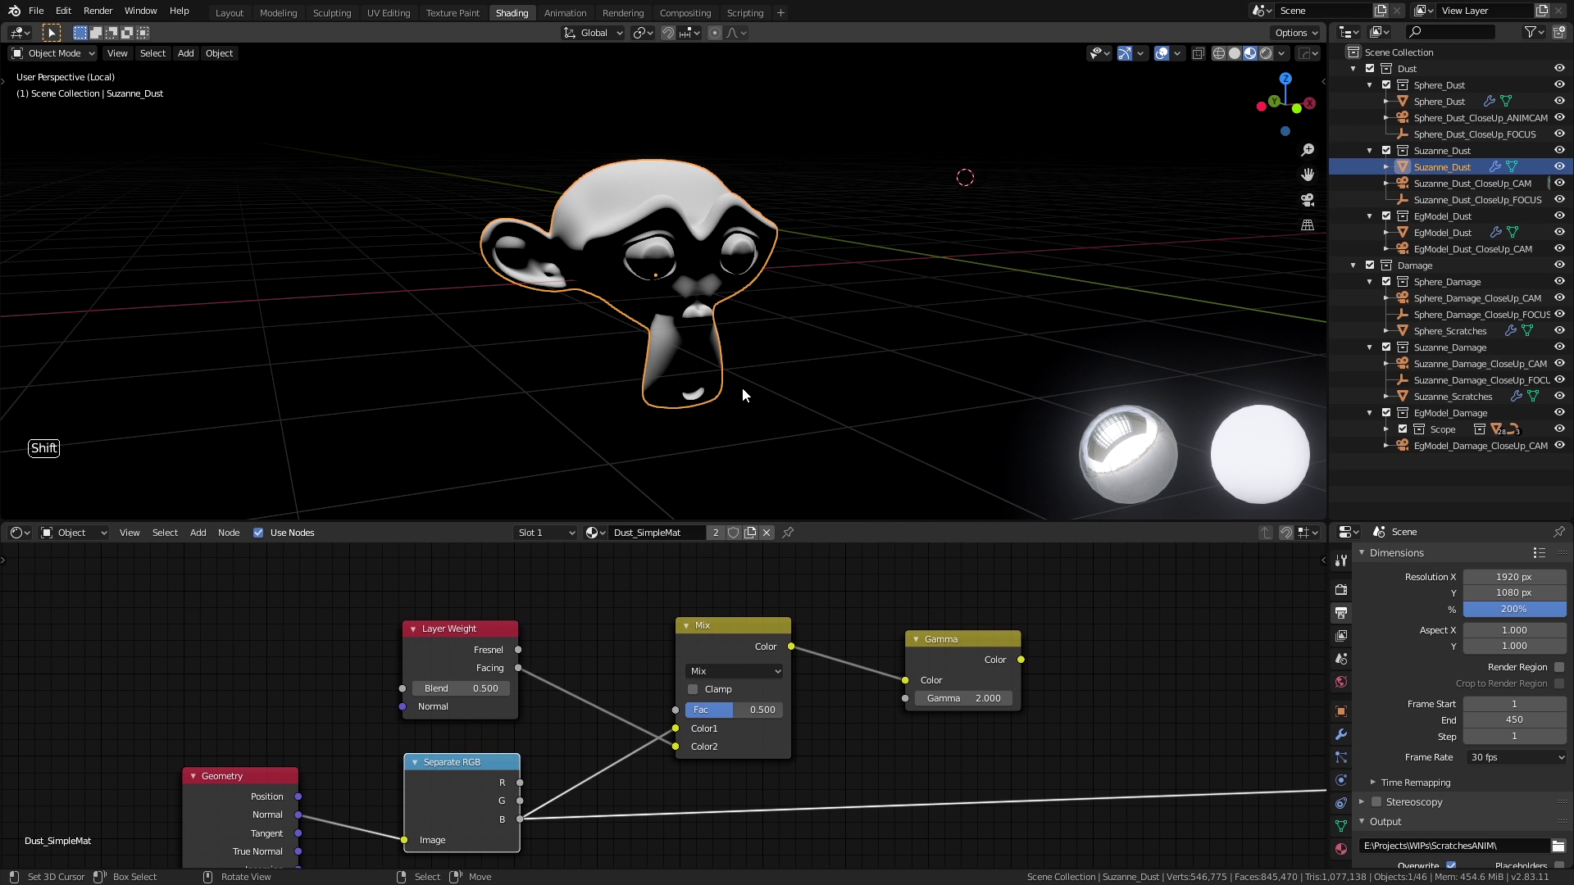
{"action": "scroll", "coordinate": [741, 388], "scroll_direction": "up", "scroll_amount": 2}
{"action": "middle_click_drag", "start_coordinate": [741, 387], "coordinate": [755, 399]}
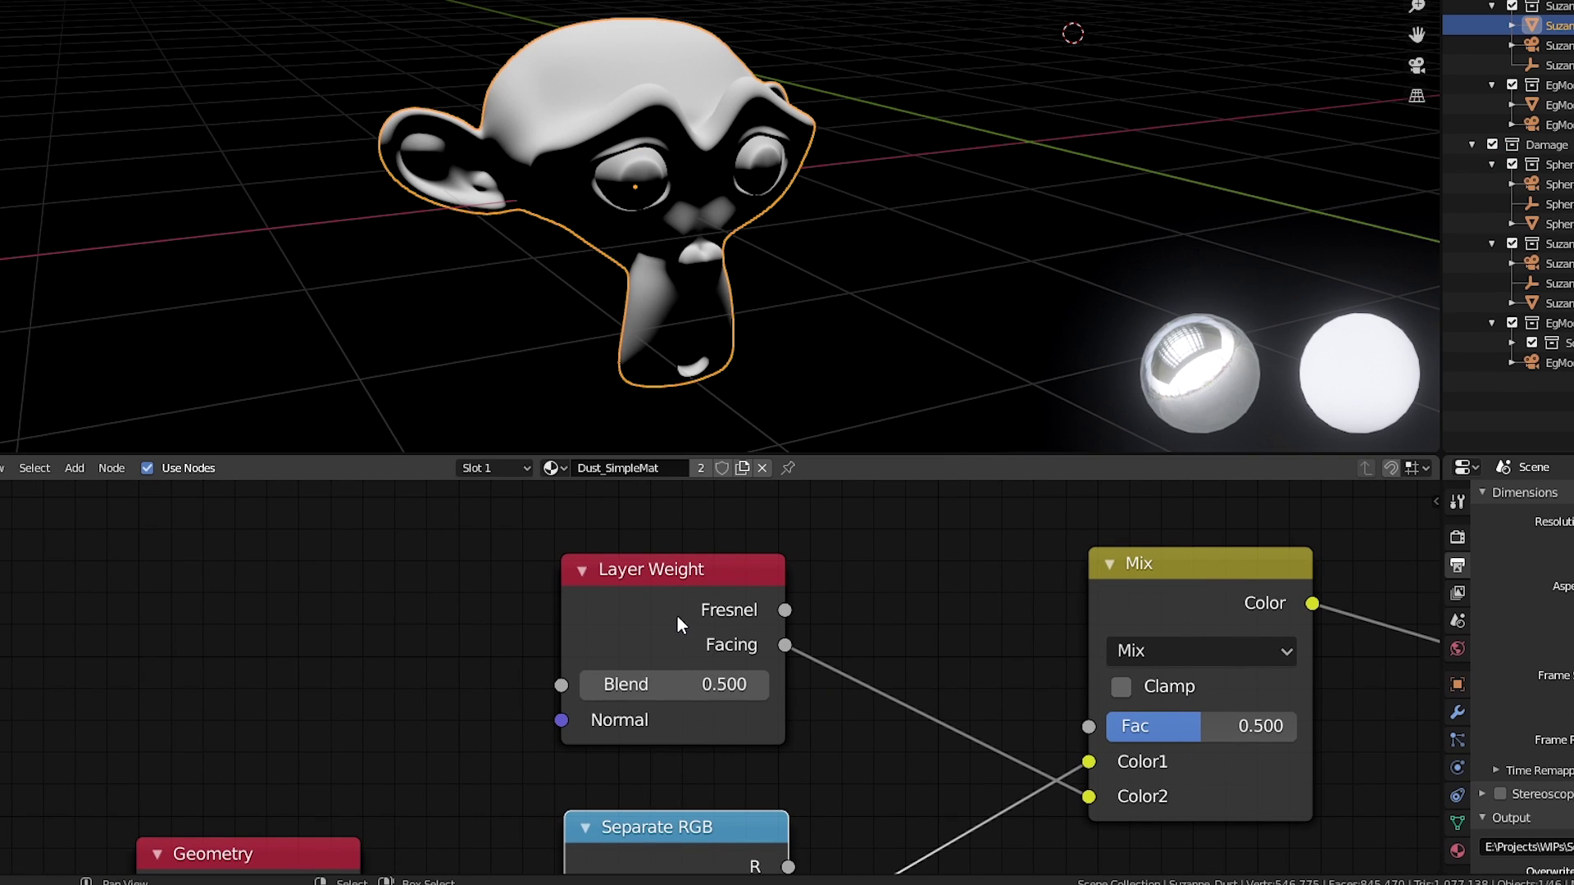
Preview the Layer Weight output on Suzanne and erase the annotation strokes.
{"action": "mouse_move", "coordinate": [726, 665]}
{"action": "middle_mouse_down"}
{"action": "mouse_move", "coordinate": [682, 656]}
{"action": "mouse_move", "coordinate": [742, 650]}
{"action": "middle_mouse_up"}
{"action": "left_click", "coordinate": [763, 653], "text": "ctrl+shift"}
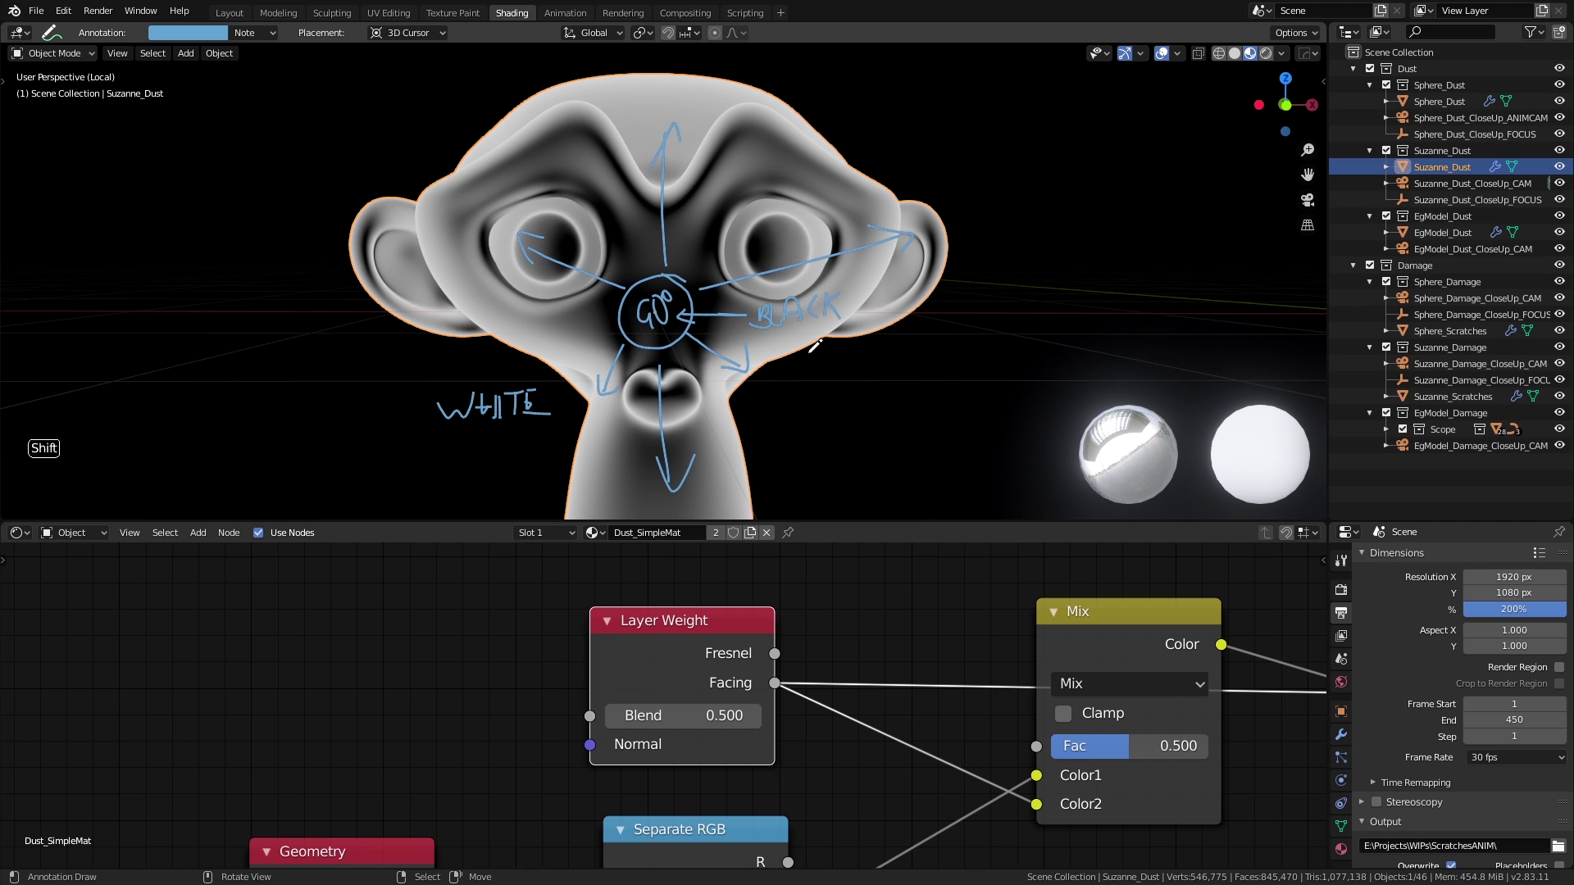
{"action": "left_click_drag", "start_coordinate": [728, 441], "coordinate": [780, 173]}
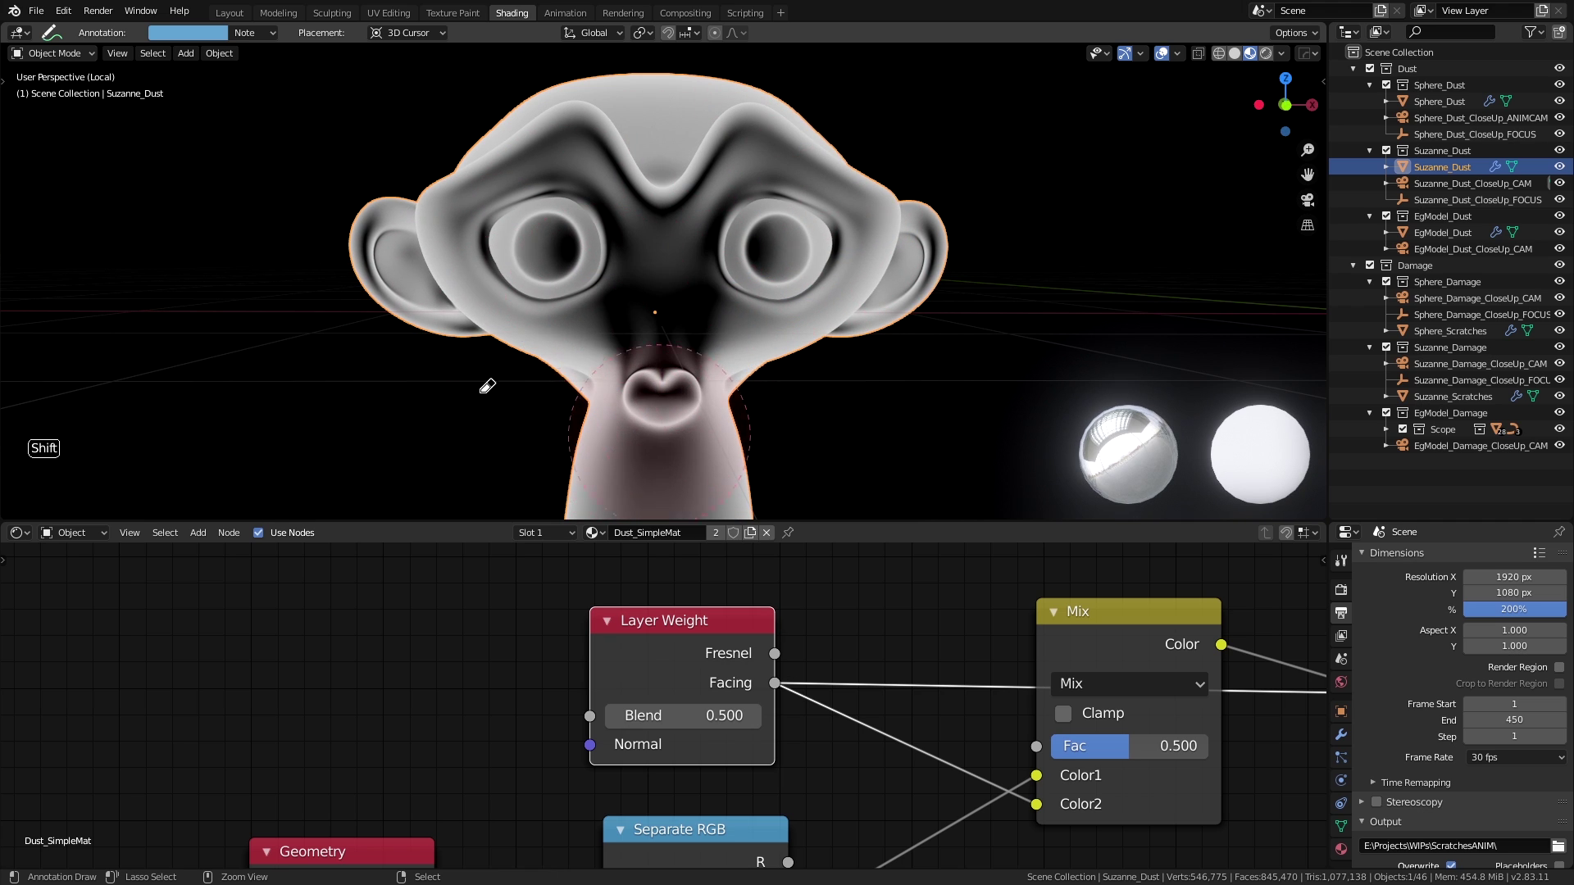
Switch to box selection and nudge the Gamma node while viewing Suzanne from above.
{"action": "key", "text": "t"}
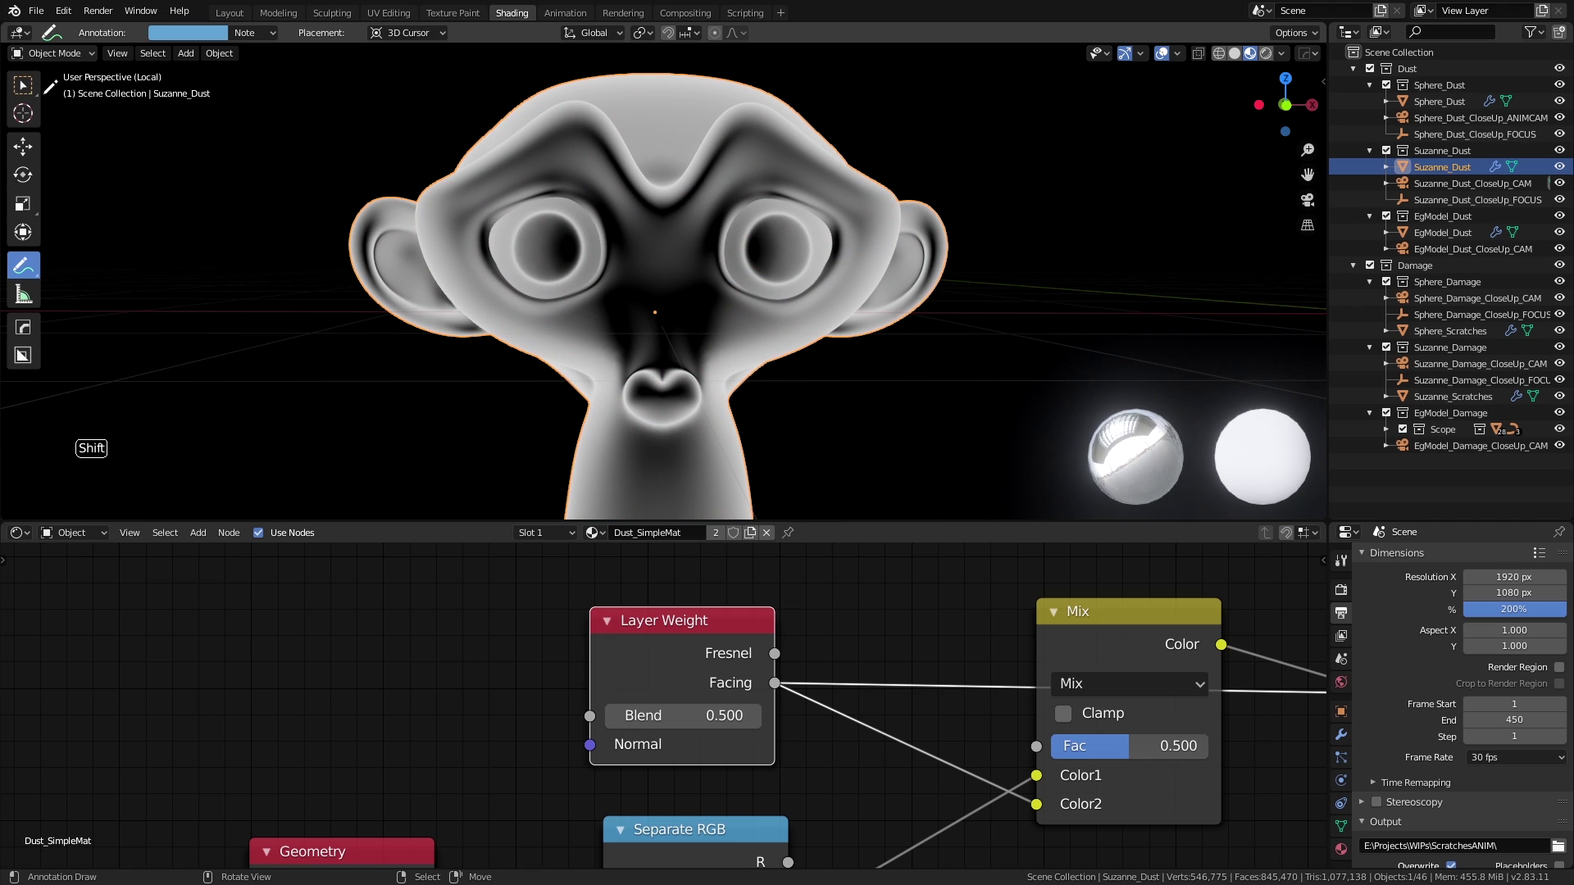
{"action": "left_click", "coordinate": [22, 87]}
{"action": "key", "text": "t"}
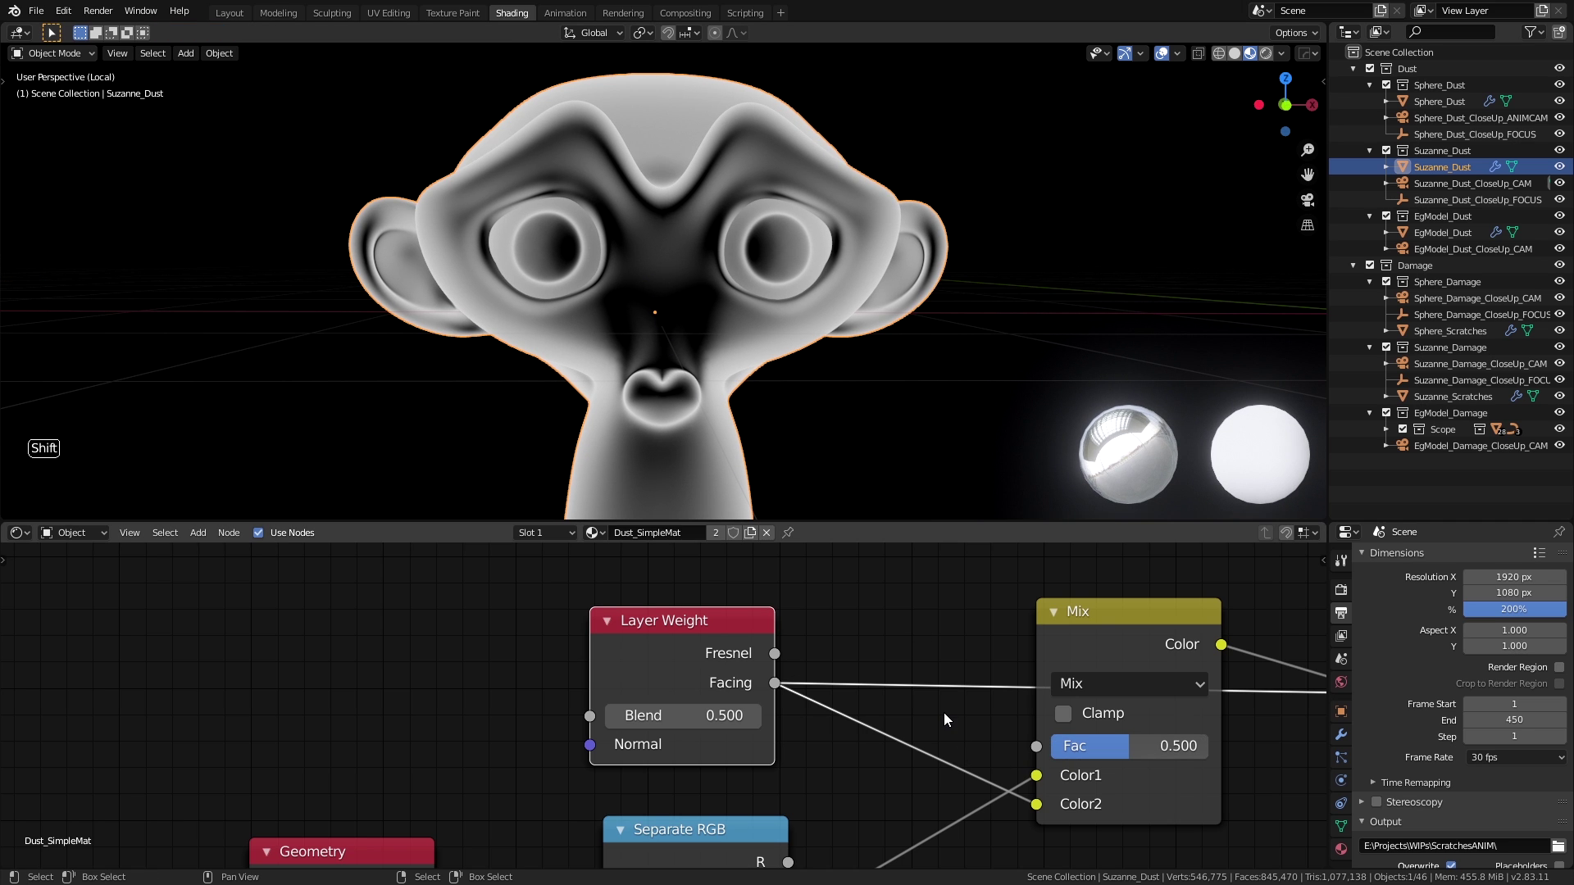
{"action": "scroll", "coordinate": [944, 718], "scroll_direction": "down", "scroll_amount": 1}
{"action": "mouse_move", "coordinate": [944, 719]}
{"action": "middle_mouse_down"}
{"action": "mouse_move", "coordinate": [671, 633]}
{"action": "mouse_move", "coordinate": [688, 610]}
{"action": "middle_mouse_up"}
{"action": "mouse_move", "coordinate": [711, 370]}
{"action": "middle_mouse_down"}
{"action": "mouse_move", "coordinate": [680, 385]}
{"action": "mouse_move", "coordinate": [664, 369]}
{"action": "middle_mouse_up"}
{"action": "scroll", "coordinate": [664, 369], "scroll_direction": "up", "scroll_amount": 2}
{"action": "middle_click_drag", "start_coordinate": [976, 630], "coordinate": [677, 664]}
{"action": "left_click_drag", "start_coordinate": [678, 664], "coordinate": [685, 658]}
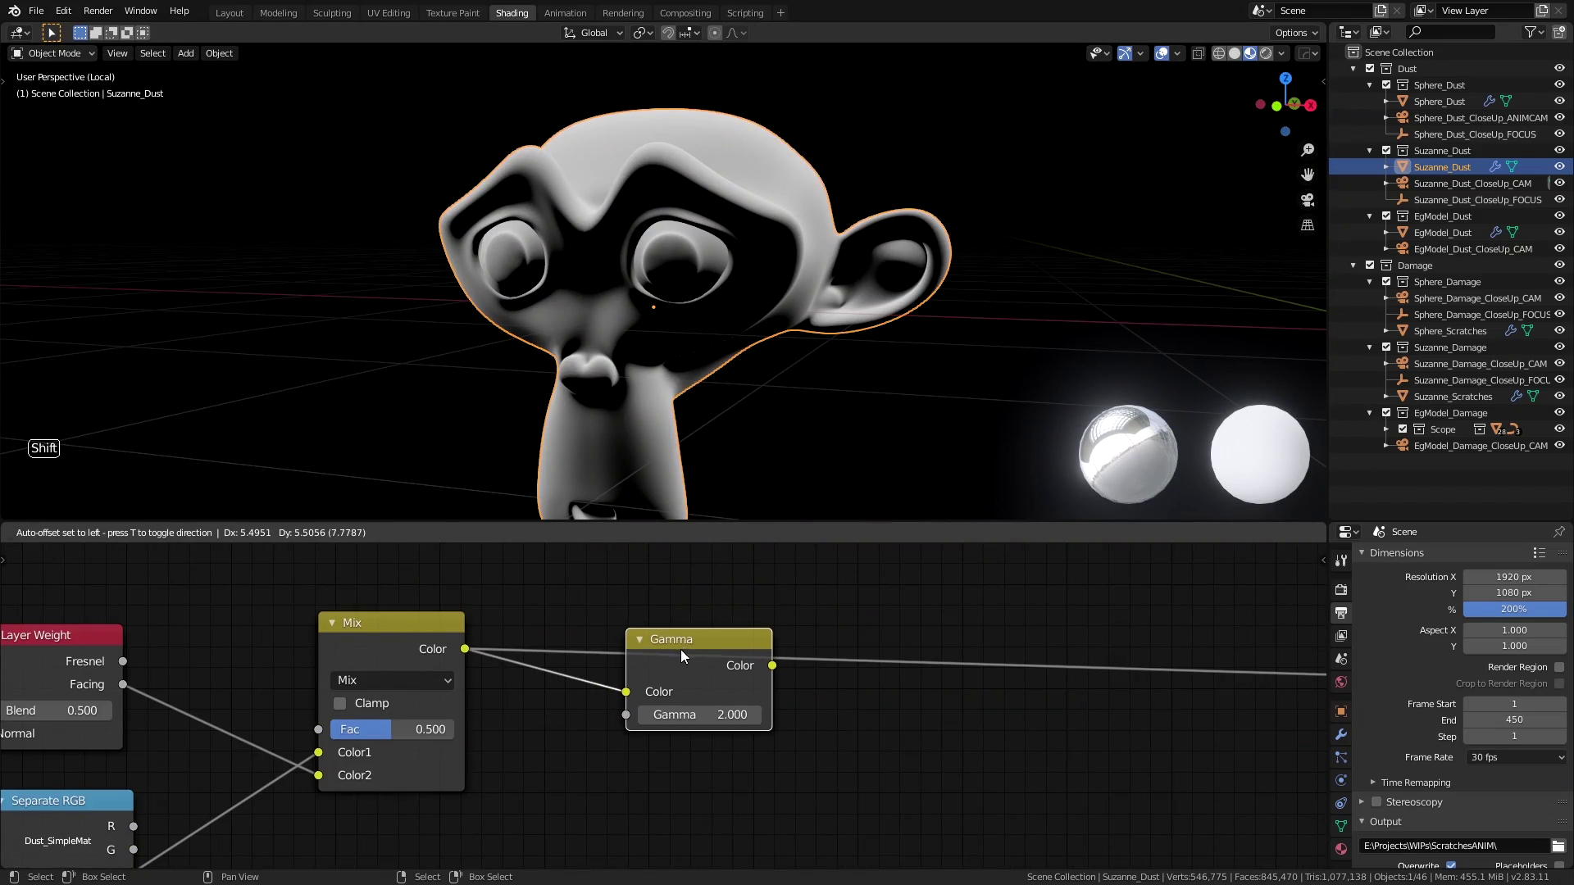
{"action": "mouse_move", "coordinate": [747, 467]}
{"action": "middle_mouse_down"}
{"action": "mouse_move", "coordinate": [638, 449]}
{"action": "mouse_move", "coordinate": [734, 389]}
{"action": "mouse_move", "coordinate": [798, 383]}
{"action": "mouse_move", "coordinate": [808, 411]}
{"action": "middle_mouse_up"}
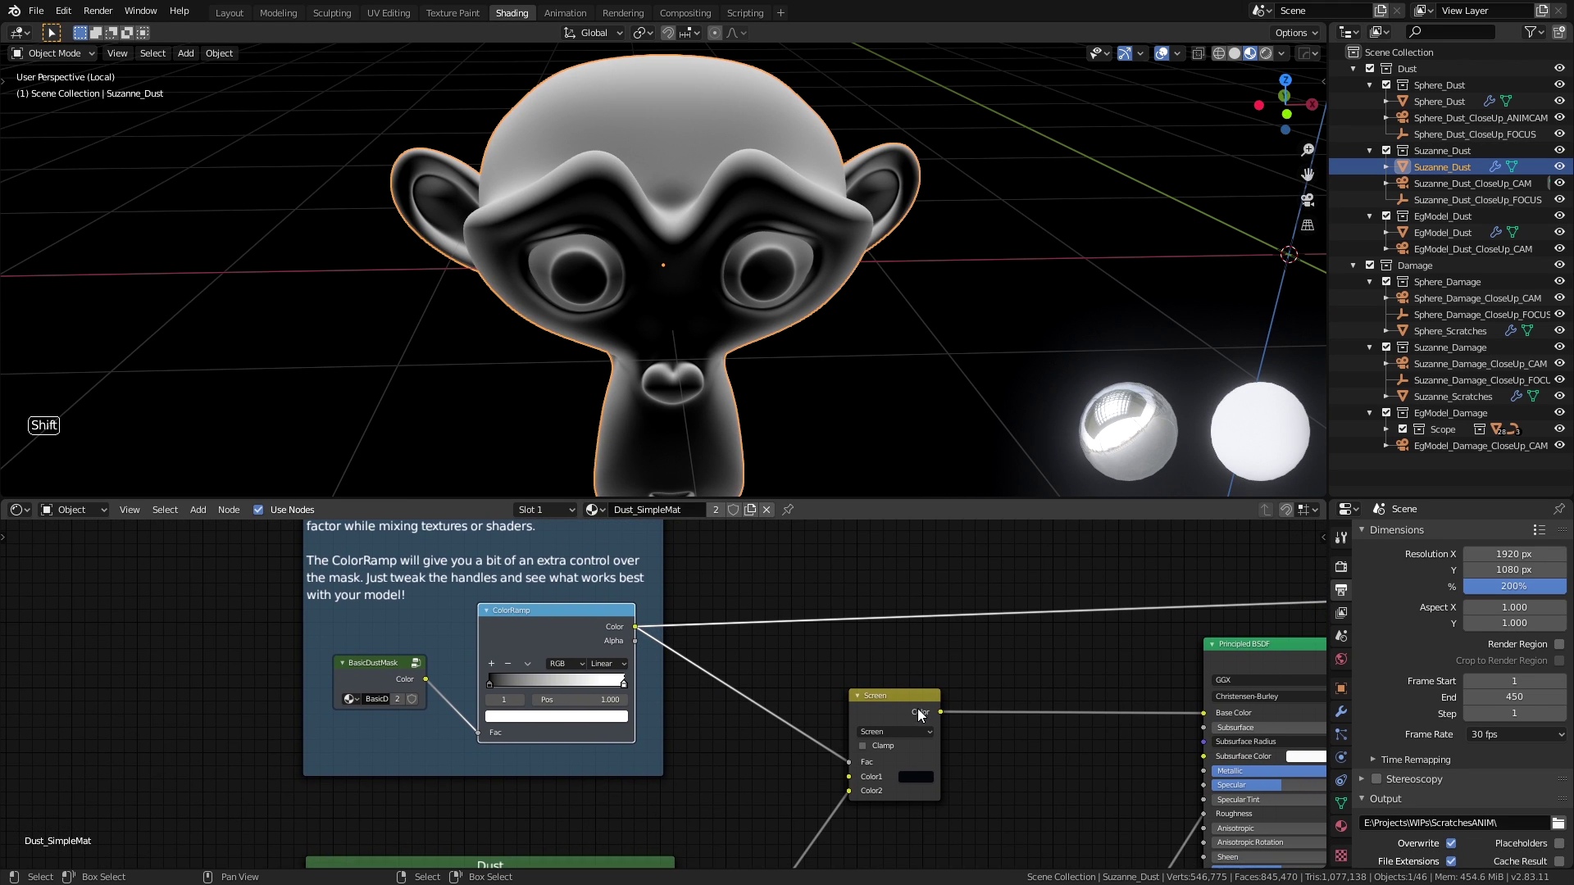
Link the Screen node Color to Principled Base Color and inspect the dust specks.
{"action": "left_click_drag", "start_coordinate": [836, 745], "coordinate": [939, 711]}
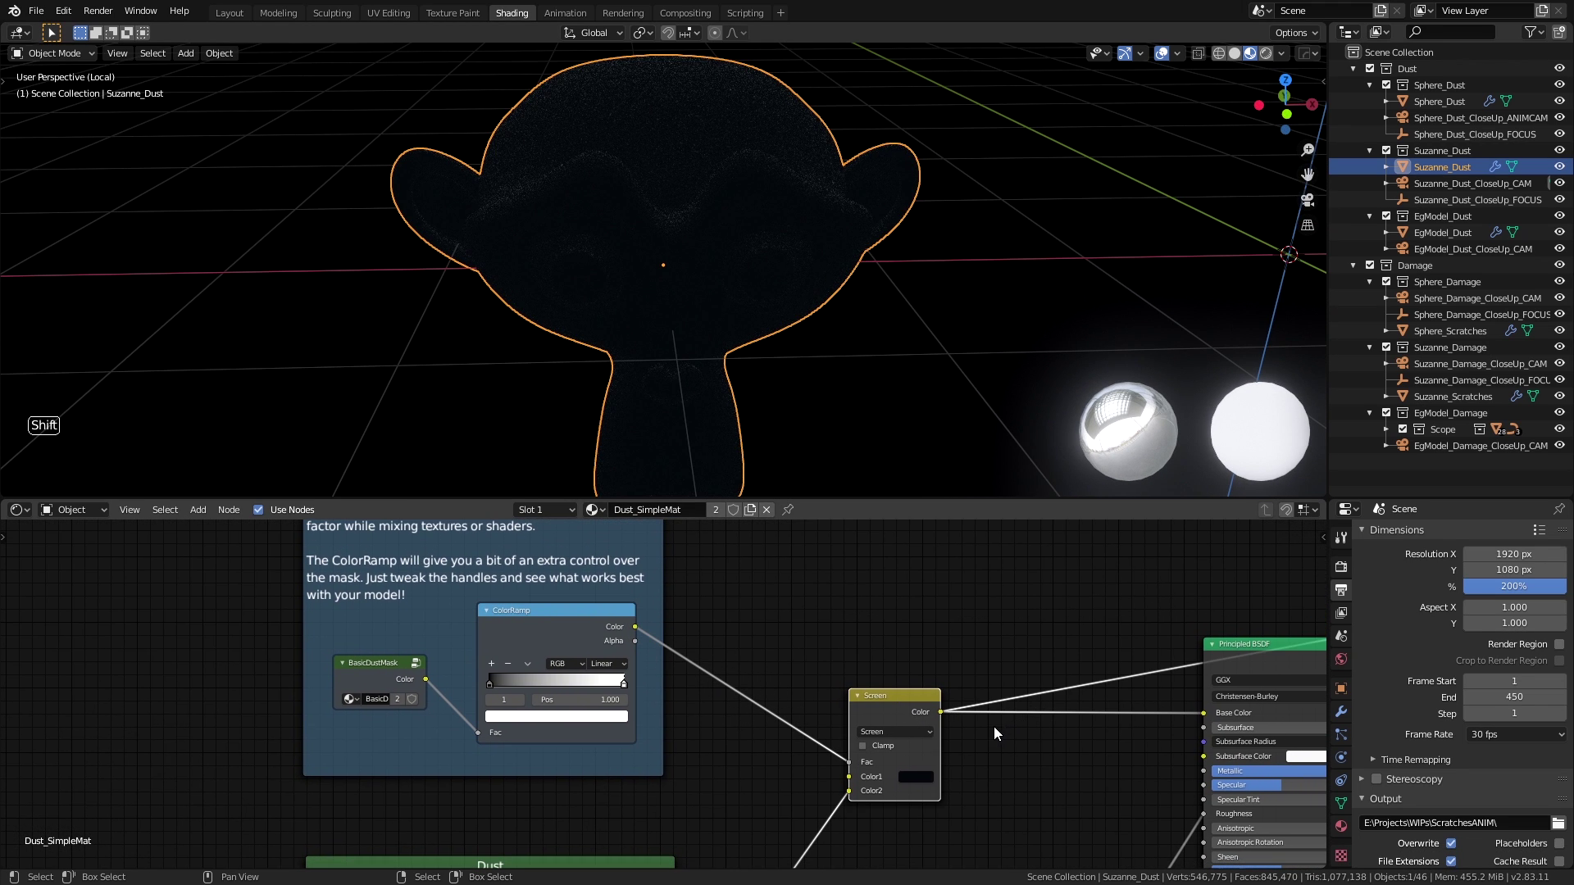
{"action": "scroll", "coordinate": [994, 727], "scroll_direction": "up", "scroll_amount": 3}
{"action": "scroll", "coordinate": [855, 695], "scroll_direction": "up", "scroll_amount": 1}
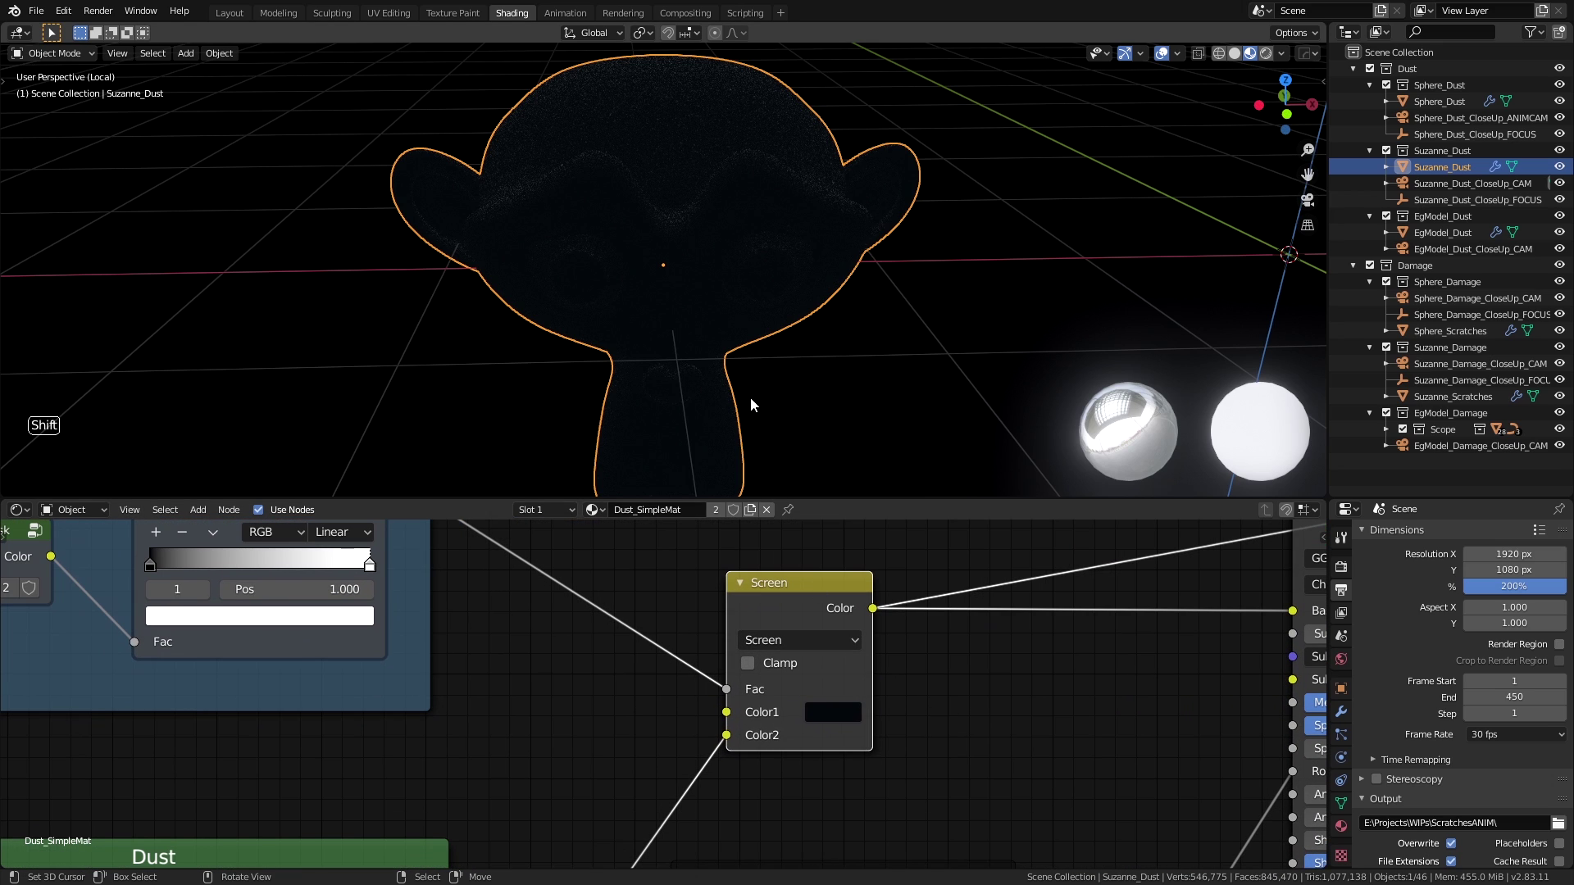
{"action": "mouse_move", "coordinate": [794, 360]}
{"action": "middle_mouse_down"}
{"action": "mouse_move", "coordinate": [819, 342]}
{"action": "mouse_move", "coordinate": [840, 414]}
{"action": "middle_mouse_up"}
{"action": "scroll", "coordinate": [808, 332], "scroll_direction": "up", "scroll_amount": 4}
{"action": "scroll", "coordinate": [824, 397], "scroll_direction": "up", "scroll_amount": 3}
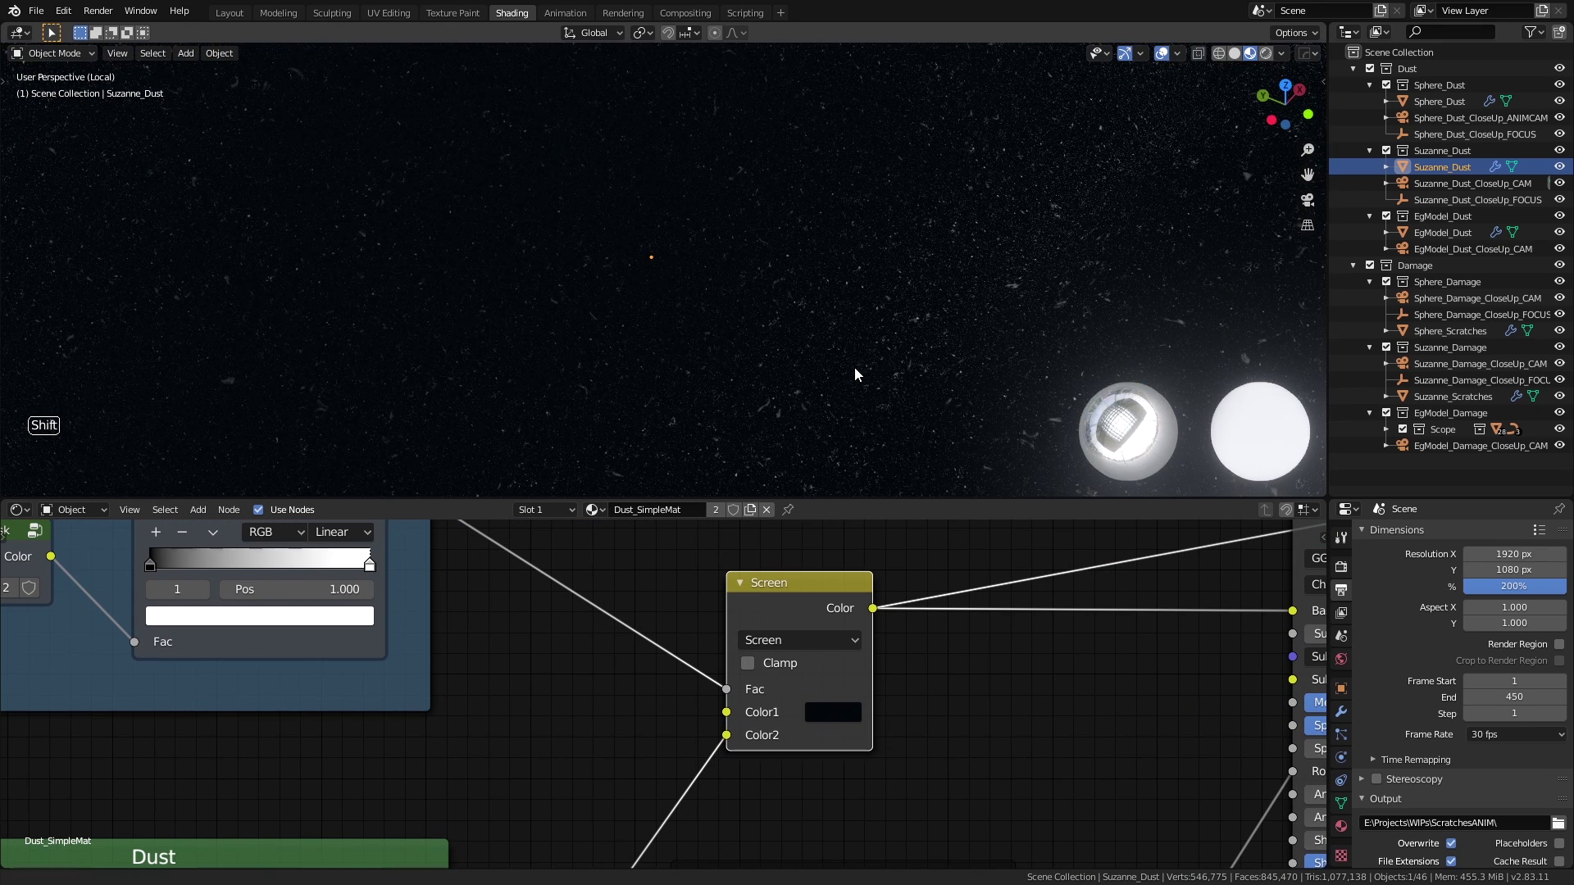
{"action": "middle_click_drag", "start_coordinate": [676, 365], "coordinate": [602, 360], "text": "shift"}
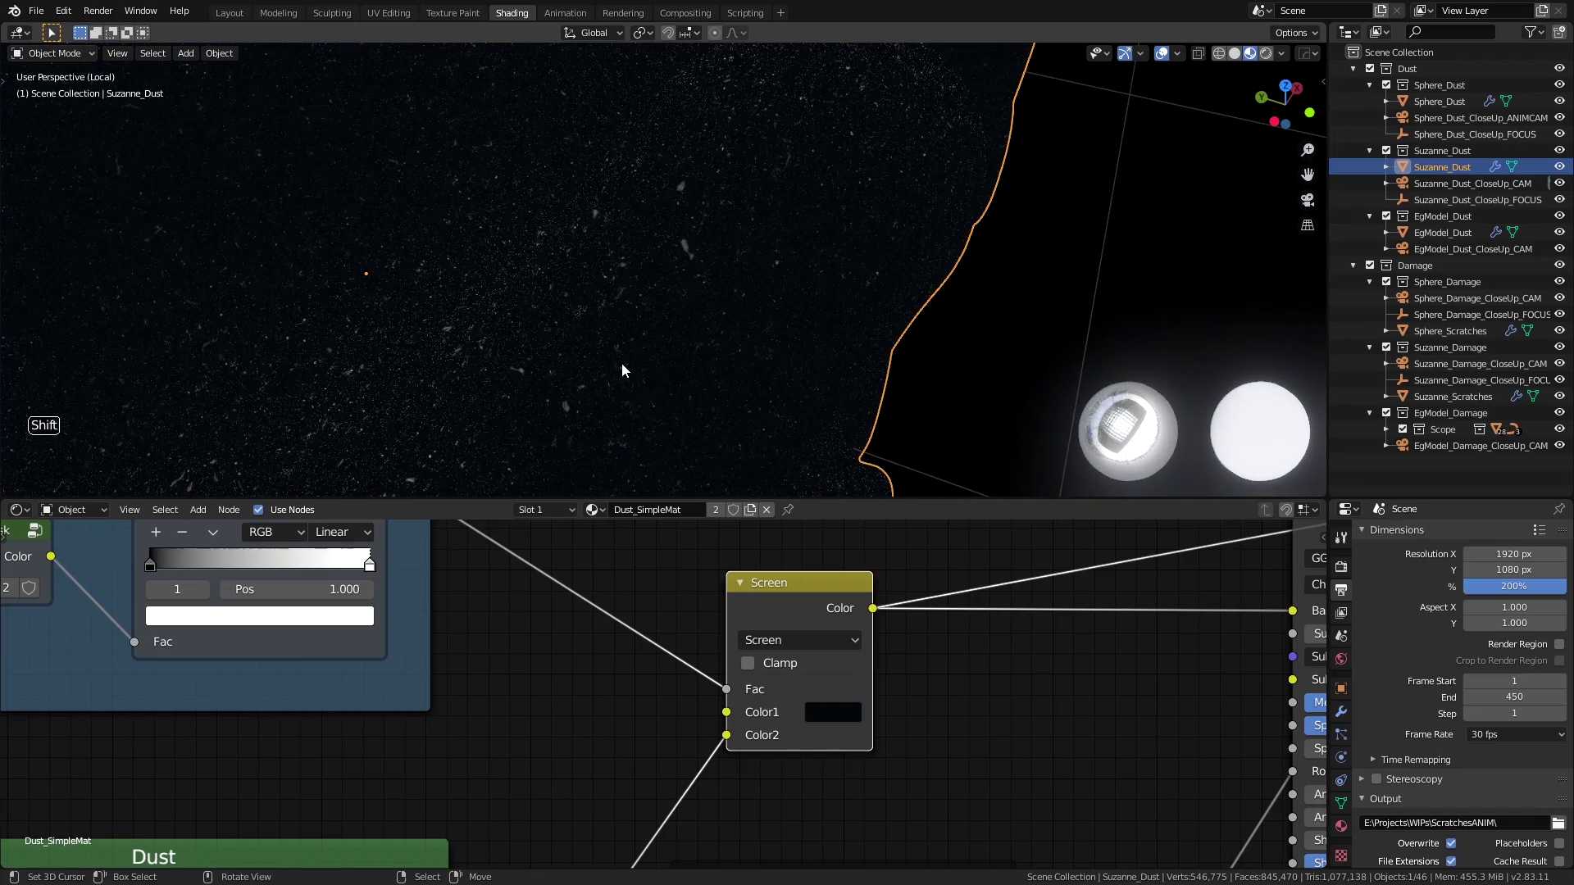
{"action": "scroll", "coordinate": [620, 370], "scroll_direction": "up", "scroll_amount": 2}
{"action": "scroll", "coordinate": [621, 369], "scroll_direction": "up", "scroll_amount": 2}
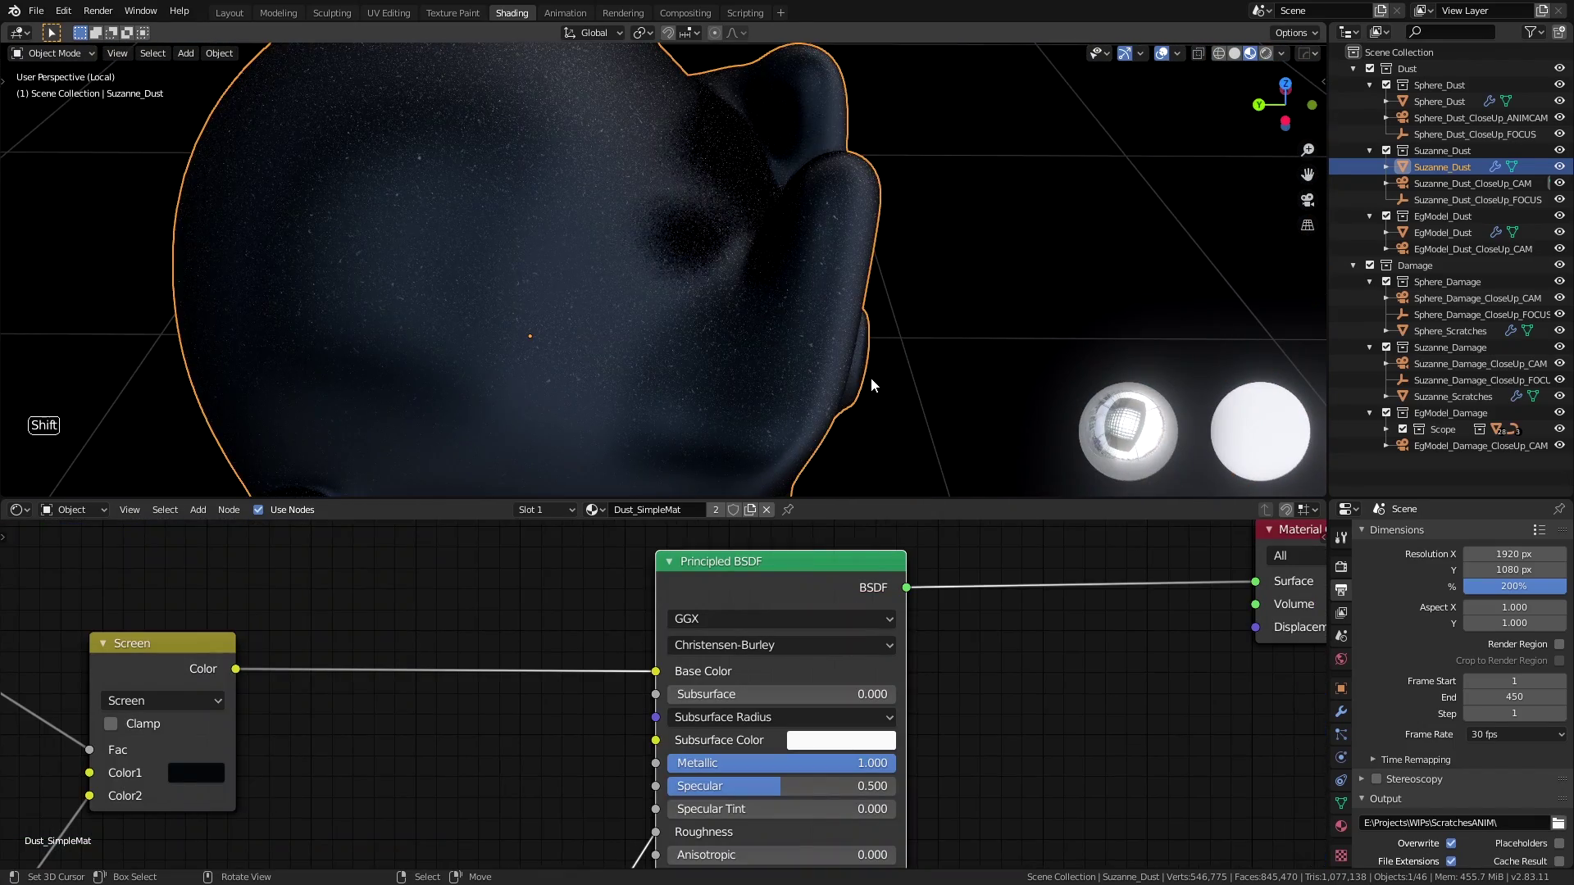
{"action": "mouse_move", "coordinate": [871, 385]}
{"action": "middle_mouse_down"}
{"action": "mouse_move", "coordinate": [766, 406]}
{"action": "mouse_move", "coordinate": [636, 382]}
{"action": "middle_mouse_up"}
{"action": "scroll", "coordinate": [636, 382], "scroll_direction": "down", "scroll_amount": 4}
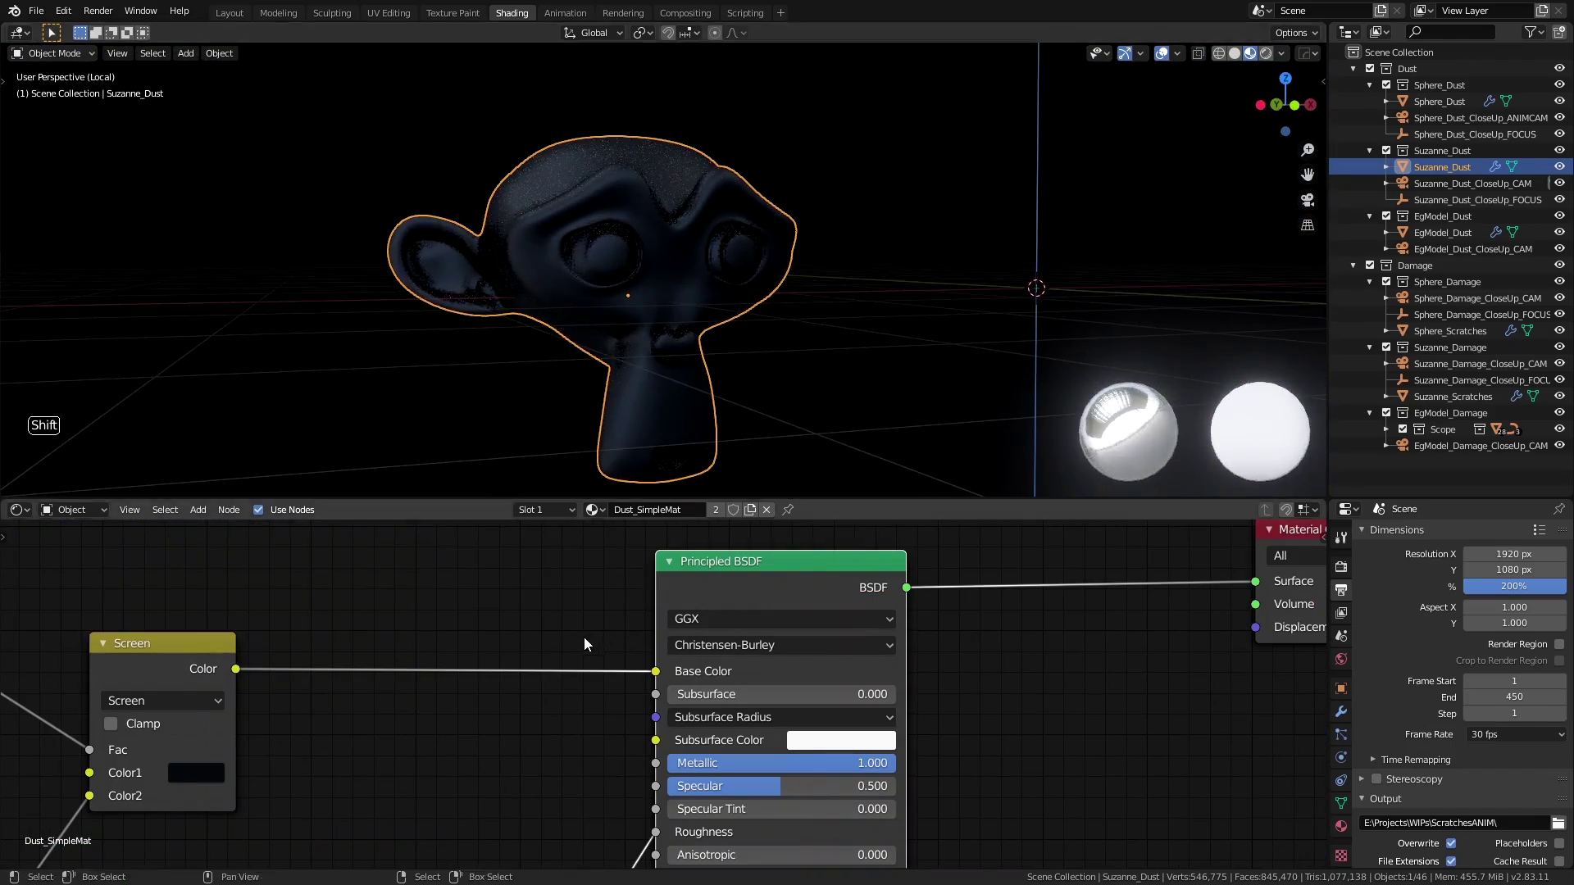
{"action": "key", "text": "KP_Decimal"}
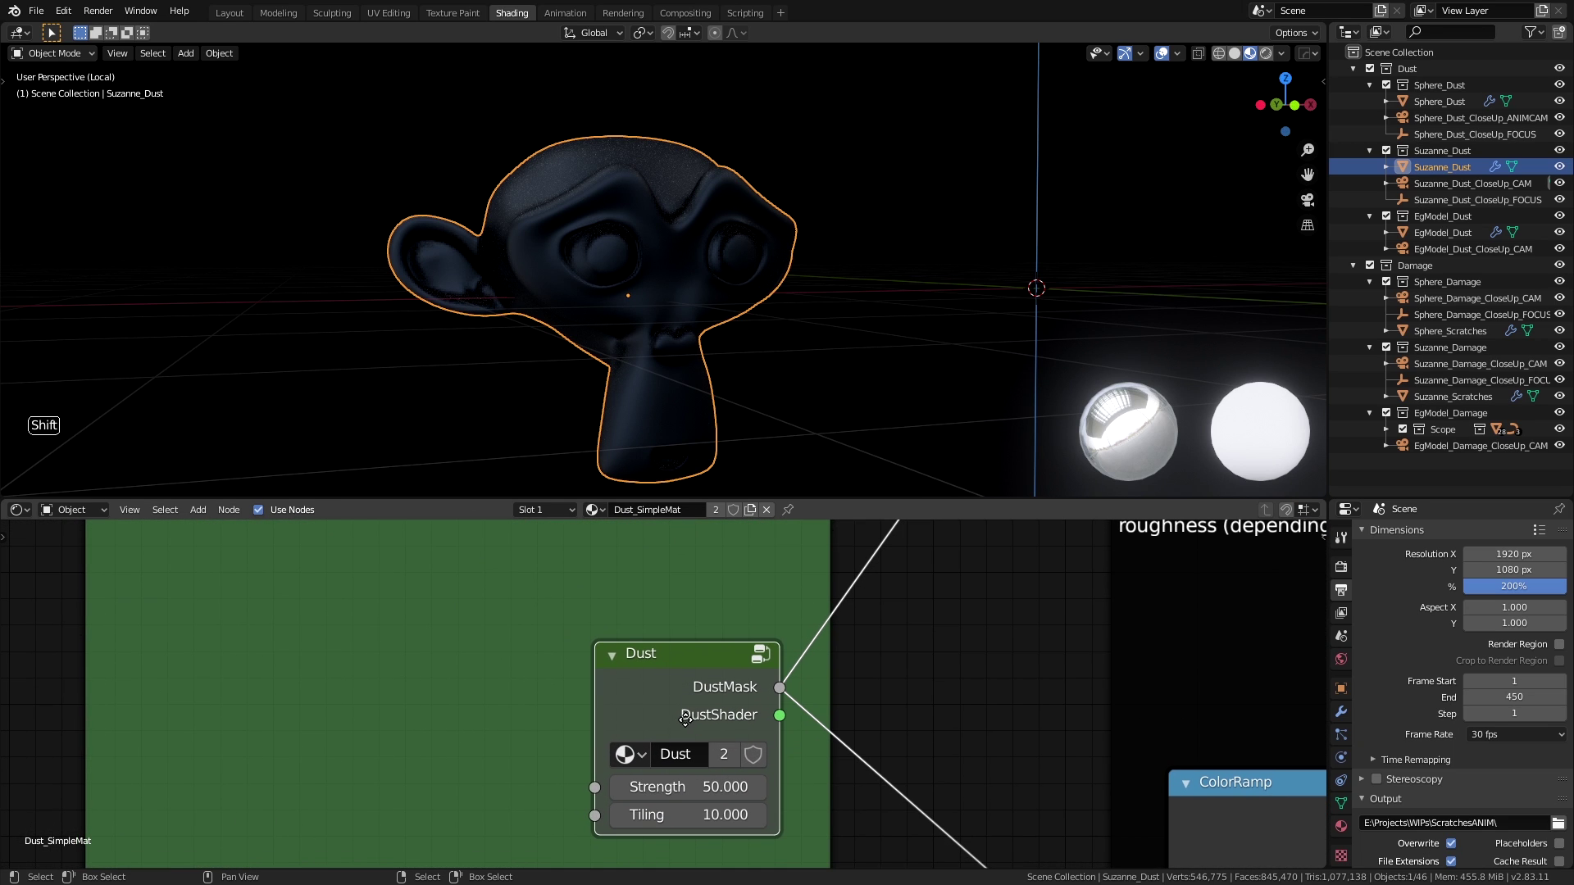
{"action": "scroll", "coordinate": [693, 692], "scroll_direction": "up", "scroll_amount": 1}
{"action": "scroll", "coordinate": [705, 703], "scroll_direction": "up", "scroll_amount": 1}
{"action": "scroll", "coordinate": [709, 710], "scroll_direction": "down", "scroll_amount": 1}
{"action": "key", "text": "Tab"}
{"action": "scroll", "coordinate": [718, 723], "scroll_direction": "up", "scroll_amount": 1}
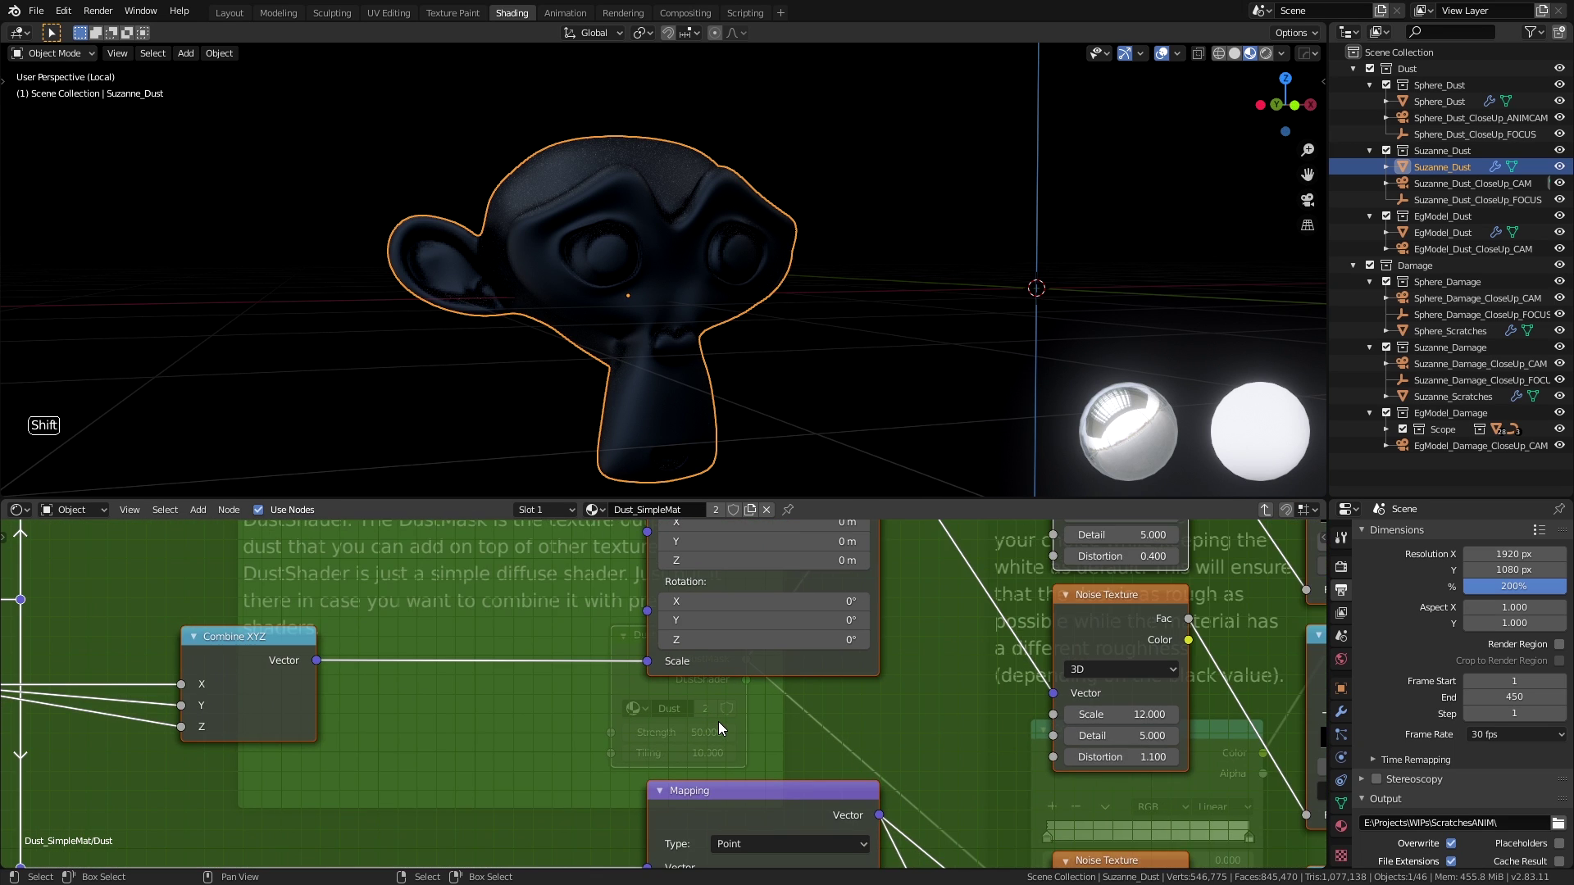
{"action": "scroll", "coordinate": [718, 722], "scroll_direction": "down", "scroll_amount": 3}
{"action": "scroll", "coordinate": [718, 721], "scroll_direction": "down", "scroll_amount": 2}
{"action": "scroll", "coordinate": [718, 722], "scroll_direction": "down", "scroll_amount": 2}
{"action": "scroll", "coordinate": [719, 724], "scroll_direction": "down", "scroll_amount": 1}
{"action": "scroll", "coordinate": [732, 731], "scroll_direction": "down", "scroll_amount": 1}
{"action": "middle_click_drag", "start_coordinate": [732, 732], "coordinate": [720, 713]}
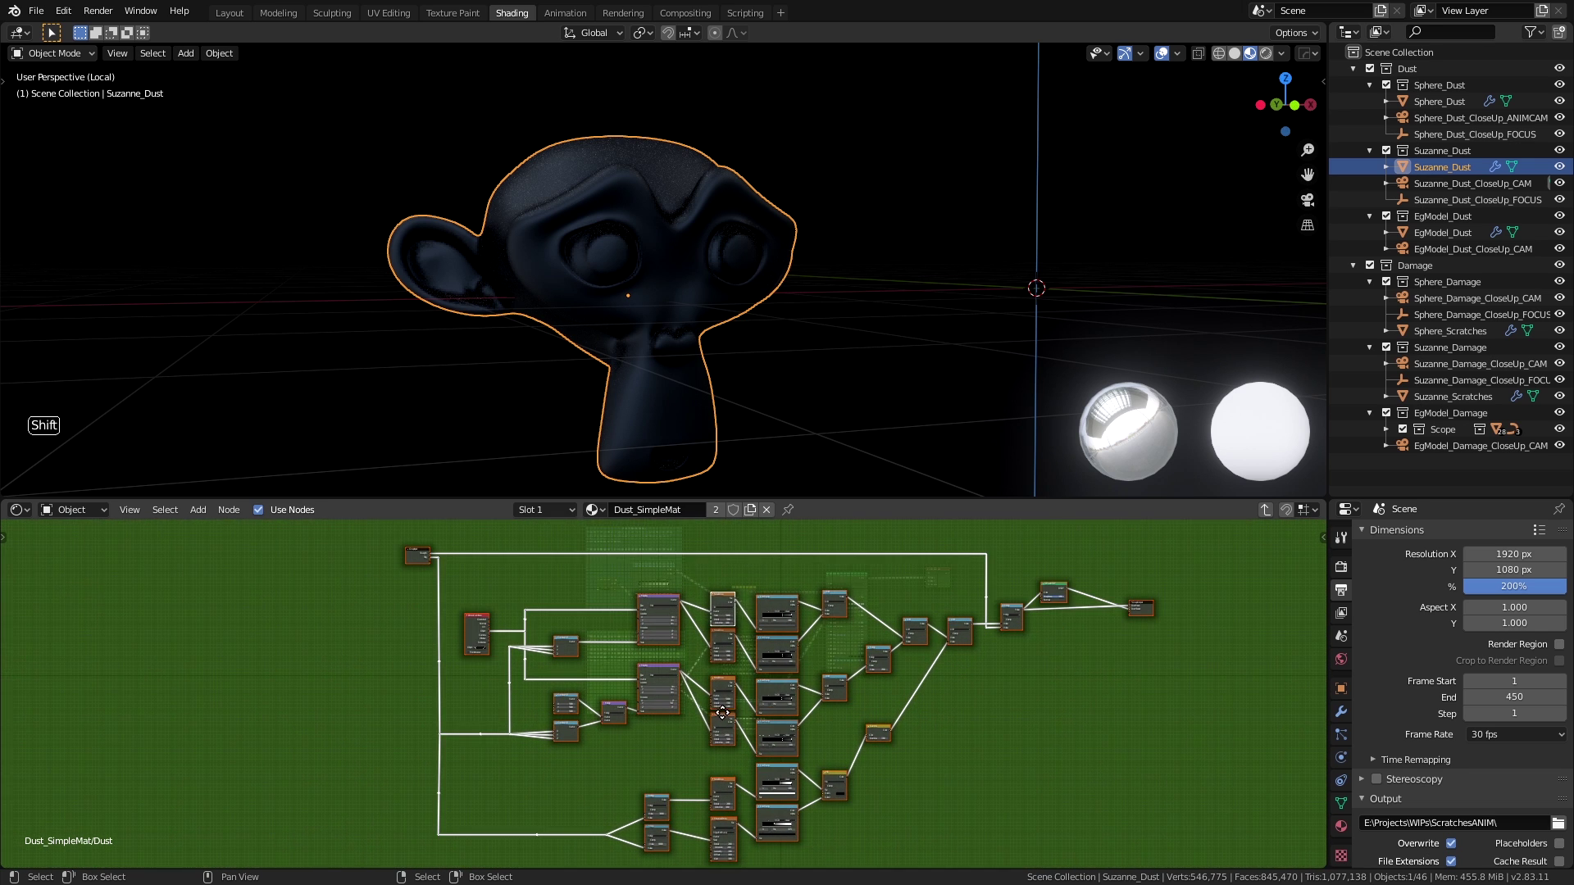
{"action": "mouse_move", "coordinate": [721, 714]}
{"action": "middle_mouse_down"}
{"action": "mouse_move", "coordinate": [662, 706]}
{"action": "mouse_move", "coordinate": [724, 696]}
{"action": "middle_mouse_up"}
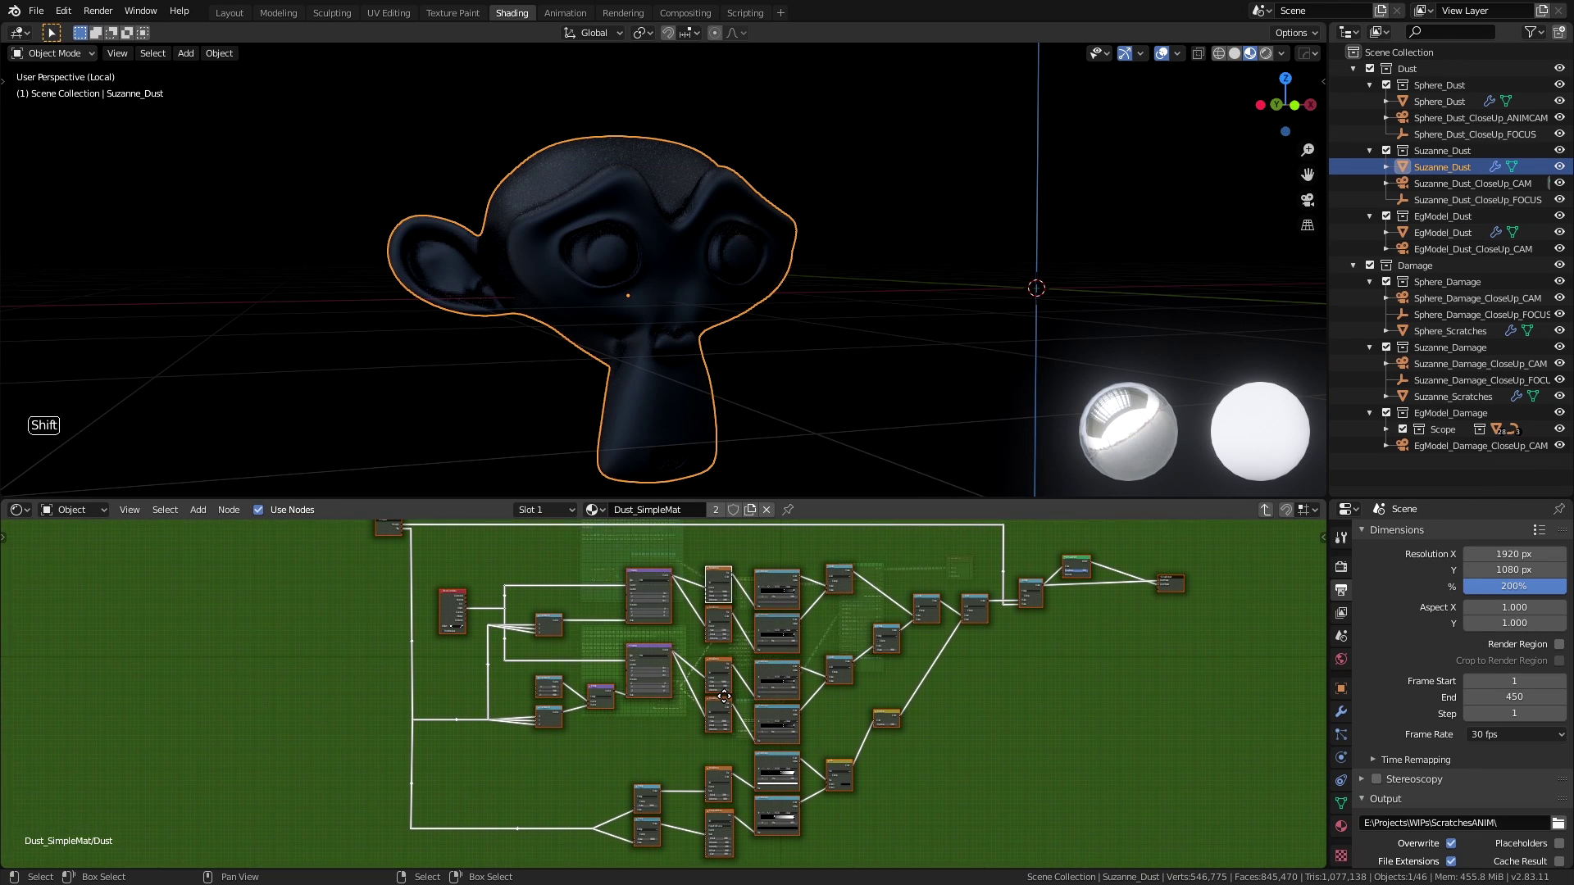
{"action": "key", "text": "Tab"}
Start a new General scene and add a cube.
{"action": "left_click", "coordinate": [37, 10]}
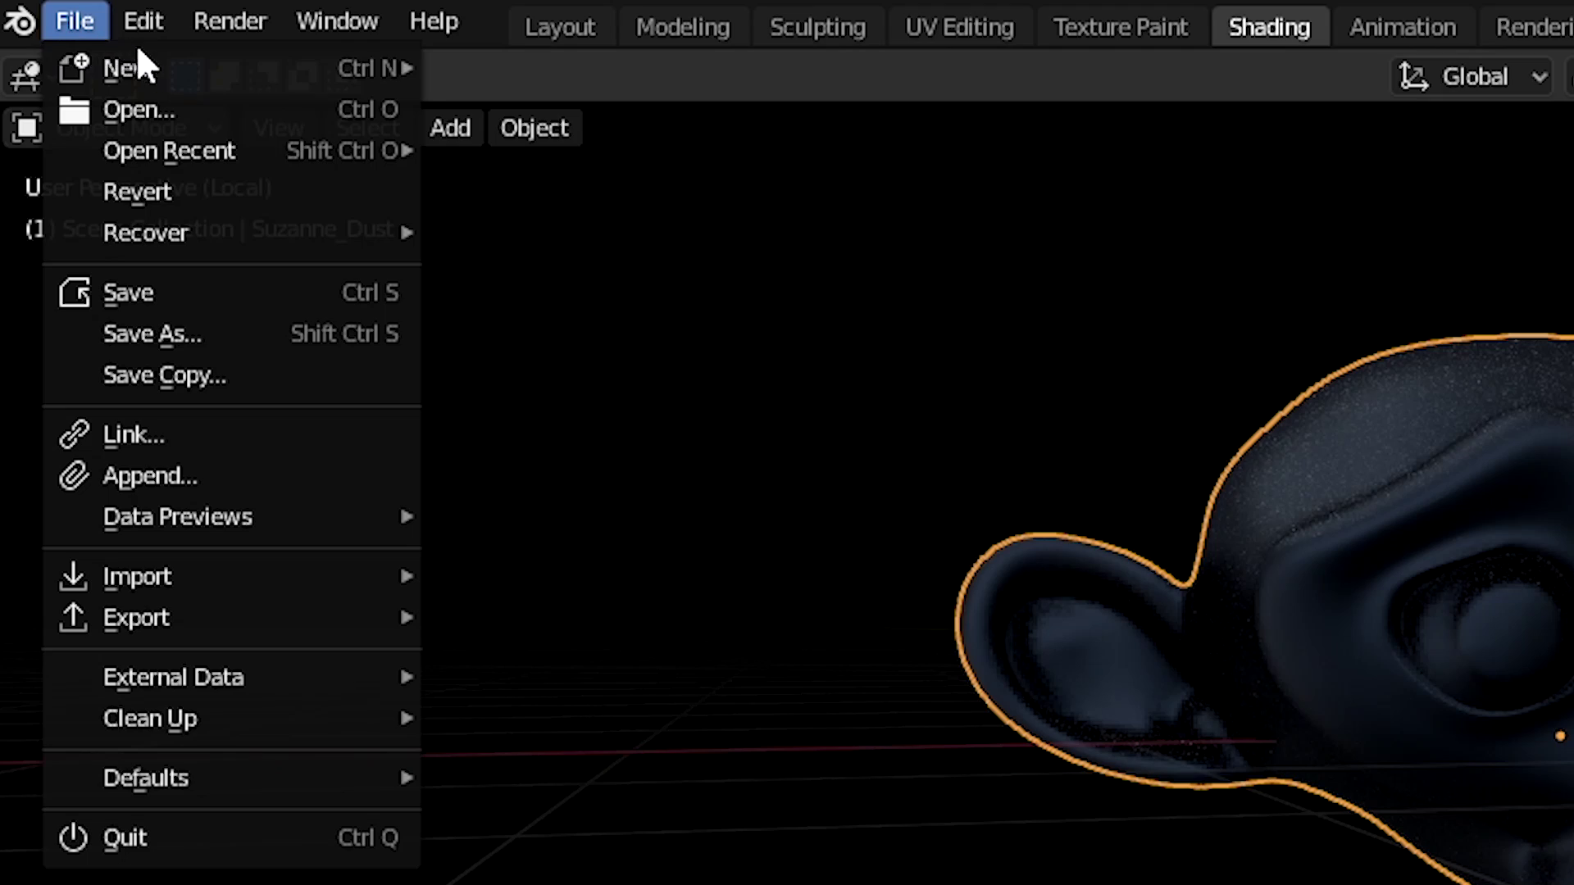
{"action": "mouse_move", "coordinate": [123, 70]}
{"action": "left_click", "coordinate": [519, 70]}
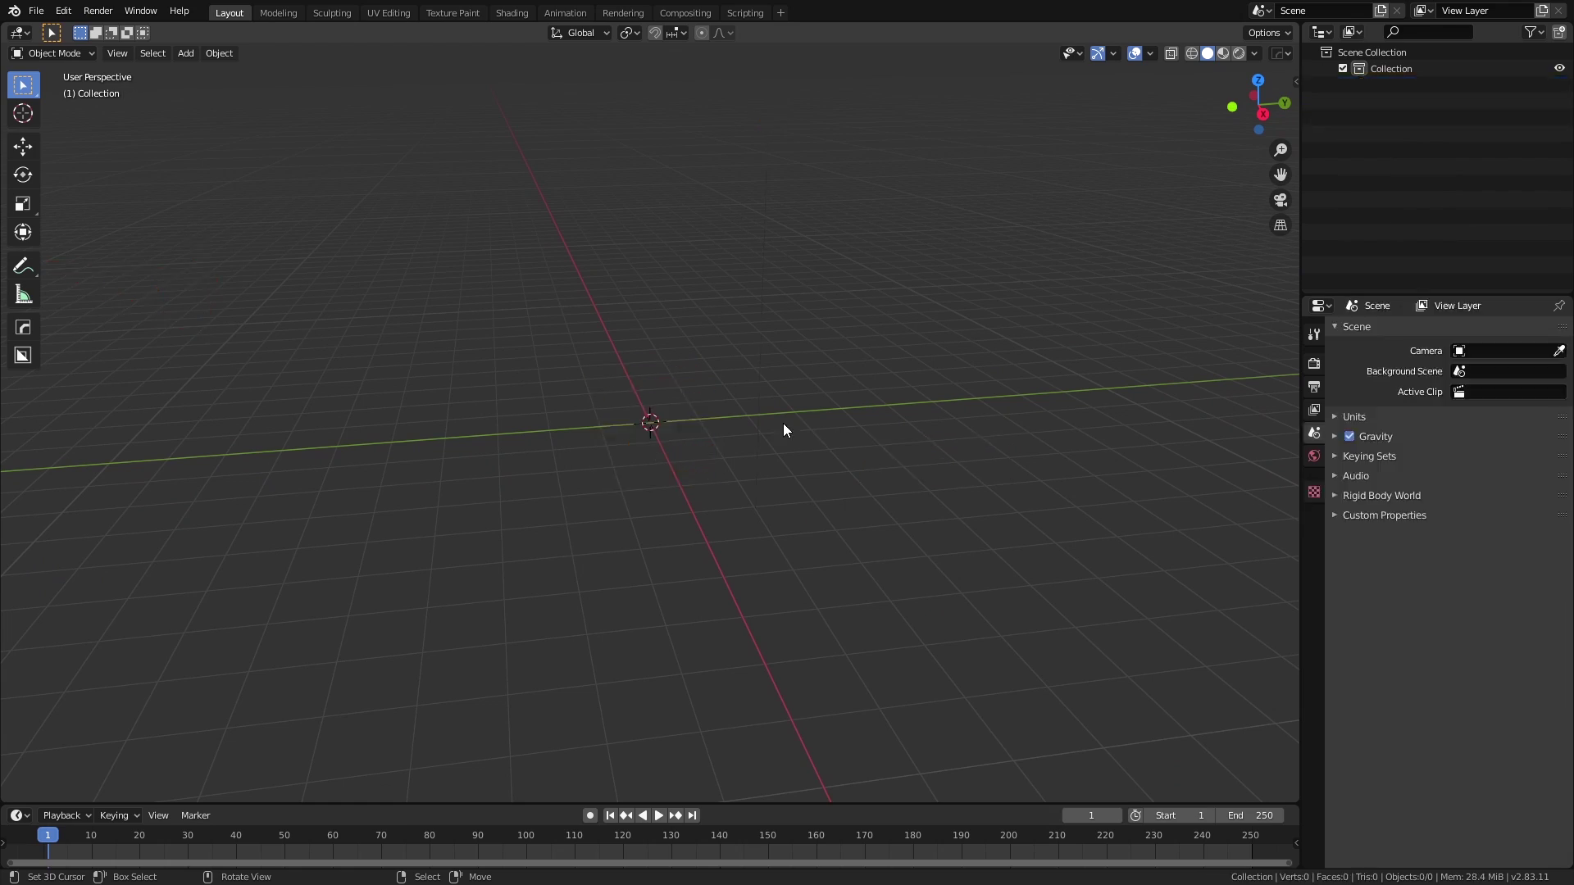
{"action": "key", "text": "shift+a"}
{"action": "left_click", "coordinate": [897, 448]}
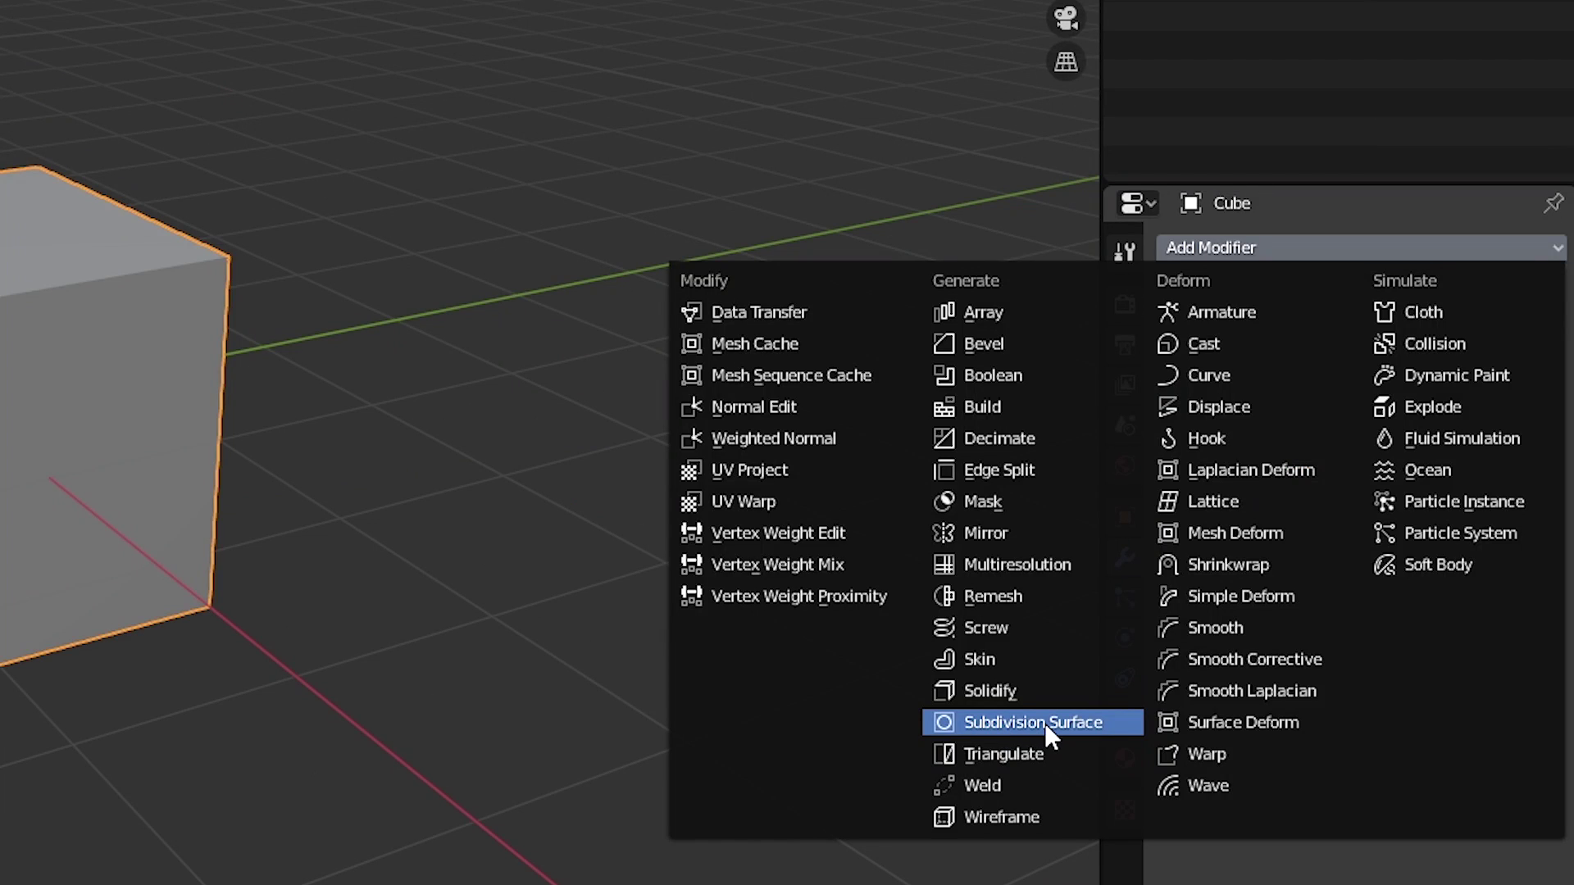
Round the cube with a Subdivision Surface and two Cast modifiers.
{"action": "left_click", "coordinate": [1045, 728]}
{"action": "left_click", "coordinate": [1354, 468]}
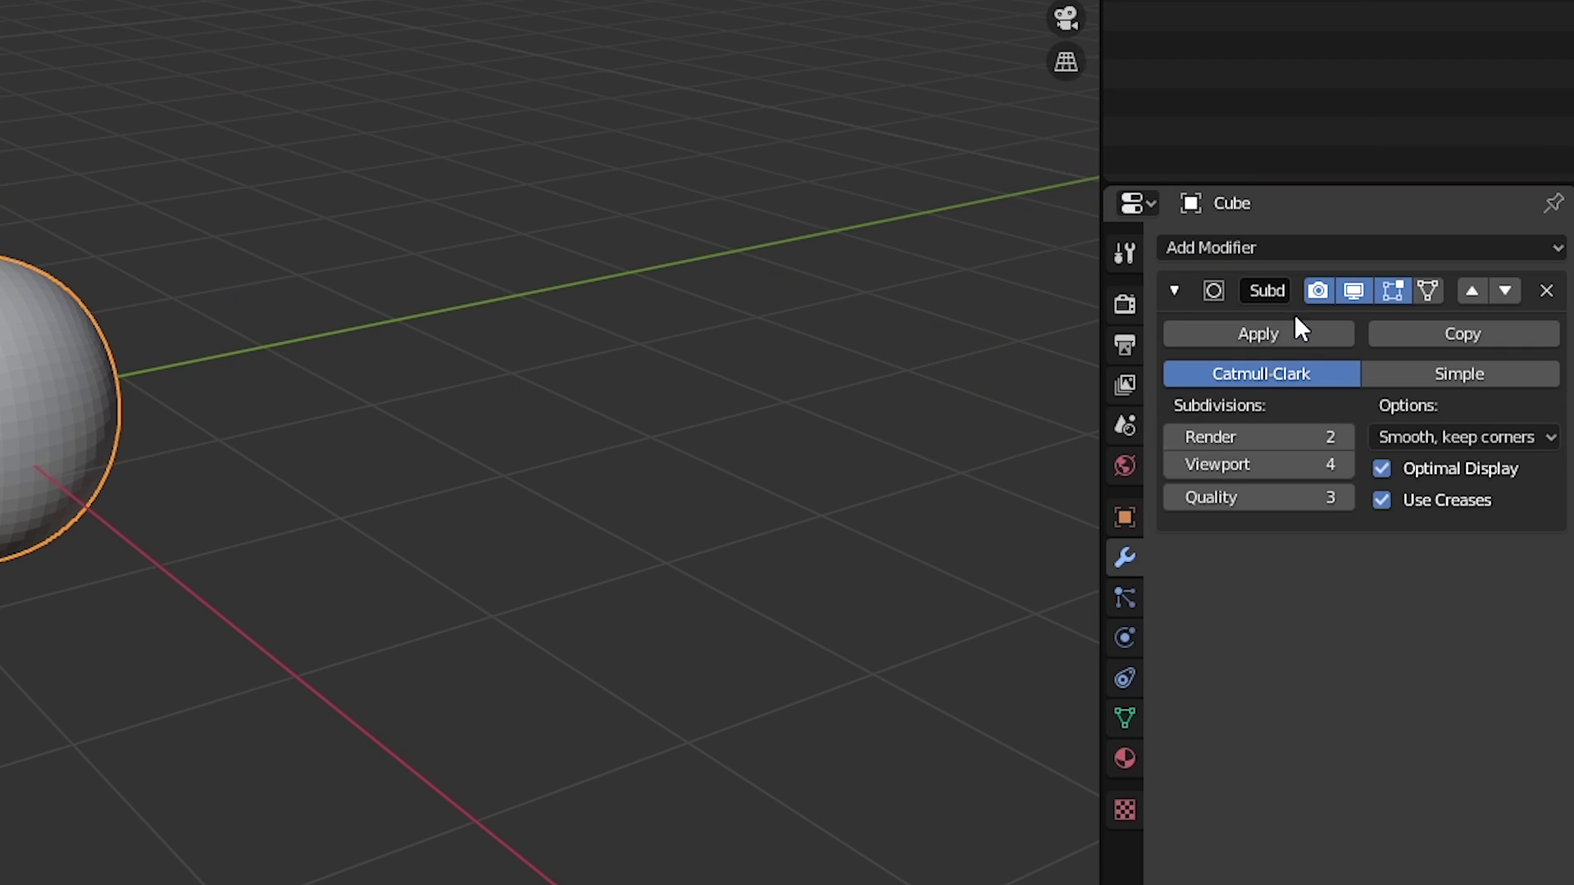
{"action": "left_click", "coordinate": [1266, 252]}
{"action": "left_click", "coordinate": [1227, 344]}
{"action": "left_click", "coordinate": [1236, 249]}
{"action": "left_click", "coordinate": [1231, 343]}
Shade the sphere smooth and switch to the Shading workspace.
{"action": "right_click", "coordinate": [940, 434]}
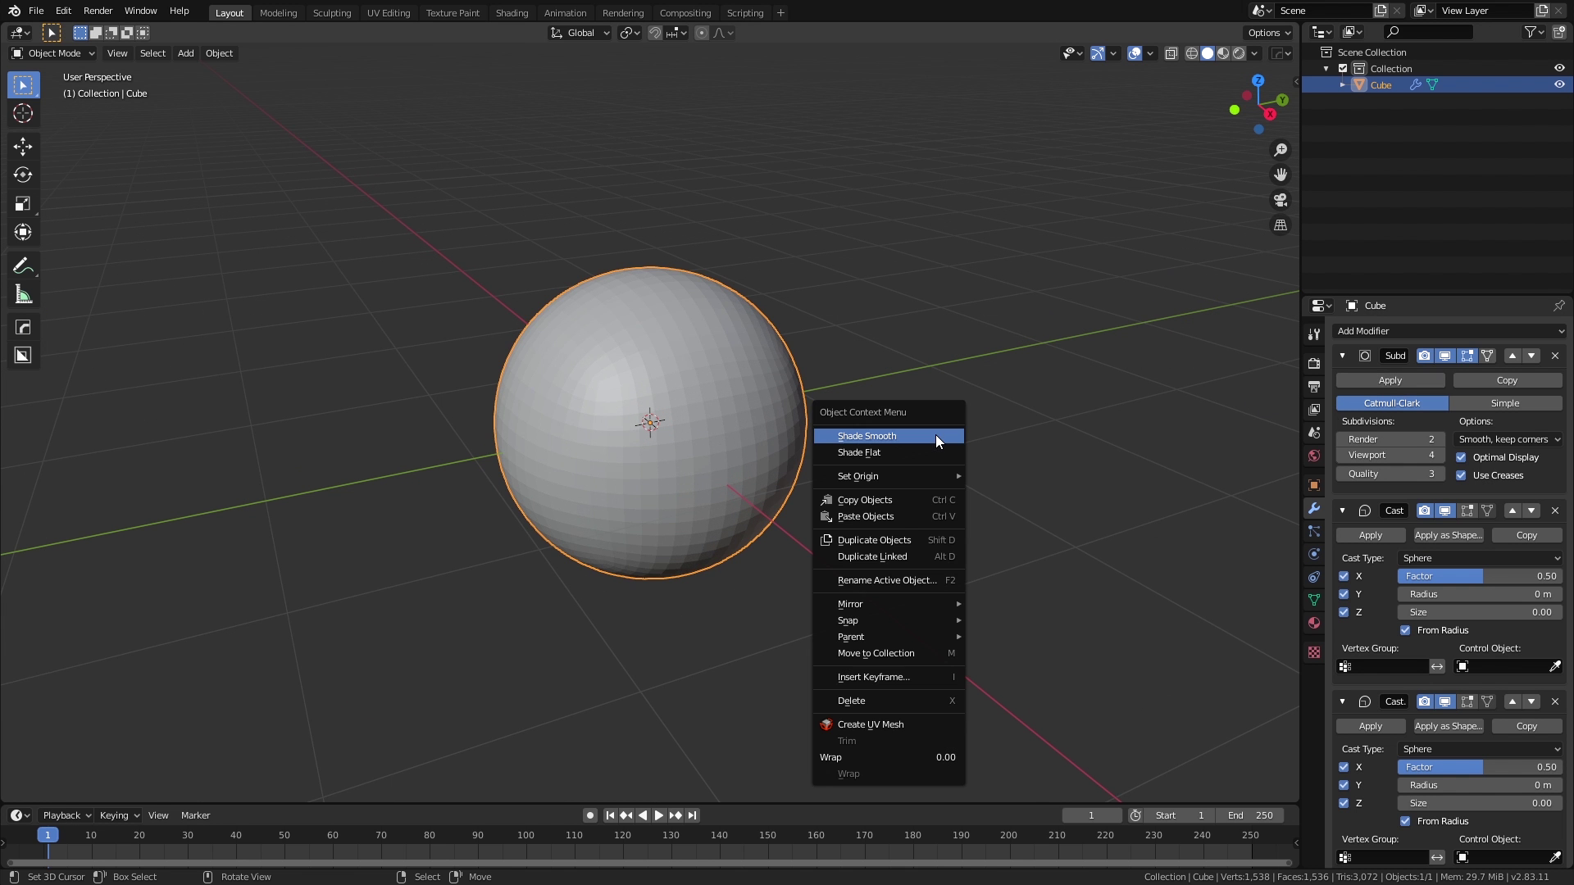
{"action": "left_click", "coordinate": [936, 435]}
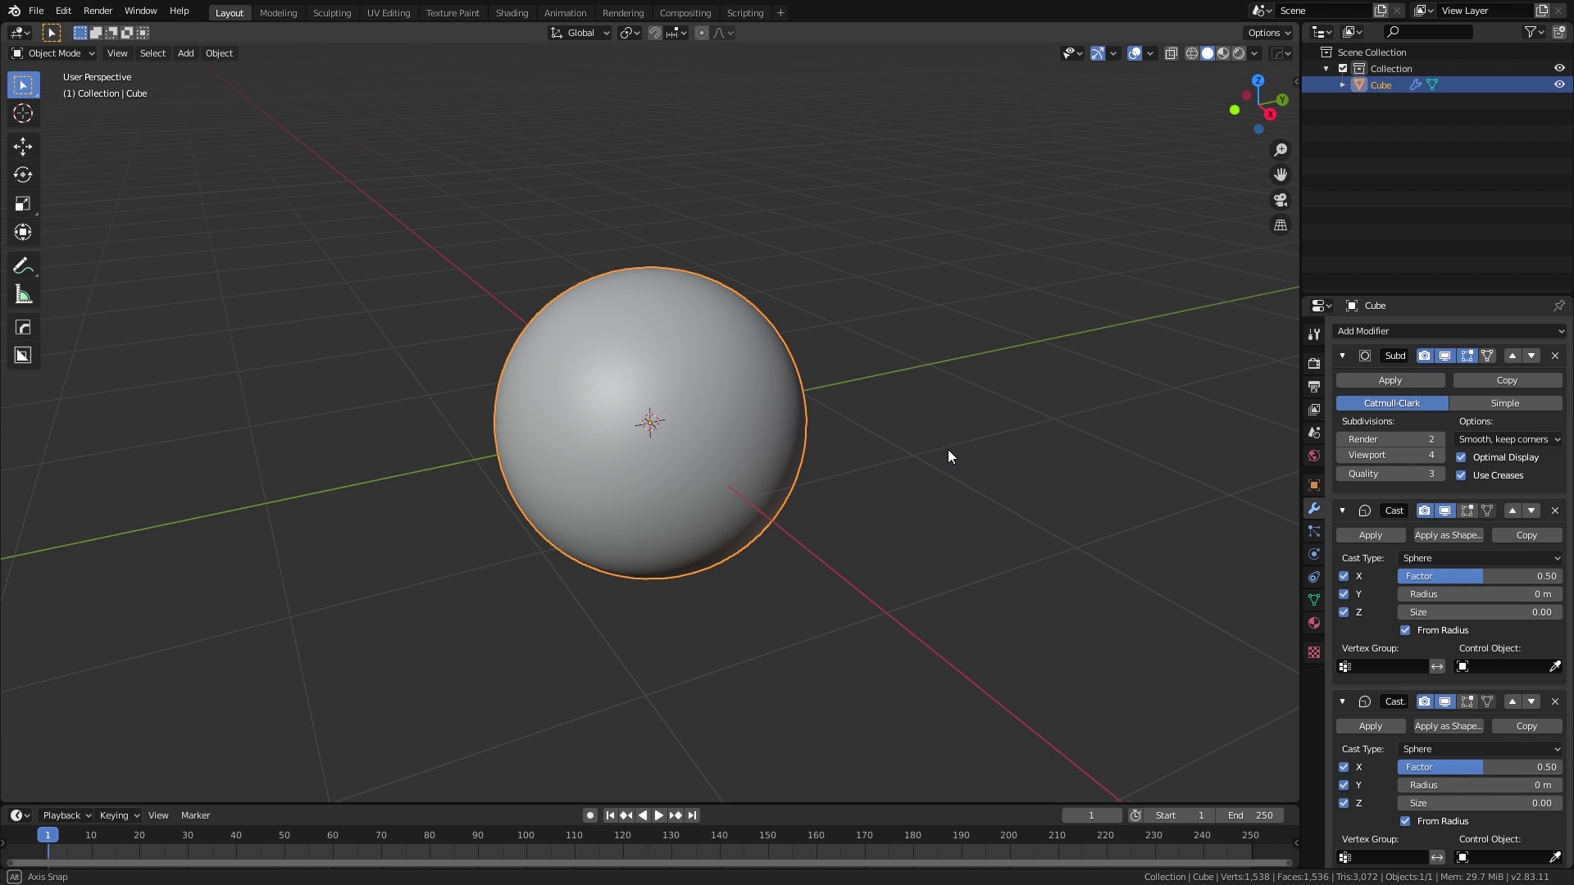
{"action": "left_click", "coordinate": [511, 12]}
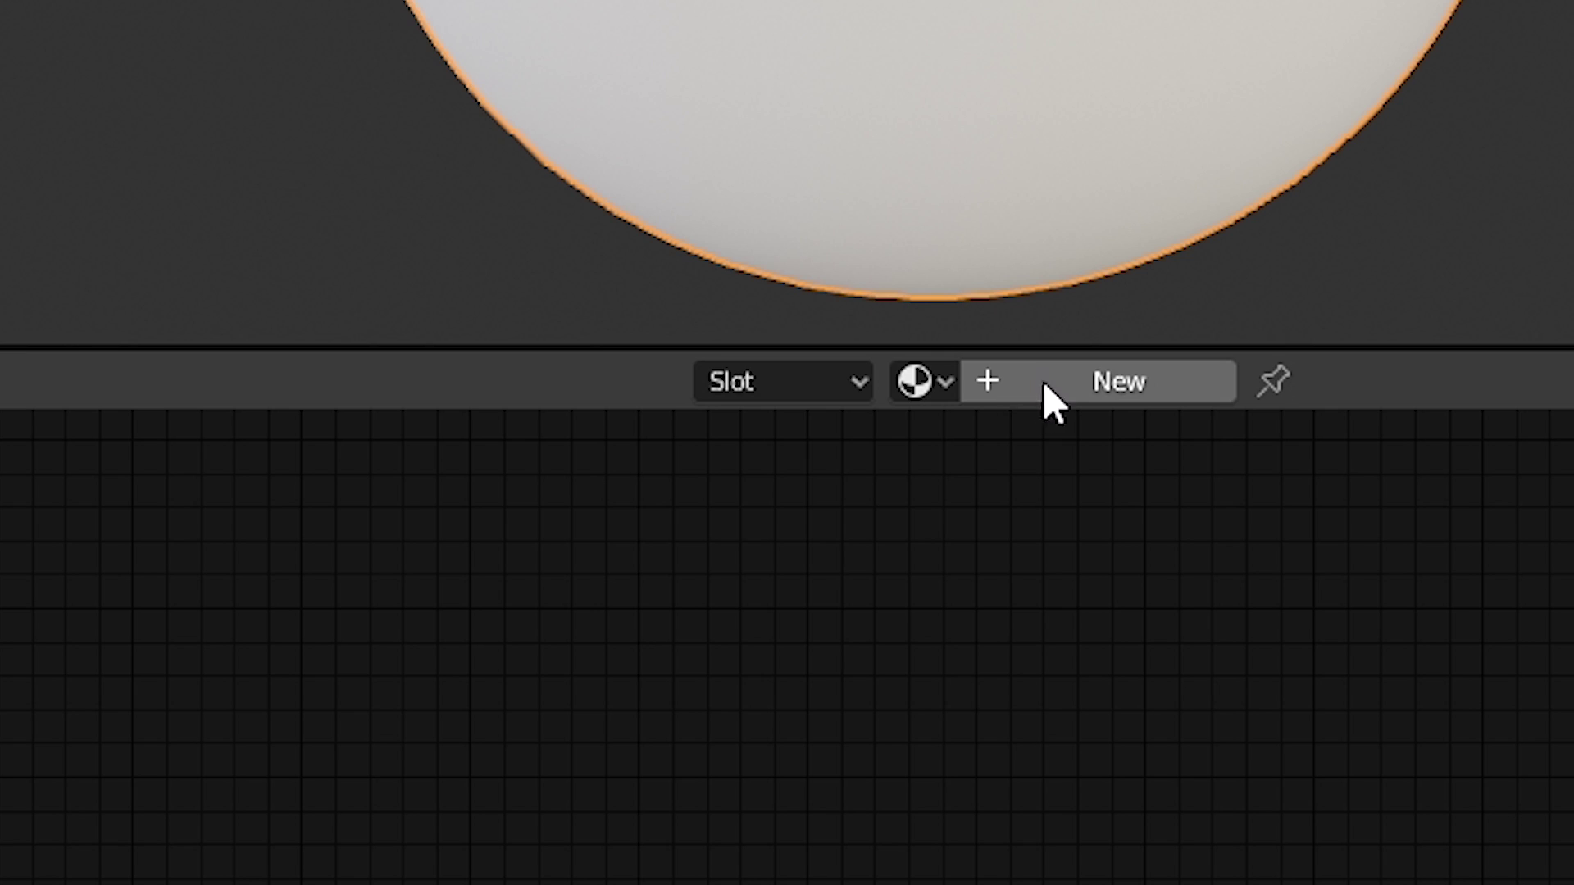
Create a new Dust material and add a Noise Texture node.
{"action": "left_click", "coordinate": [1040, 383]}
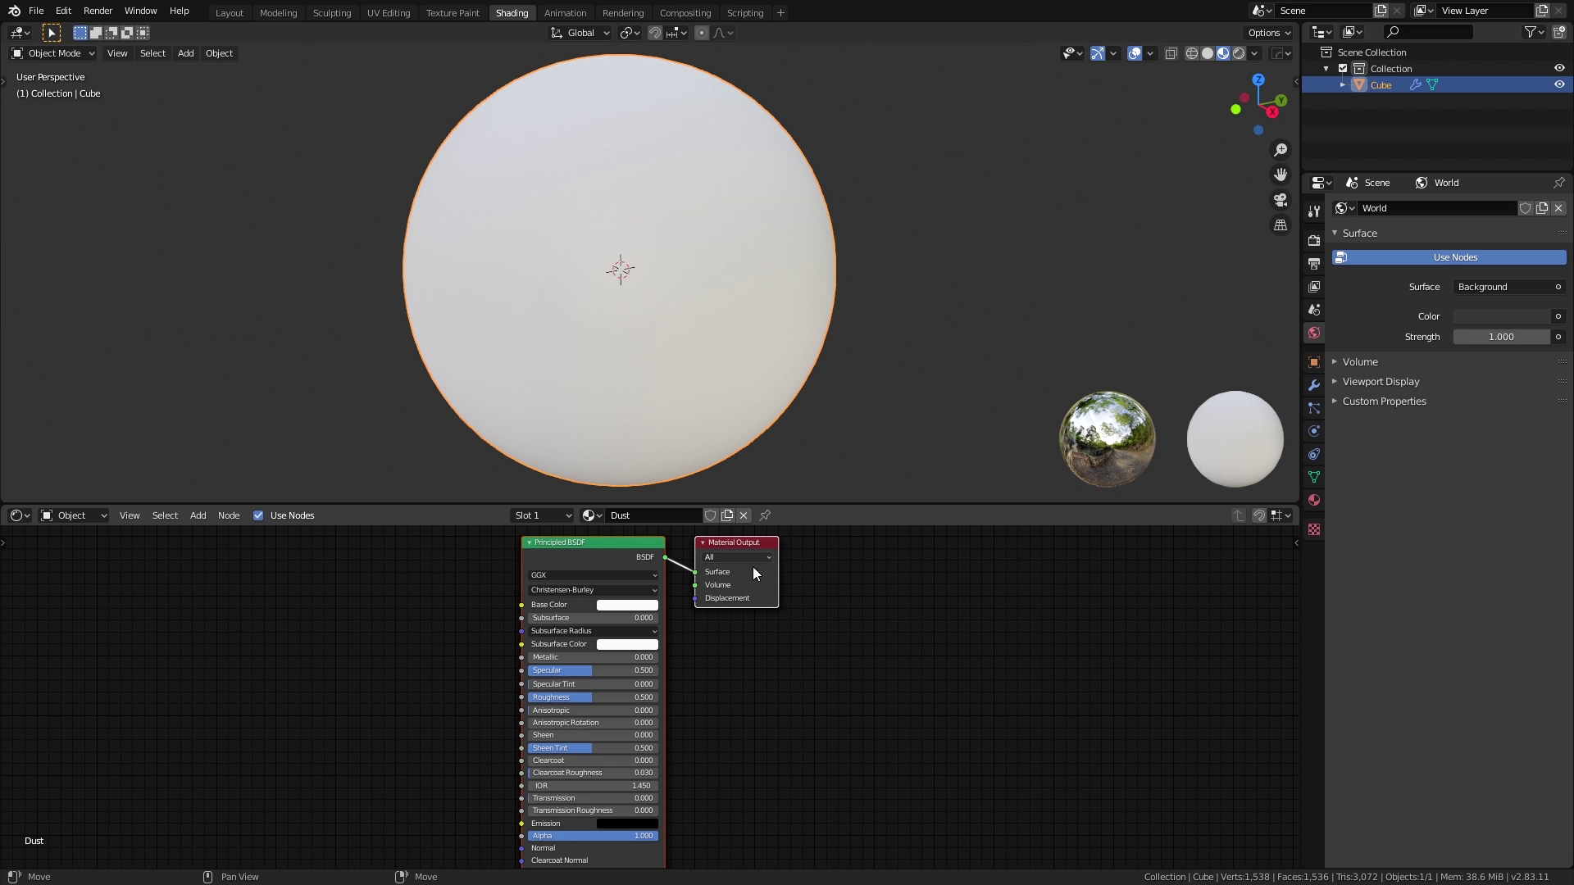
{"action": "middle_click_drag", "start_coordinate": [730, 637], "coordinate": [917, 737]}
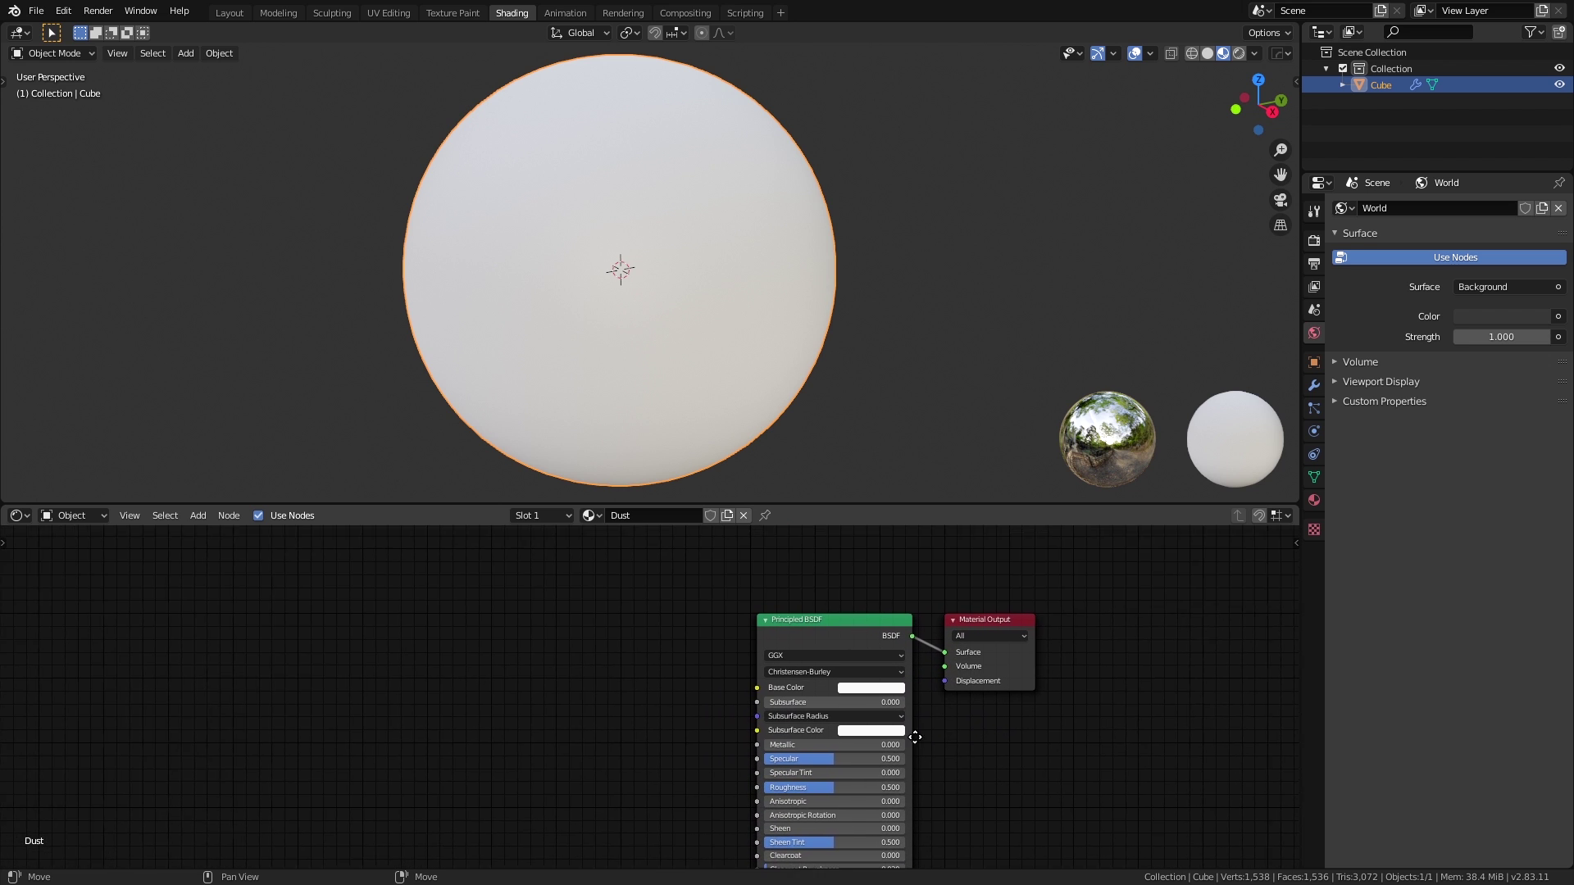
{"action": "scroll", "coordinate": [776, 671], "scroll_direction": "left", "scroll_amount": 3, "text": "ctrl"}
{"action": "scroll", "coordinate": [741, 668], "scroll_direction": "left", "scroll_amount": 3, "text": "ctrl"}
{"action": "scroll", "coordinate": [599, 658], "scroll_direction": "left", "scroll_amount": 3, "text": "ctrl"}
{"action": "scroll", "coordinate": [738, 660], "scroll_direction": "left", "scroll_amount": 3, "text": "ctrl"}
{"action": "key", "text": "shift+a"}
{"action": "type", "text": "no"}
{"action": "type", "text": "ise"}
{"action": "key", "text": "Return"}
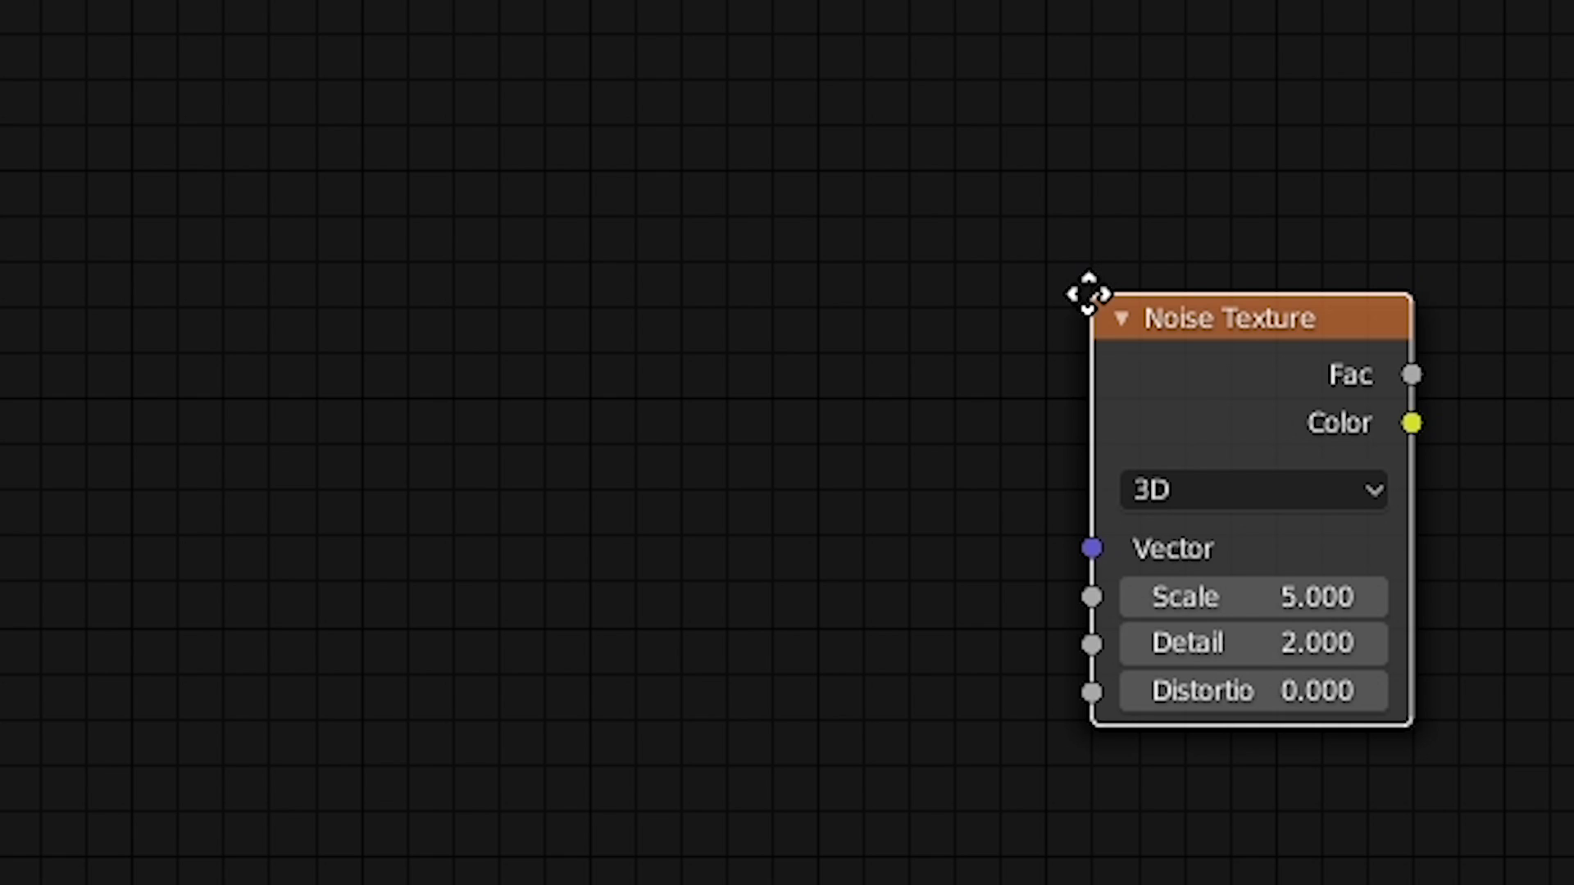
{"action": "left_click", "coordinate": [720, 148]}
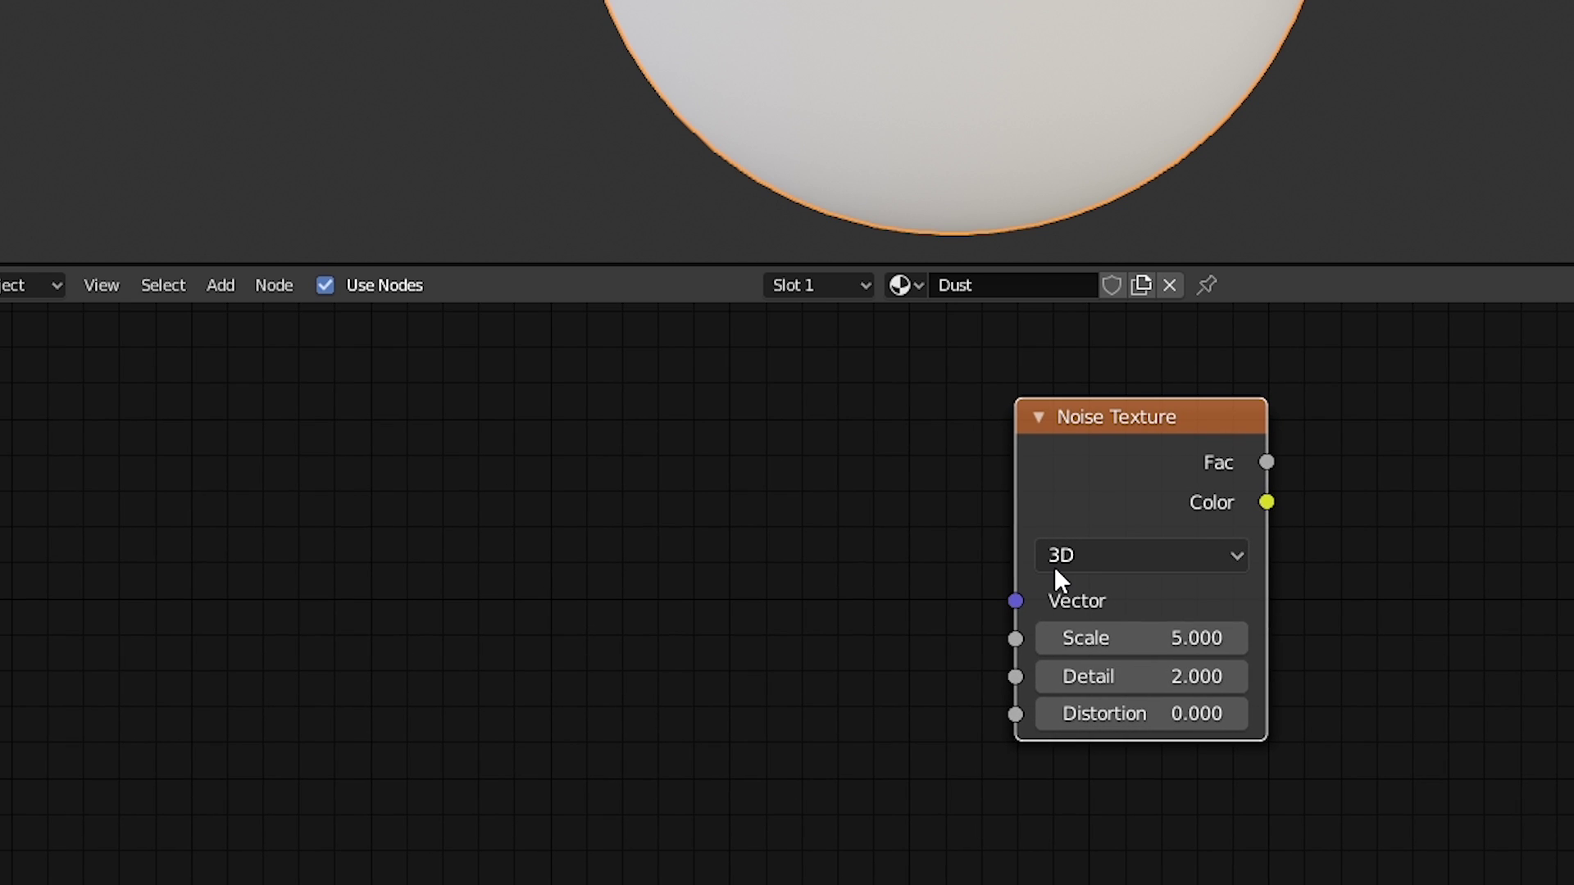
Attach Texture Coordinate and Mapping nodes to the noise with Ctrl+T and frame all nodes.
{"action": "key", "text": "ctrl+t"}
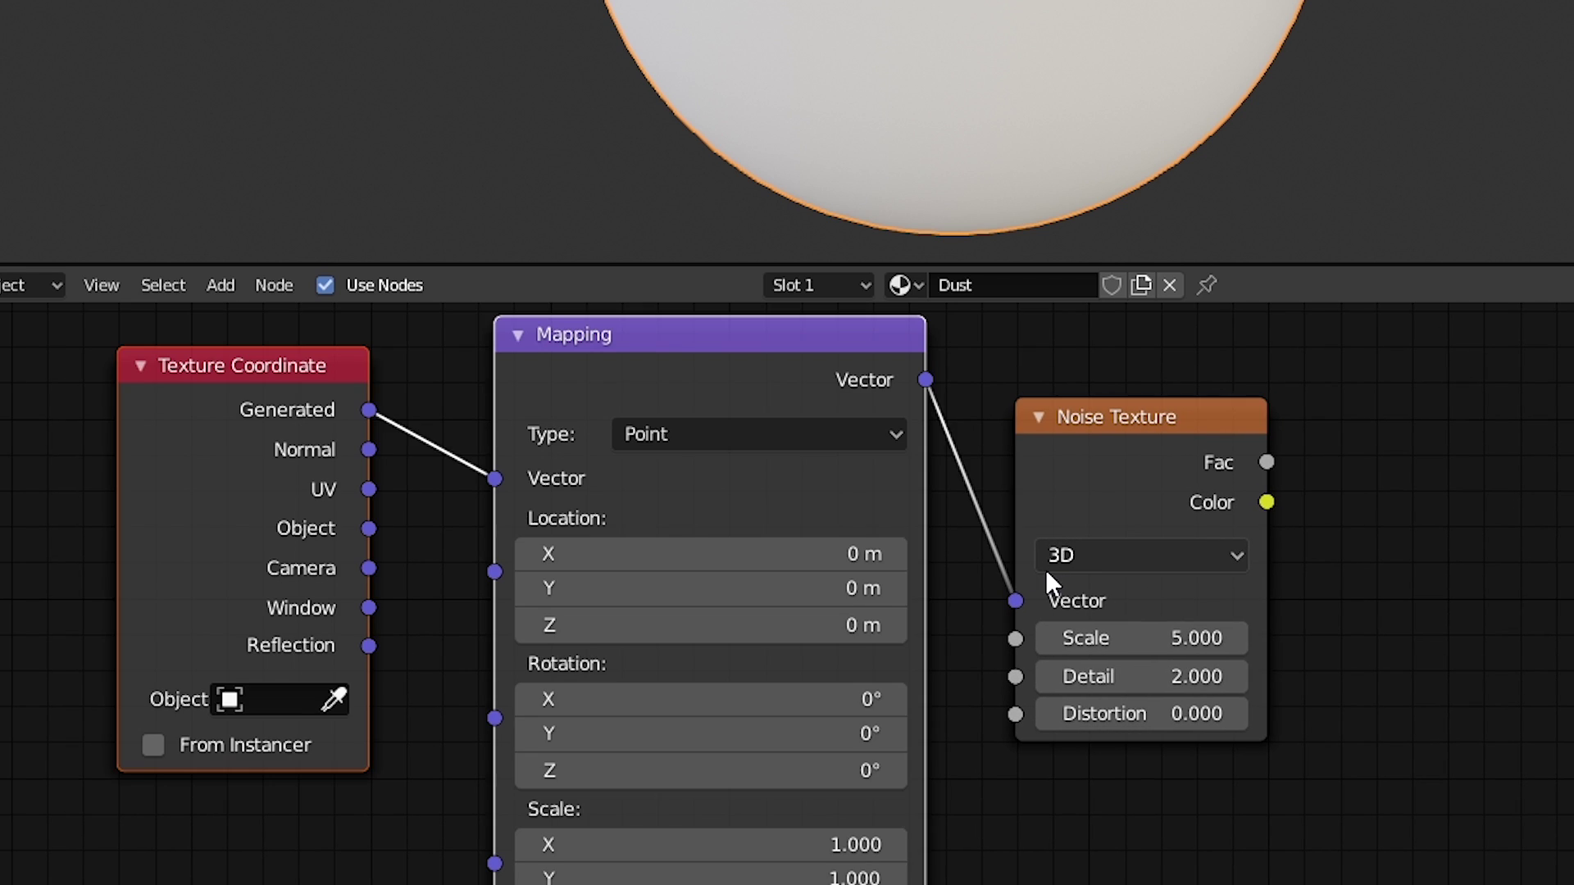
{"action": "key", "text": "Home"}
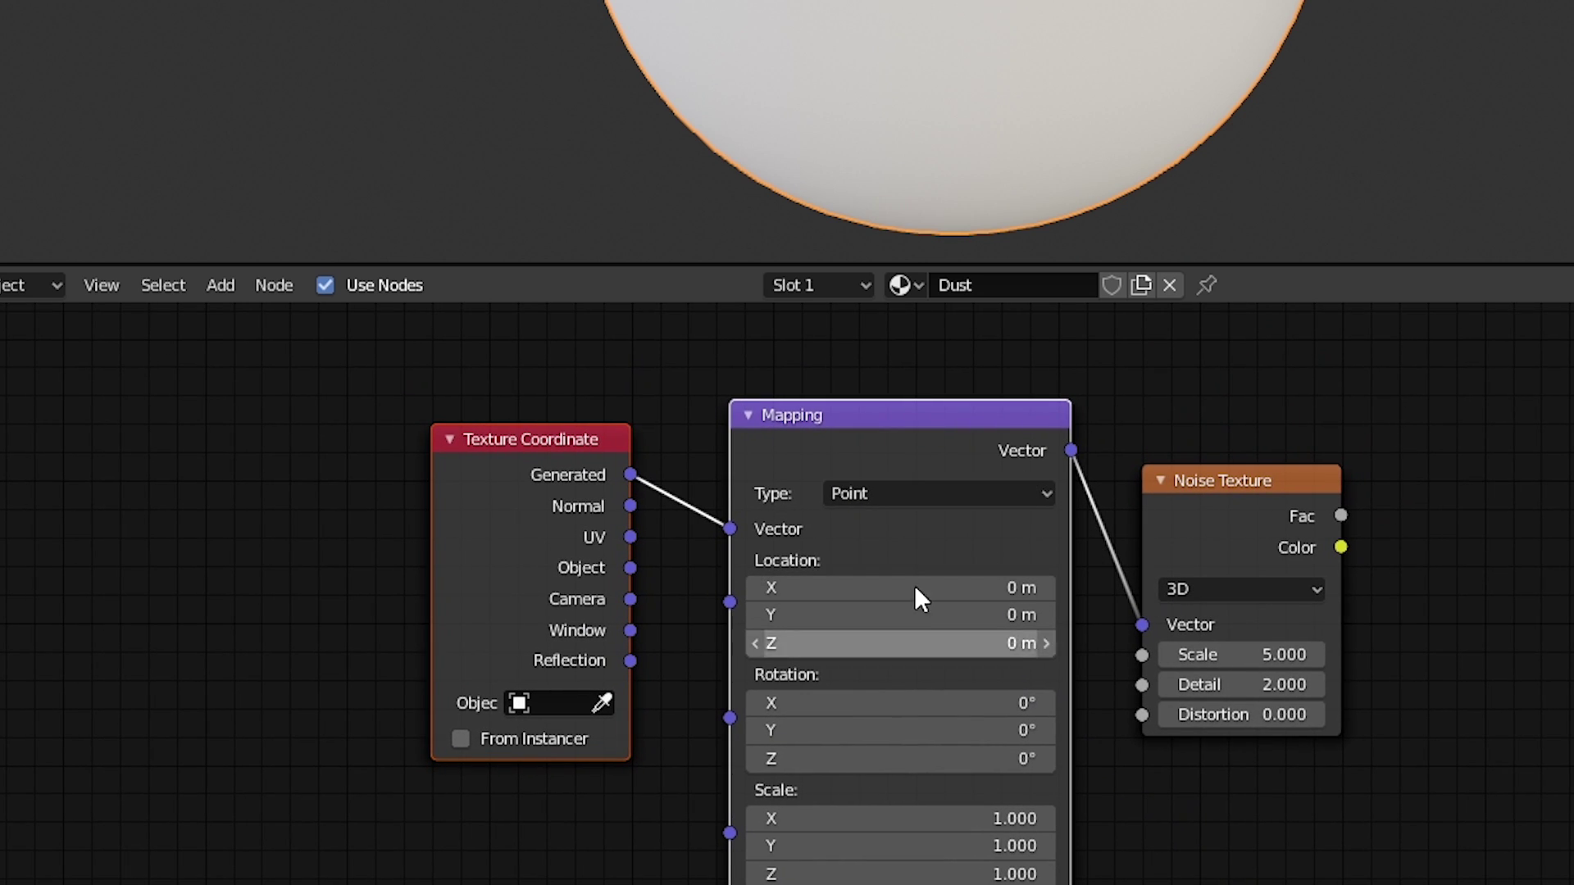
{"action": "middle_click_drag", "start_coordinate": [908, 579], "coordinate": [949, 541]}
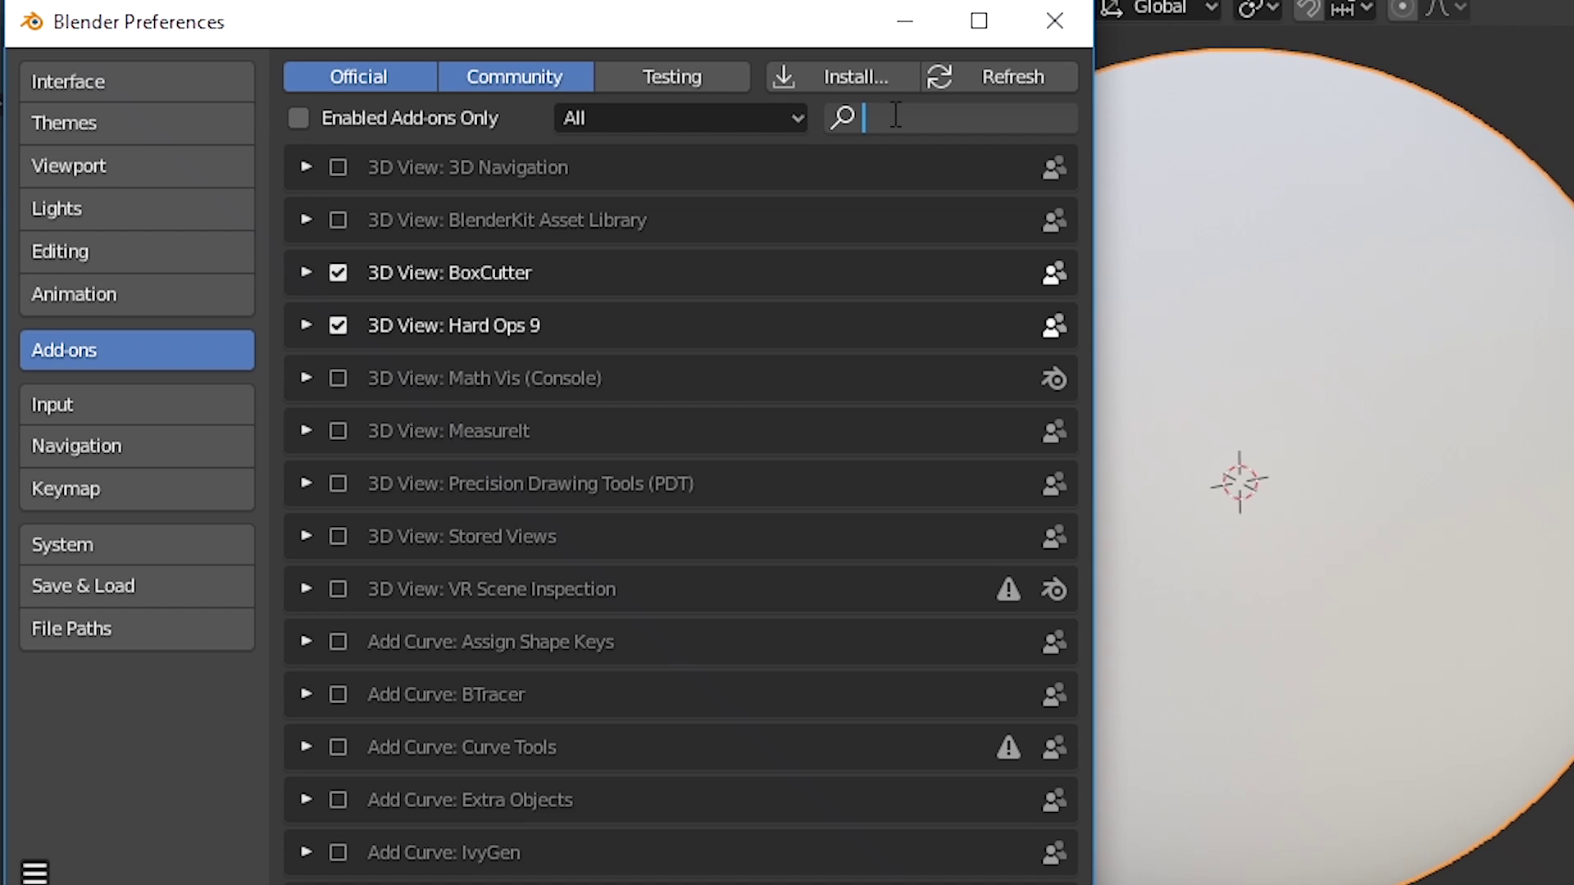
{"action": "type", "text": "node"}
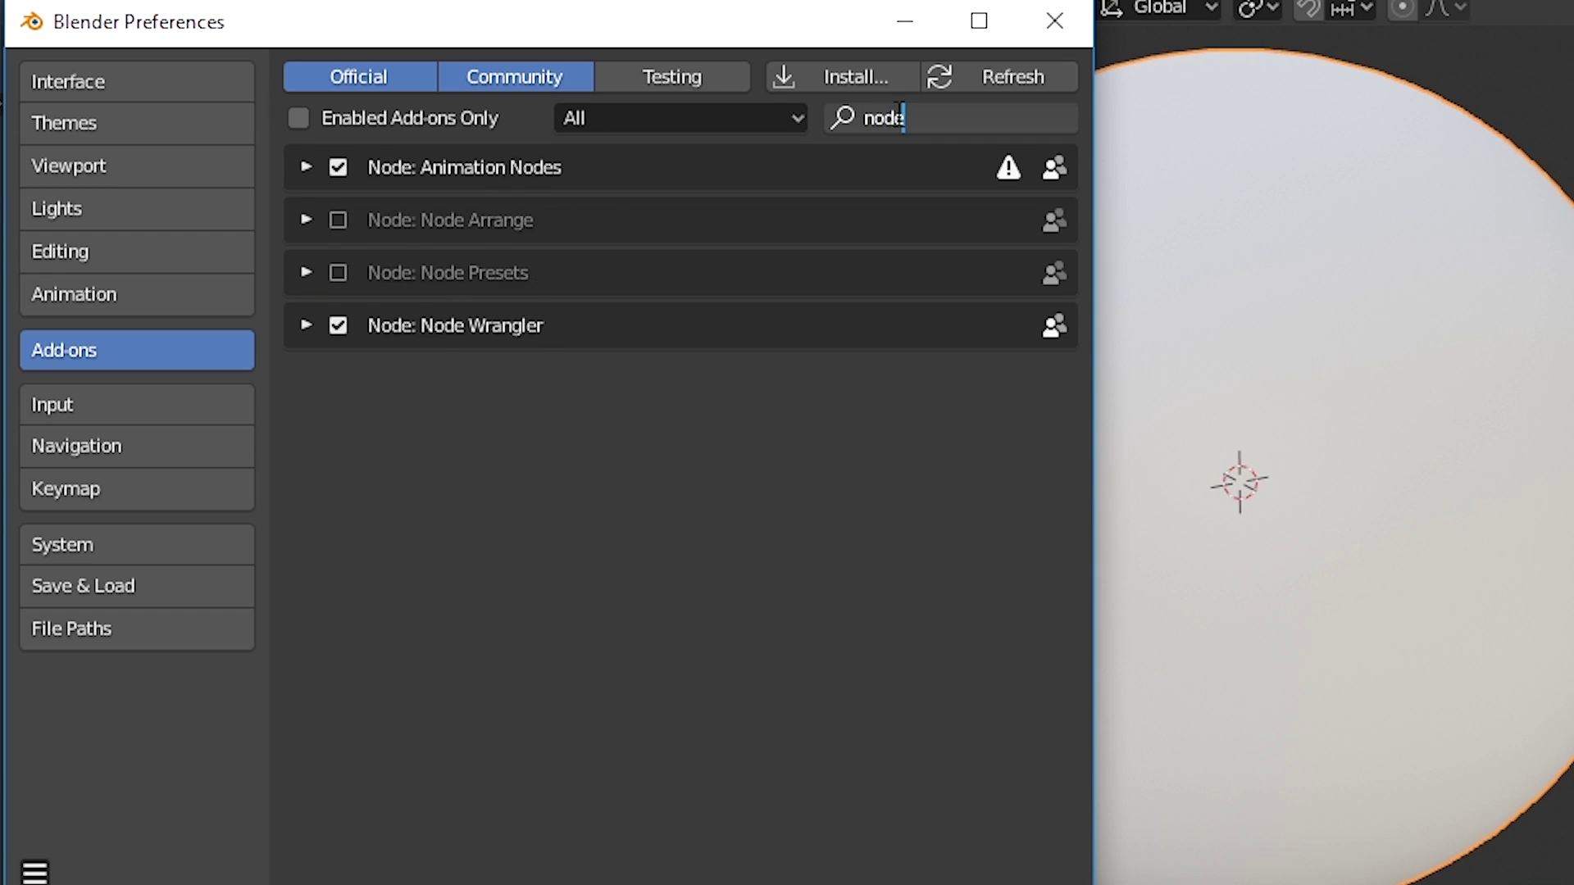
Confirm Node Wrangler is enabled in Add-ons and save the preferences.
{"action": "key", "text": "Return"}
{"action": "left_click", "coordinate": [305, 325]}
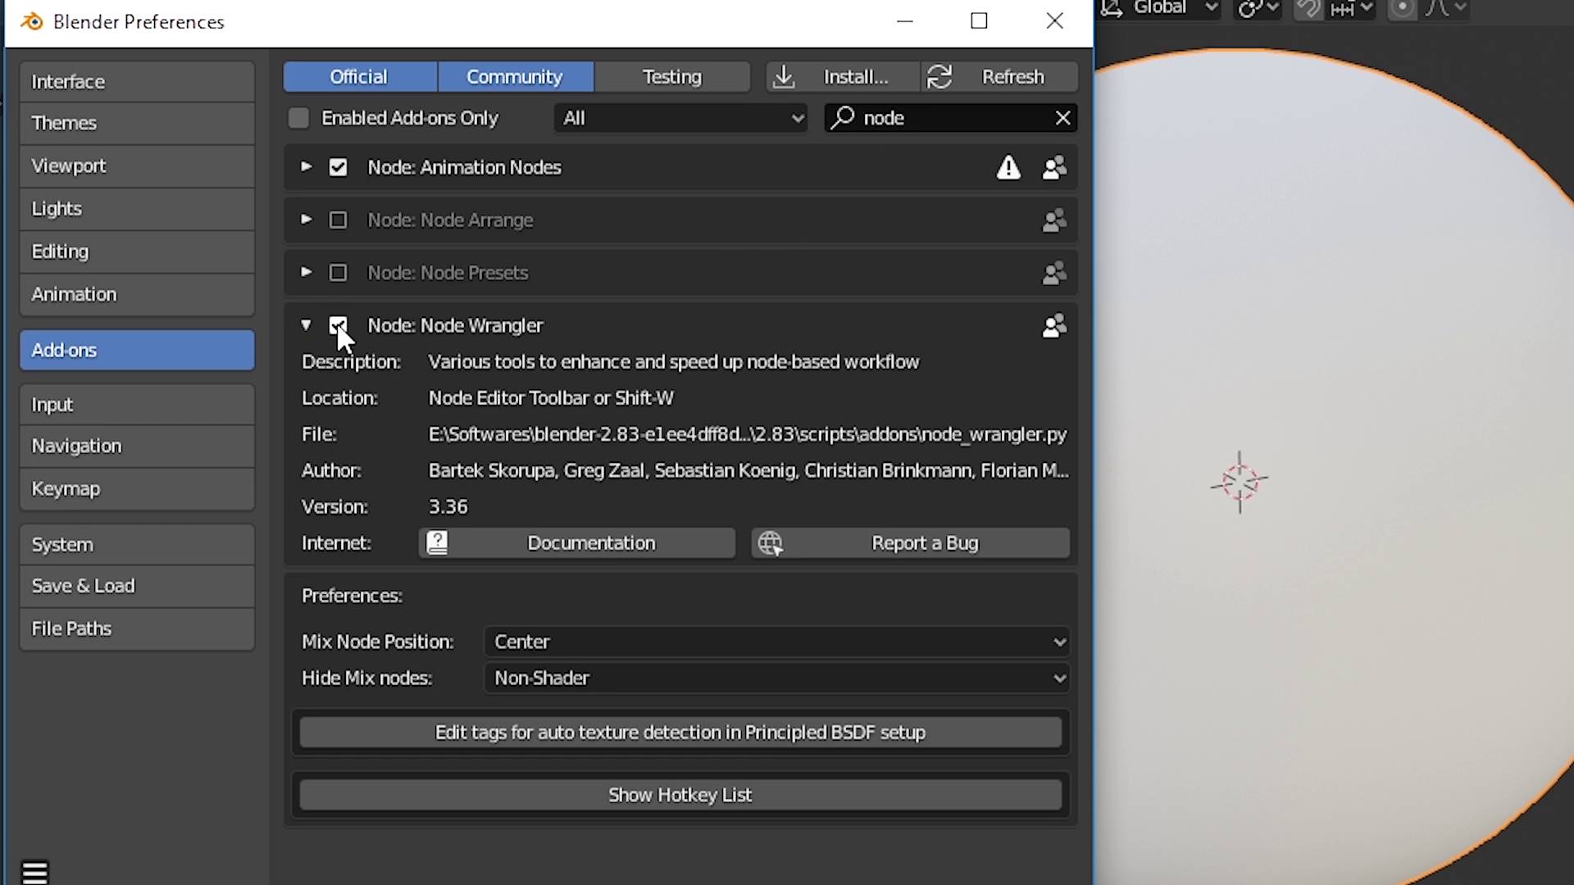
{"action": "left_click", "coordinate": [336, 321]}
{"action": "left_click", "coordinate": [335, 321]}
{"action": "left_click", "coordinate": [35, 873]}
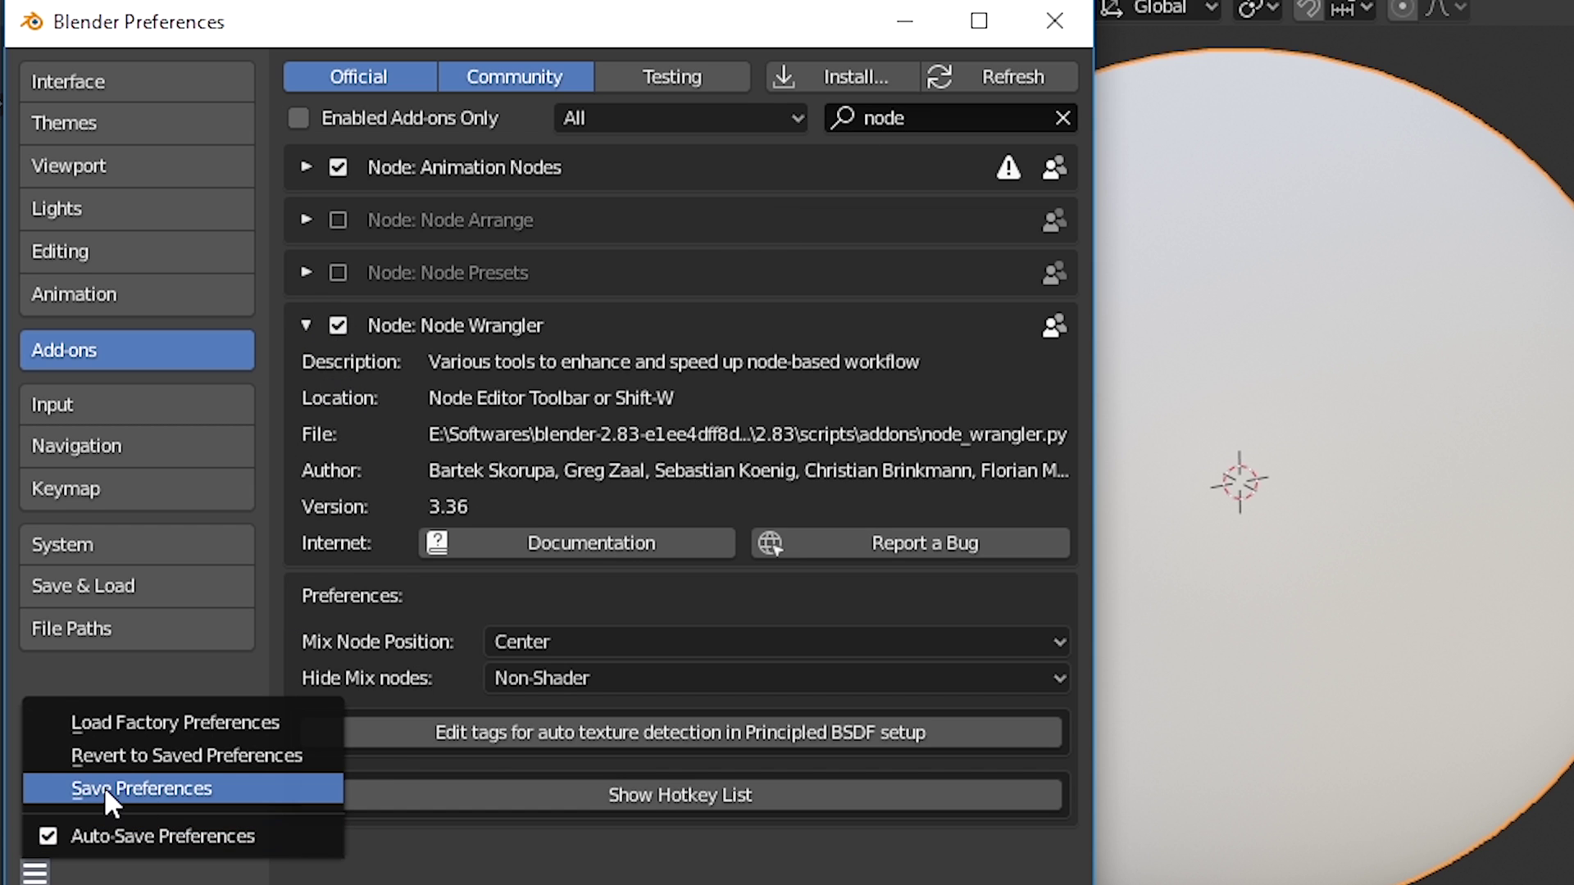
{"action": "left_click", "coordinate": [105, 786]}
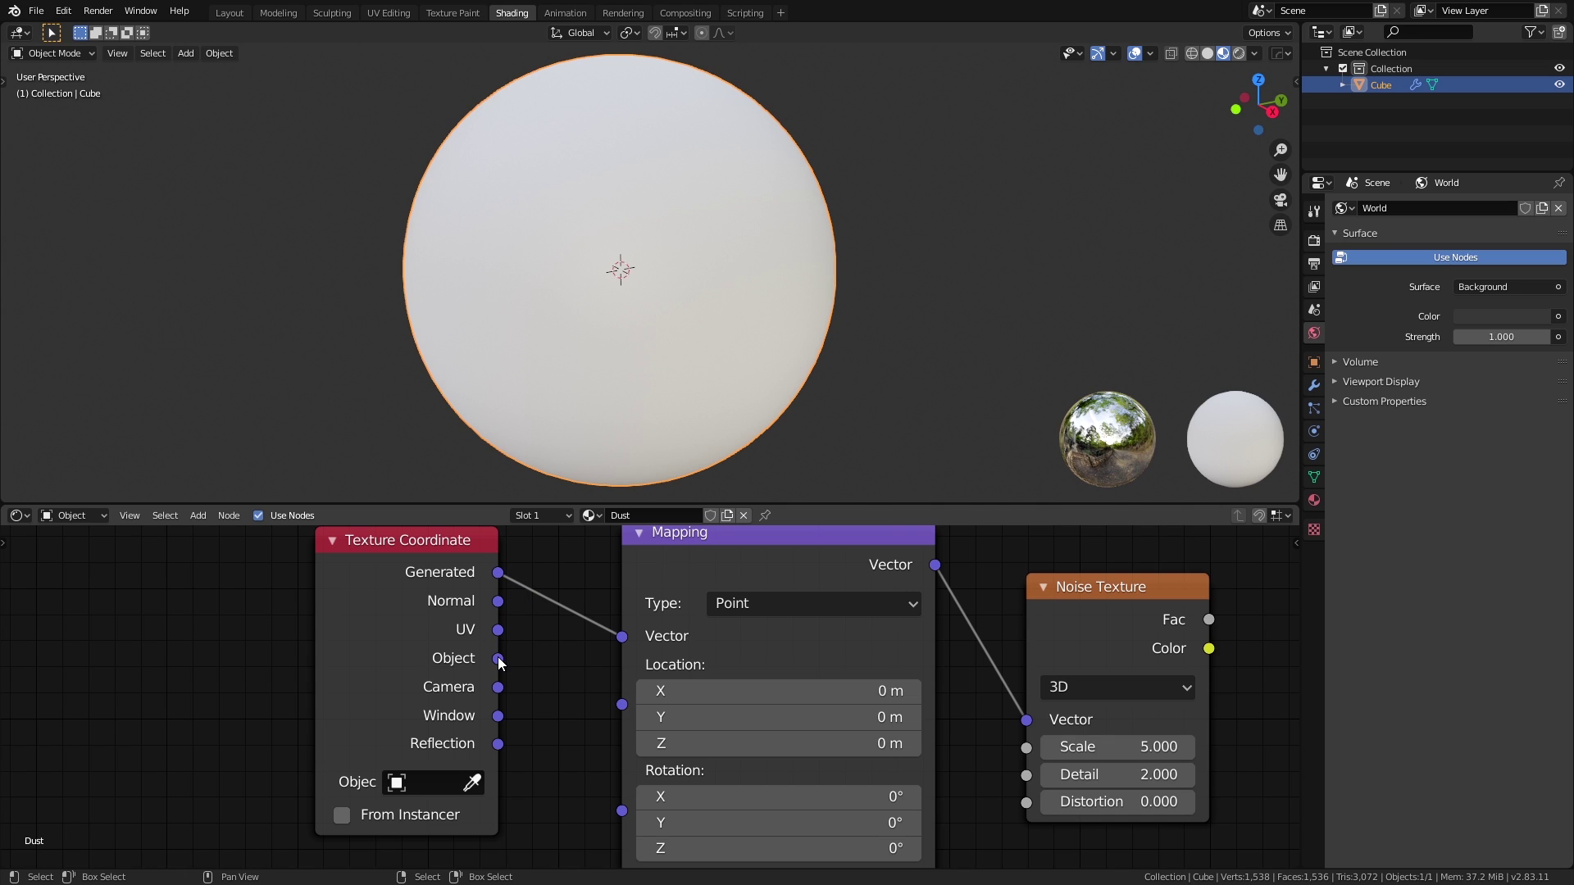
Feed Object coordinates into Mapping and preview the Noise Texture on the sphere.
{"action": "left_click_drag", "start_coordinate": [623, 639], "coordinate": [636, 646]}
{"action": "middle_click_drag", "start_coordinate": [779, 657], "coordinate": [315, 627]}
{"action": "left_click", "coordinate": [736, 591], "text": "ctrl+shift"}
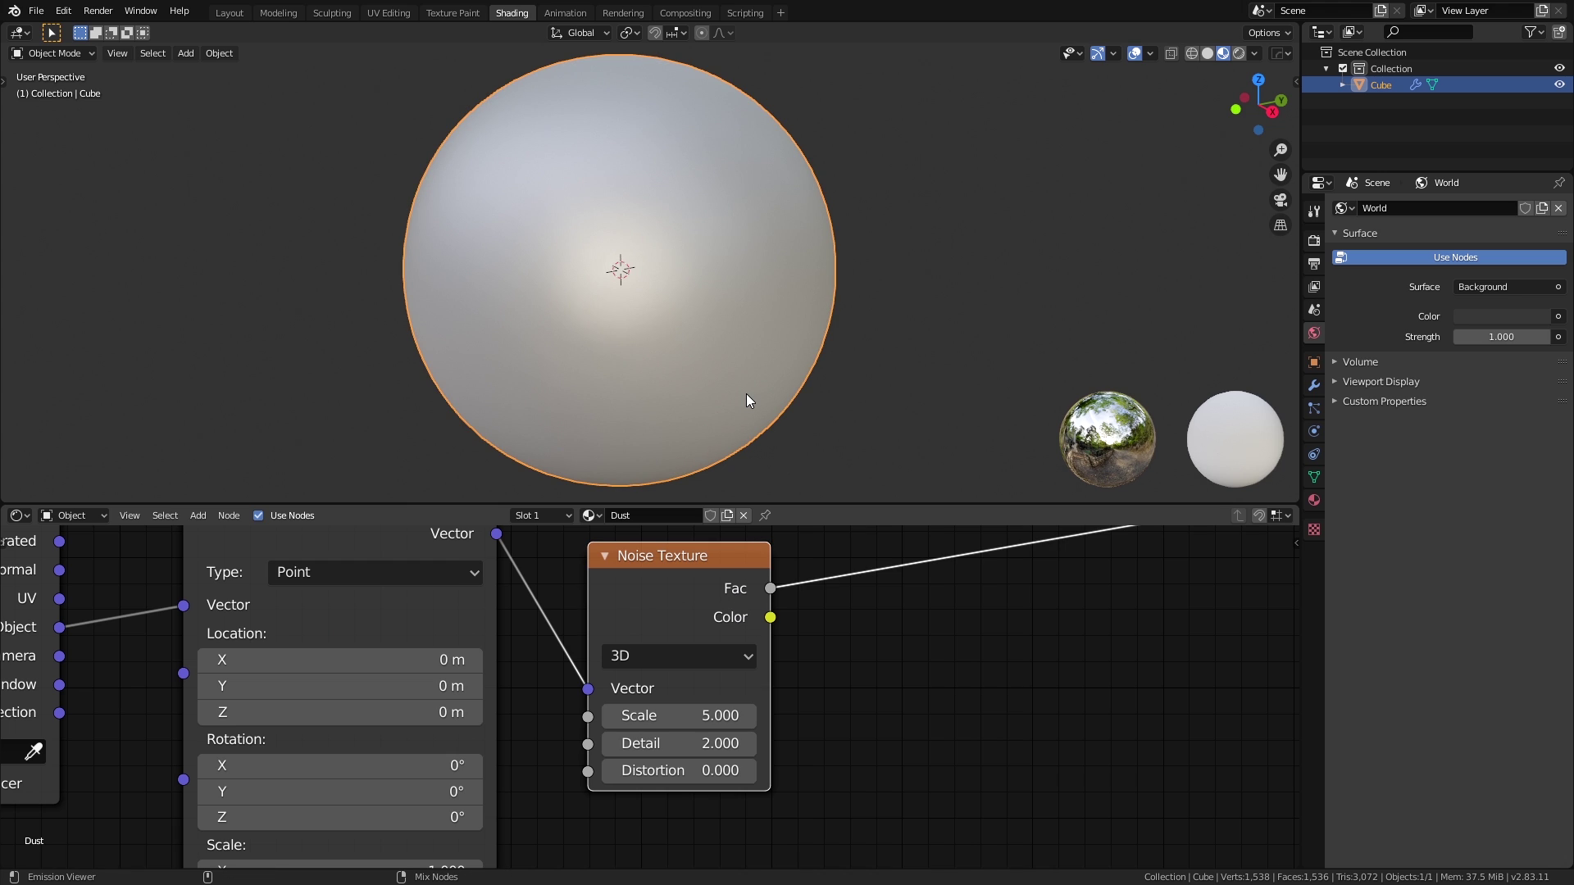
{"action": "scroll", "coordinate": [702, 372], "scroll_direction": "down", "scroll_amount": 1}
Set the noise to Scale 50, Detail 5 and Distortion 0.4.
{"action": "left_click", "coordinate": [707, 715]}
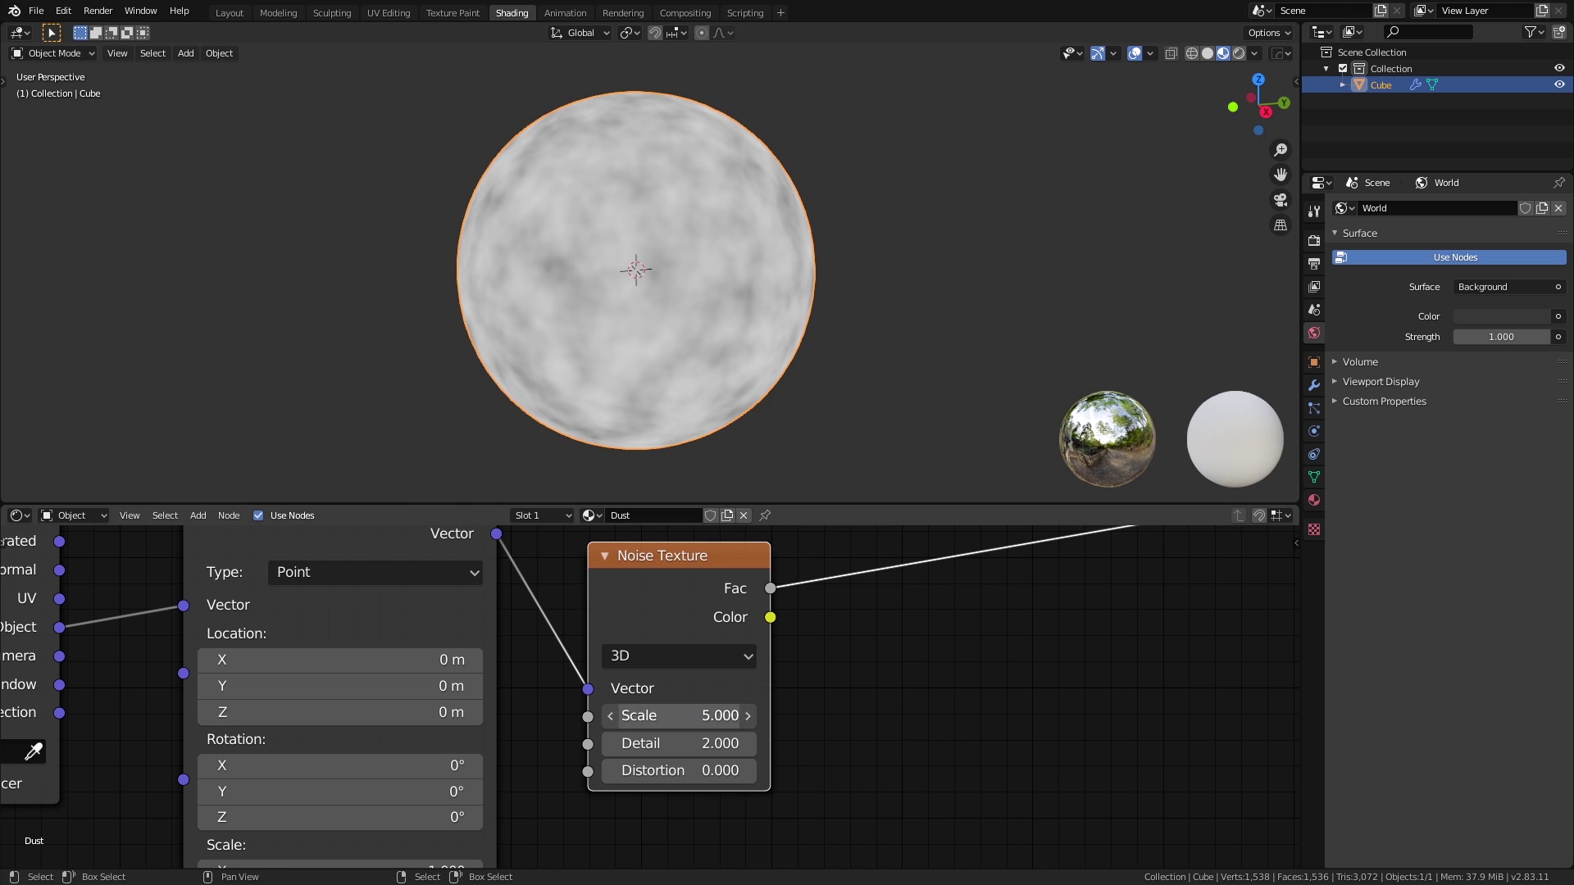
{"action": "type", "text": "5.0"}
{"action": "key", "text": "Return"}
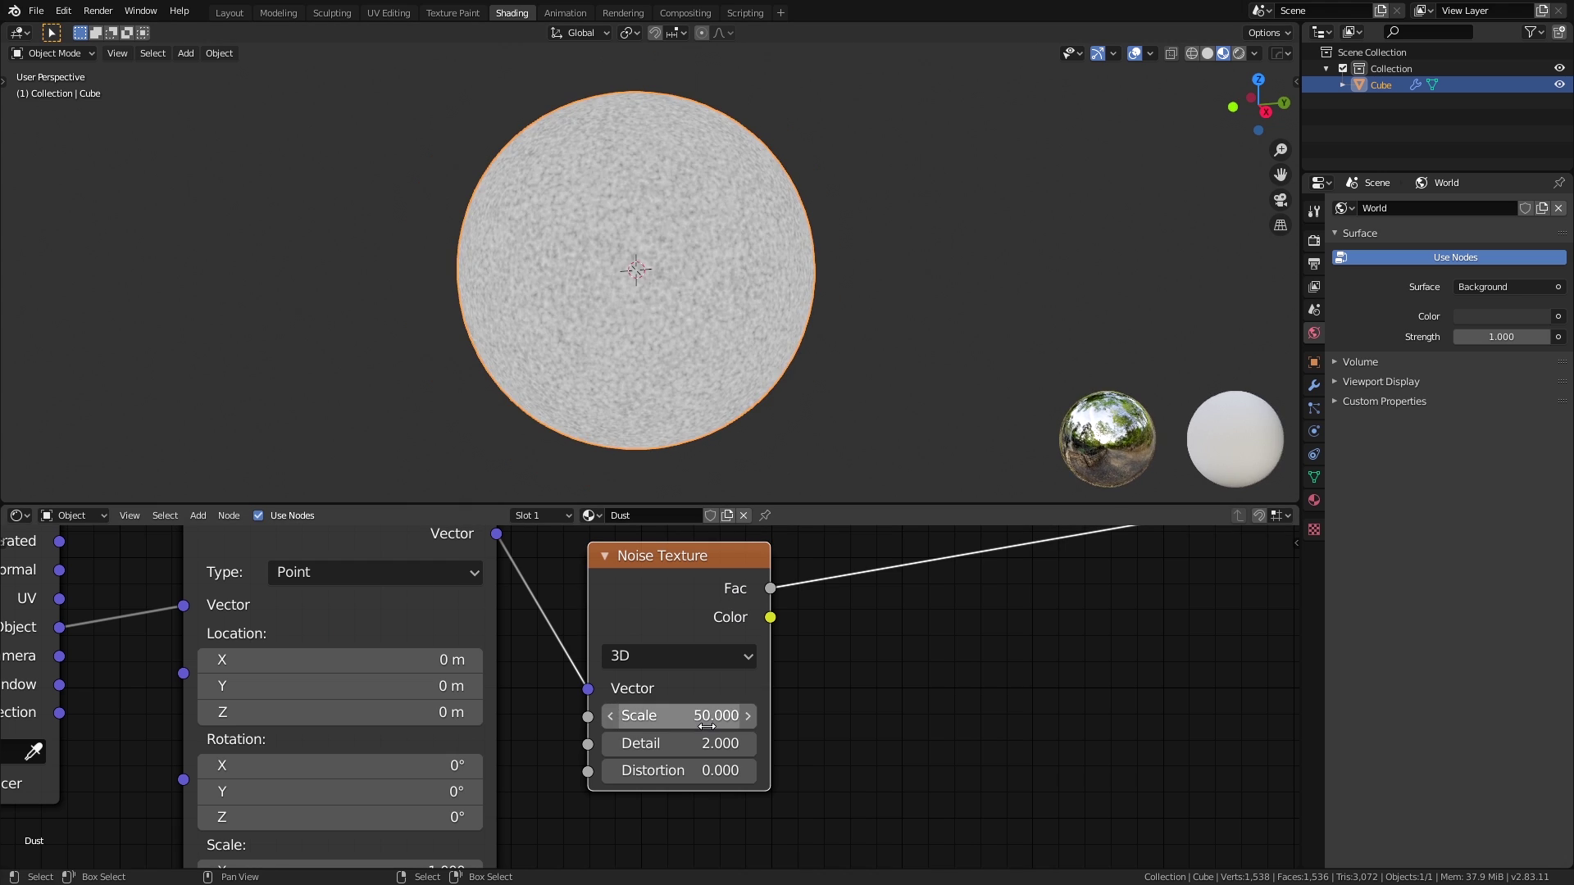
{"action": "left_click", "coordinate": [695, 744]}
{"action": "type", "text": "5"}
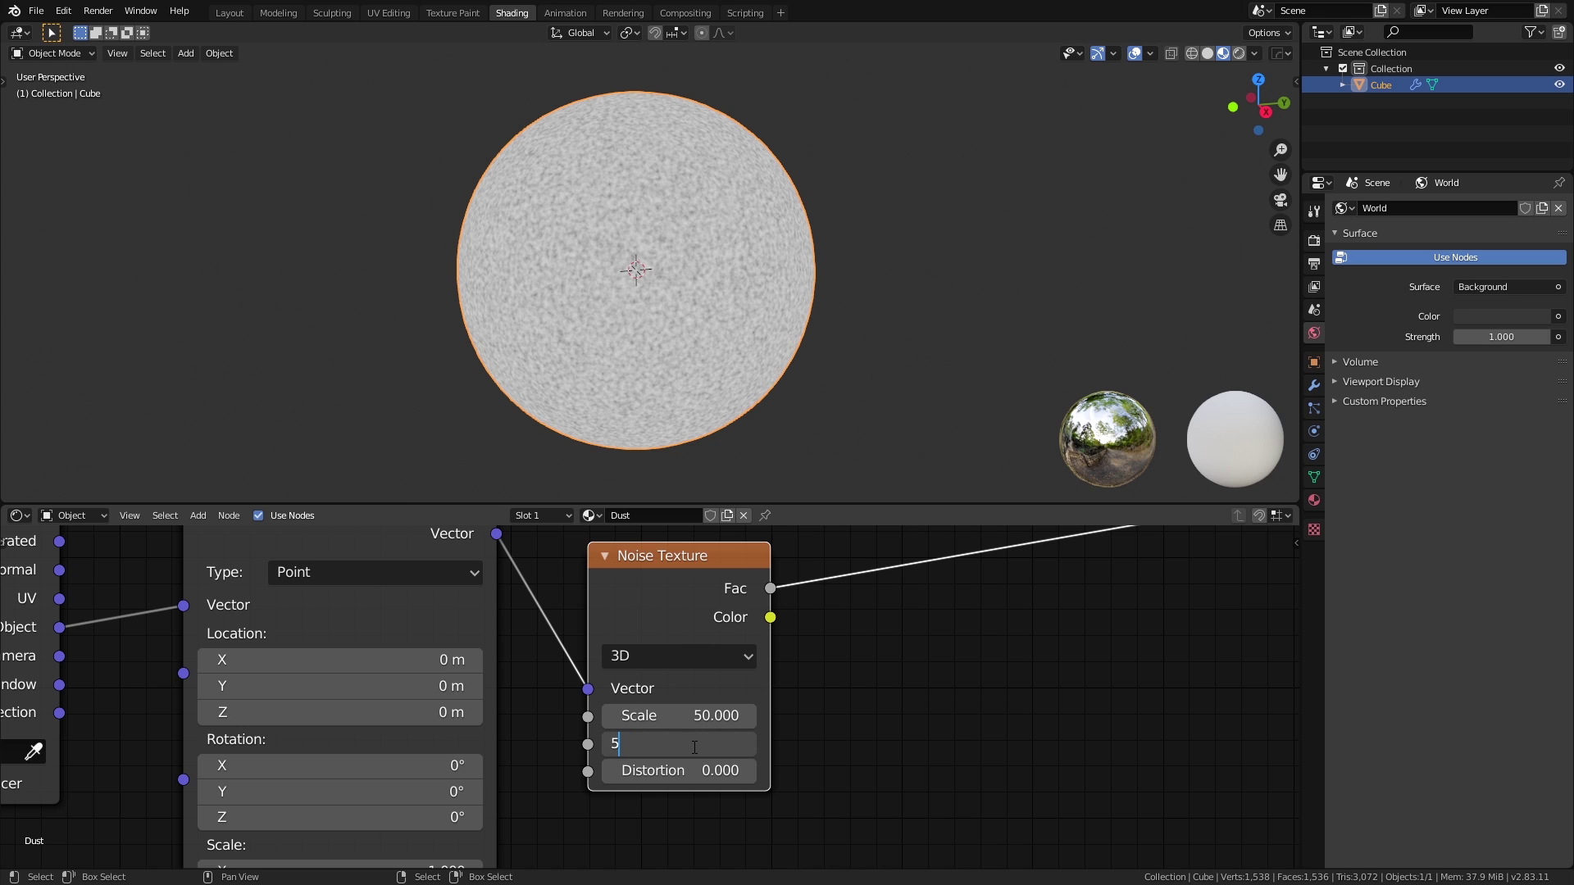
{"action": "key", "text": "Return"}
{"action": "left_click", "coordinate": [702, 771]}
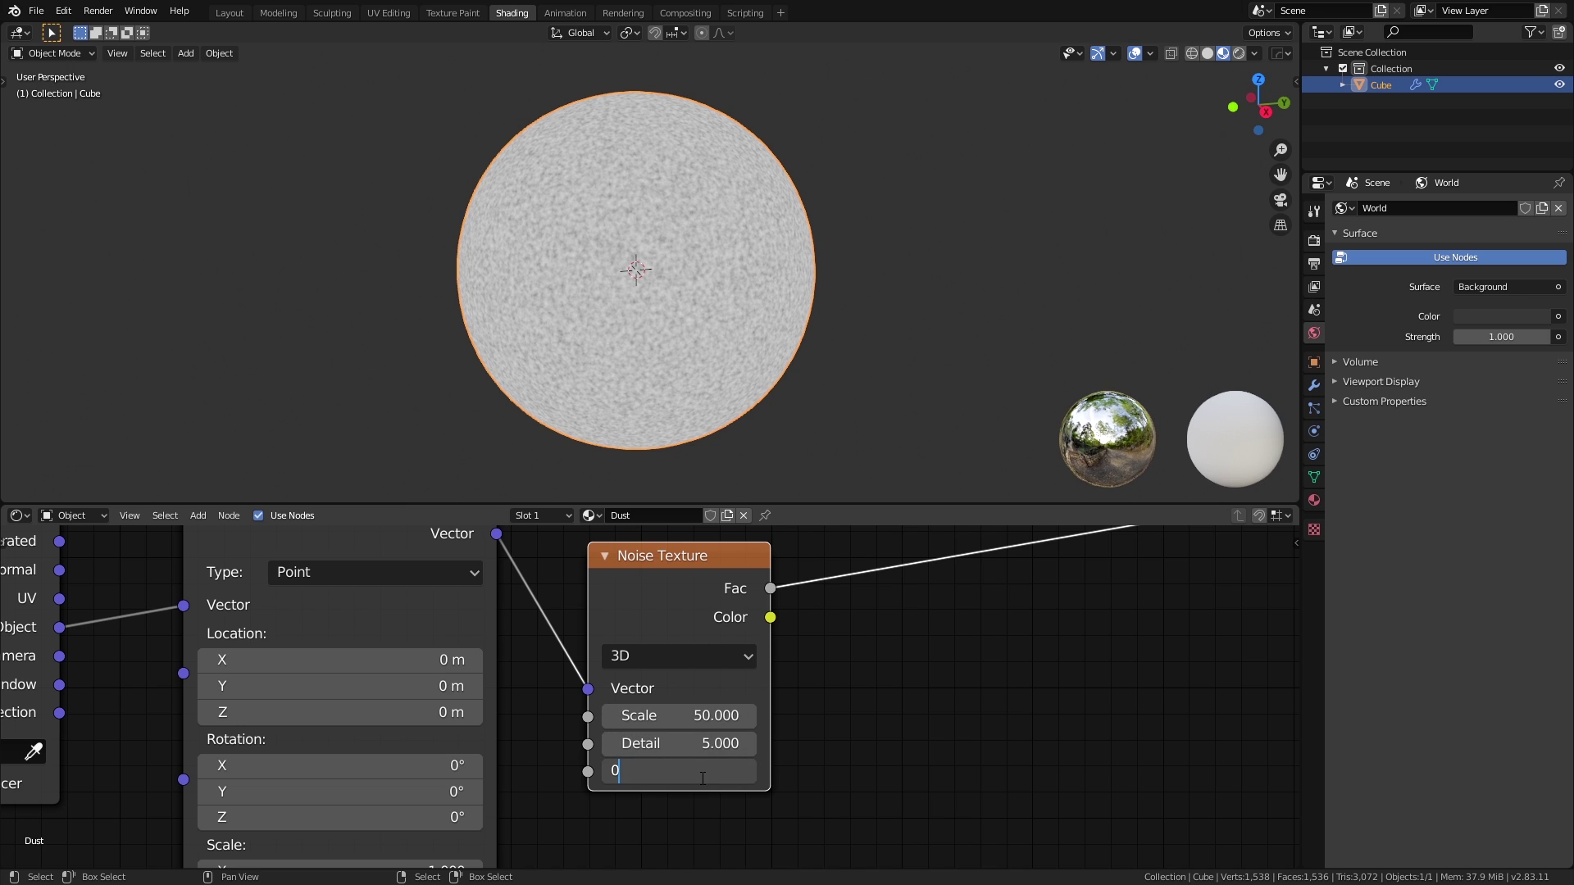
{"action": "type", "text": ".4"}
{"action": "key", "text": "Return"}
{"action": "scroll", "coordinate": [705, 325], "scroll_direction": "up", "scroll_amount": 3}
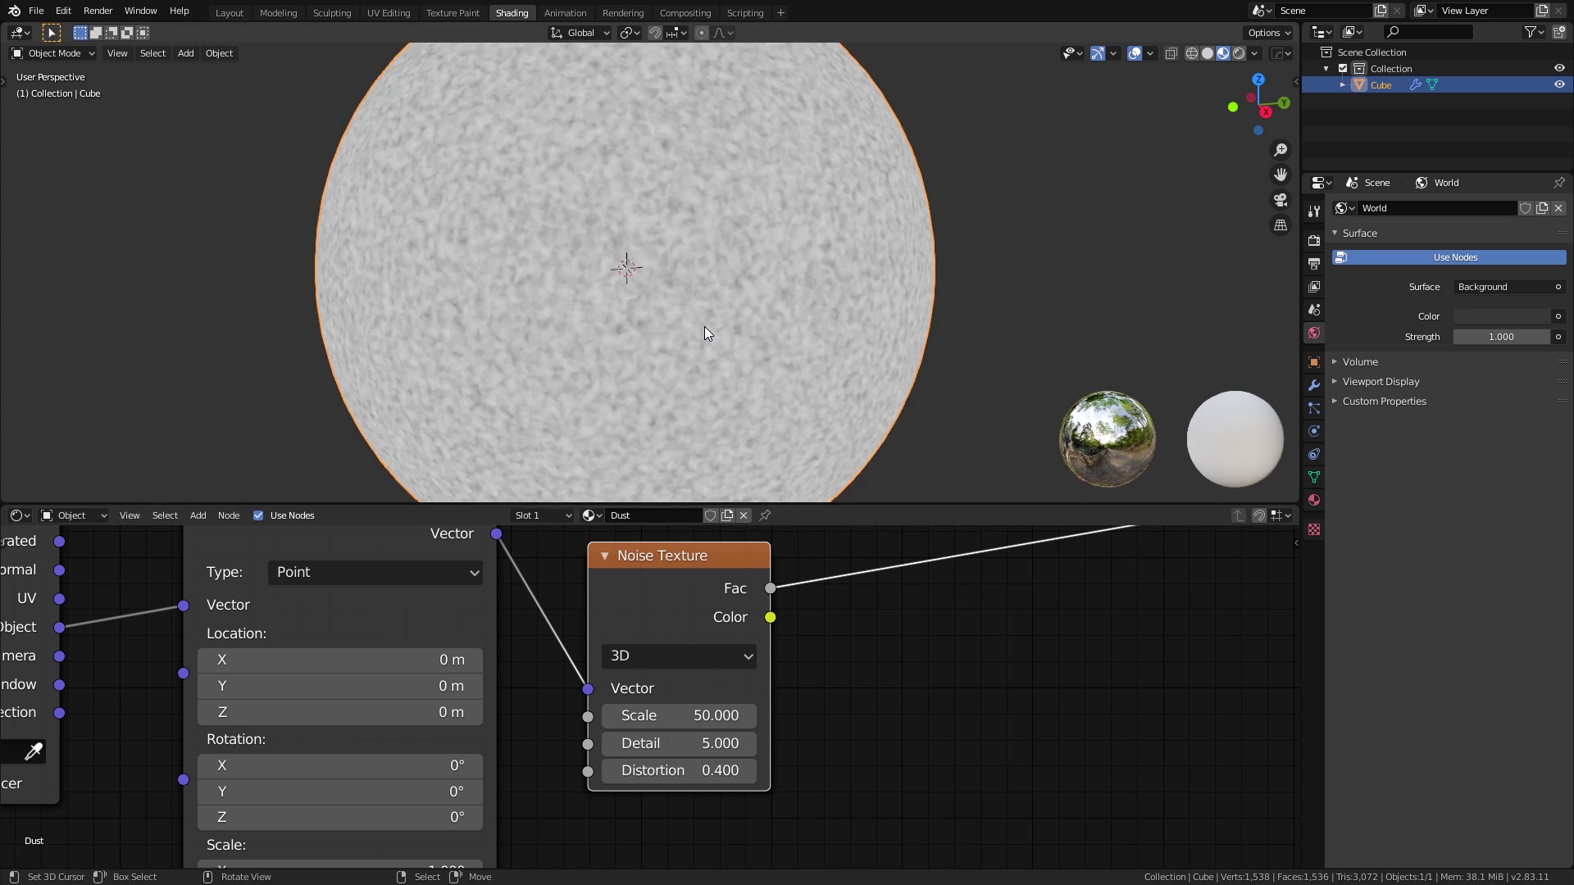
{"action": "scroll", "coordinate": [704, 327], "scroll_direction": "up", "scroll_amount": 2}
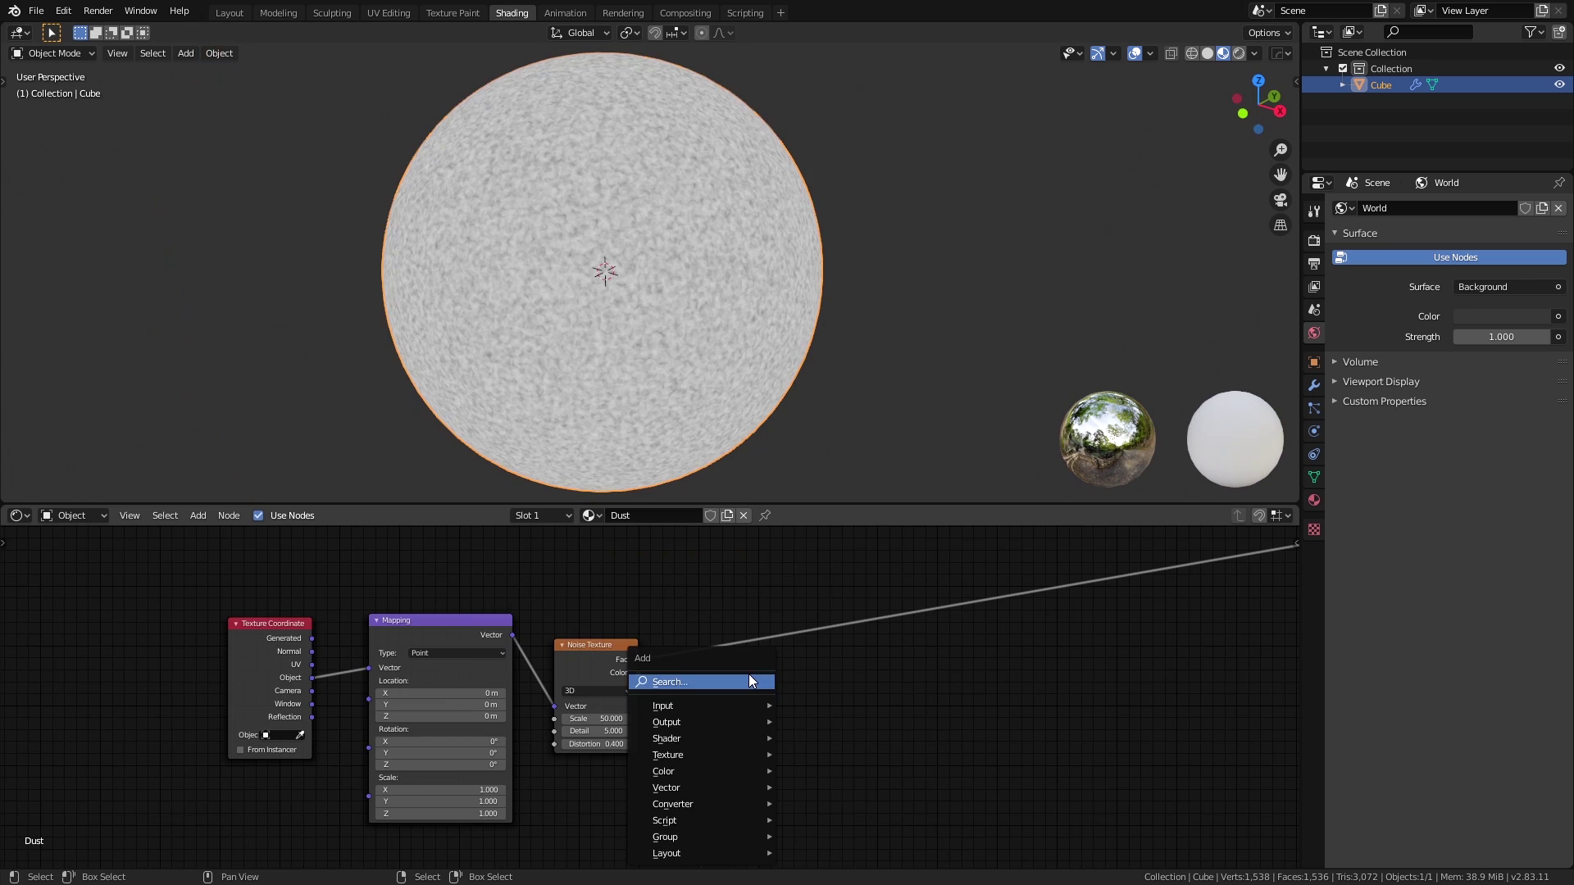
Insert a ColorRamp after the noise and move its black stop to 0.682.
{"action": "left_click", "coordinate": [749, 680]}
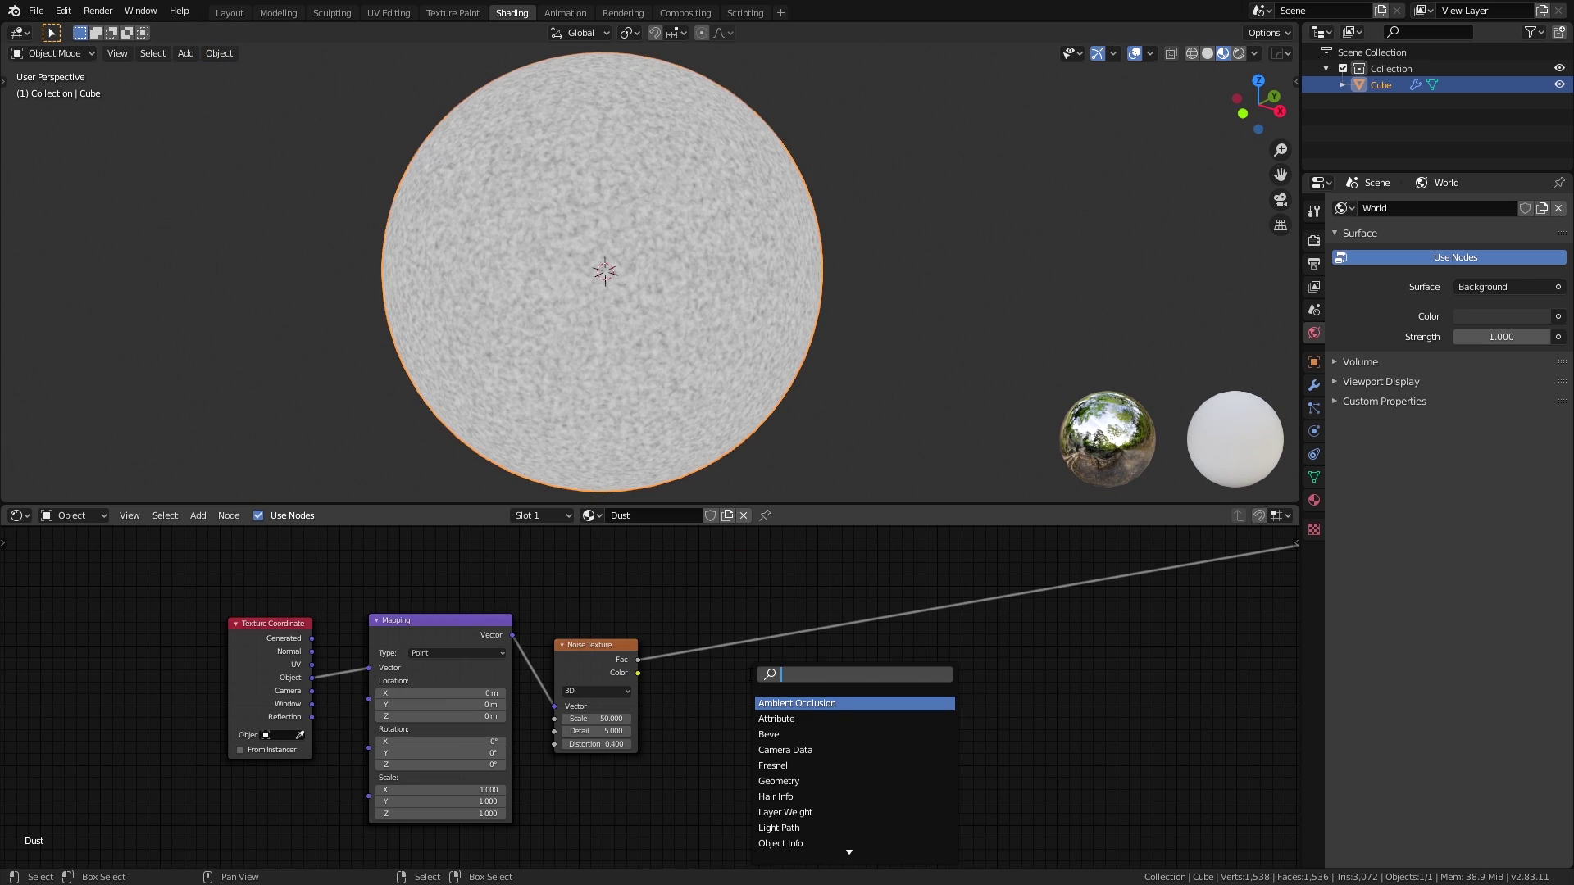
{"action": "type", "text": "ramp"}
{"action": "key", "text": "Return"}
{"action": "left_click", "coordinate": [706, 617]}
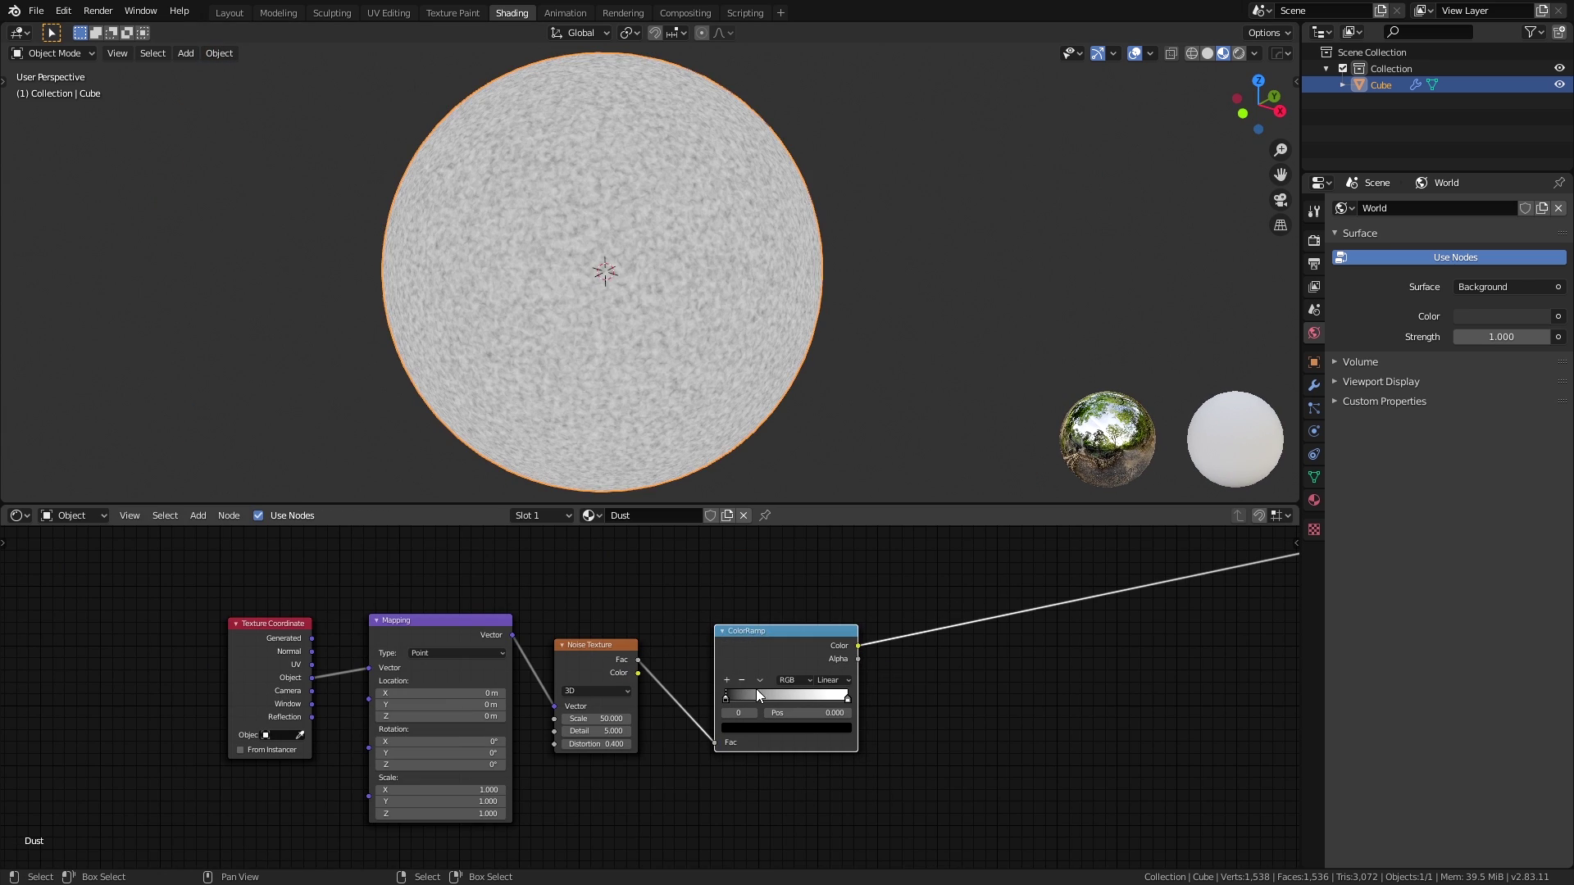
{"action": "scroll", "coordinate": [799, 712], "scroll_direction": "up", "scroll_amount": 3}
{"action": "left_click_drag", "start_coordinate": [548, 675], "coordinate": [684, 683]}
{"action": "scroll", "coordinate": [686, 682], "scroll_direction": "down", "scroll_amount": 3}
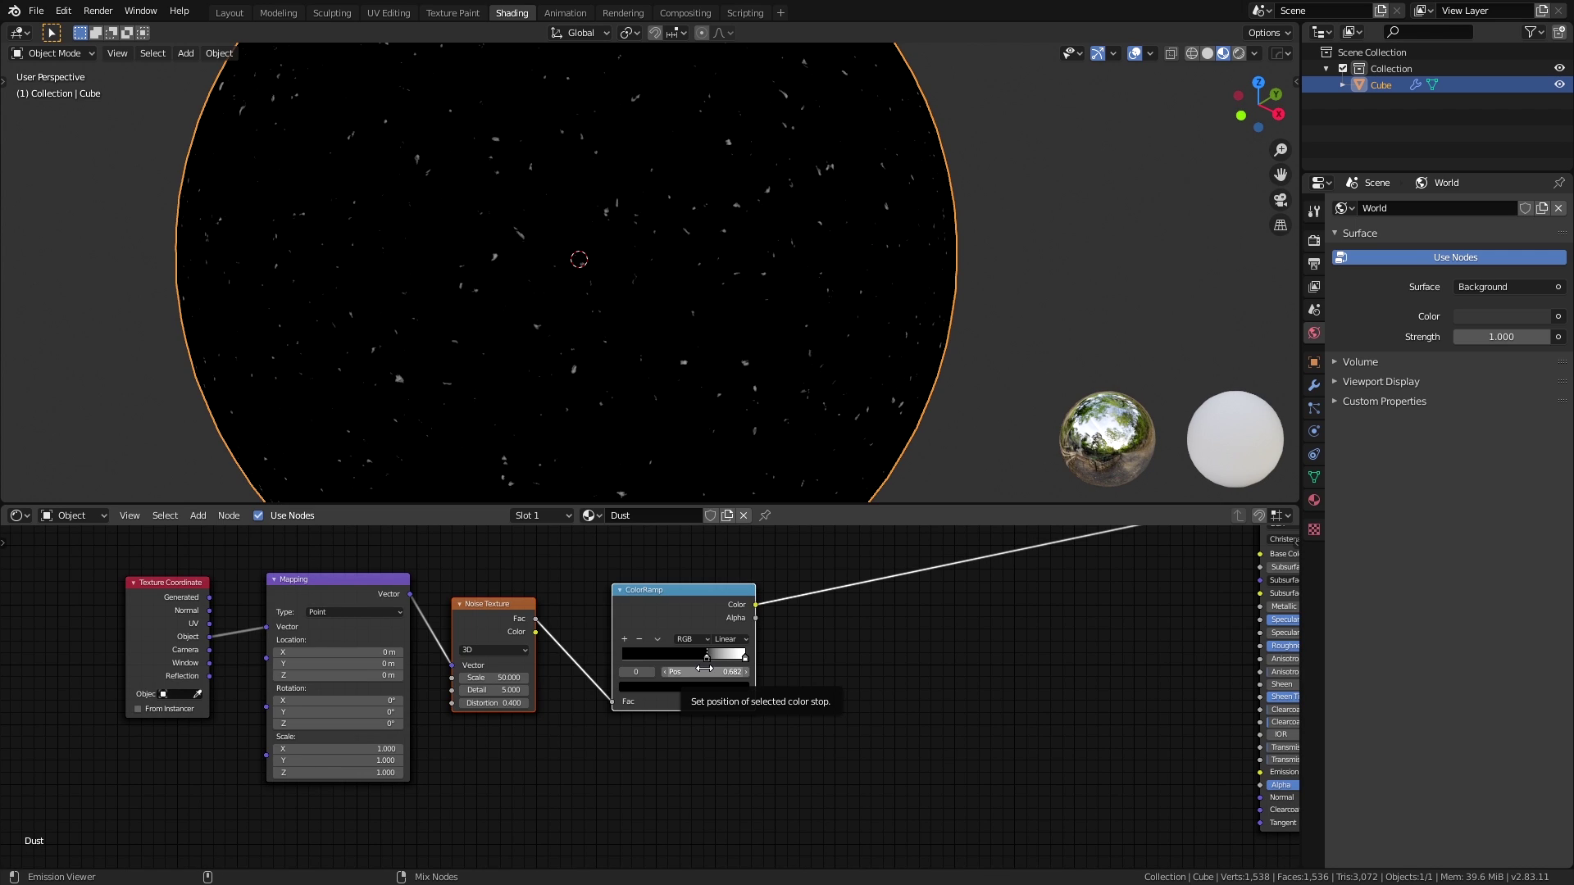
Duplicate the noise and ramp below, giving the copy Scale 12 and Distortion 1.1.
{"action": "key", "text": "shift+d"}
{"action": "left_click", "coordinate": [698, 825]}
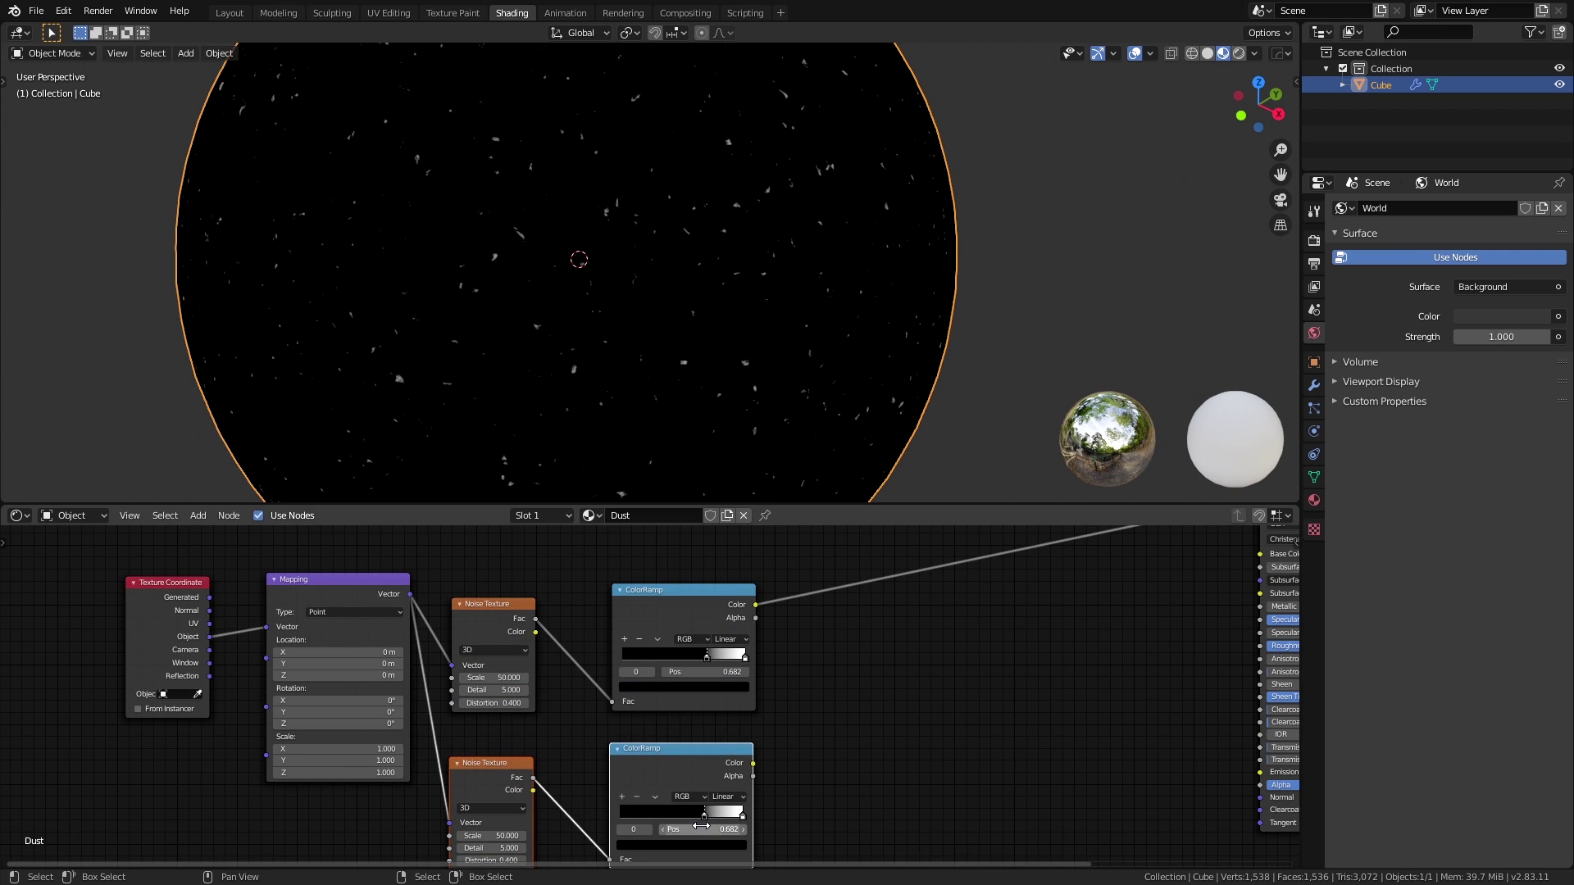
{"action": "scroll", "coordinate": [698, 827], "scroll_direction": "up", "scroll_amount": 4}
{"action": "left_click", "coordinate": [710, 760]}
{"action": "type", "text": "1"}
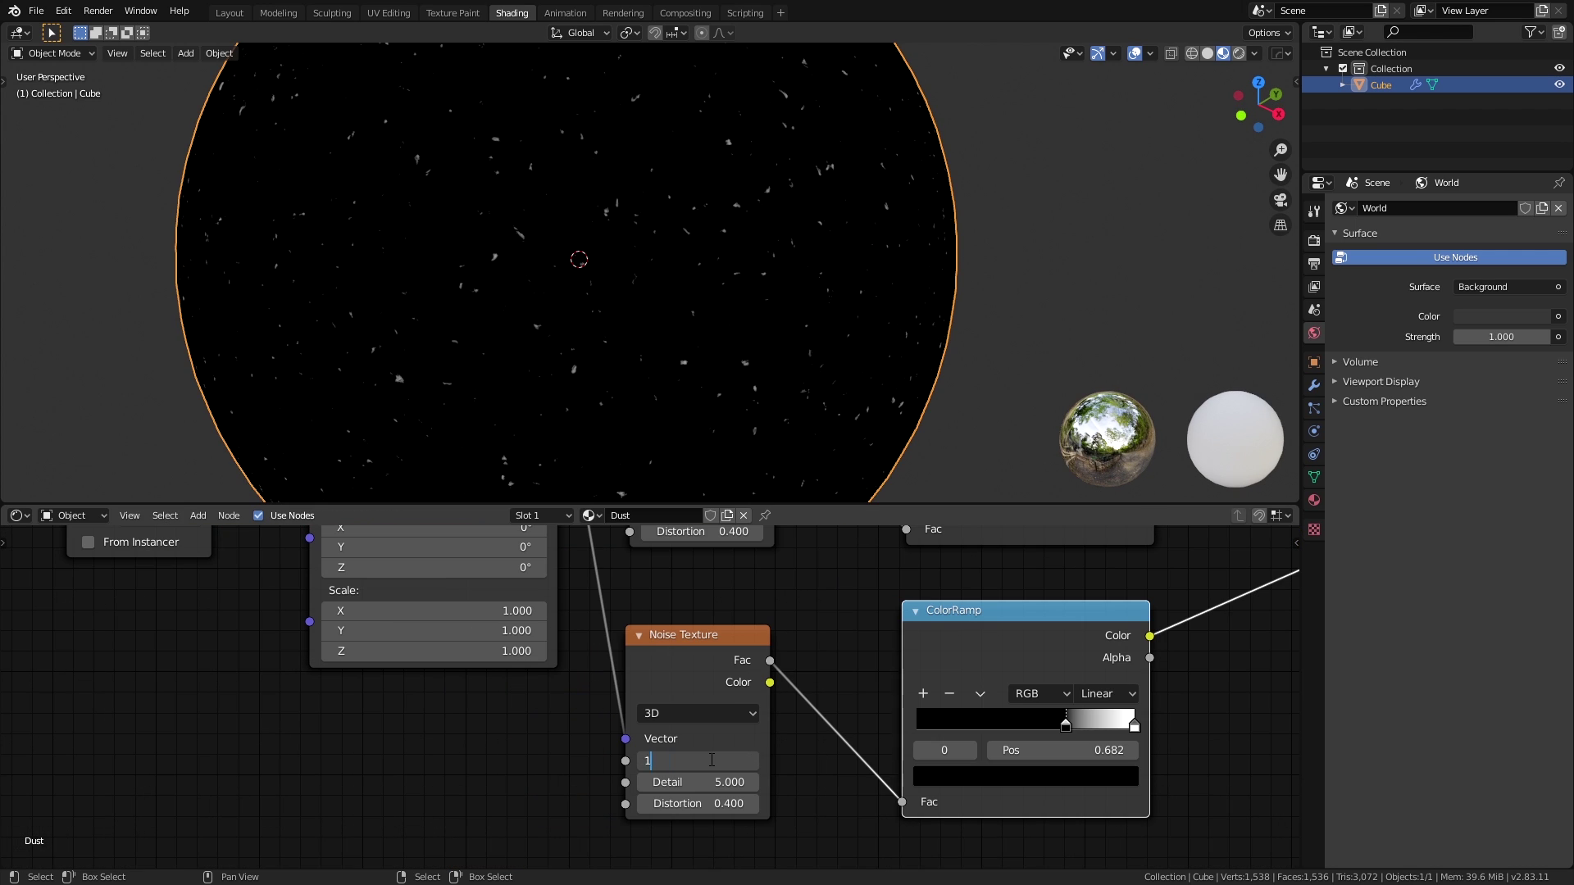
{"action": "type", "text": "2"}
{"action": "key", "text": "Return"}
{"action": "left_click", "coordinate": [711, 803]}
{"action": "key", "text": "Return"}
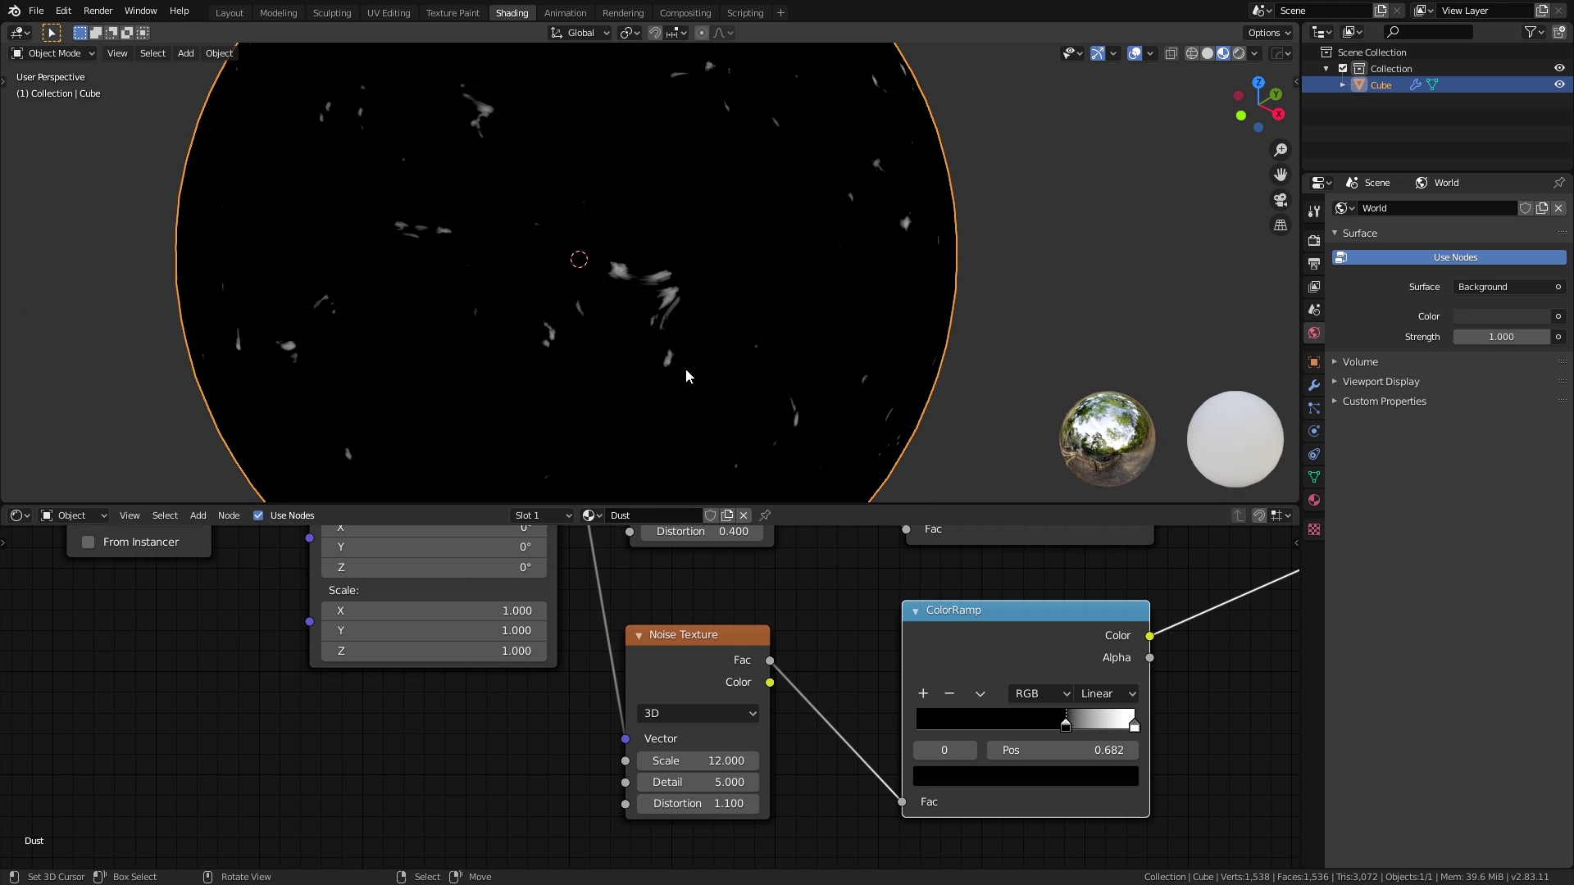
{"action": "scroll", "coordinate": [675, 364], "scroll_direction": "down", "scroll_amount": 3}
{"action": "scroll", "coordinate": [746, 720], "scroll_direction": "down", "scroll_amount": 2}
{"action": "scroll", "coordinate": [746, 721], "scroll_direction": "down", "scroll_amount": 2}
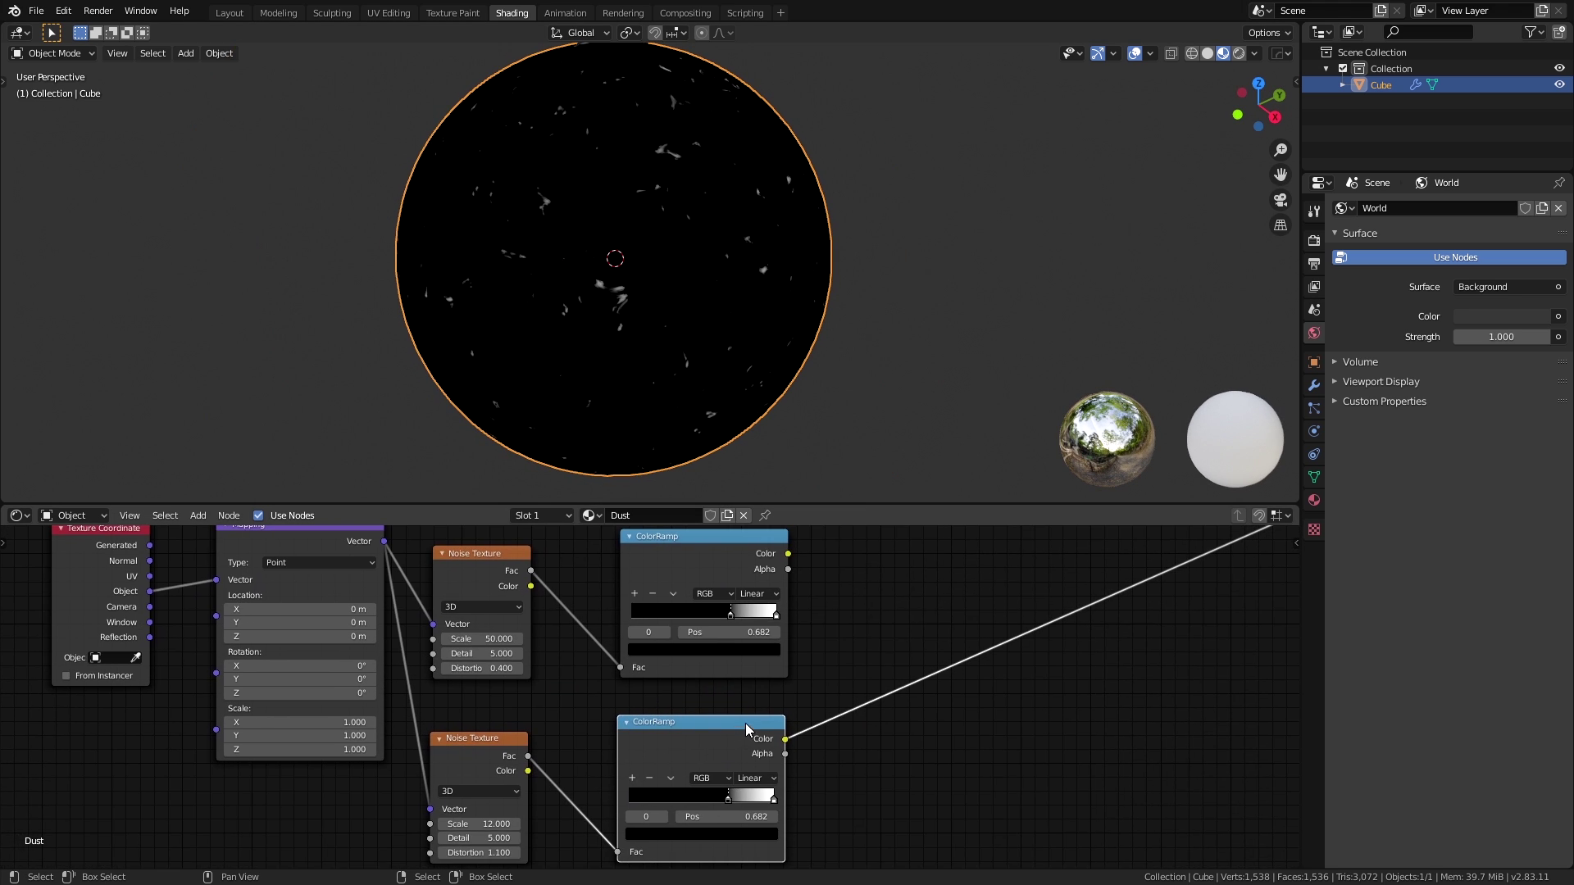
{"action": "scroll", "coordinate": [738, 701], "scroll_direction": "down", "scroll_amount": 2}
Sum both ColorRamp outputs with a Math Add node.
{"action": "key", "text": "shift+a"}
{"action": "left_click", "coordinate": [732, 672]}
{"action": "type", "text": "m"}
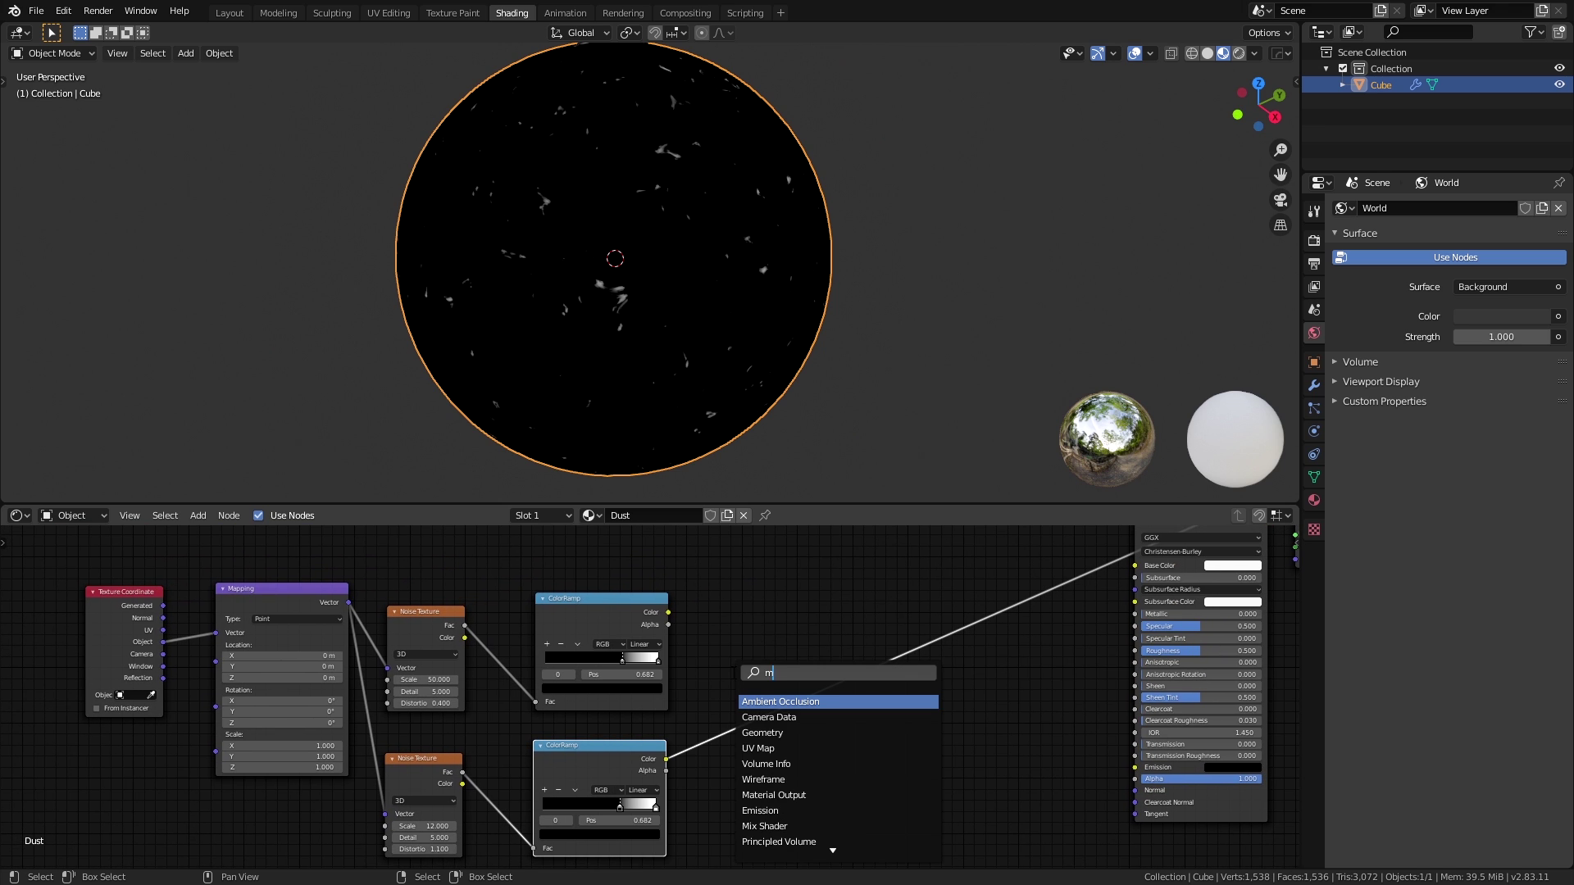
{"action": "type", "text": "add"}
{"action": "key", "text": "Return"}
{"action": "left_click", "coordinate": [749, 582]}
{"action": "left_click_drag", "start_coordinate": [668, 611], "coordinate": [750, 643]}
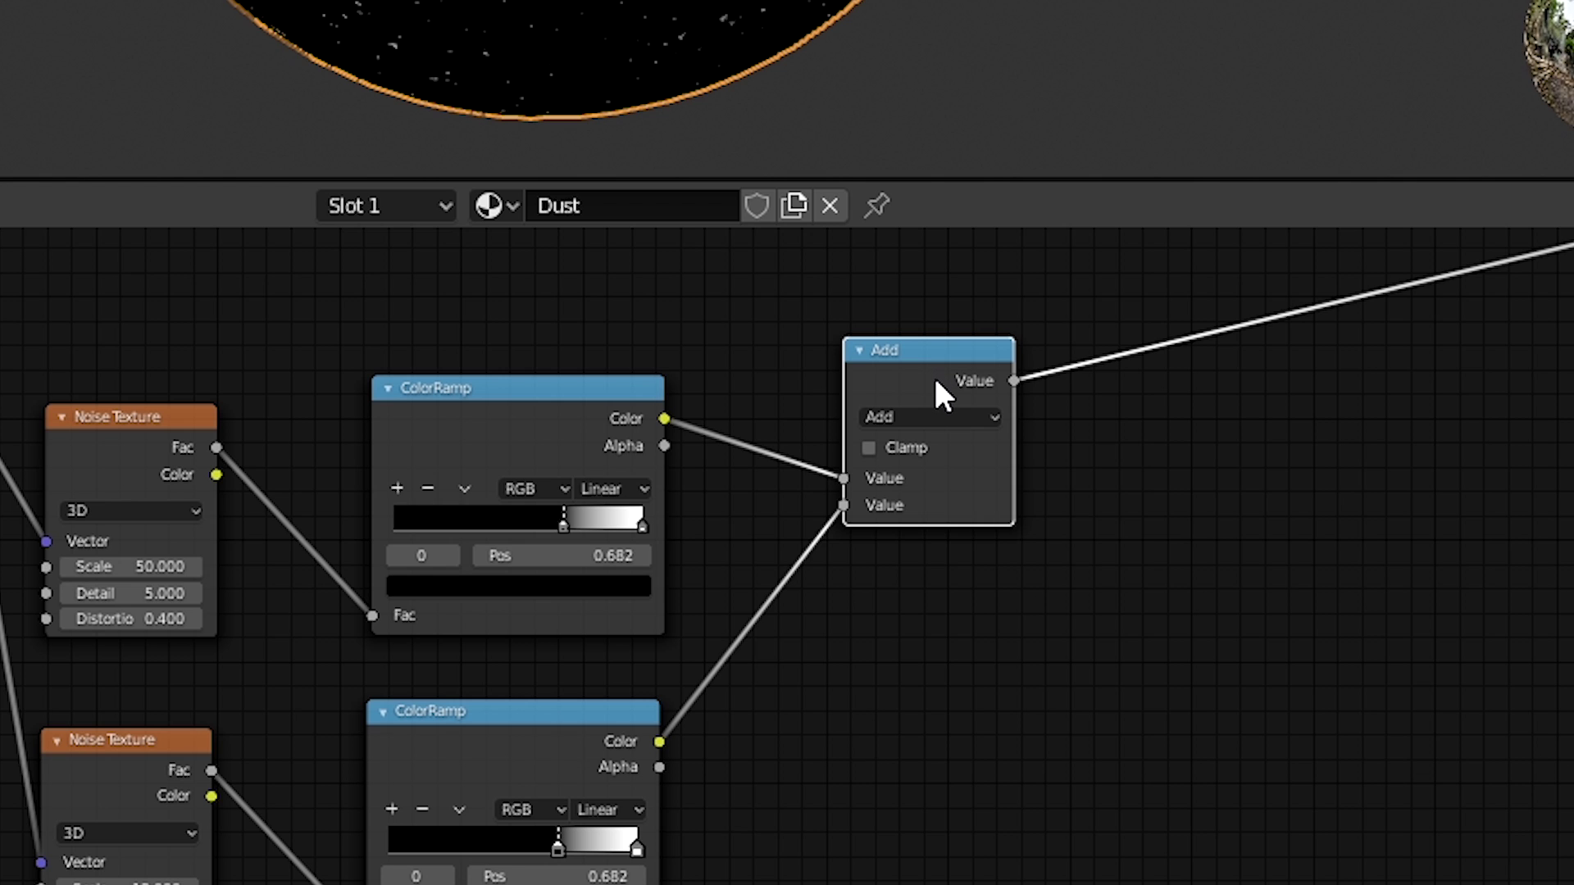
{"action": "key", "text": "g"}
{"action": "left_click", "coordinate": [788, 648]}
{"action": "scroll", "coordinate": [743, 332], "scroll_direction": "up", "scroll_amount": 2}
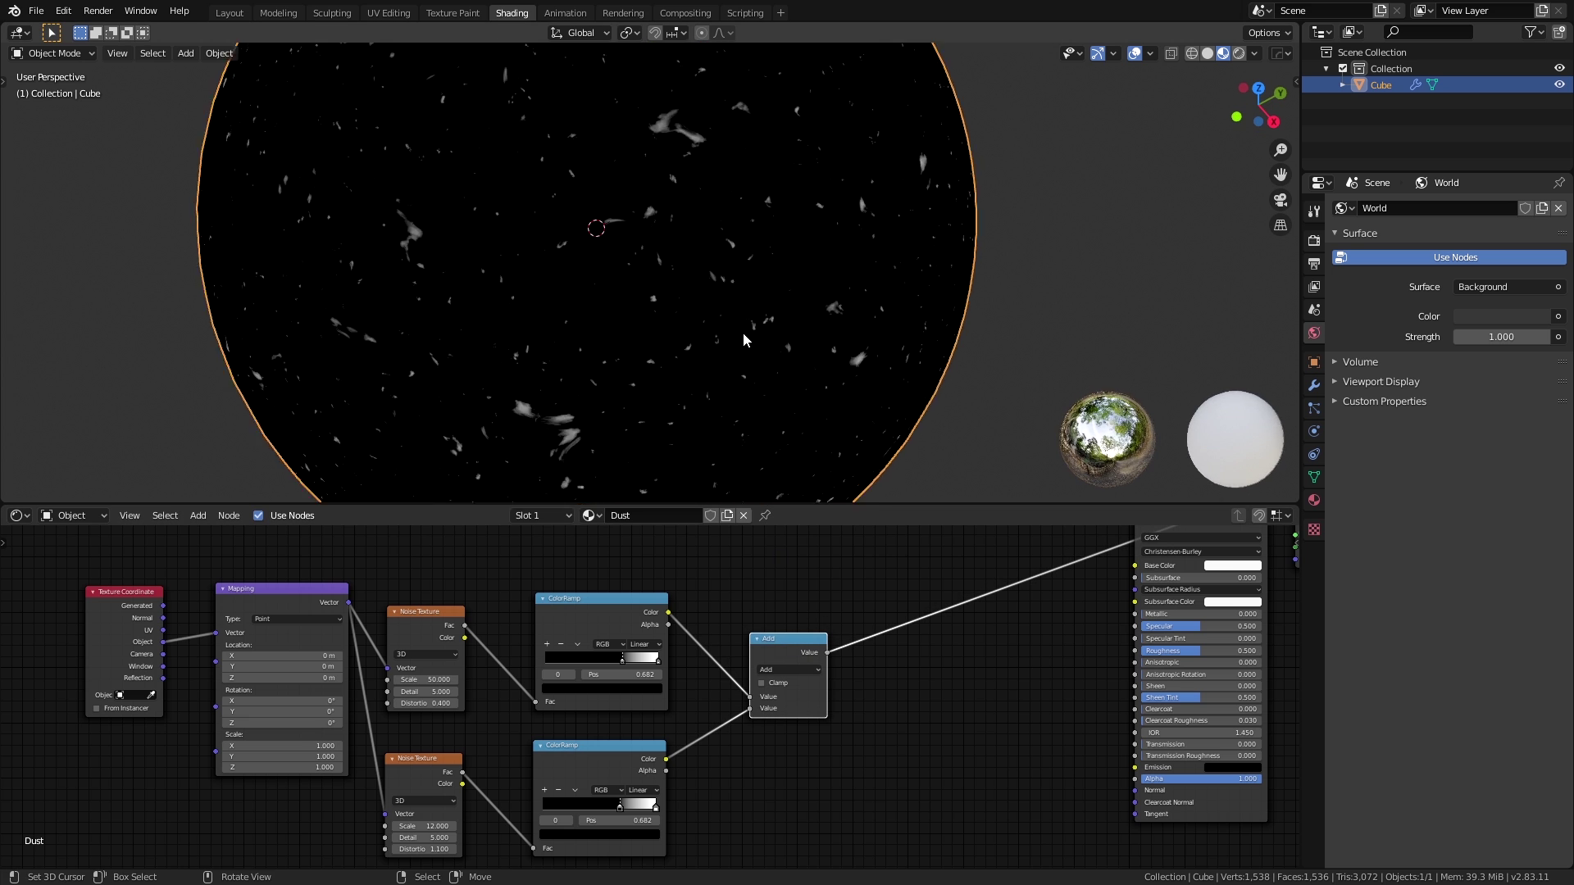
{"action": "scroll", "coordinate": [743, 332], "scroll_direction": "down", "scroll_amount": 1}
{"action": "scroll", "coordinate": [693, 325], "scroll_direction": "down", "scroll_amount": 2}
{"action": "scroll", "coordinate": [676, 643], "scroll_direction": "down", "scroll_amount": 4}
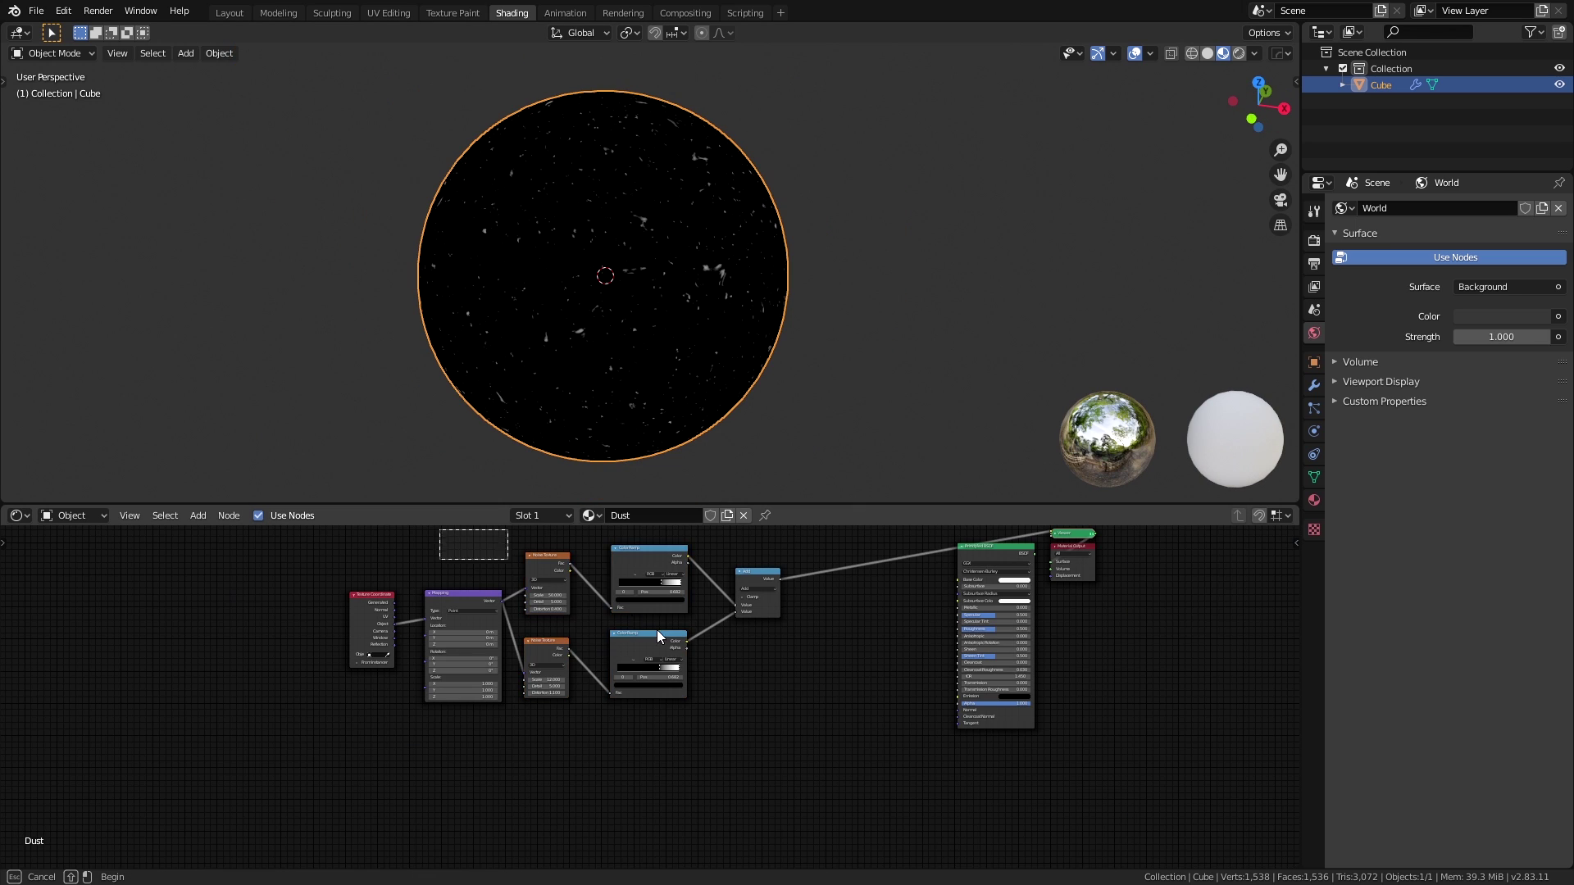
{"action": "scroll", "coordinate": [741, 697], "scroll_direction": "up", "scroll_amount": 1}
{"action": "scroll", "coordinate": [741, 696], "scroll_direction": "down", "scroll_amount": 1}
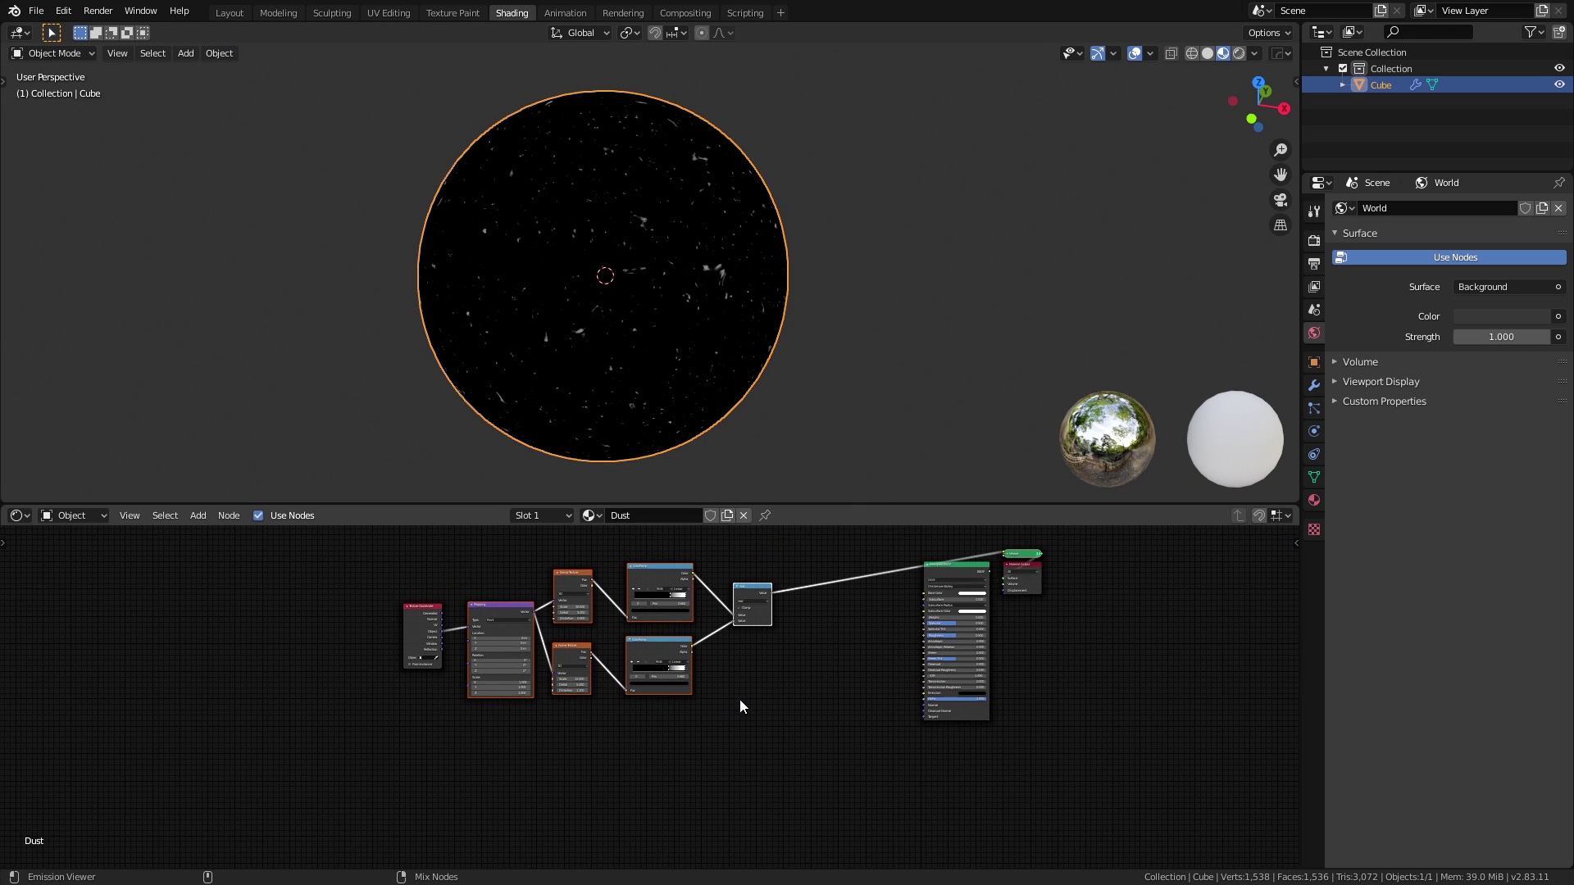
Duplicate the dust node group, reset Mapping scale to 1, and try then delete a Value node.
{"action": "key", "text": "shift+d"}
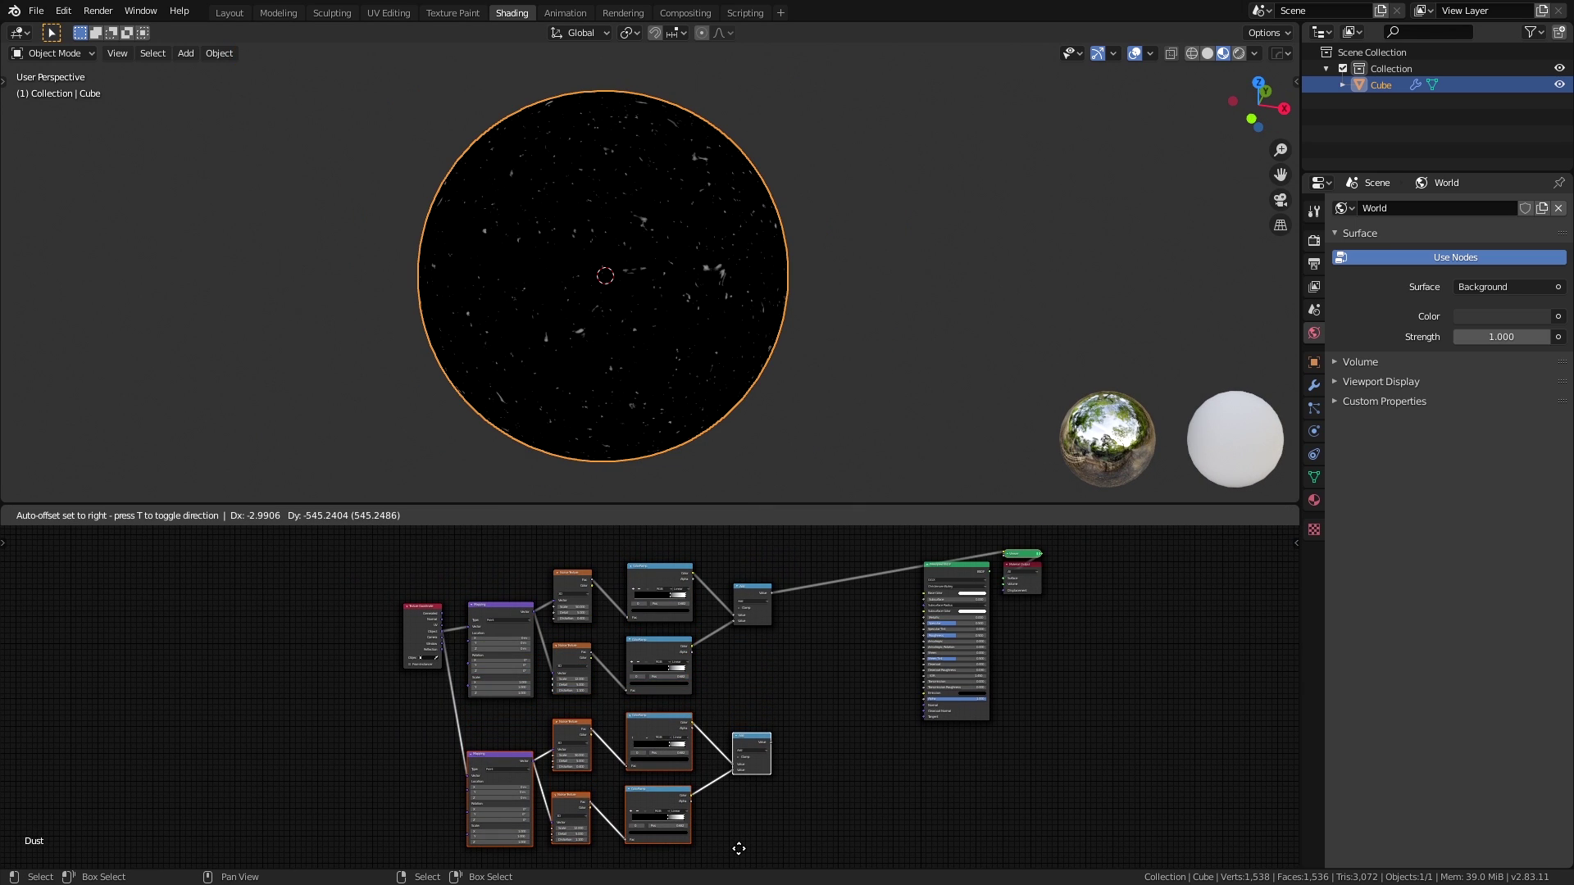
{"action": "left_click", "coordinate": [739, 849]}
{"action": "scroll", "coordinate": [787, 738], "scroll_direction": "up", "scroll_amount": 1}
{"action": "scroll", "coordinate": [800, 702], "scroll_direction": "up", "scroll_amount": 2}
{"action": "middle_click_drag", "start_coordinate": [541, 738], "coordinate": [789, 692]}
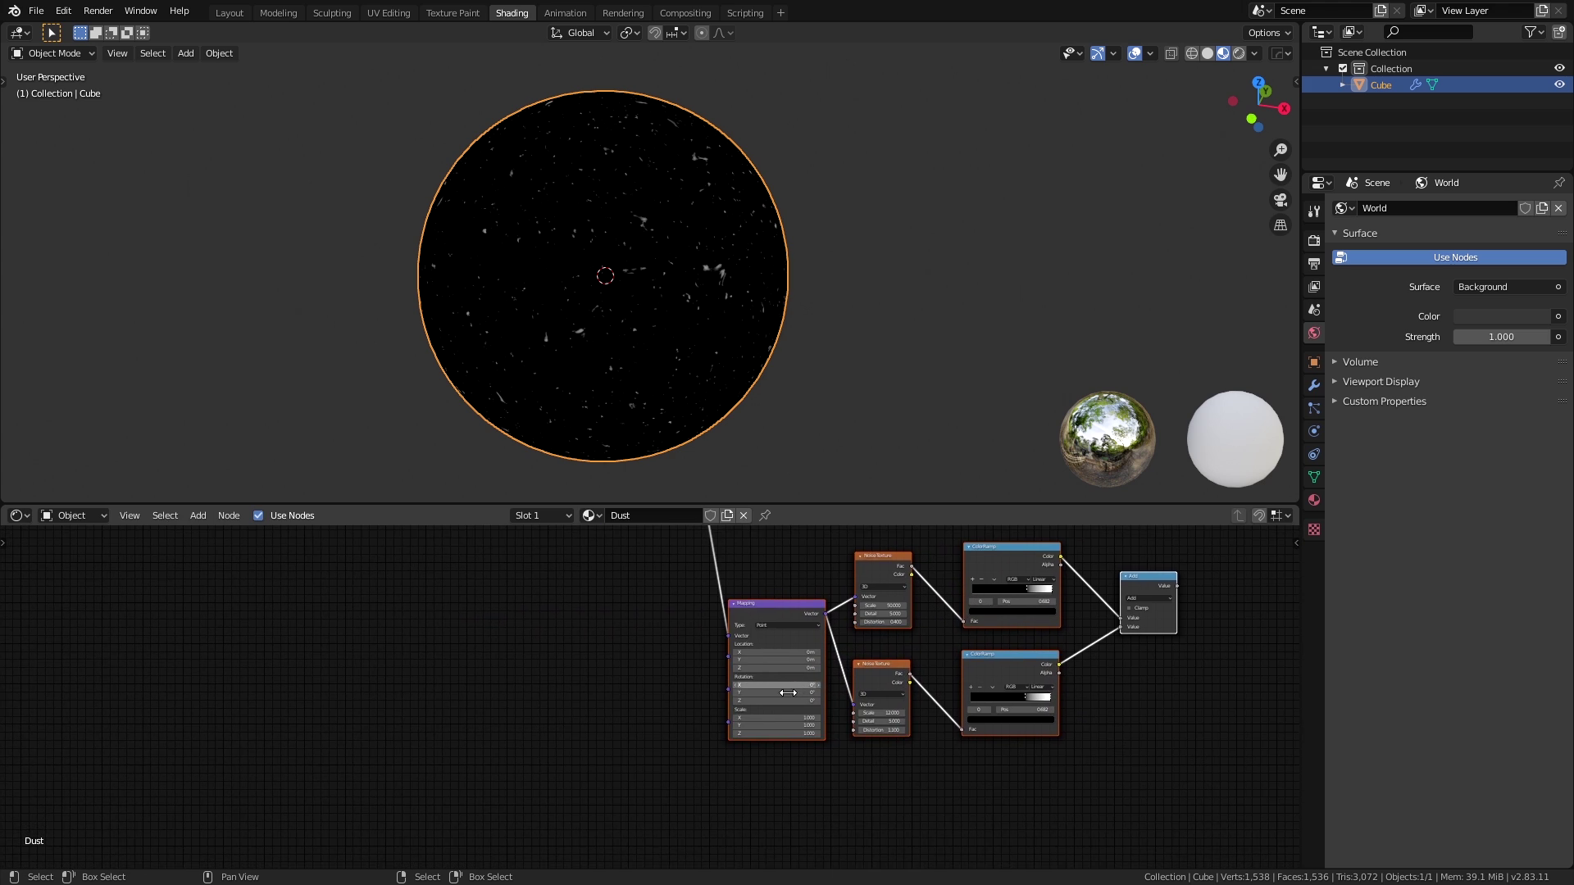
{"action": "scroll", "coordinate": [907, 783], "scroll_direction": "up", "scroll_amount": 3}
{"action": "scroll", "coordinate": [801, 780], "scroll_direction": "up", "scroll_amount": 1}
{"action": "scroll", "coordinate": [799, 739], "scroll_direction": "up", "scroll_amount": 1}
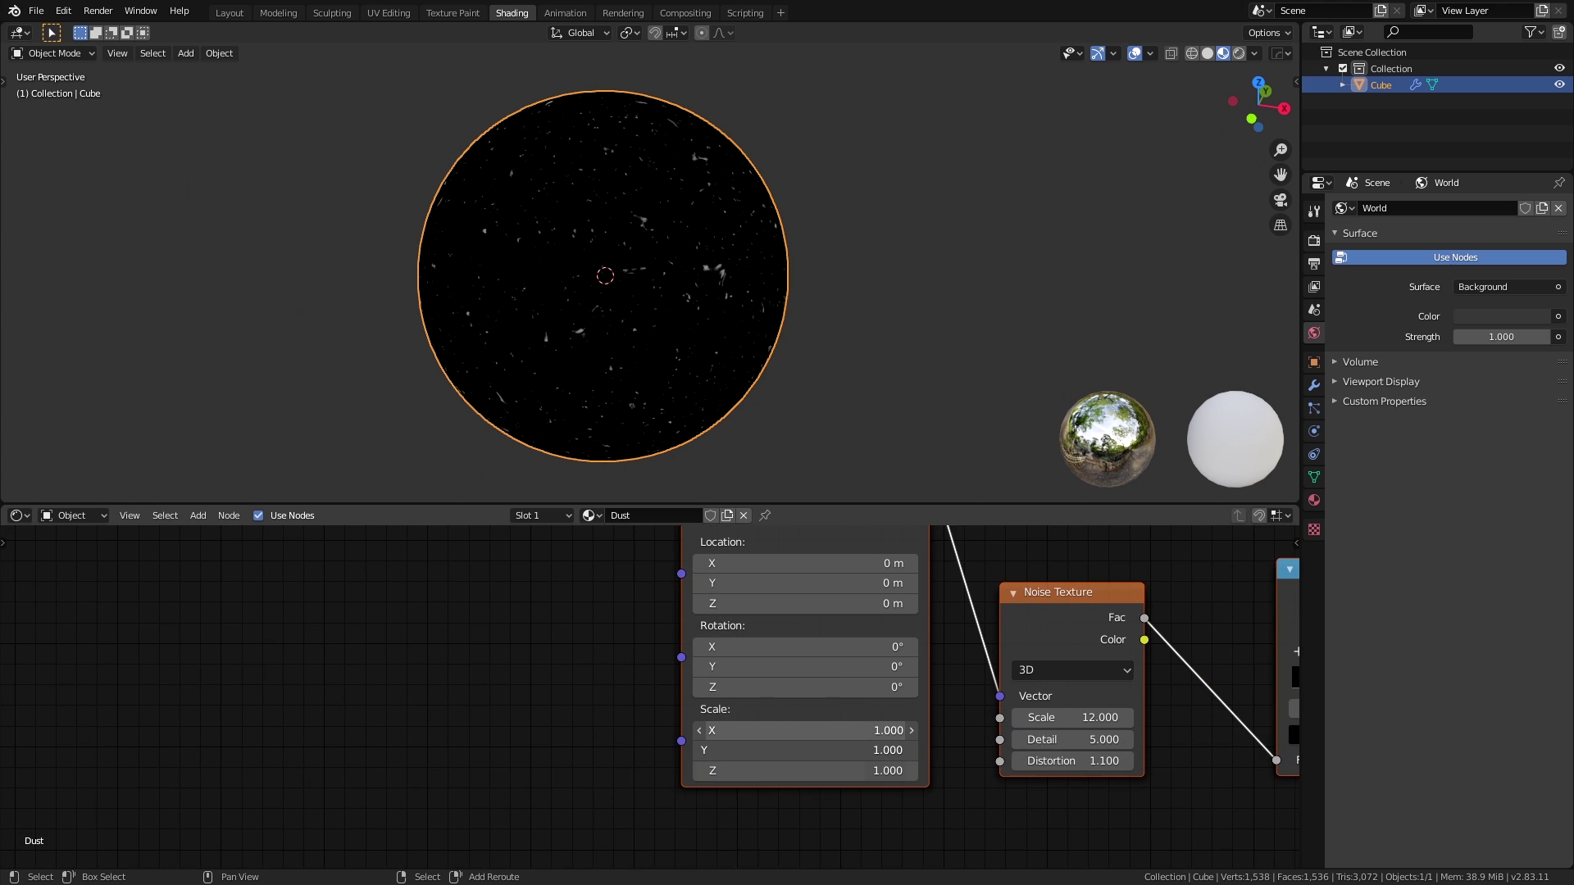
{"action": "key", "text": "BackSpace"}
{"action": "key", "text": "shift+a"}
{"action": "type", "text": "valu"}
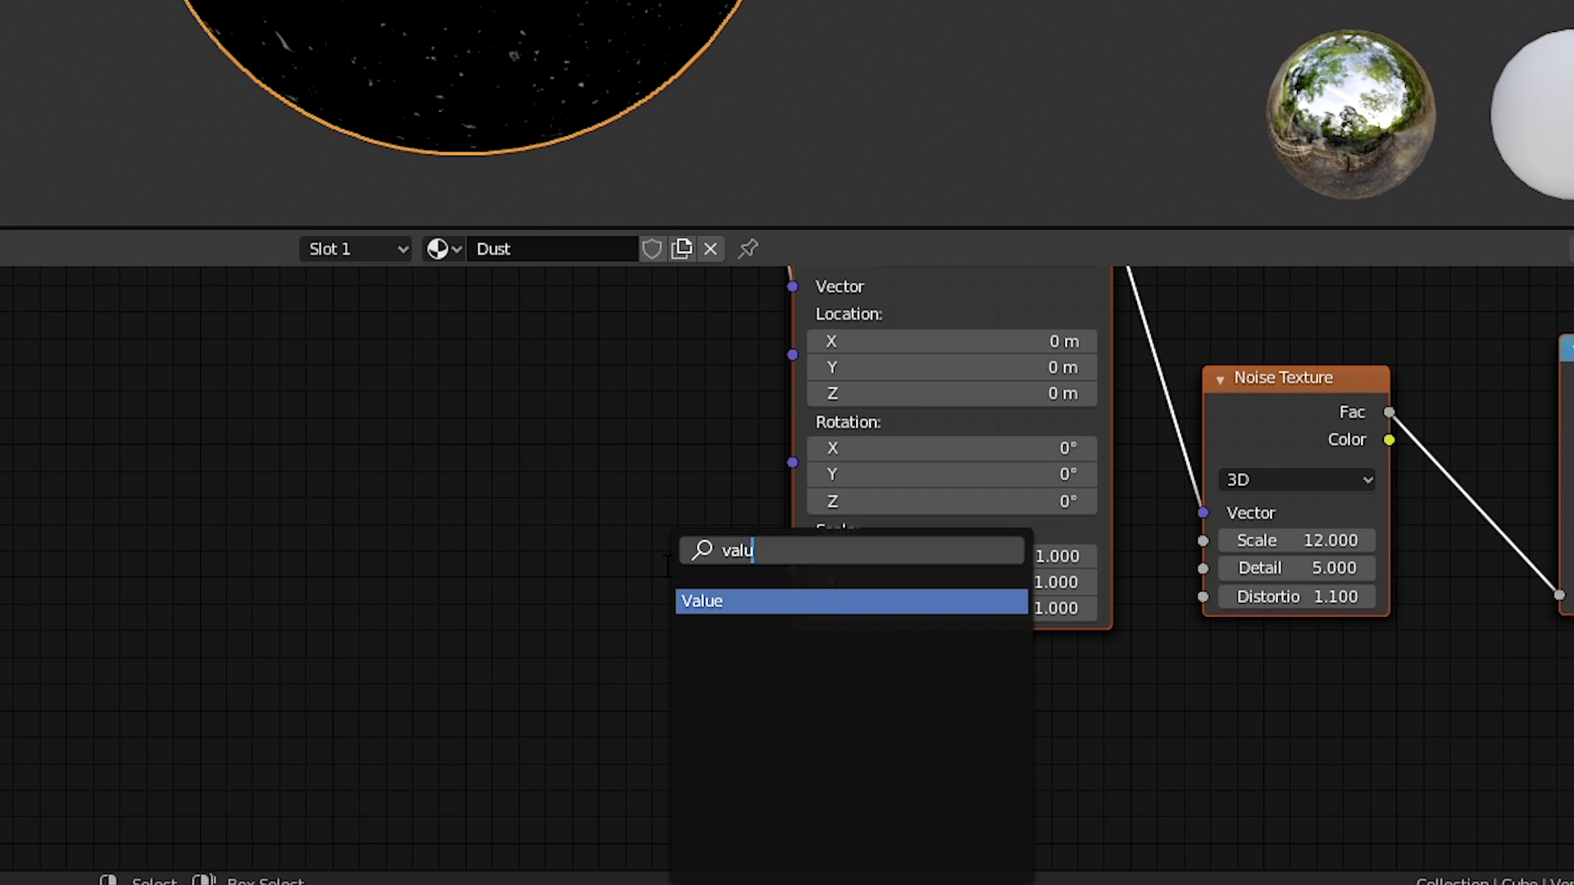
{"action": "key", "text": "Return"}
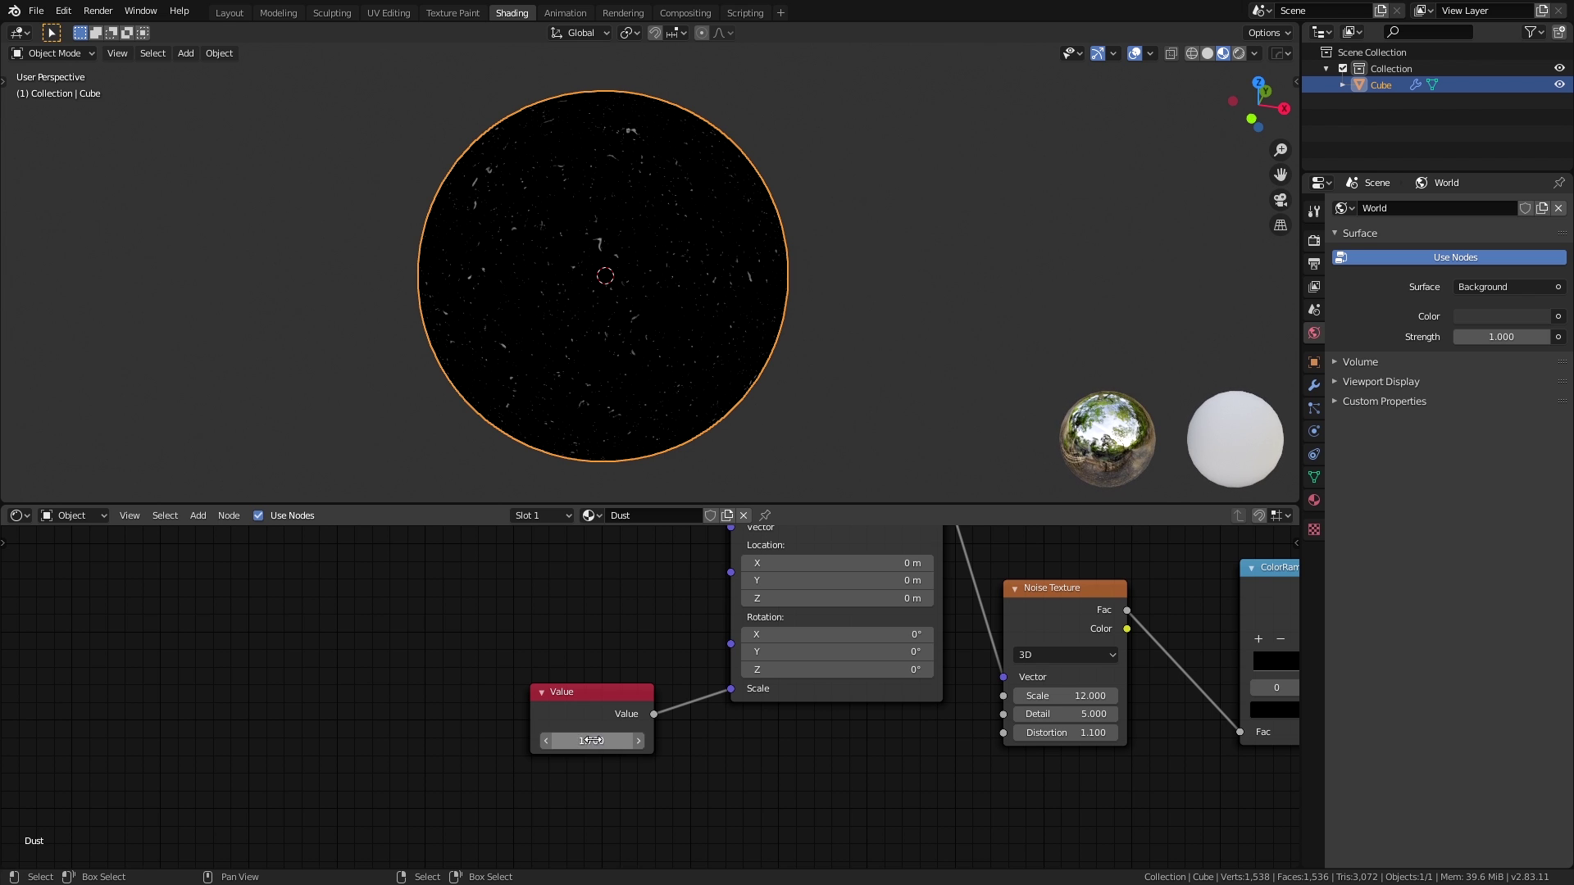
{"action": "middle_click_drag", "start_coordinate": [603, 704], "coordinate": [636, 712]}
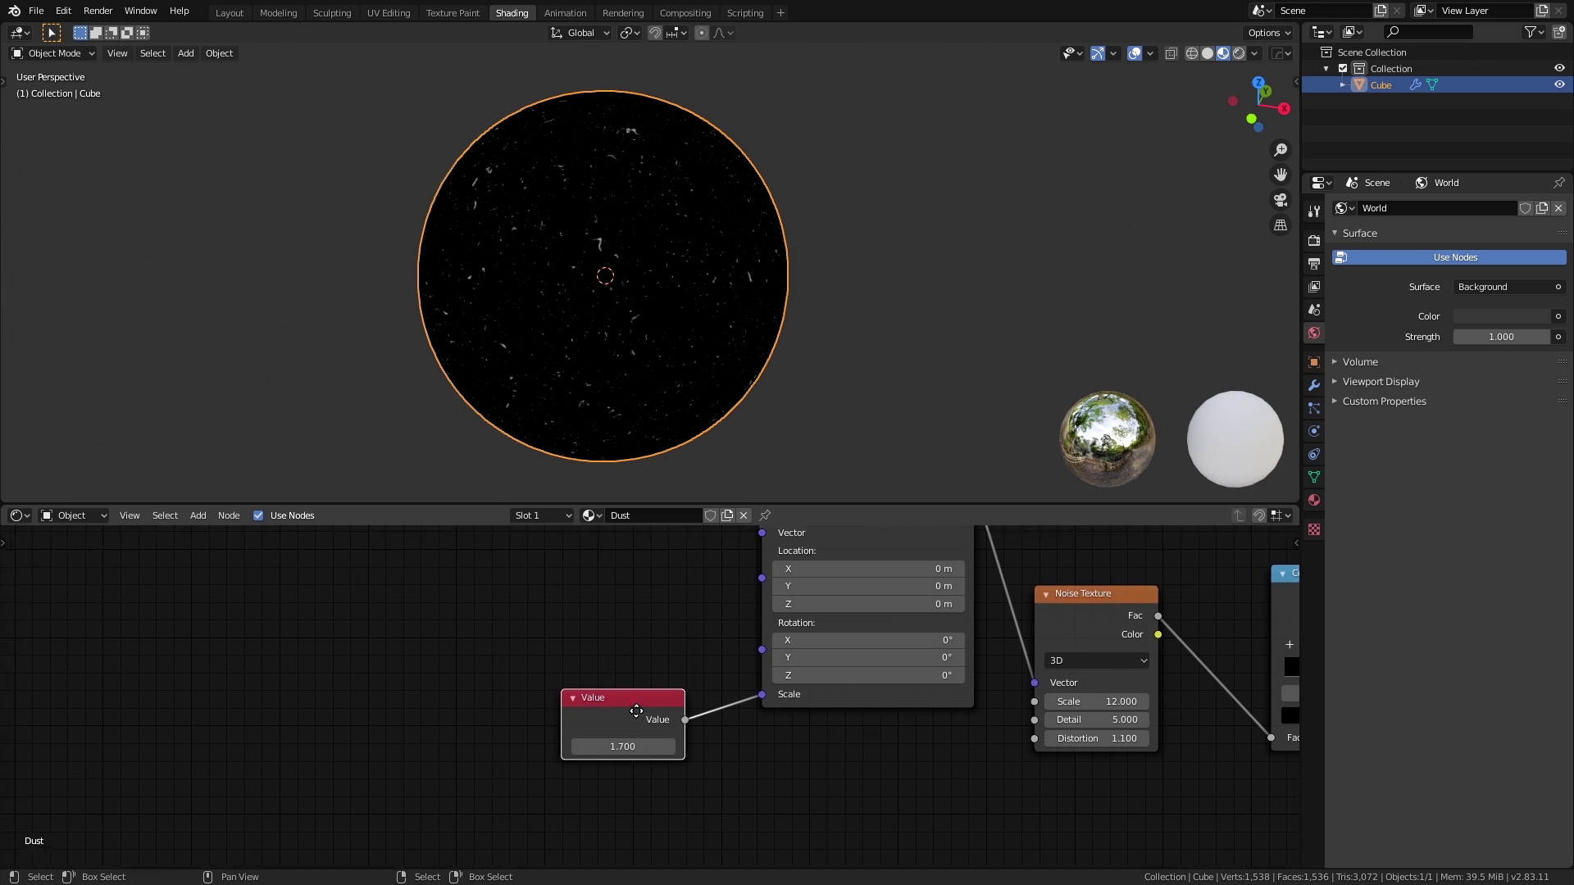
{"action": "key", "text": "x"}
Wire a Combine XYZ node into the Mapping Scale input.
{"action": "key", "text": "shift+a"}
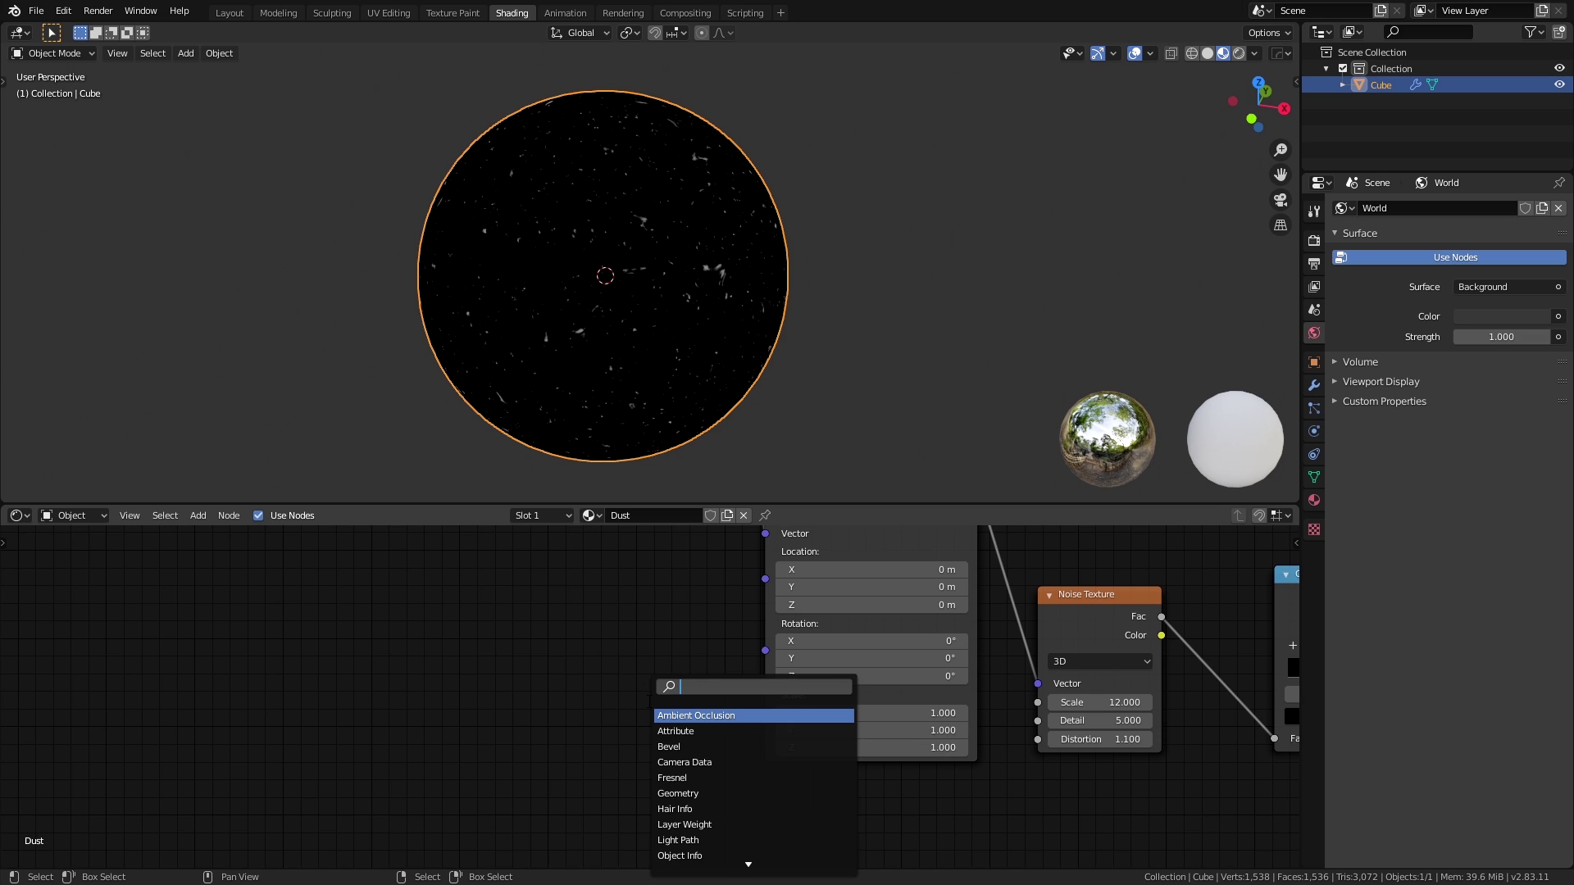
{"action": "type", "text": "comb"}
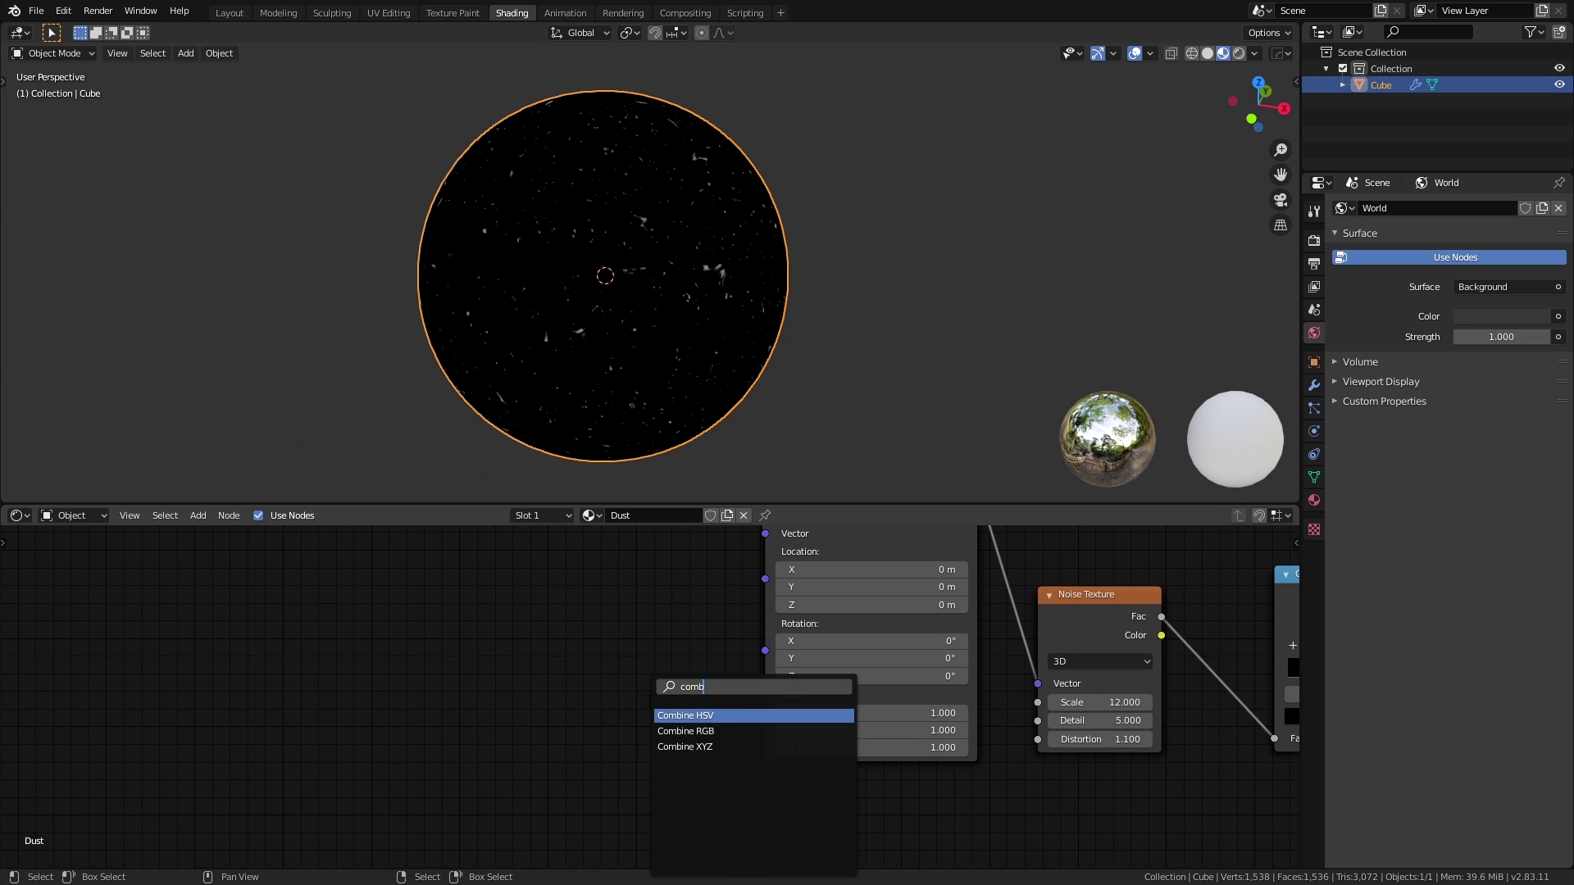
{"action": "key", "text": "Down"}
{"action": "key", "text": "Down"}
{"action": "key", "text": "Return"}
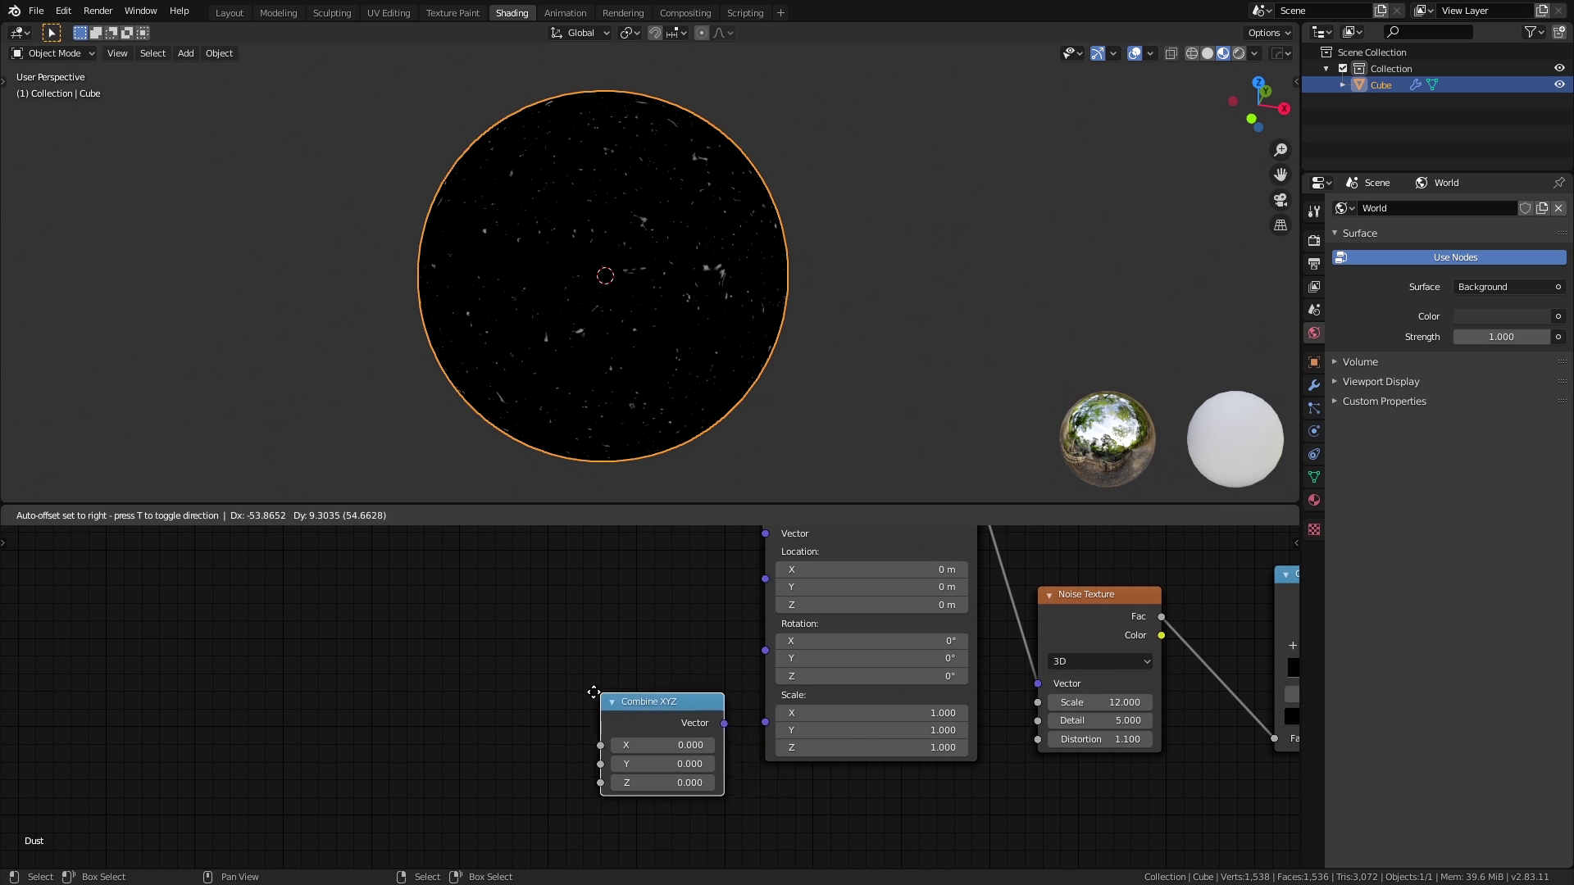
{"action": "left_click", "coordinate": [727, 738]}
{"action": "left_click_drag", "start_coordinate": [718, 722], "coordinate": [766, 722]}
{"action": "left_click_drag", "start_coordinate": [656, 700], "coordinate": [640, 656]}
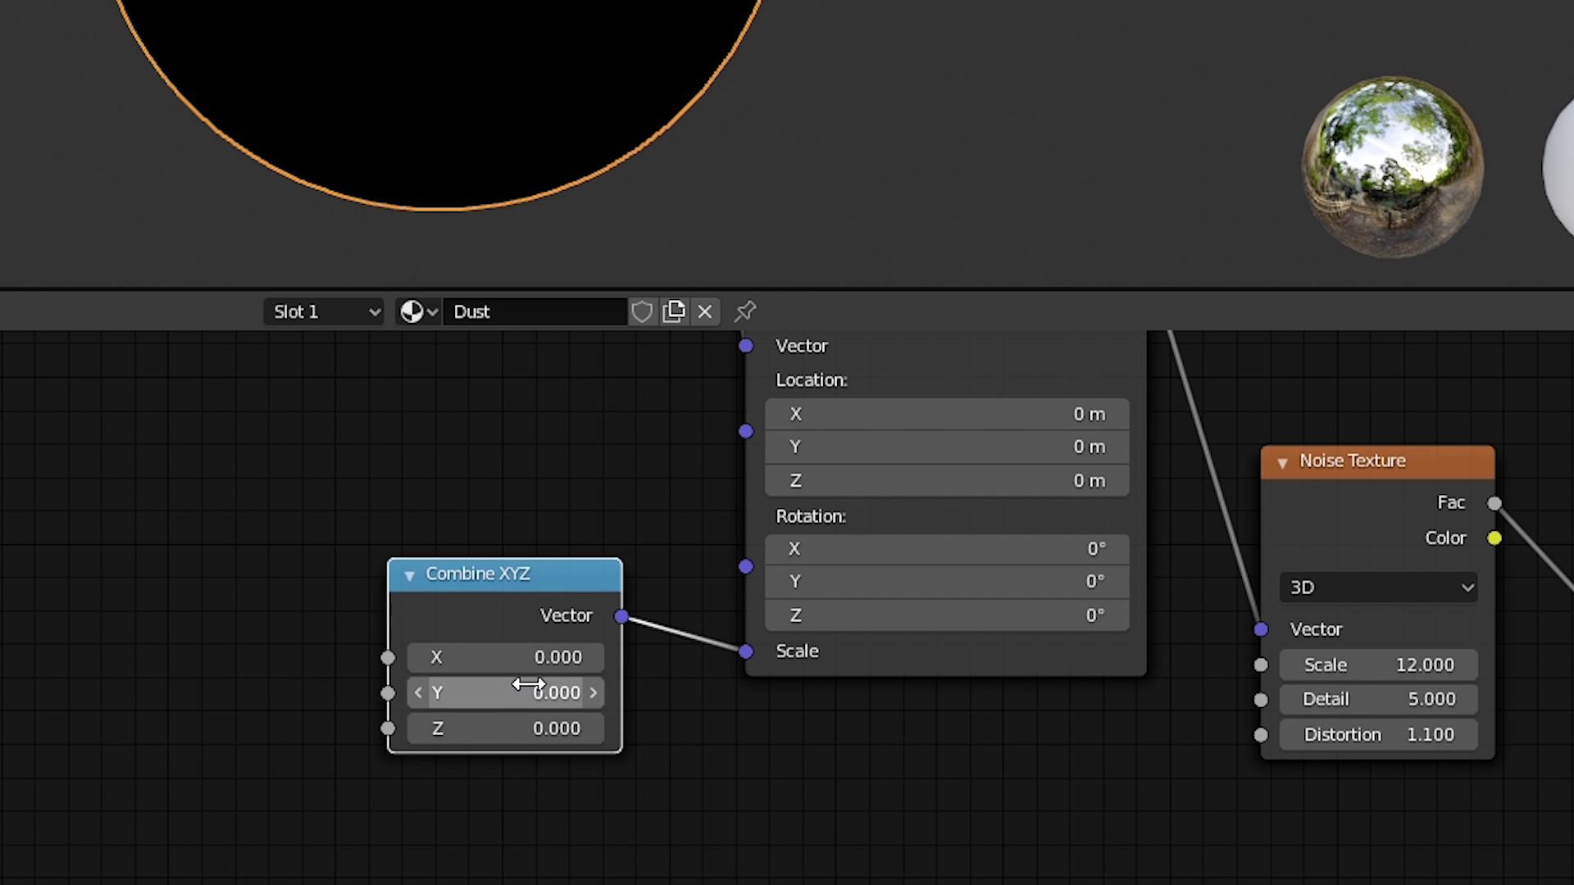
Test Combine XYZ values: Y 3.3, then 1 on all axes, then a higher tiling.
{"action": "left_click", "coordinate": [528, 692]}
{"action": "type", "text": "3.3"}
{"action": "key", "text": "Return"}
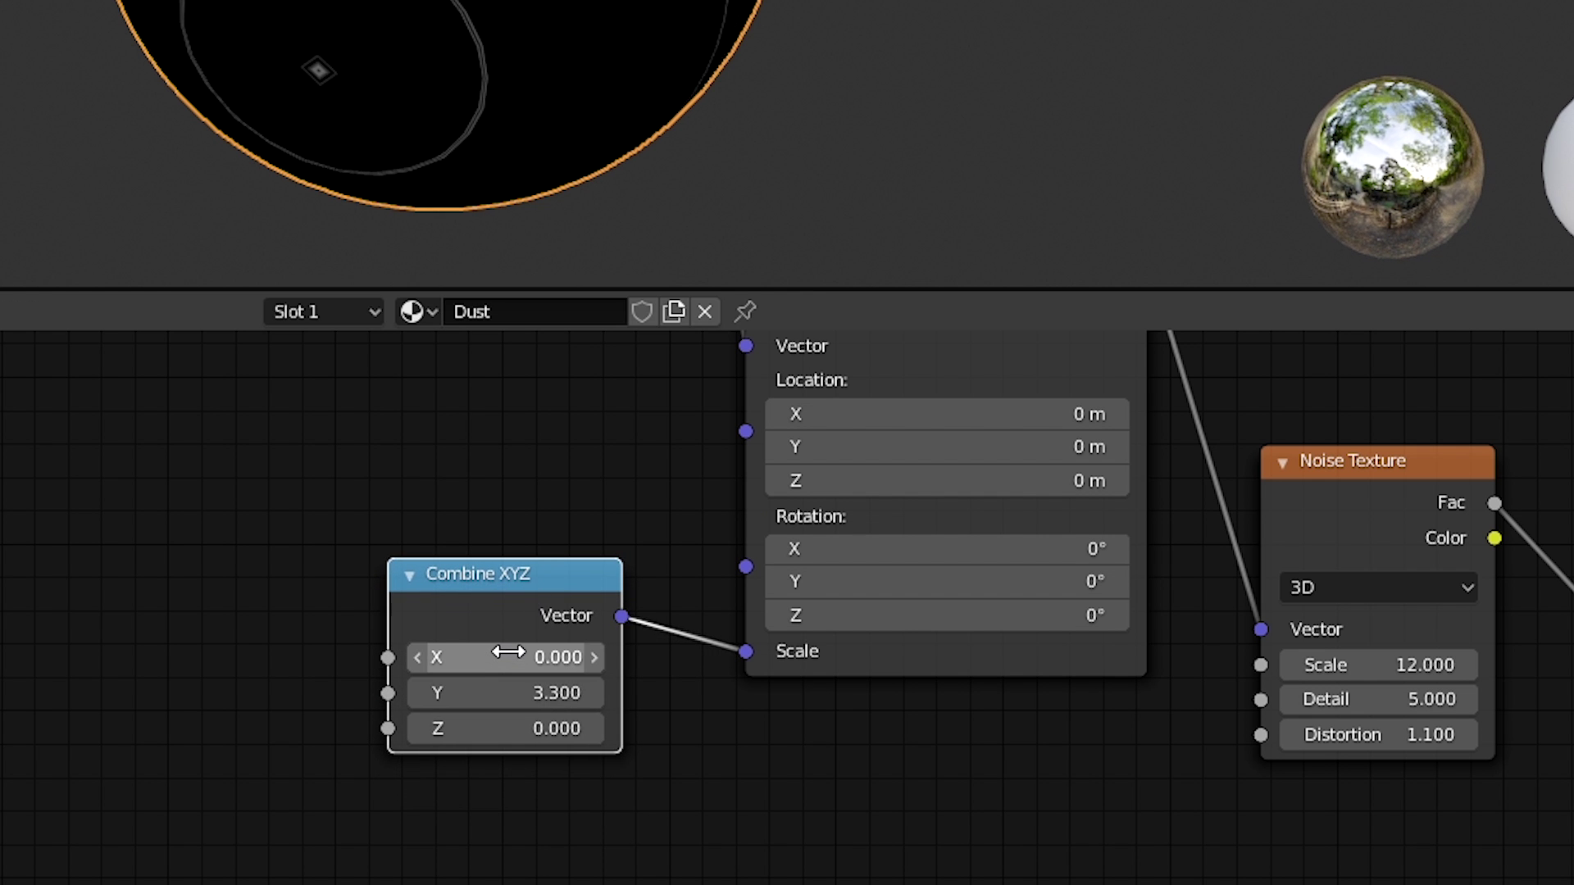
{"action": "type", "text": "1"}
{"action": "mouse_move", "coordinate": [517, 657]}
{"action": "left_mouse_down"}
{"action": "mouse_move", "coordinate": [517, 729]}
{"action": "mouse_move", "coordinate": [590, 692]}
{"action": "left_mouse_up"}
{"action": "key", "text": "Return"}
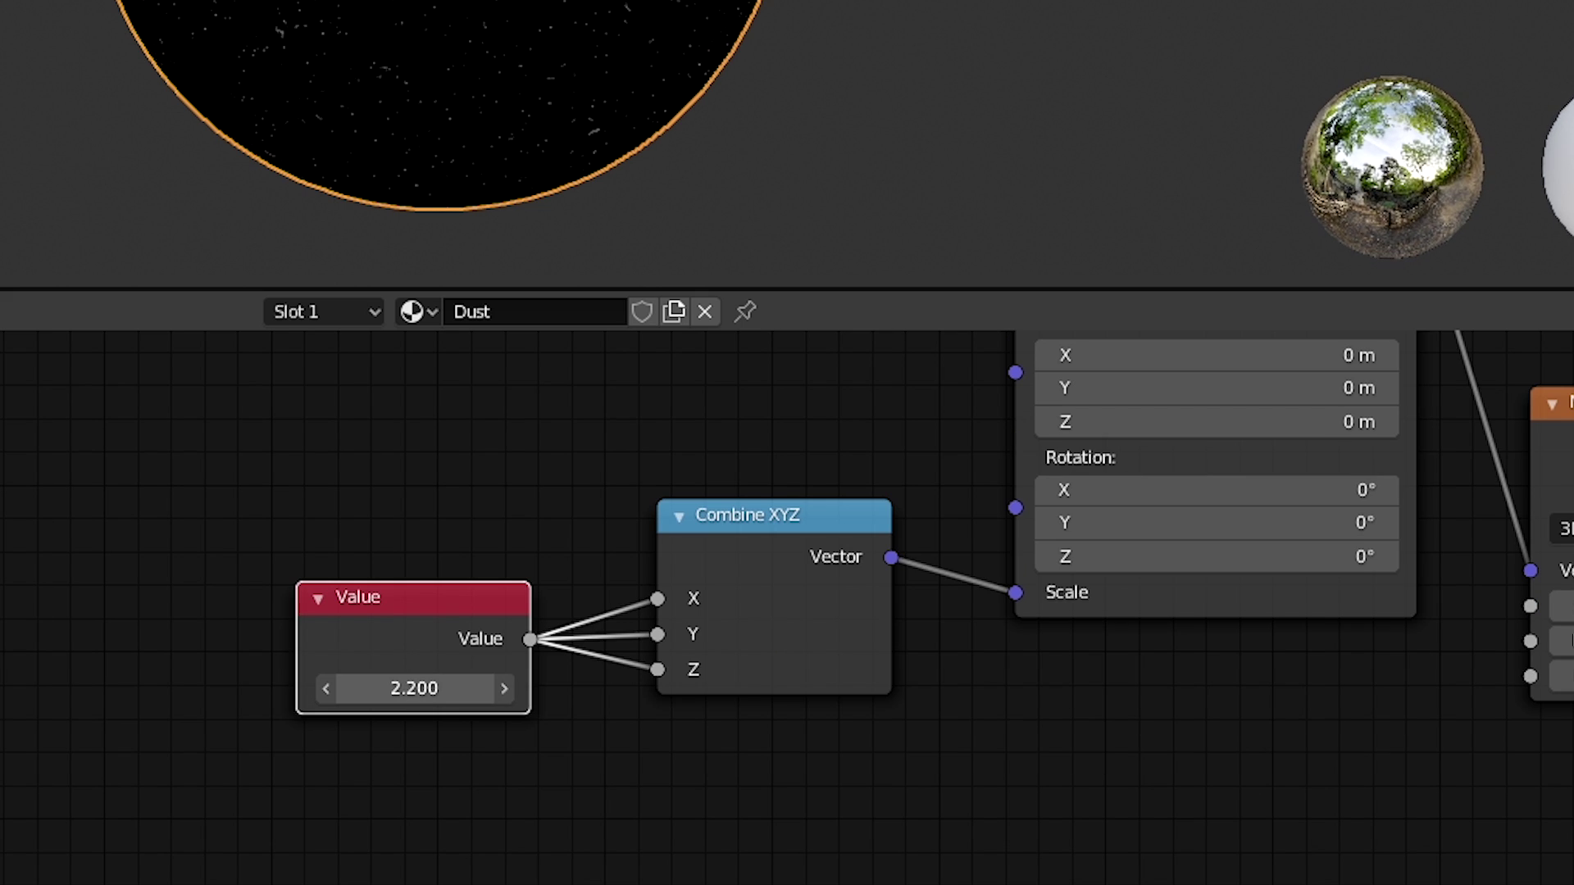
{"action": "left_click_drag", "start_coordinate": [413, 688], "coordinate": [468, 687]}
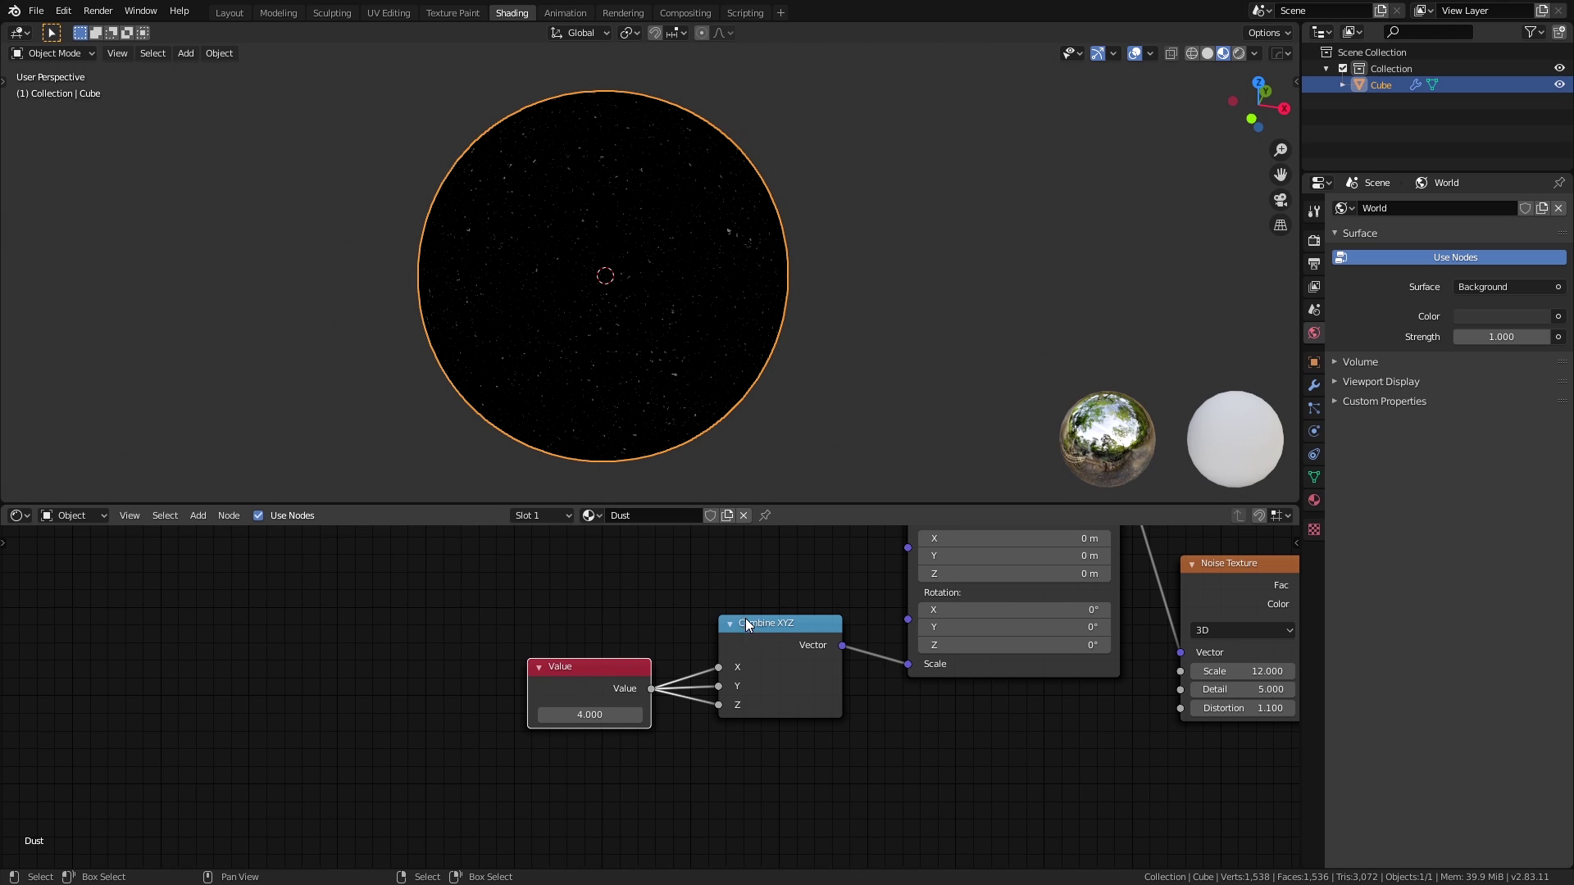
Remove Combine XYZ and set the master Value node beside Mapping to 5.
{"action": "left_click", "coordinate": [746, 619]}
{"action": "key", "text": "ctrl+x"}
{"action": "left_click", "coordinate": [582, 677]}
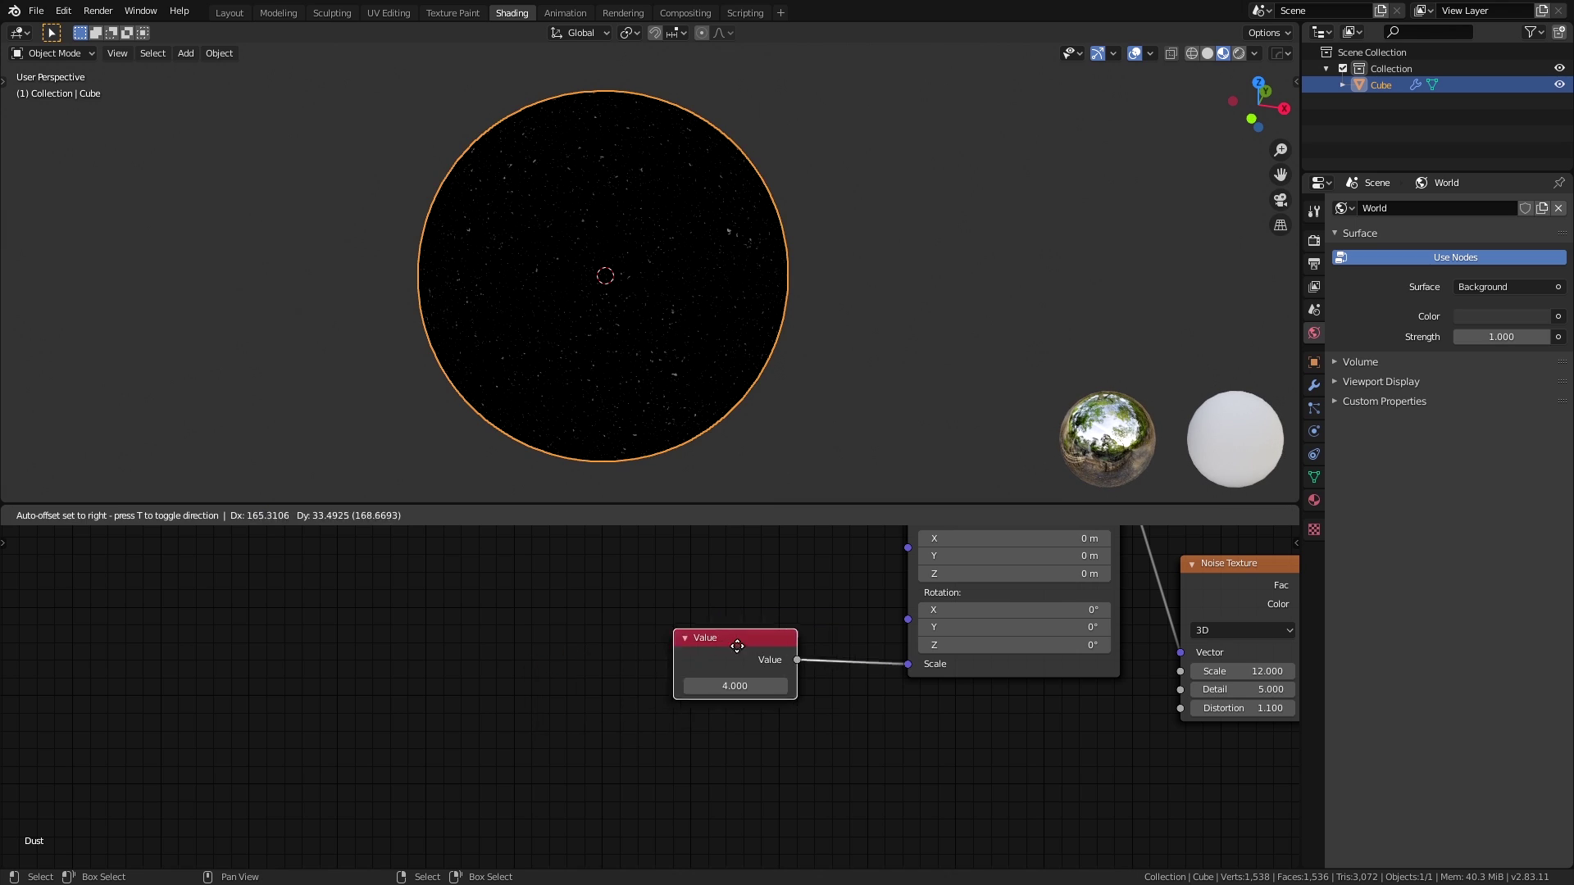
{"action": "left_click_drag", "start_coordinate": [582, 677], "coordinate": [738, 653]}
{"action": "scroll", "coordinate": [700, 686], "scroll_direction": "up", "scroll_amount": 1}
{"action": "scroll", "coordinate": [699, 687], "scroll_direction": "up", "scroll_amount": 1}
{"action": "left_click", "coordinate": [699, 688]}
{"action": "type", "text": "5"}
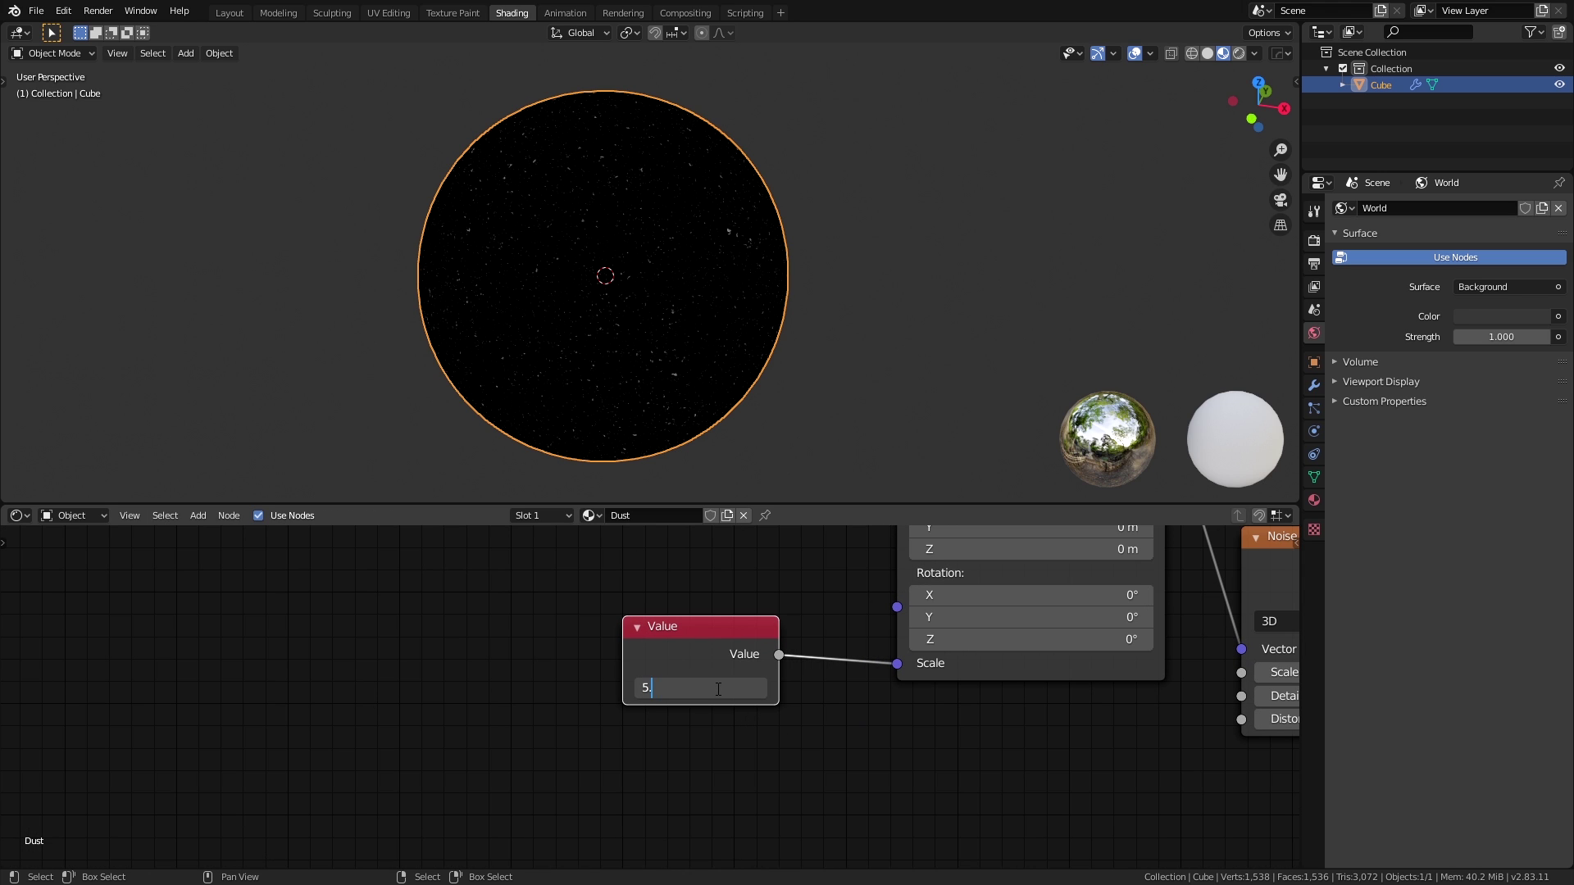
Confirm tiling 5, tilt Mapping rotation Y to 22.2°, and set lower Noise scale 20.
{"action": "key", "text": "Return"}
{"action": "scroll", "coordinate": [650, 320], "scroll_direction": "up", "scroll_amount": 4}
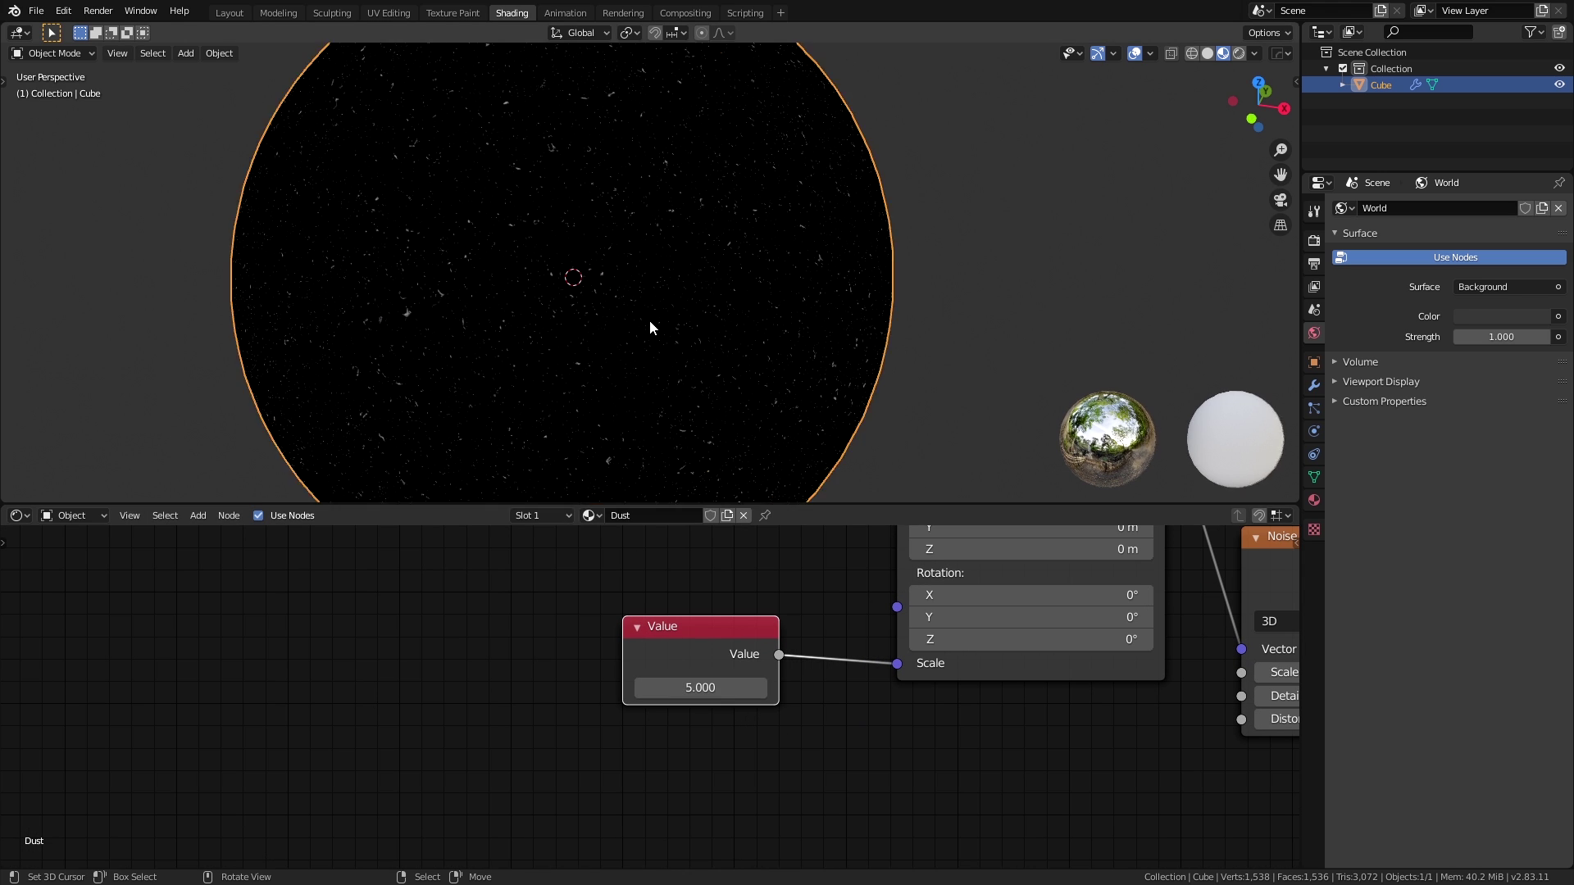
{"action": "scroll", "coordinate": [648, 325], "scroll_direction": "up", "scroll_amount": 1}
{"action": "scroll", "coordinate": [647, 330], "scroll_direction": "down", "scroll_amount": 1}
{"action": "scroll", "coordinate": [676, 321], "scroll_direction": "up", "scroll_amount": 1}
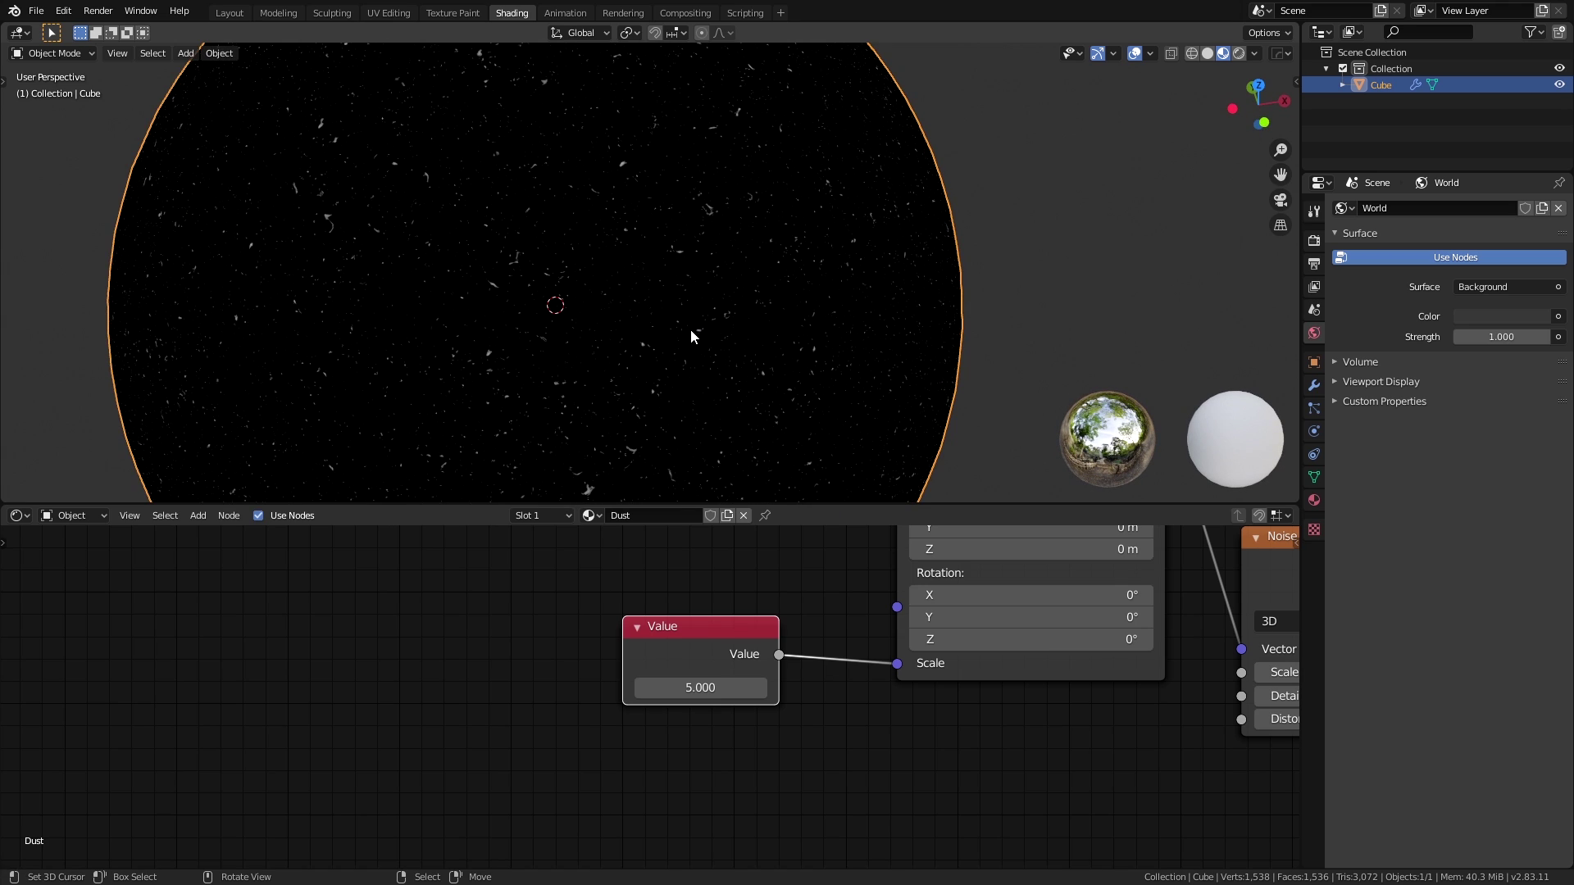
{"action": "scroll", "coordinate": [693, 329], "scroll_direction": "down", "scroll_amount": 2}
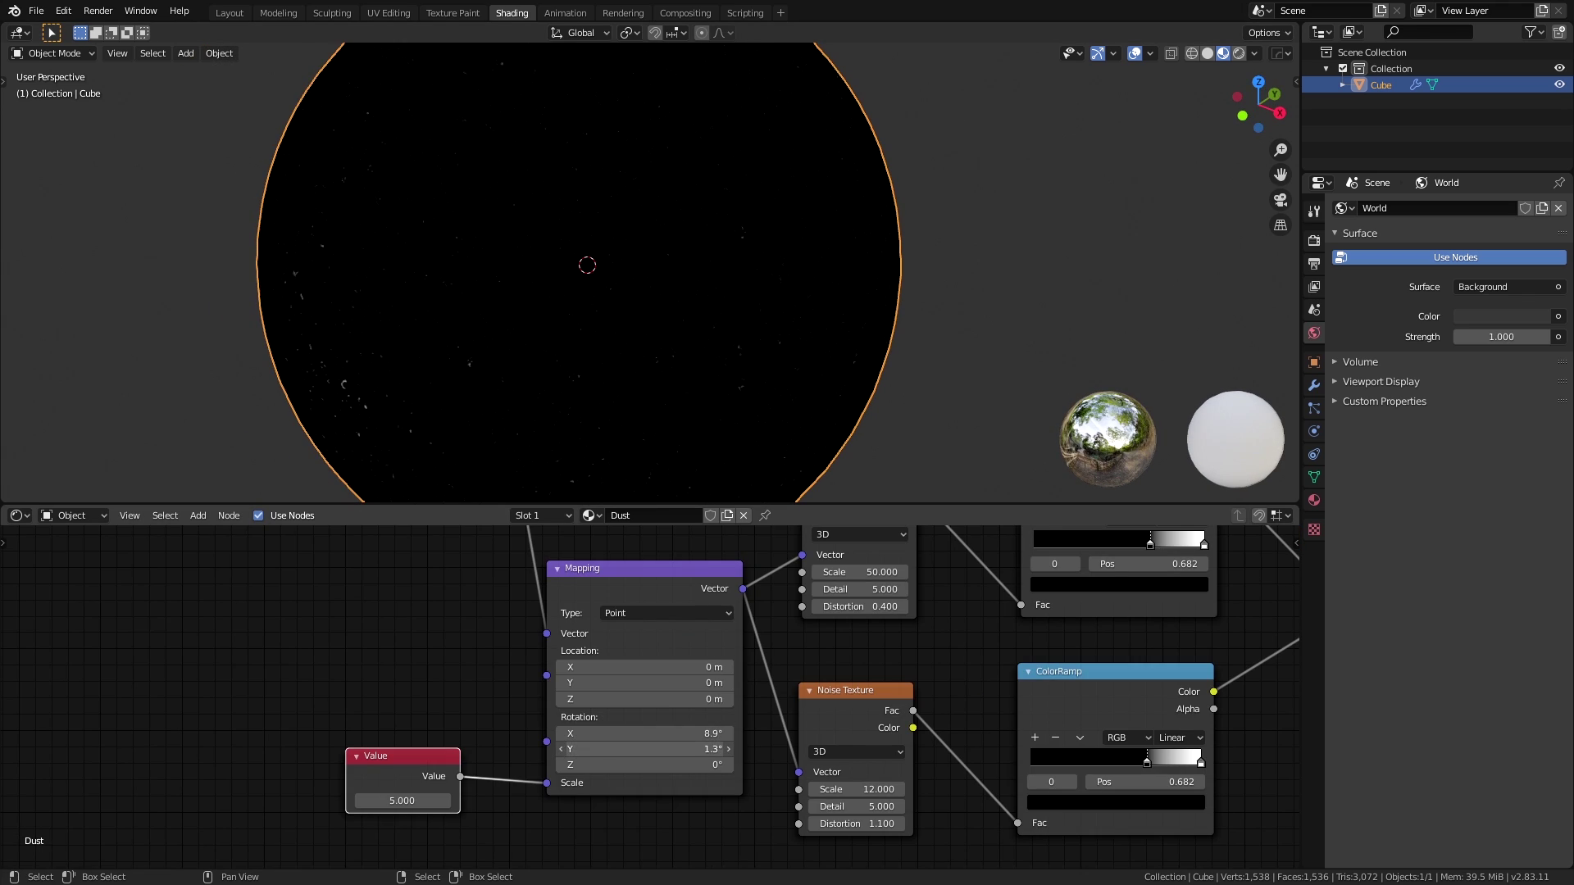
{"action": "left_click_drag", "start_coordinate": [623, 753], "coordinate": [664, 762]}
{"action": "key", "text": "Home"}
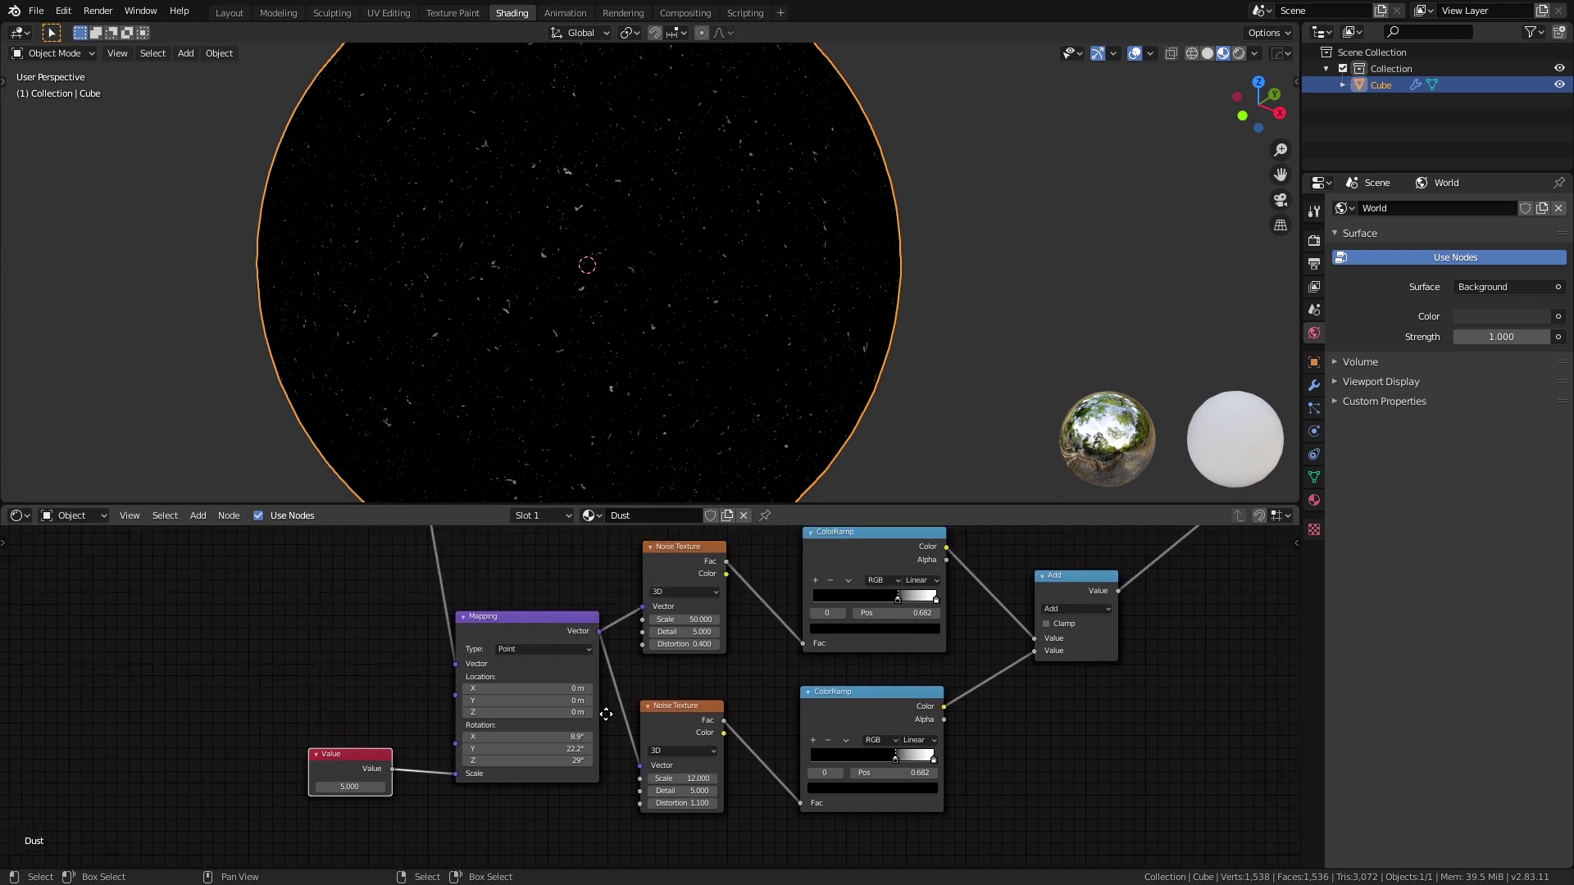
{"action": "scroll", "coordinate": [641, 309], "scroll_direction": "down", "scroll_amount": 2}
{"action": "scroll", "coordinate": [658, 723], "scroll_direction": "up", "scroll_amount": 1}
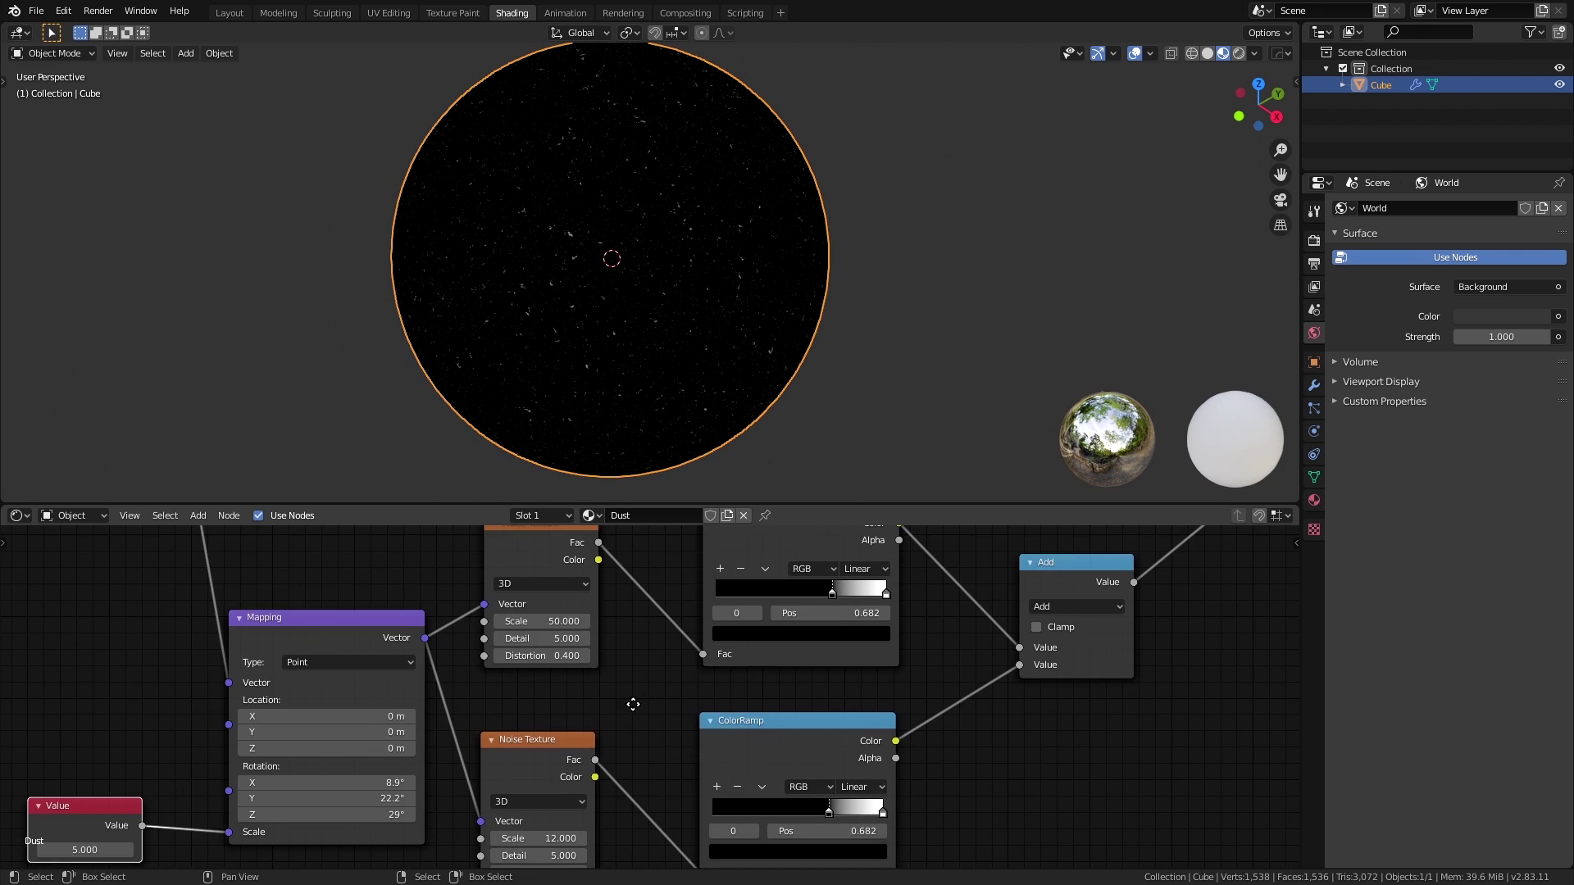
{"action": "scroll", "coordinate": [677, 717], "scroll_direction": "up", "scroll_amount": 1}
{"action": "scroll", "coordinate": [696, 711], "scroll_direction": "up", "scroll_amount": 2}
{"action": "middle_click_drag", "start_coordinate": [697, 712], "coordinate": [697, 724]}
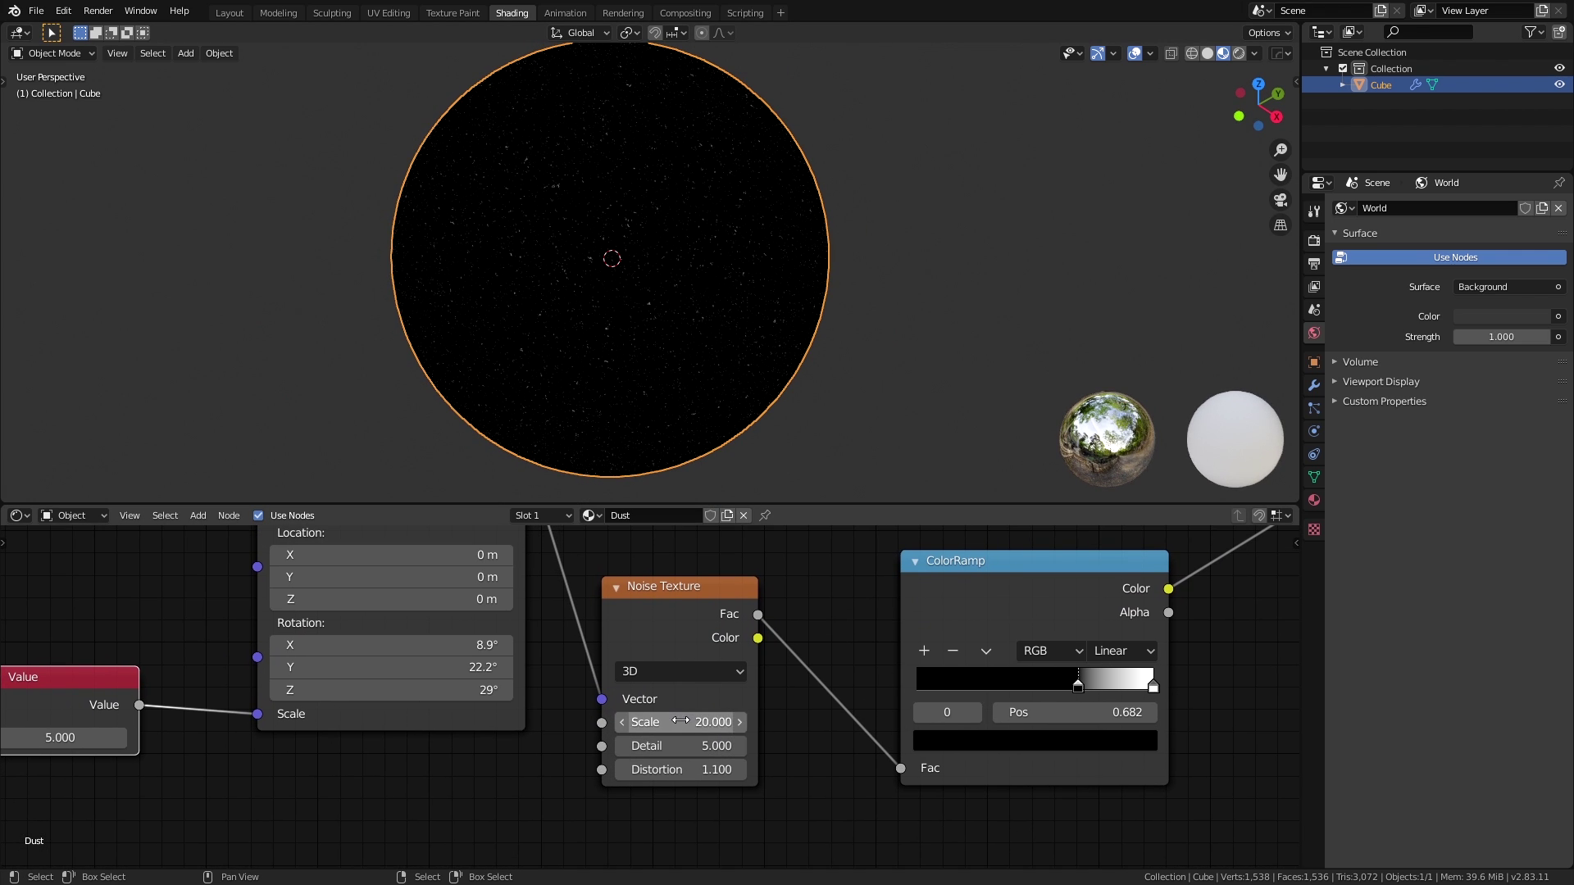
{"action": "key", "text": "Return"}
{"action": "scroll", "coordinate": [706, 487], "scroll_direction": "up", "scroll_amount": 1}
Join the two selected Add nodes with a new math node.
{"action": "key", "text": "Home"}
{"action": "left_click_drag", "start_coordinate": [738, 562], "coordinate": [680, 795]}
{"action": "key", "text": "ctrl+0"}
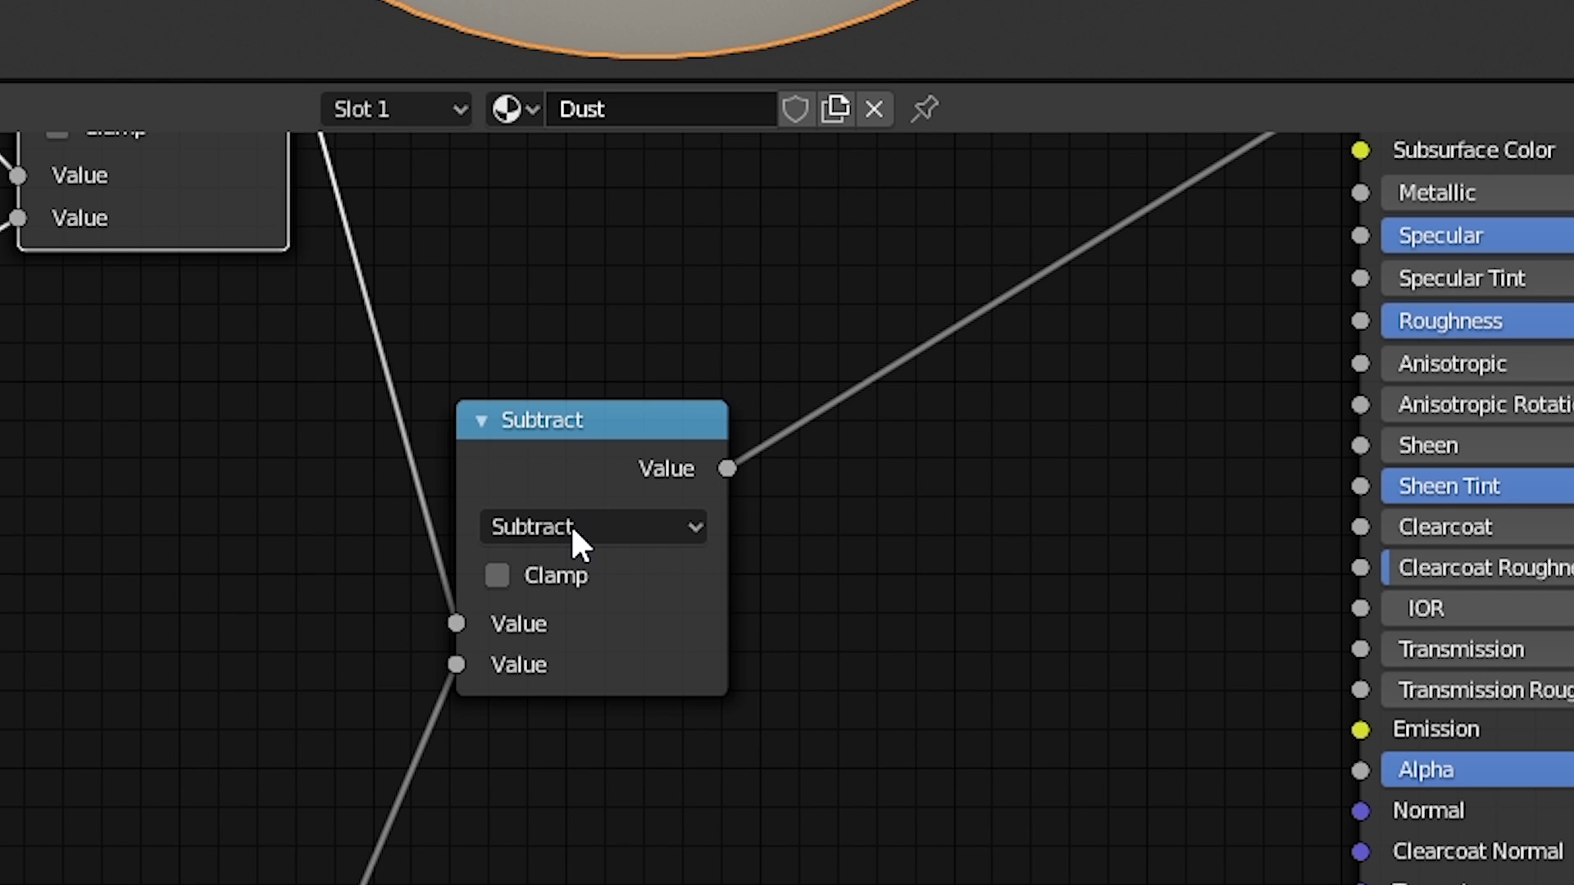
{"action": "scroll", "coordinate": [616, 693], "scroll_direction": "down", "scroll_amount": 1, "text": "ctrl"}
{"action": "scroll", "coordinate": [617, 692], "scroll_direction": "down", "scroll_amount": 1, "text": "ctrl"}
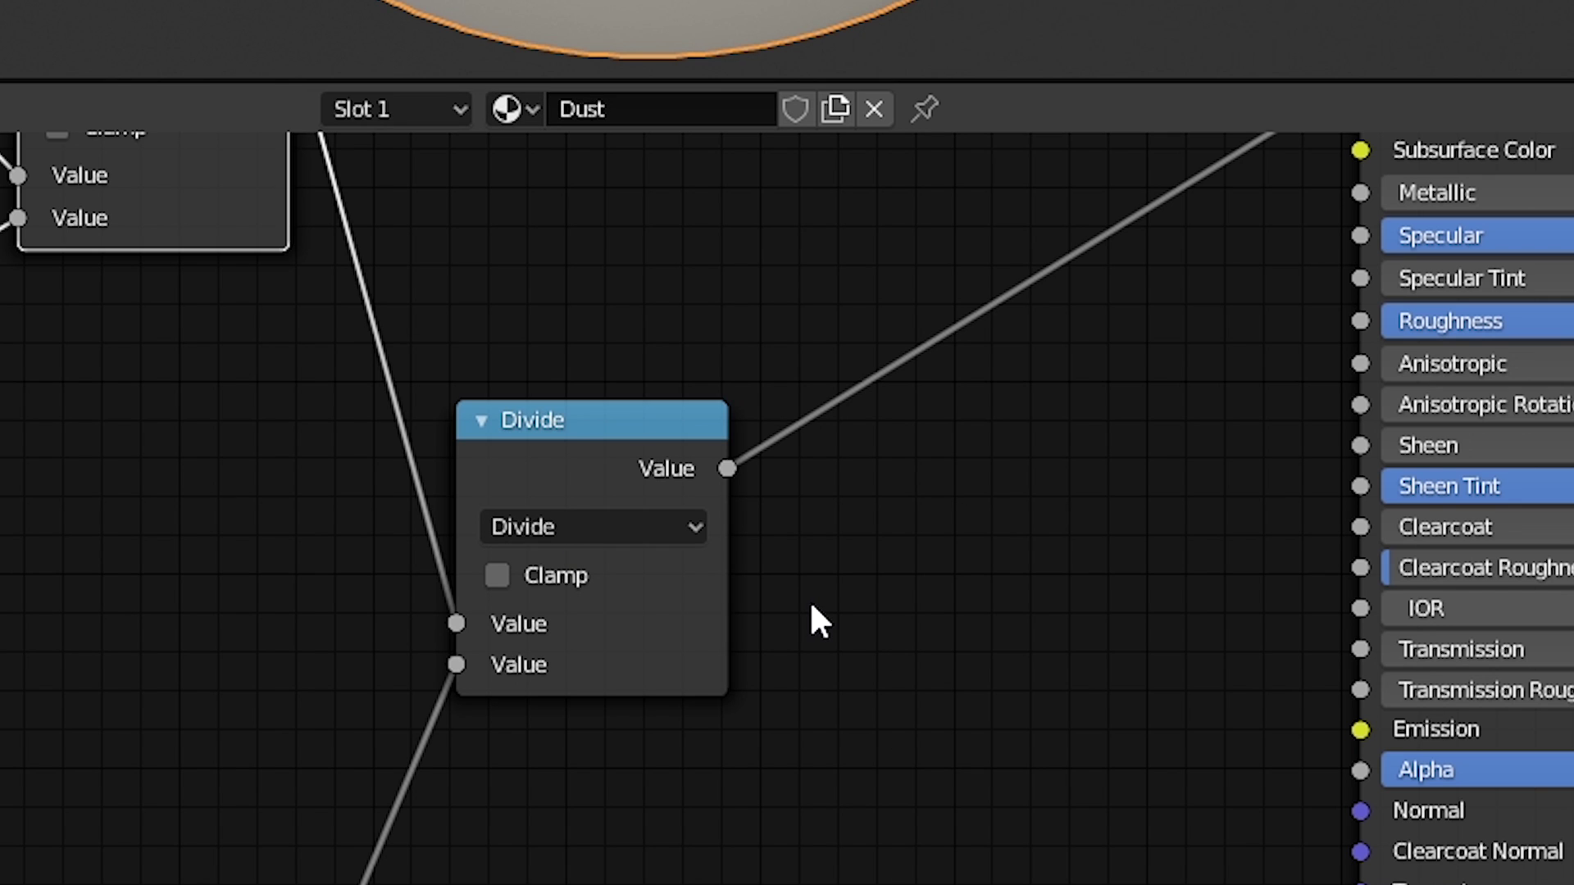
{"action": "scroll", "coordinate": [809, 598], "scroll_direction": "up", "scroll_amount": 3, "text": "ctrl"}
Insert another math node on the link and make the middle one Multiply at 0.5.
{"action": "middle_click_drag", "start_coordinate": [853, 710], "coordinate": [627, 802]}
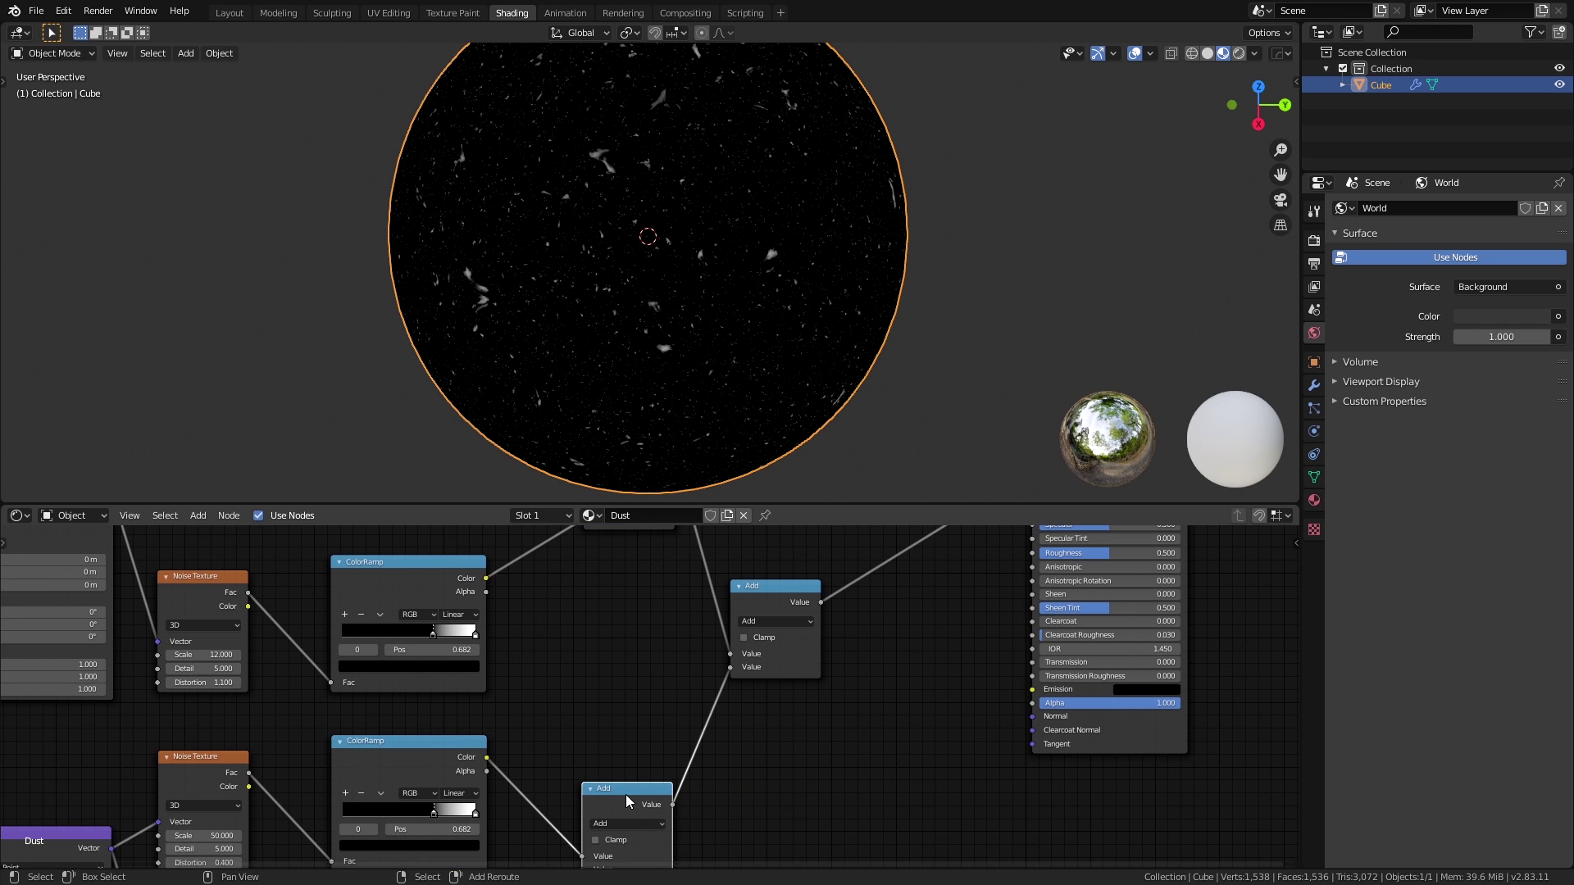
{"action": "key", "text": "shift+d"}
{"action": "left_click", "coordinate": [722, 694]}
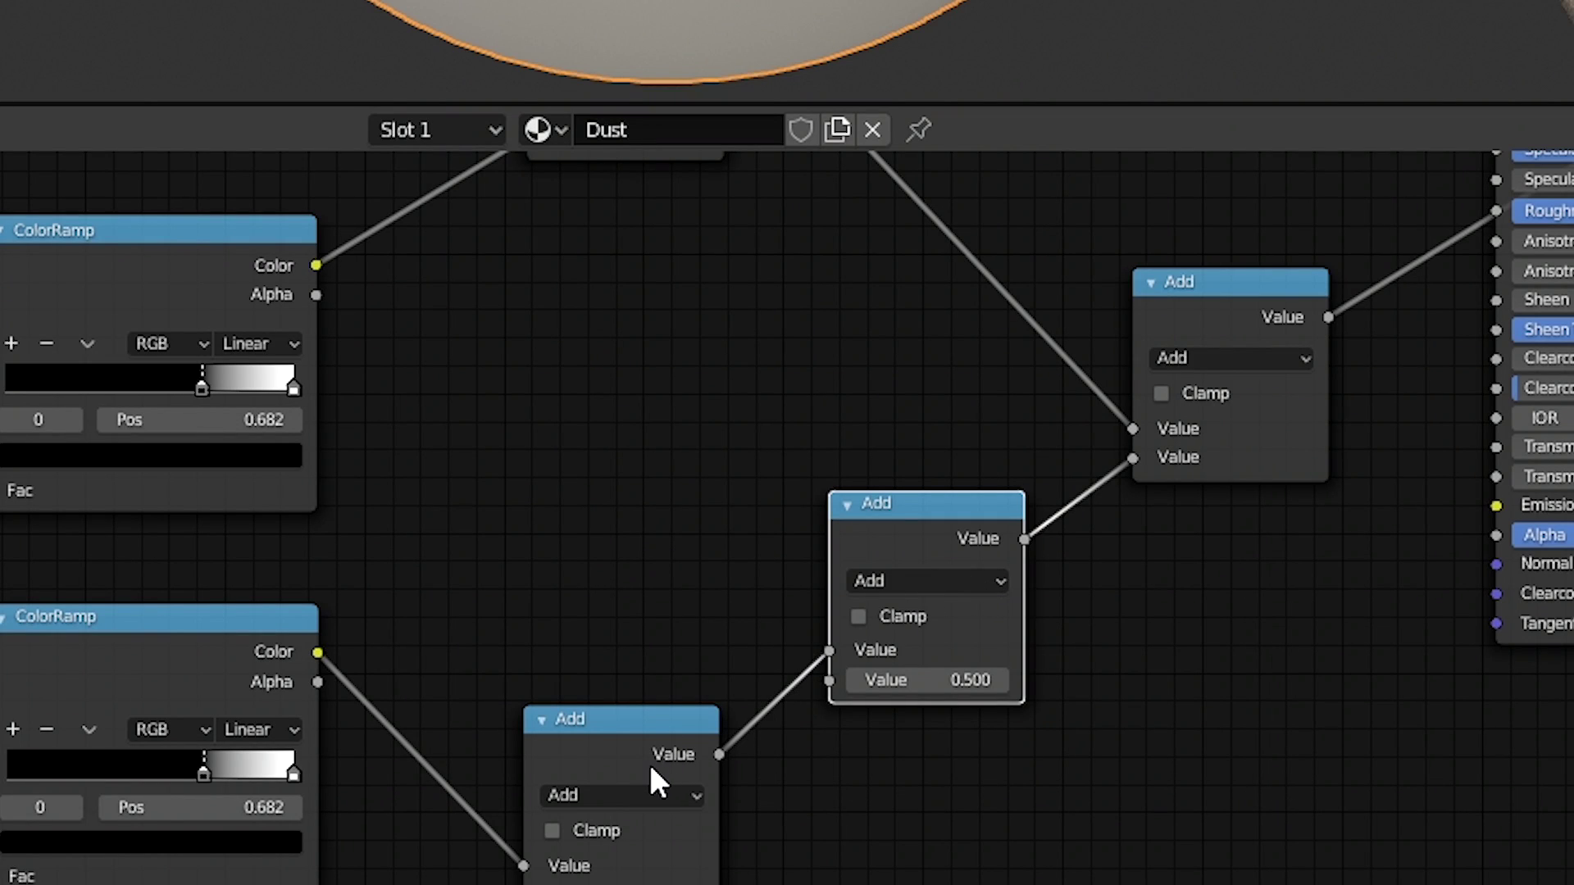
{"action": "left_click", "coordinate": [928, 580]}
{"action": "left_click", "coordinate": [898, 291]}
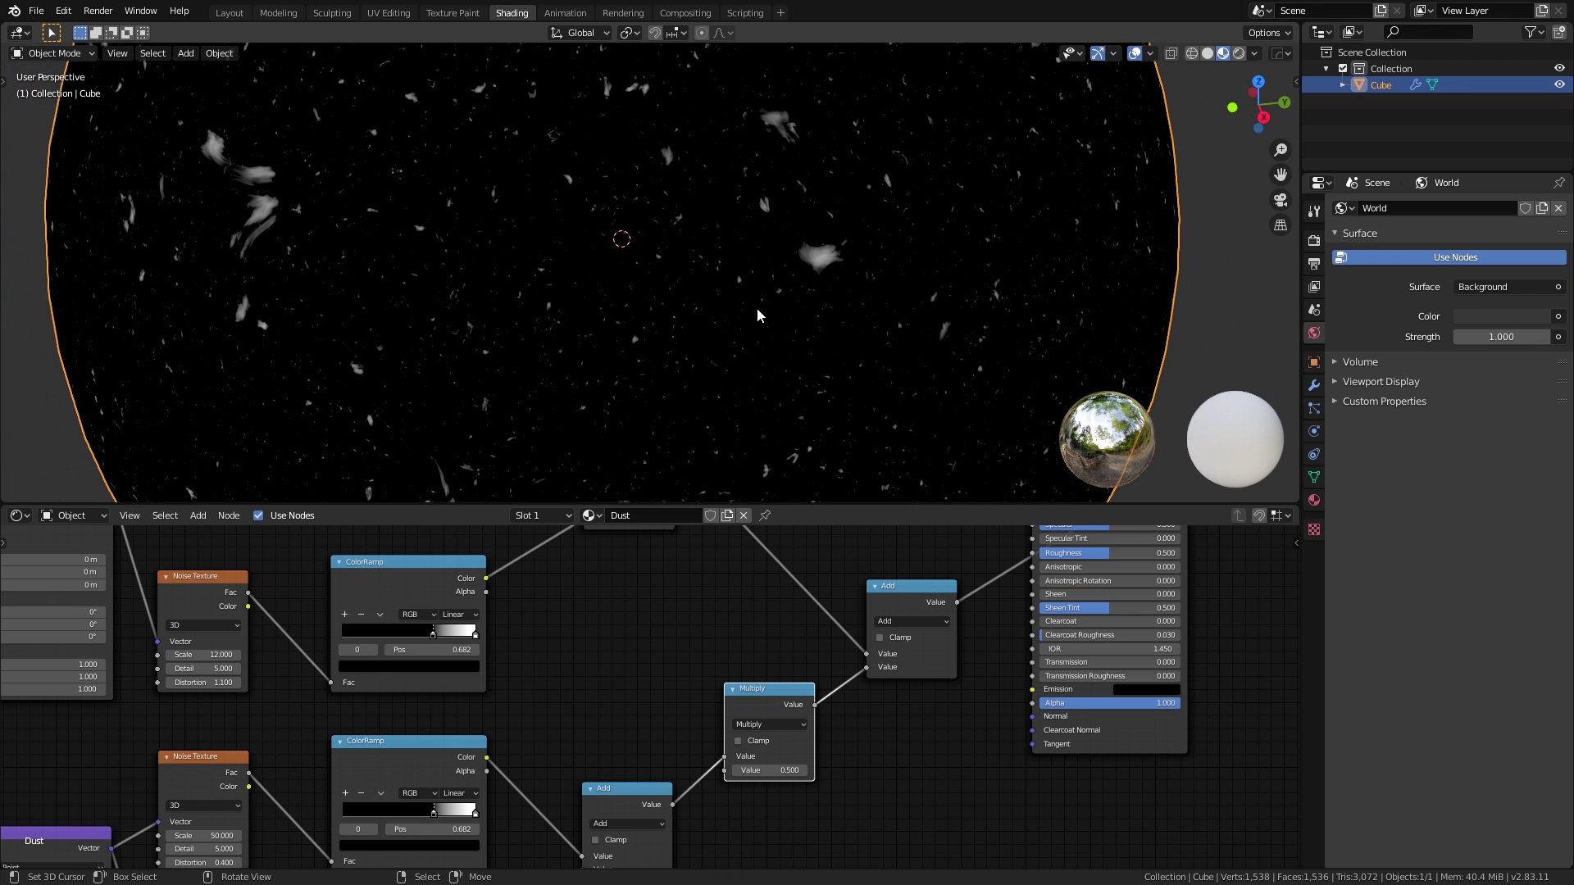
{"action": "scroll", "coordinate": [757, 308], "scroll_direction": "down", "scroll_amount": 5}
{"action": "scroll", "coordinate": [757, 313], "scroll_direction": "up", "scroll_amount": 6}
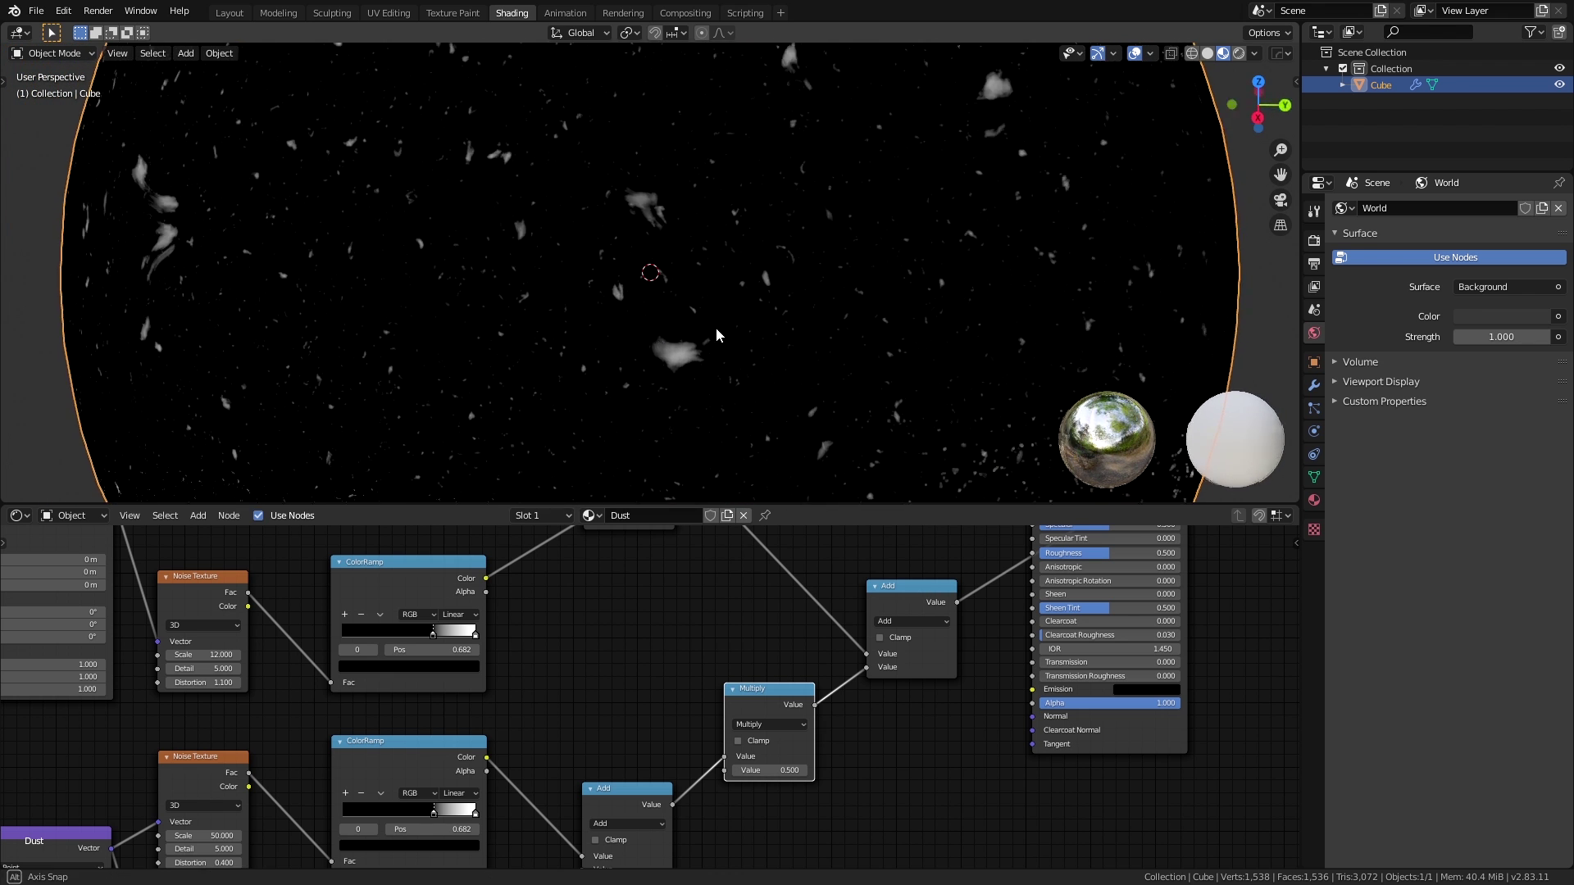
{"action": "mouse_move", "coordinate": [713, 328]}
{"action": "middle_mouse_down"}
{"action": "mouse_move", "coordinate": [676, 356]}
{"action": "mouse_move", "coordinate": [689, 376]}
{"action": "mouse_move", "coordinate": [768, 314]}
{"action": "middle_mouse_up"}
{"action": "scroll", "coordinate": [720, 379], "scroll_direction": "down", "scroll_amount": 3}
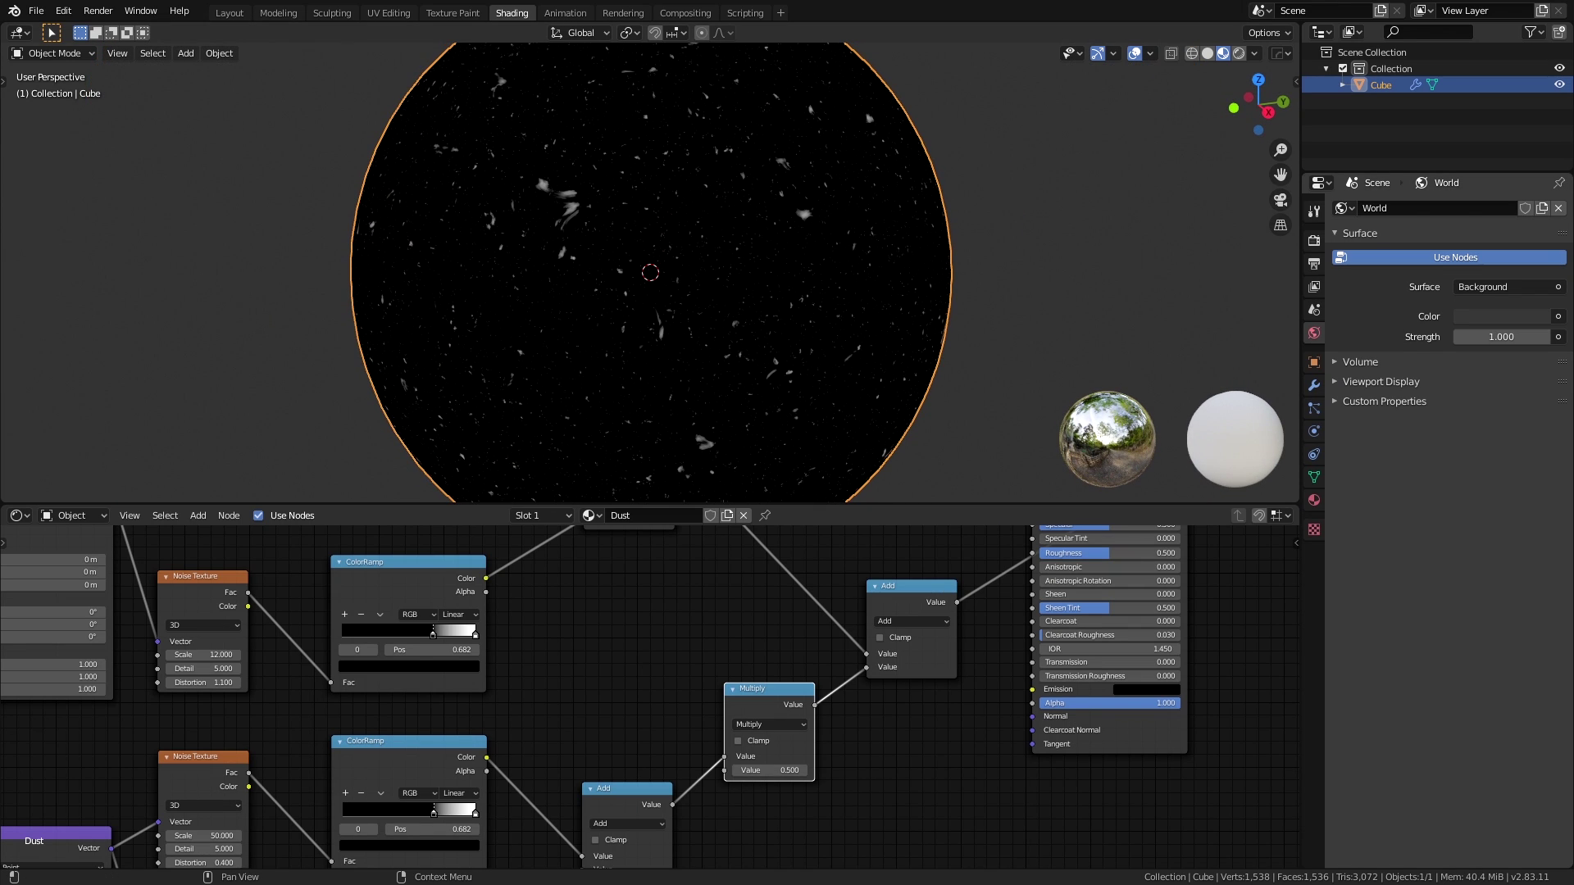
Add a Musgrave Texture node in empty space of the node editor.
{"action": "middle_click_drag", "start_coordinate": [246, 802], "coordinate": [727, 663]}
{"action": "key", "text": "shift+a"}
{"action": "left_click", "coordinate": [725, 663]}
{"action": "type", "text": "mus"}
{"action": "key", "text": "Return"}
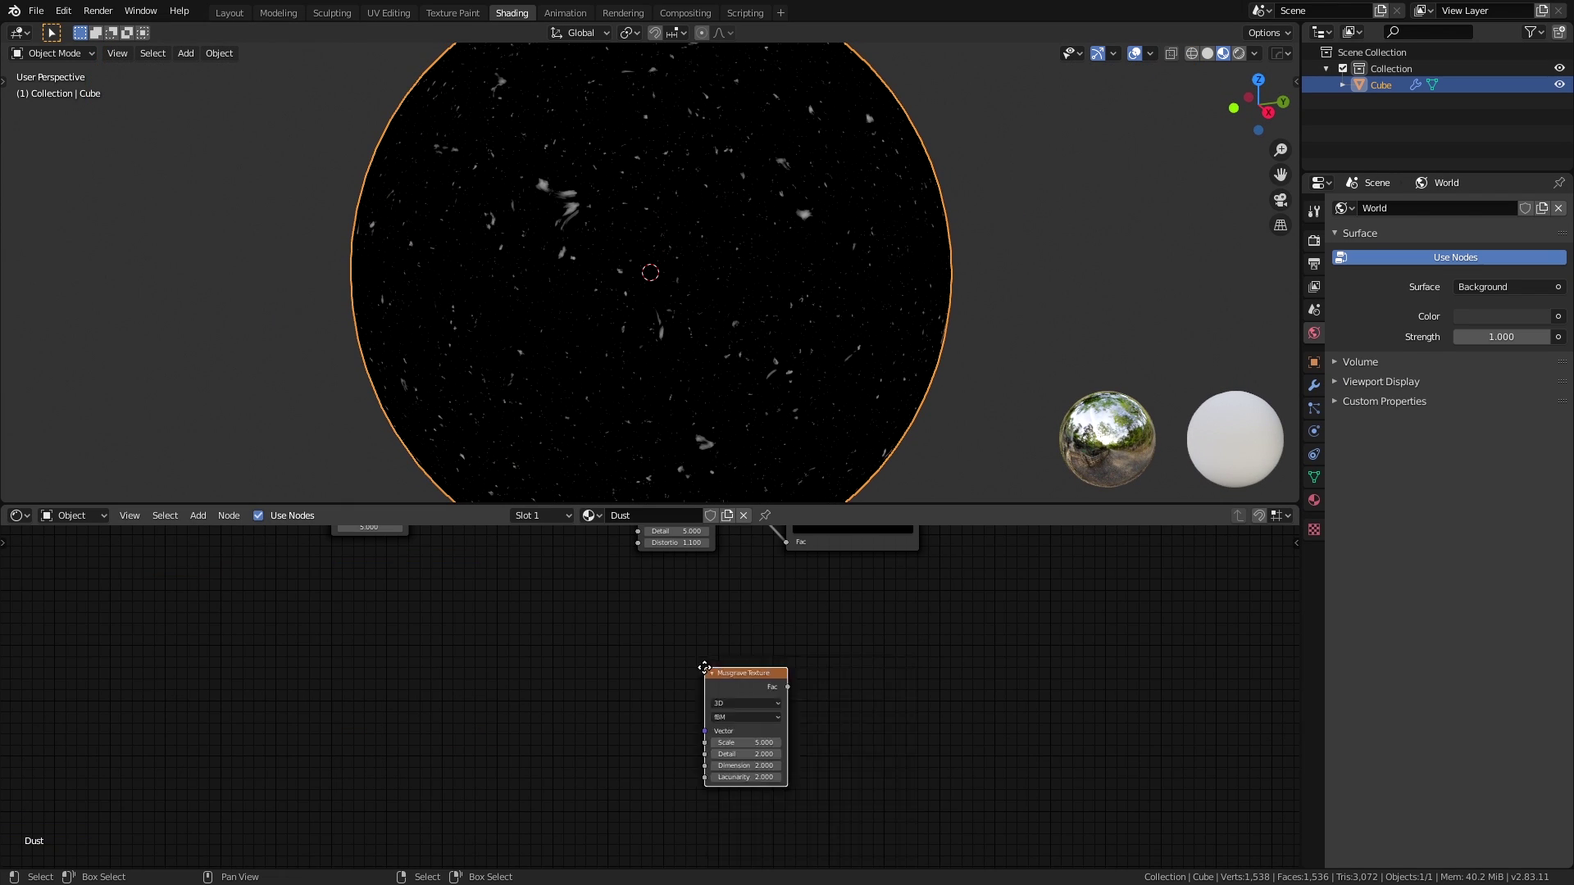
{"action": "left_click", "coordinate": [658, 728]}
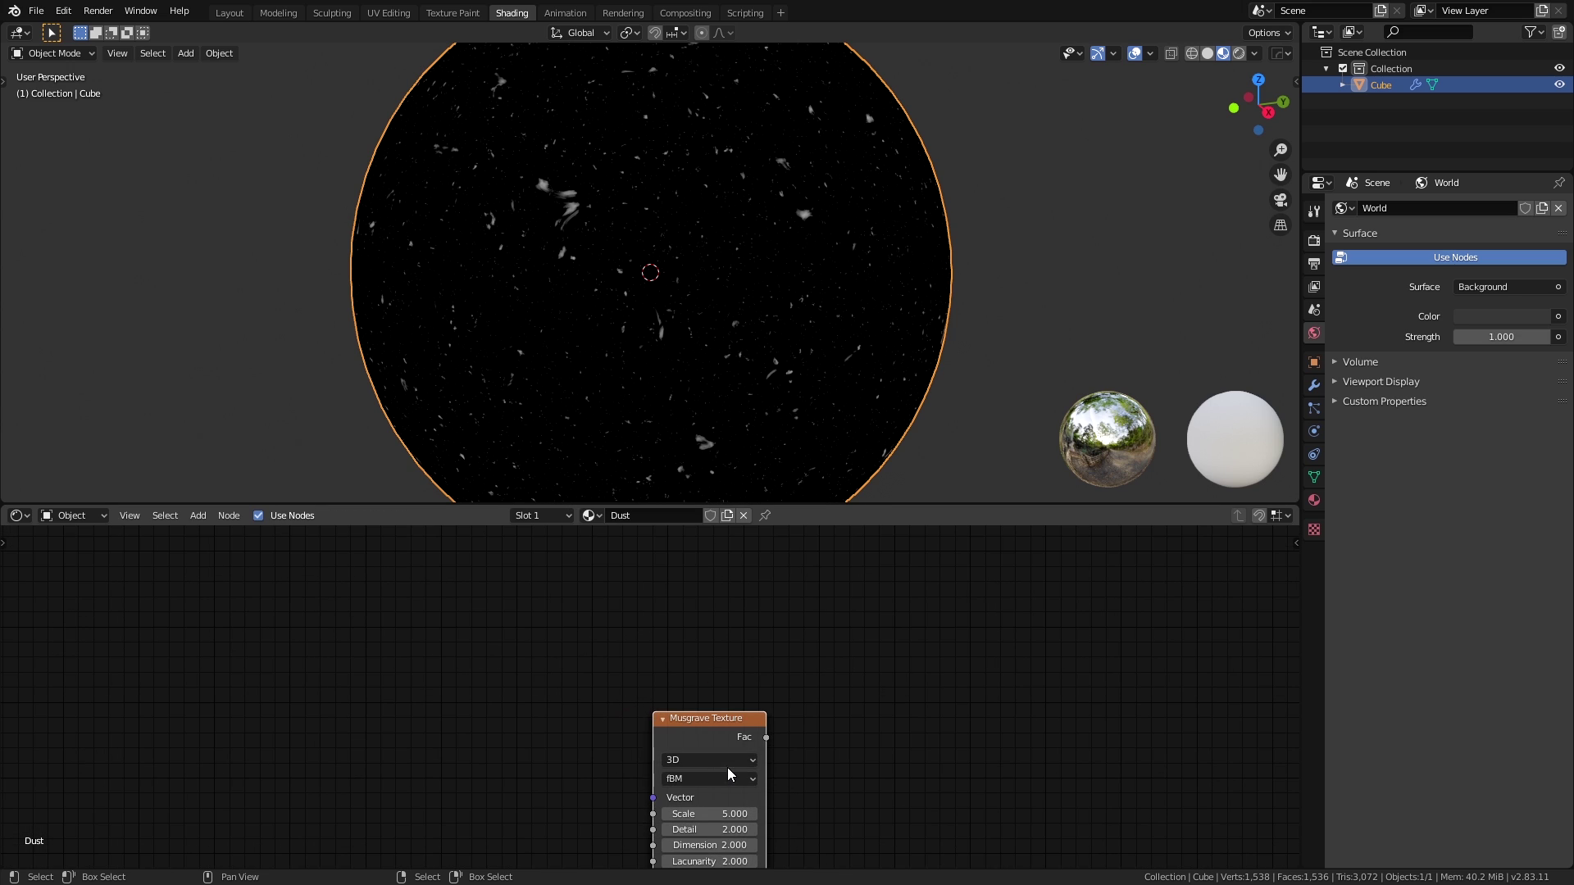
{"action": "scroll", "coordinate": [667, 692], "scroll_direction": "up", "scroll_amount": 2}
{"action": "scroll", "coordinate": [667, 699], "scroll_direction": "up", "scroll_amount": 1}
Set the Musgrave to Ridged Multifractal with scale 80 and offset 0.64.
{"action": "left_click", "coordinate": [650, 698]}
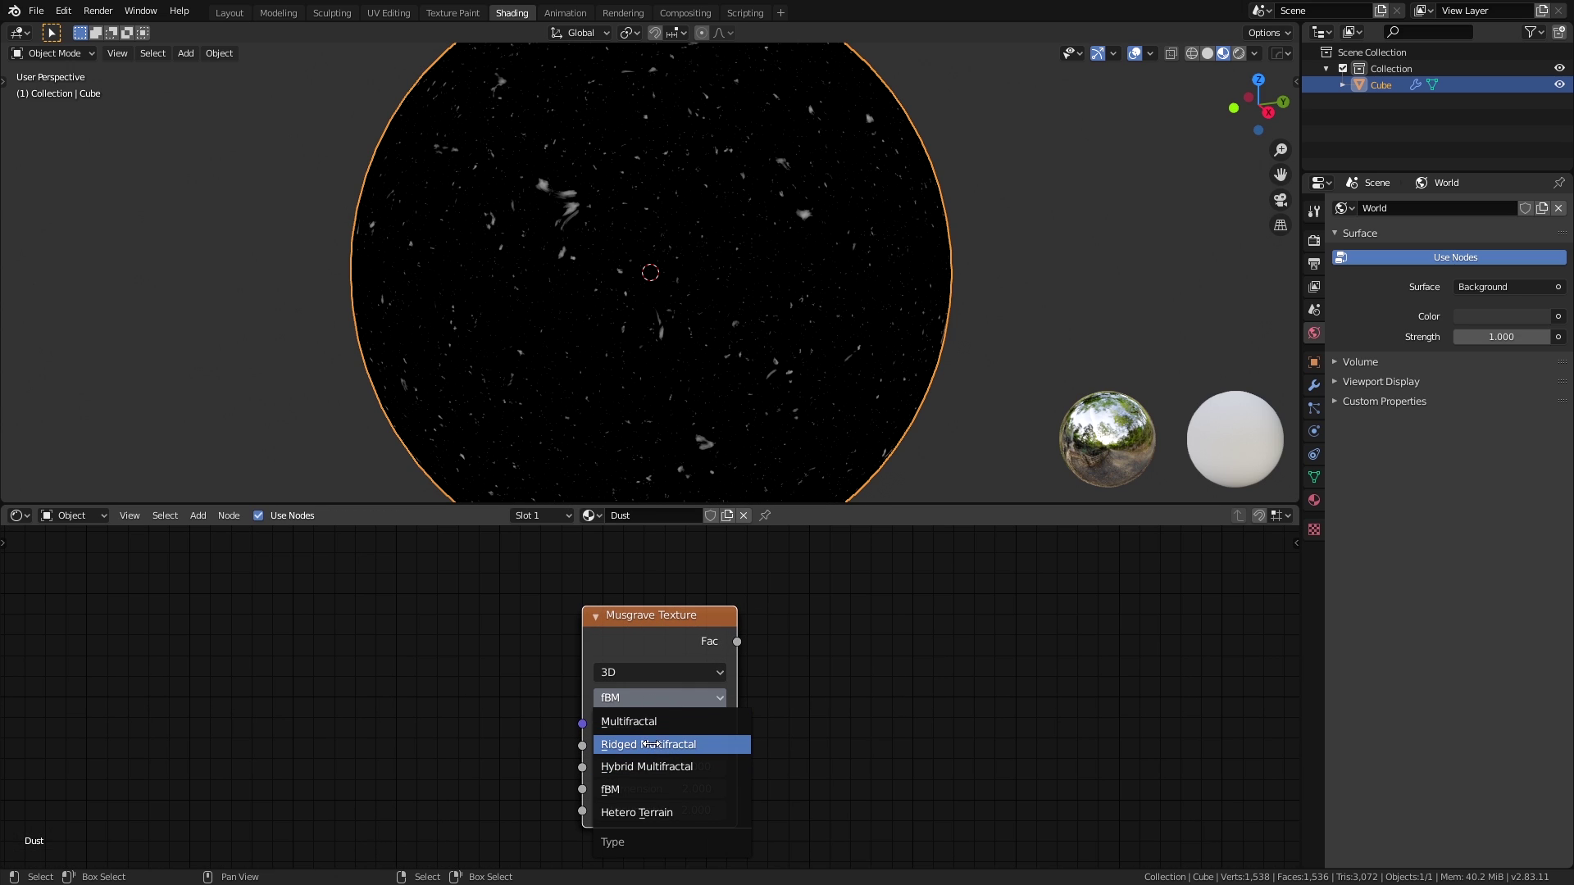
{"action": "left_click", "coordinate": [621, 747]}
{"action": "left_click", "coordinate": [659, 745]}
{"action": "type", "text": "80"}
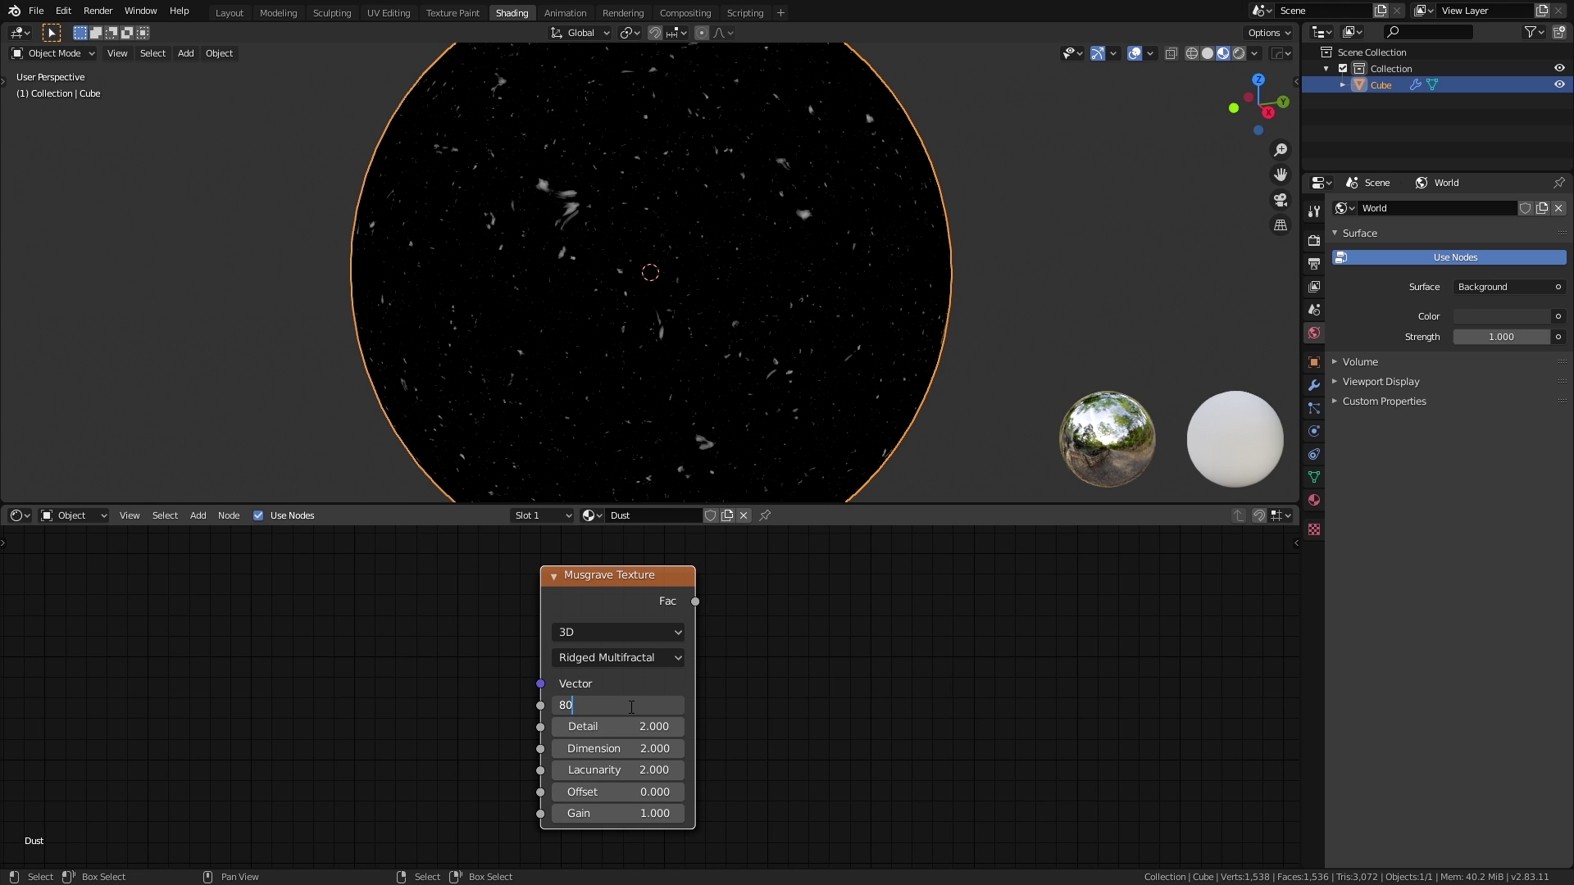
{"action": "key", "text": "Return"}
{"action": "scroll", "coordinate": [648, 772], "scroll_direction": "up", "scroll_amount": 1}
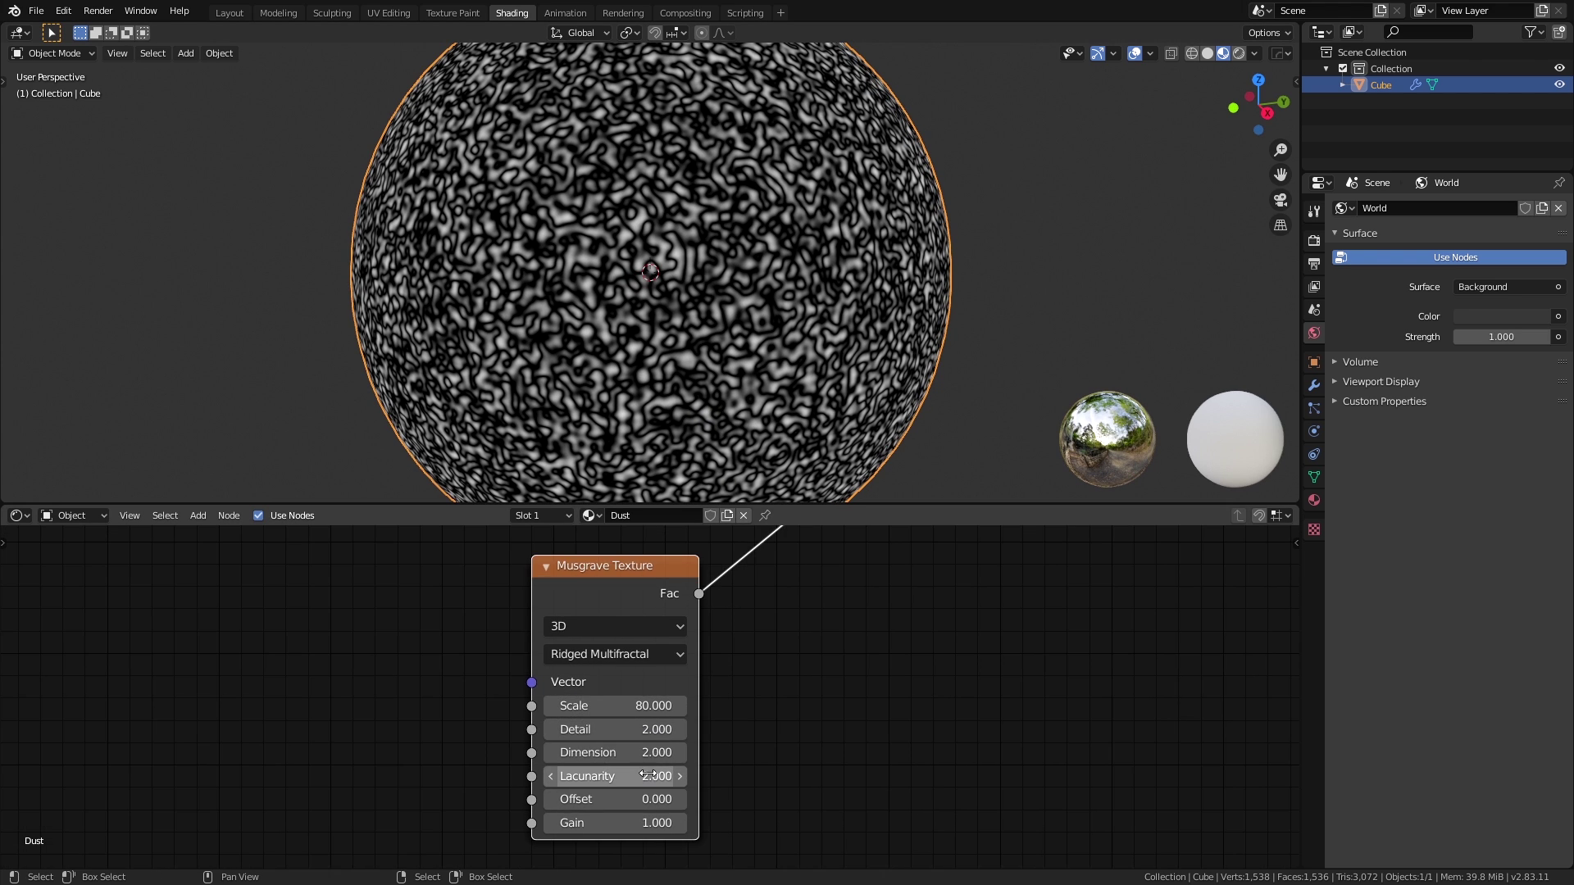
{"action": "scroll", "coordinate": [648, 772], "scroll_direction": "up", "scroll_amount": 1}
{"action": "left_click_drag", "start_coordinate": [603, 776], "coordinate": [702, 775]}
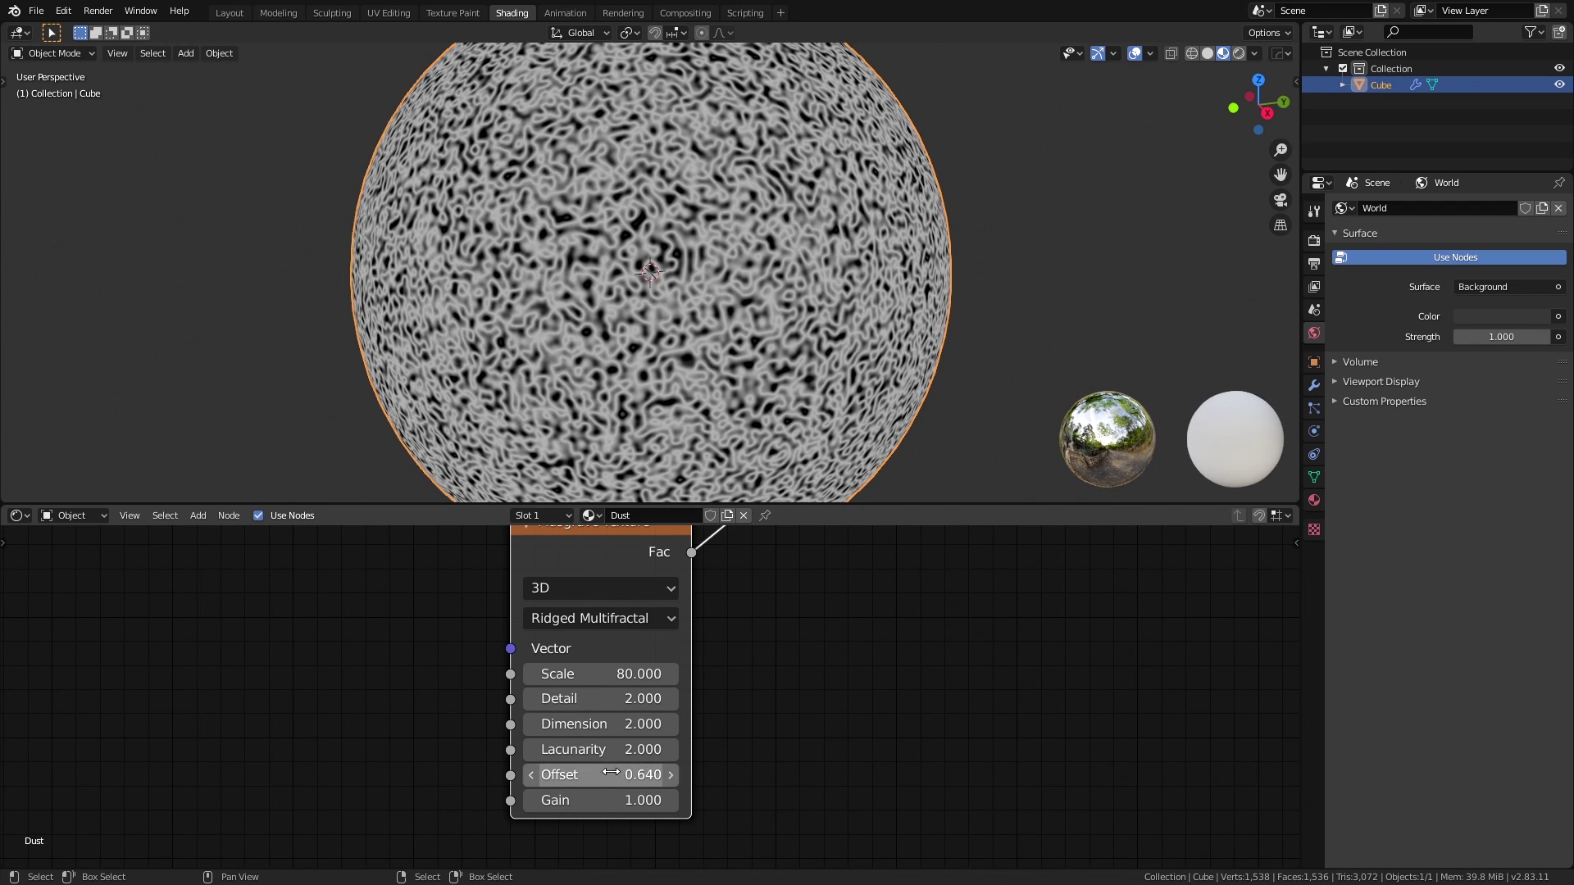
Add a ColorRamp after the Musgrave and pull its black and white stops inward.
{"action": "left_click", "coordinate": [825, 597]}
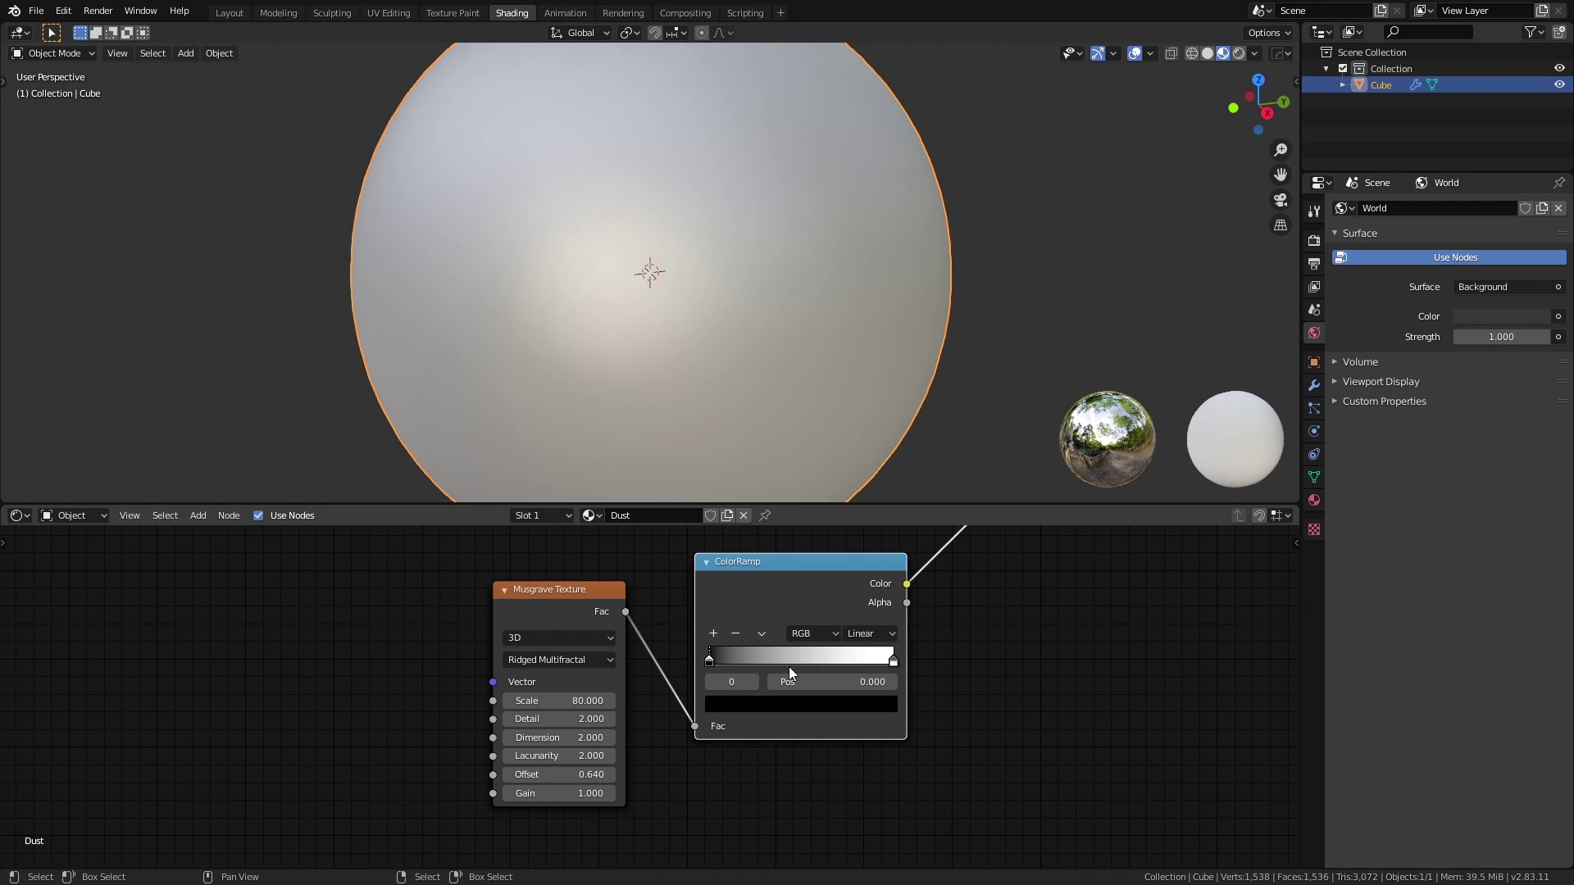
{"action": "left_click_drag", "start_coordinate": [710, 662], "coordinate": [782, 660]}
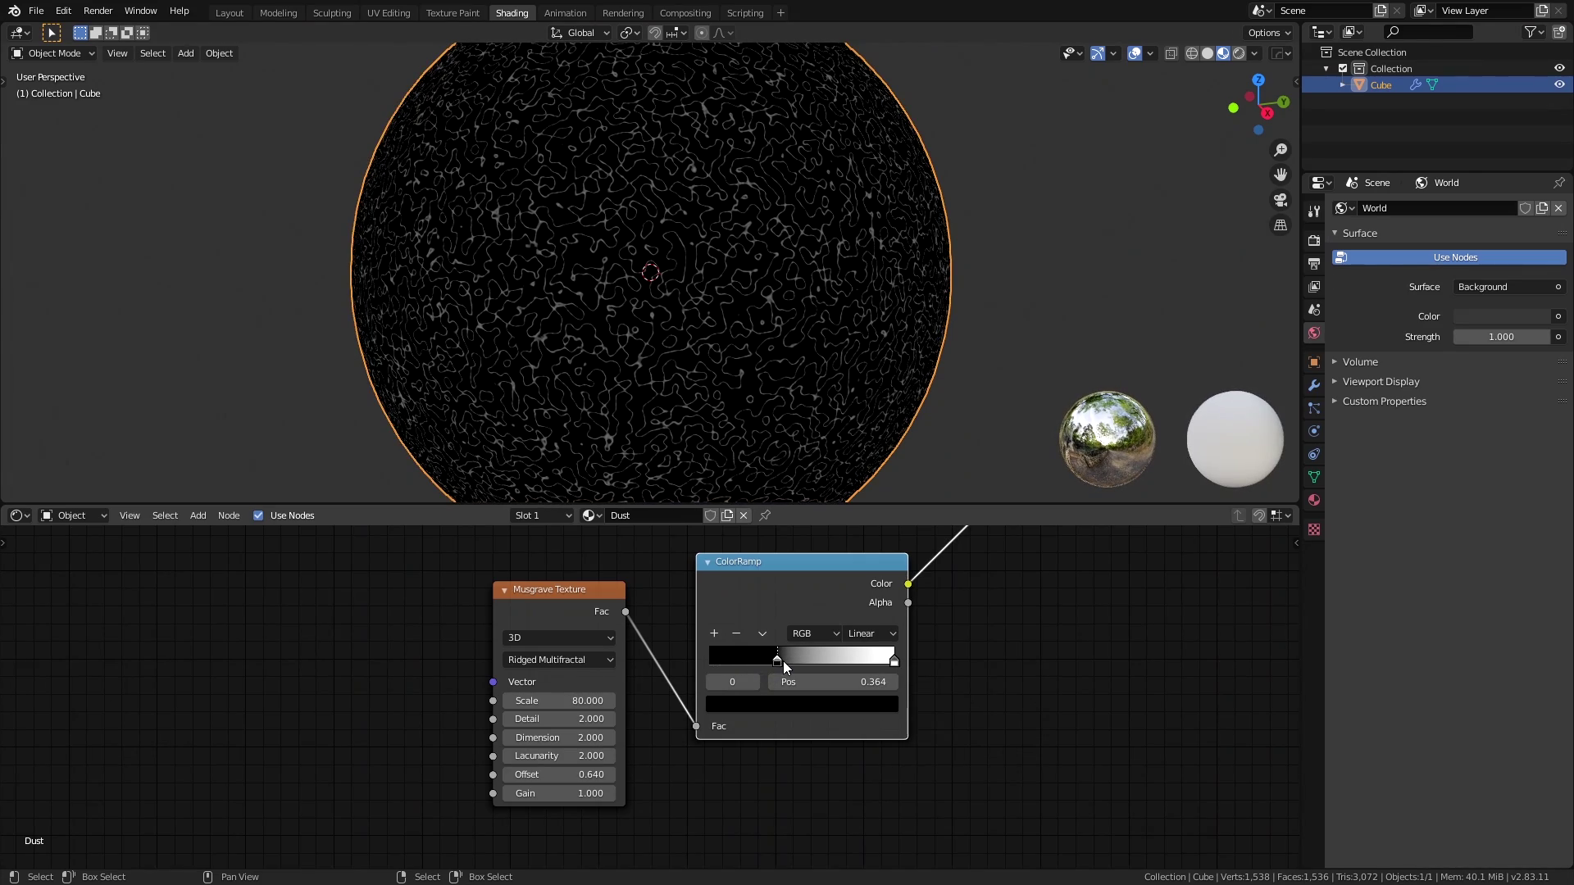
{"action": "scroll", "coordinate": [743, 267], "scroll_direction": "up", "scroll_amount": 1}
{"action": "scroll", "coordinate": [763, 357], "scroll_direction": "up", "scroll_amount": 2}
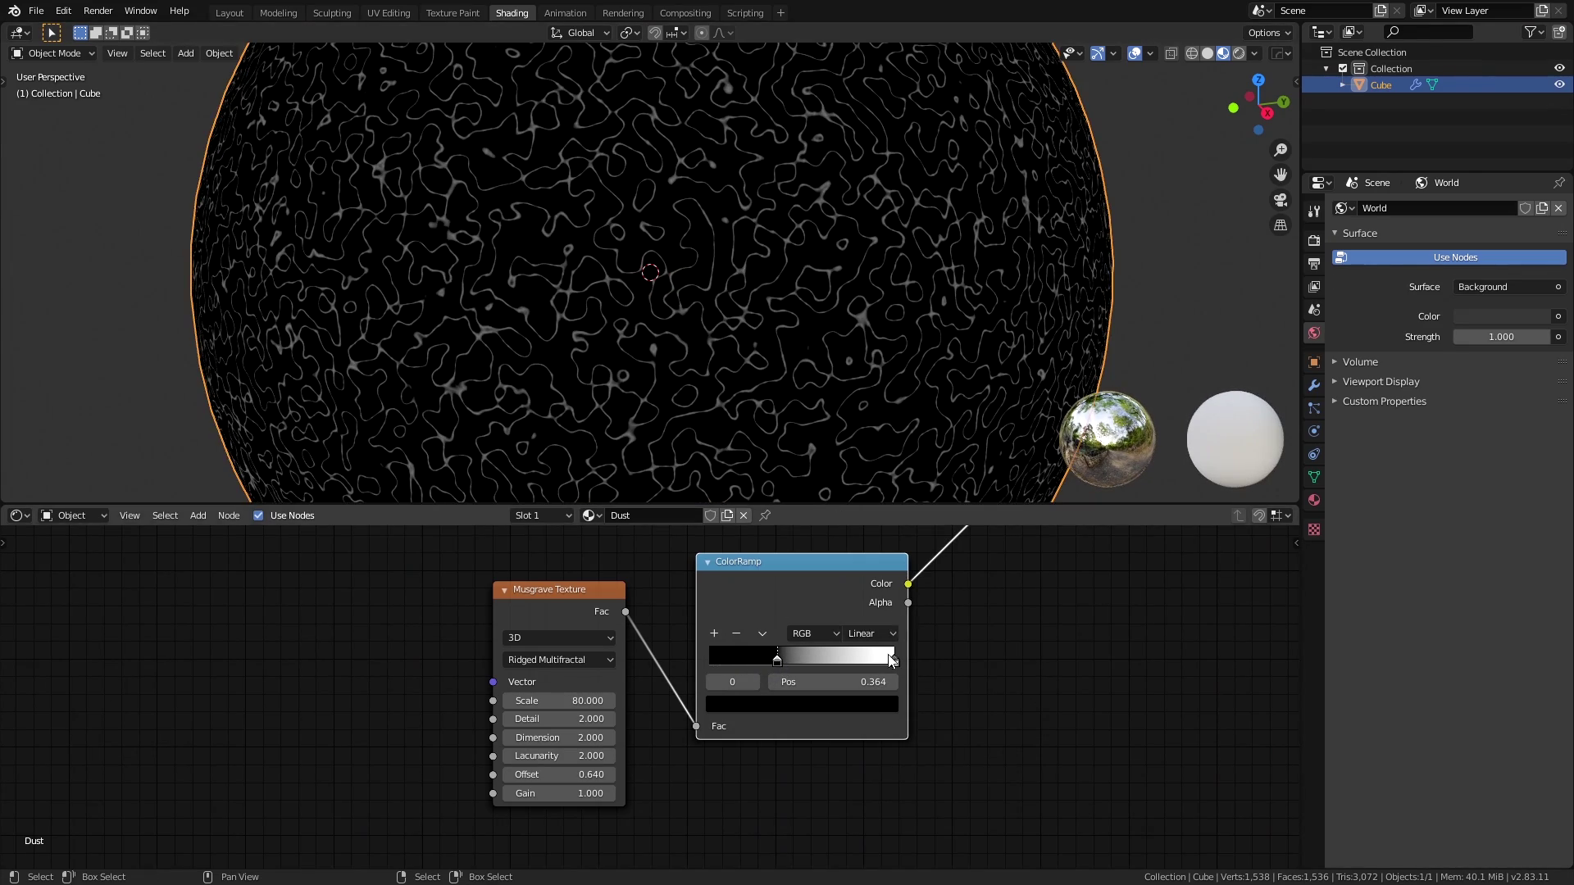
{"action": "left_click_drag", "start_coordinate": [892, 660], "coordinate": [849, 661]}
Add a Noise Texture with scale 30 and detail 2, and shift its ramp stop.
{"action": "key", "text": "Return"}
{"action": "left_click", "coordinate": [649, 627]}
{"action": "scroll", "coordinate": [627, 652], "scroll_direction": "up", "scroll_amount": 3}
{"action": "left_click", "coordinate": [605, 664]}
{"action": "type", "text": "30"}
{"action": "key", "text": "Return"}
{"action": "left_click", "coordinate": [615, 688]}
{"action": "key", "text": "Return"}
{"action": "scroll", "coordinate": [763, 664], "scroll_direction": "down", "scroll_amount": 2}
{"action": "left_click_drag", "start_coordinate": [896, 663], "coordinate": [863, 663]}
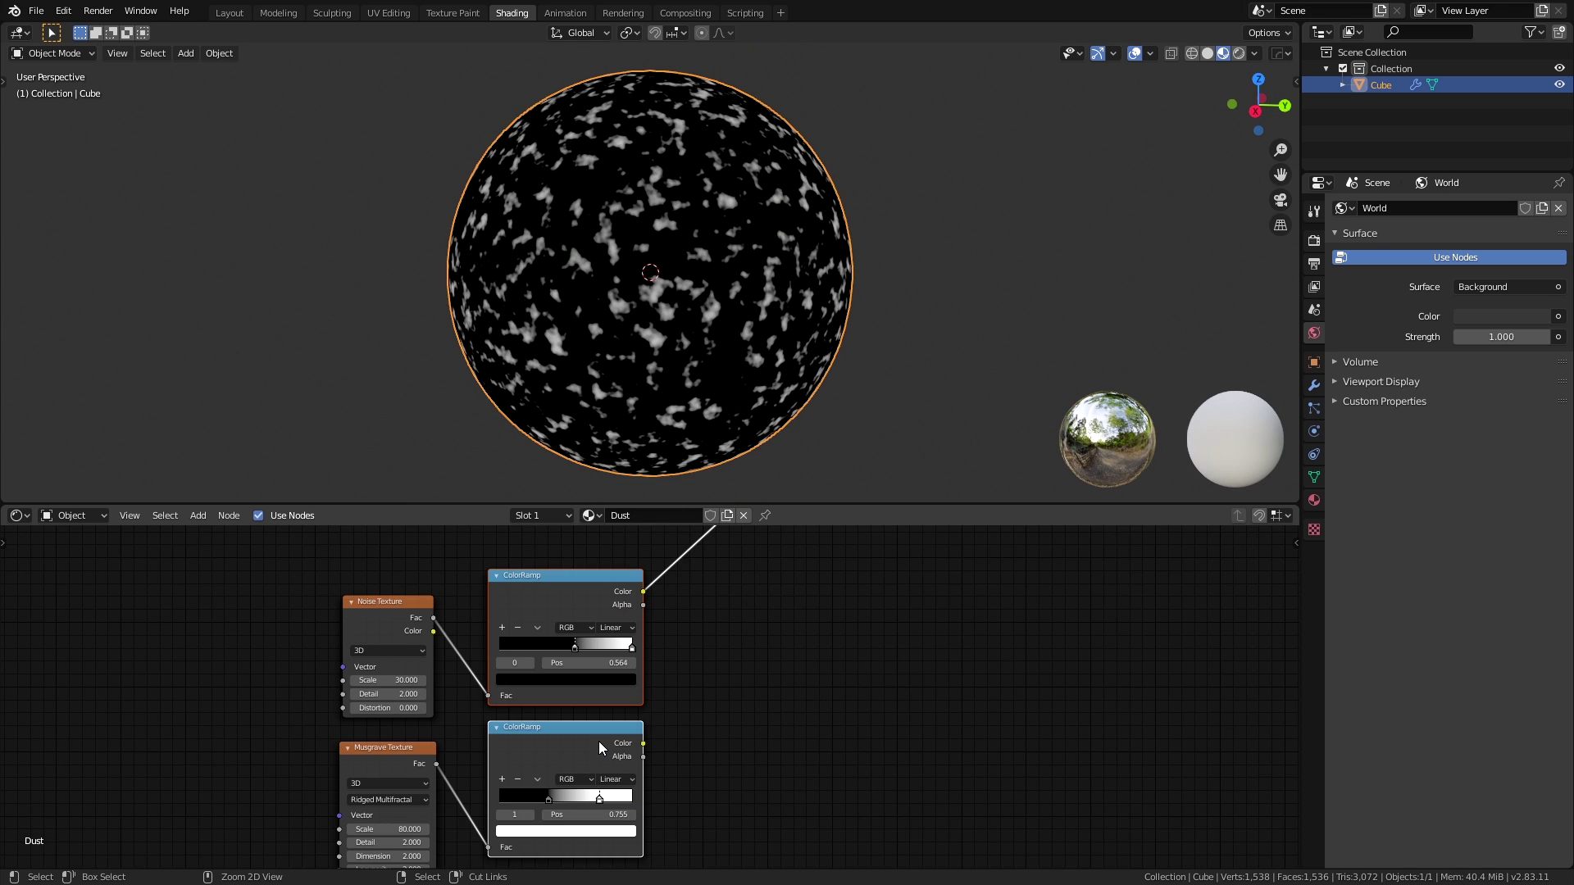
Mix both color ramps into the output with the first mix color set to black.
{"action": "right_click_drag", "start_coordinate": [591, 615], "coordinate": [599, 741], "text": "ctrl+shift"}
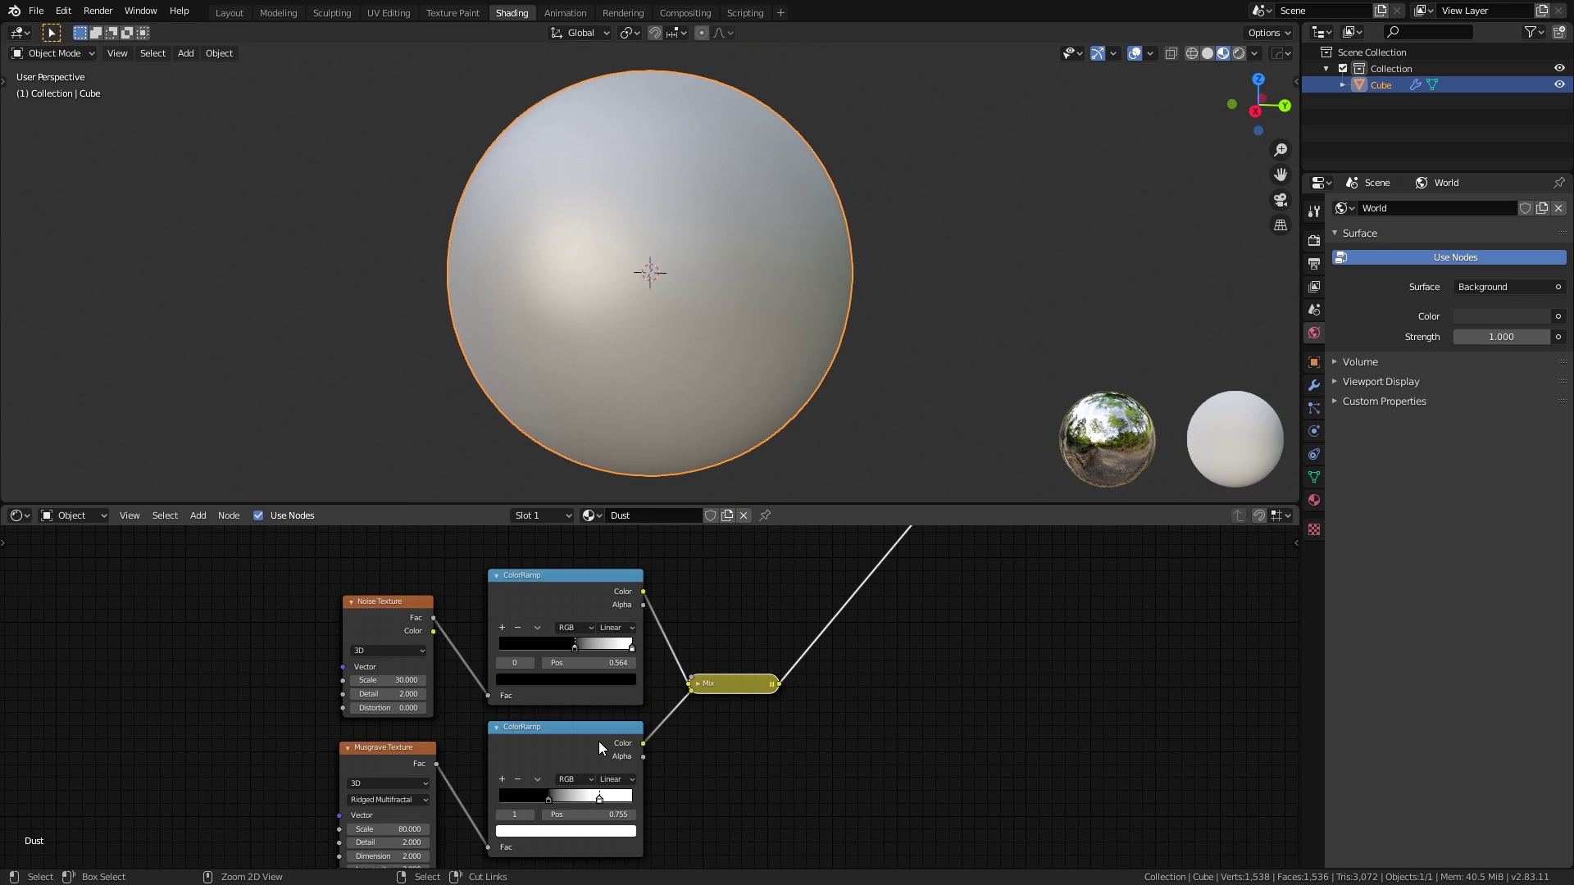
{"action": "left_click", "coordinate": [696, 684]}
{"action": "left_click", "coordinate": [755, 760]}
{"action": "left_click_drag", "start_coordinate": [848, 590], "coordinate": [849, 658]}
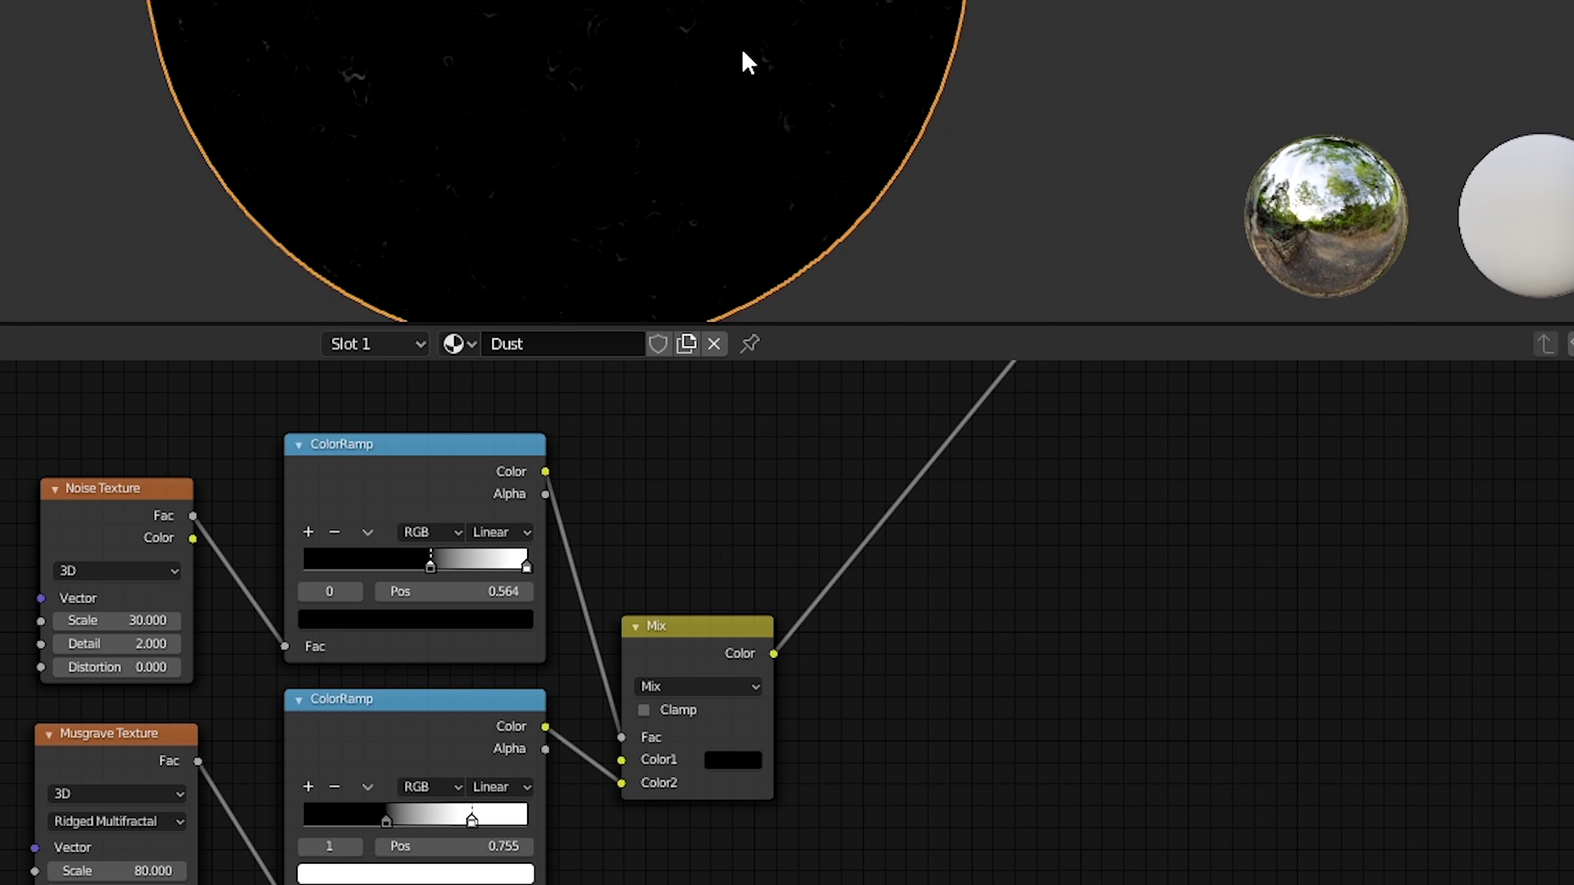
{"action": "scroll", "coordinate": [741, 61], "scroll_direction": "up", "scroll_amount": 3}
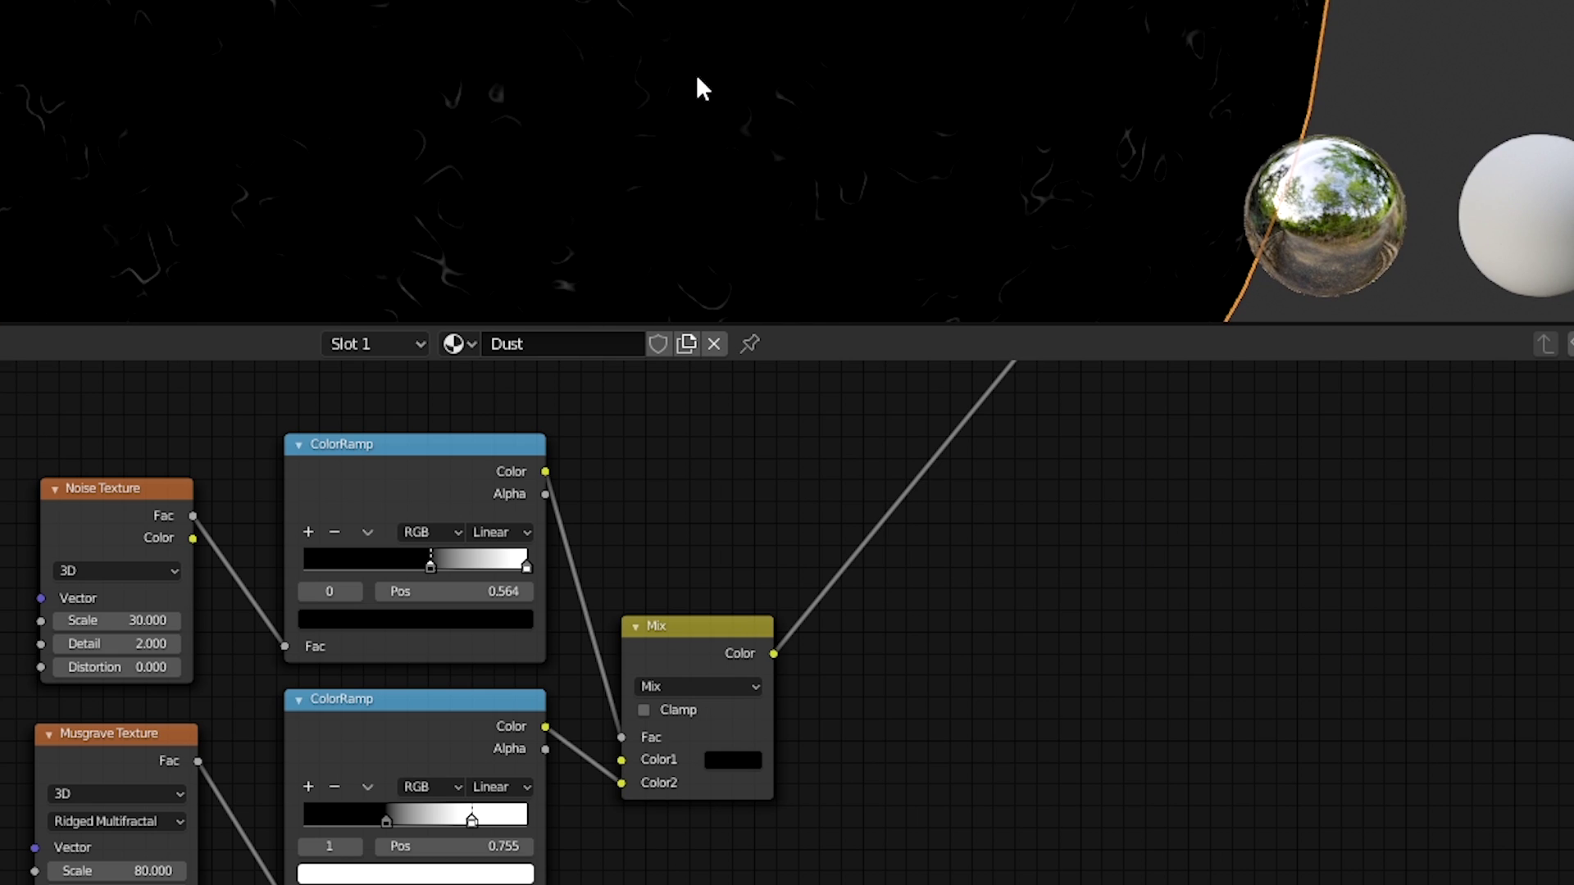
{"action": "scroll", "coordinate": [697, 88], "scroll_direction": "down", "scroll_amount": 2}
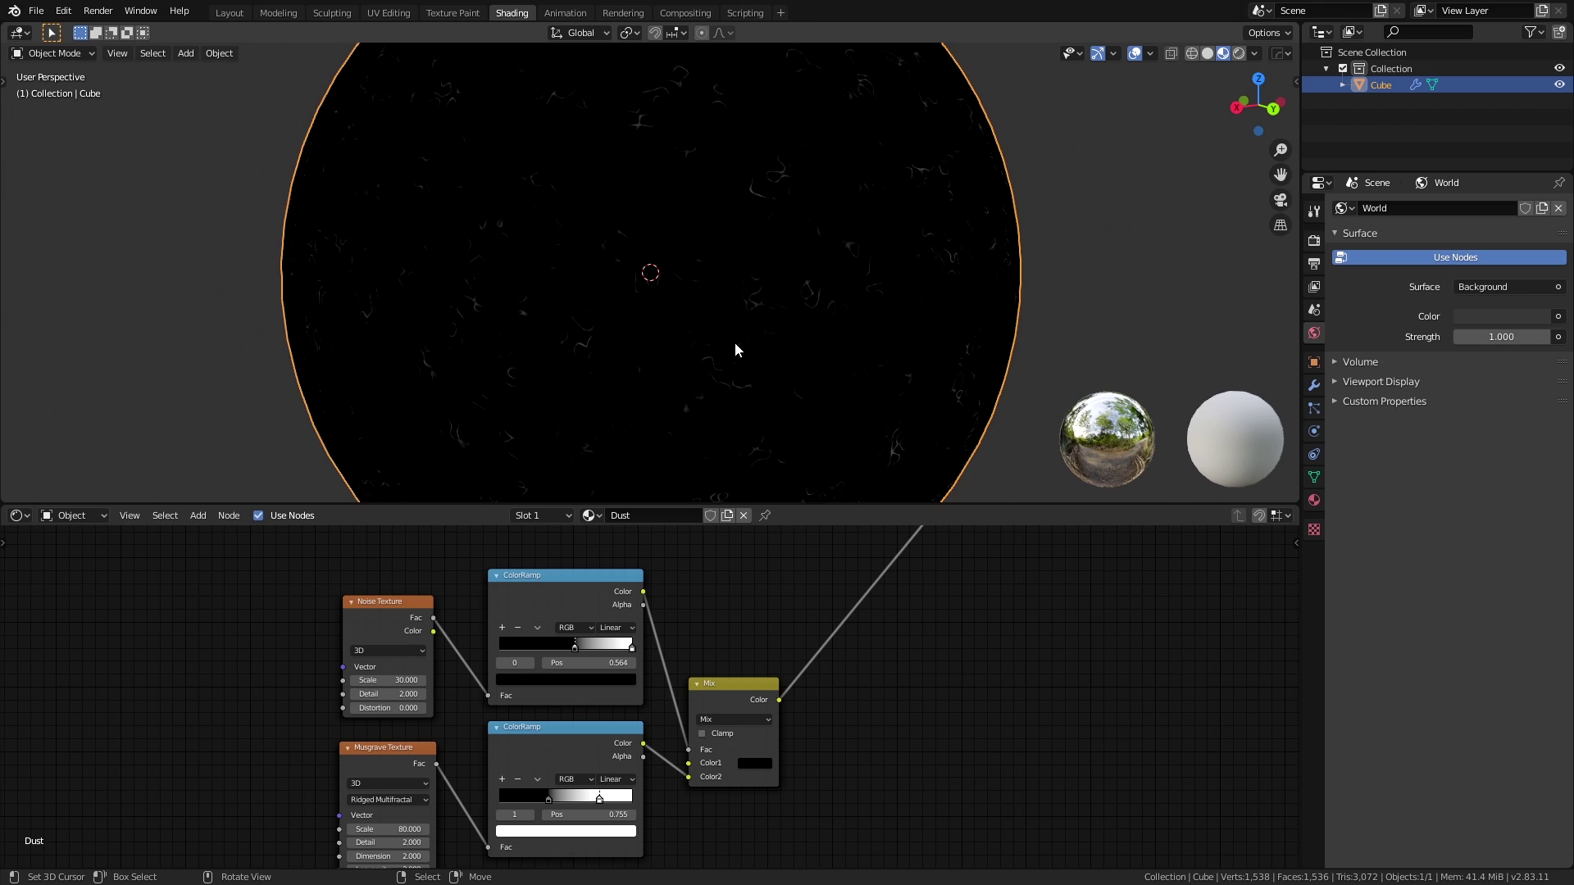
{"action": "mouse_move", "coordinate": [622, 344]}
{"action": "middle_mouse_down"}
{"action": "mouse_move", "coordinate": [702, 308]}
{"action": "mouse_move", "coordinate": [750, 407]}
{"action": "middle_mouse_up"}
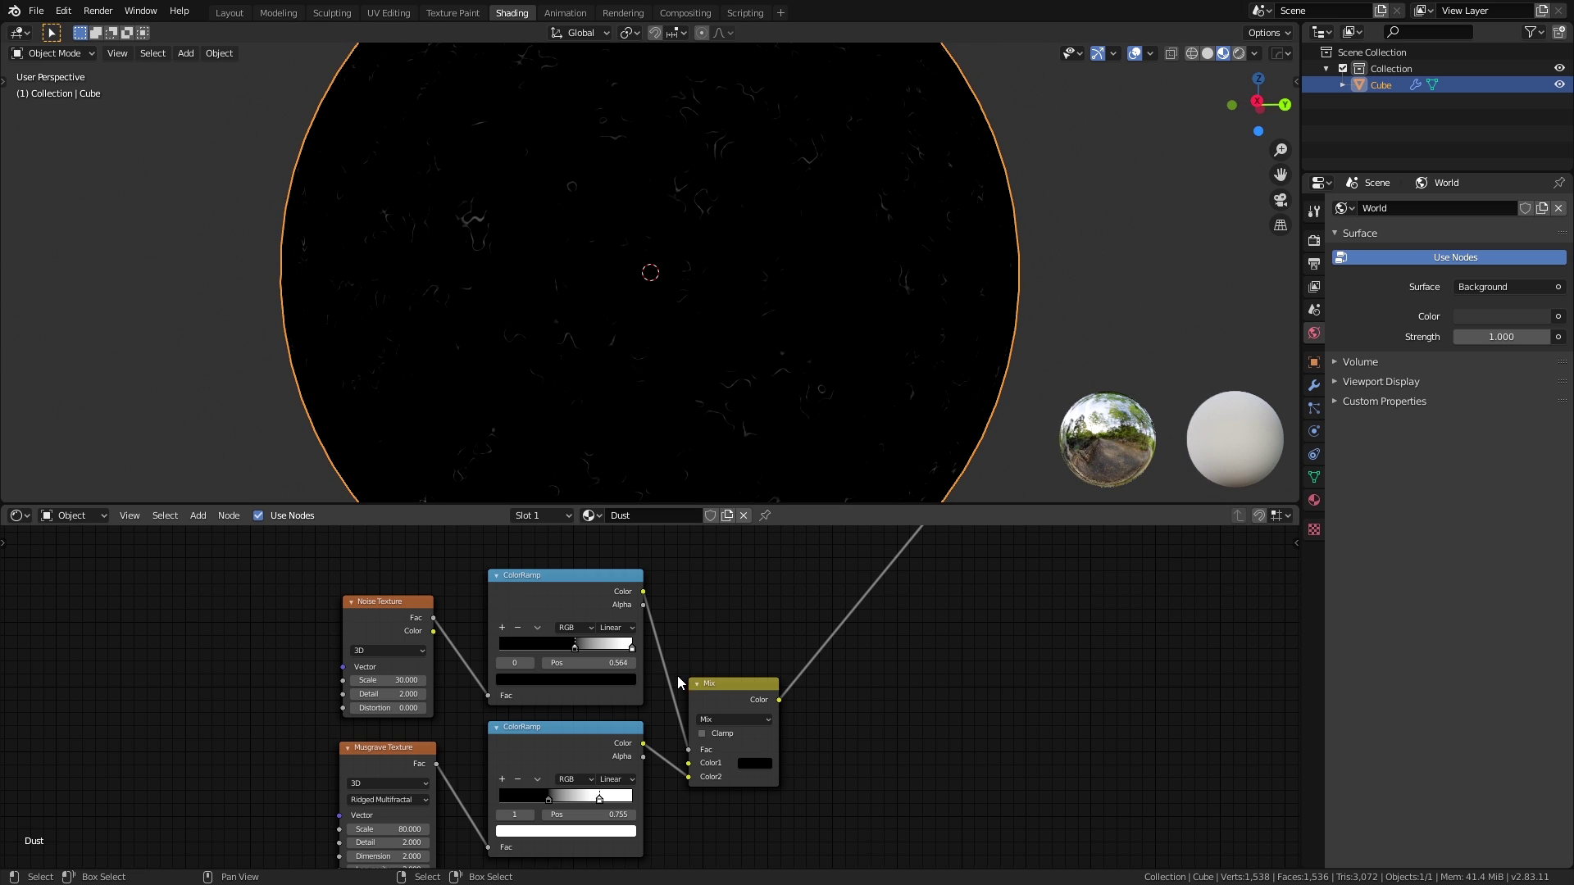
{"action": "scroll", "coordinate": [670, 672], "scroll_direction": "up", "scroll_amount": 3}
{"action": "scroll", "coordinate": [662, 662], "scroll_direction": "down", "scroll_amount": 1}
Insert a Gamma node into the Mix-to-output link.
{"action": "key", "text": "shift+a"}
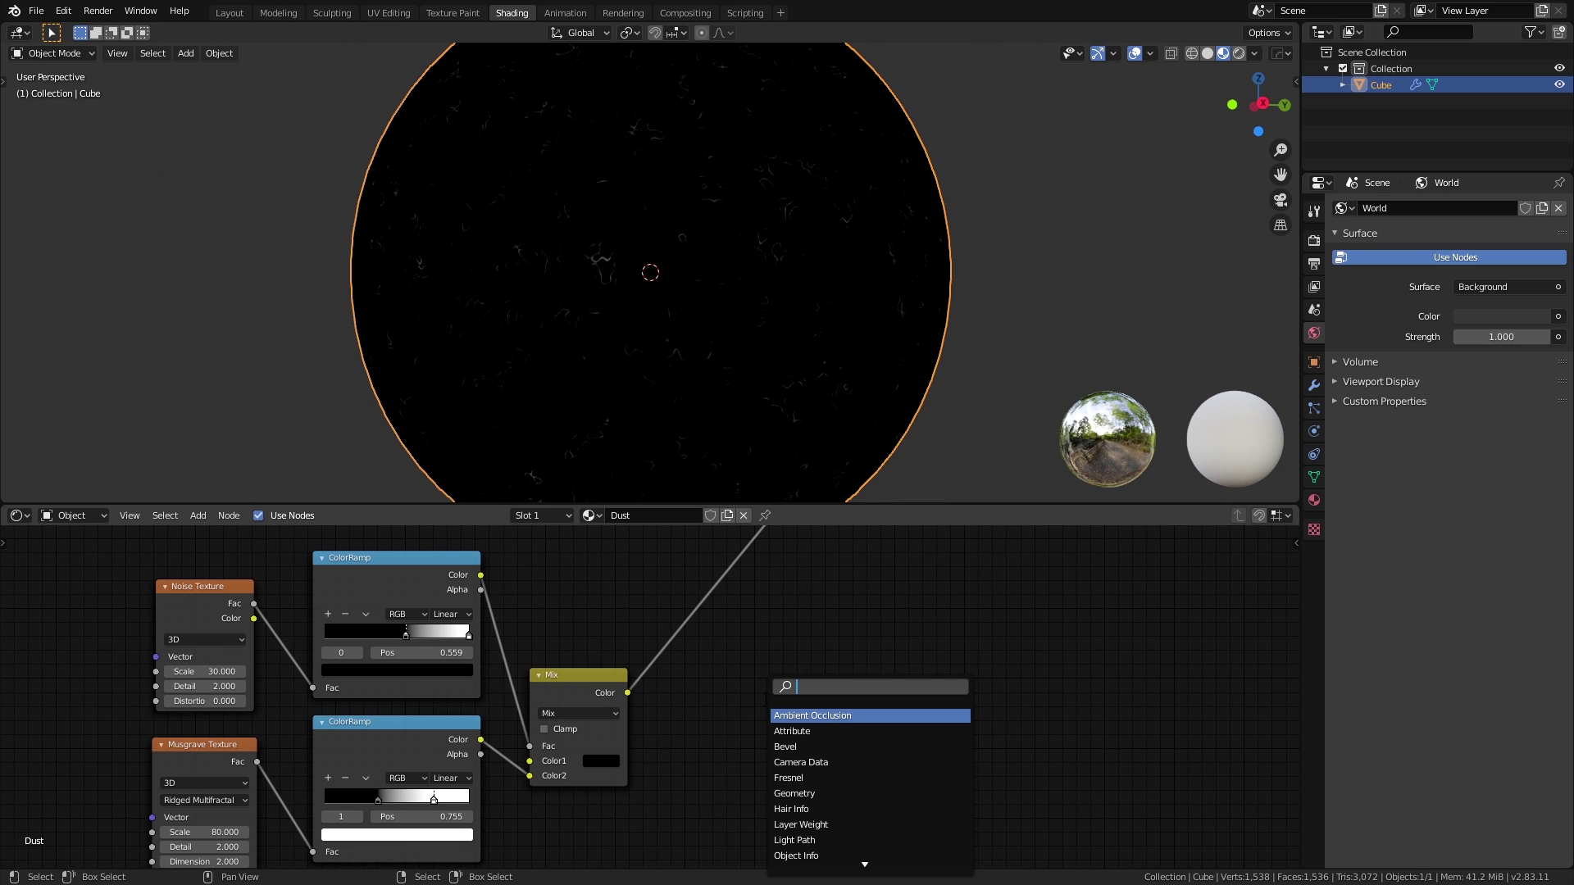
{"action": "type", "text": "ga"}
{"action": "key", "text": "Return"}
{"action": "left_click", "coordinate": [738, 609]}
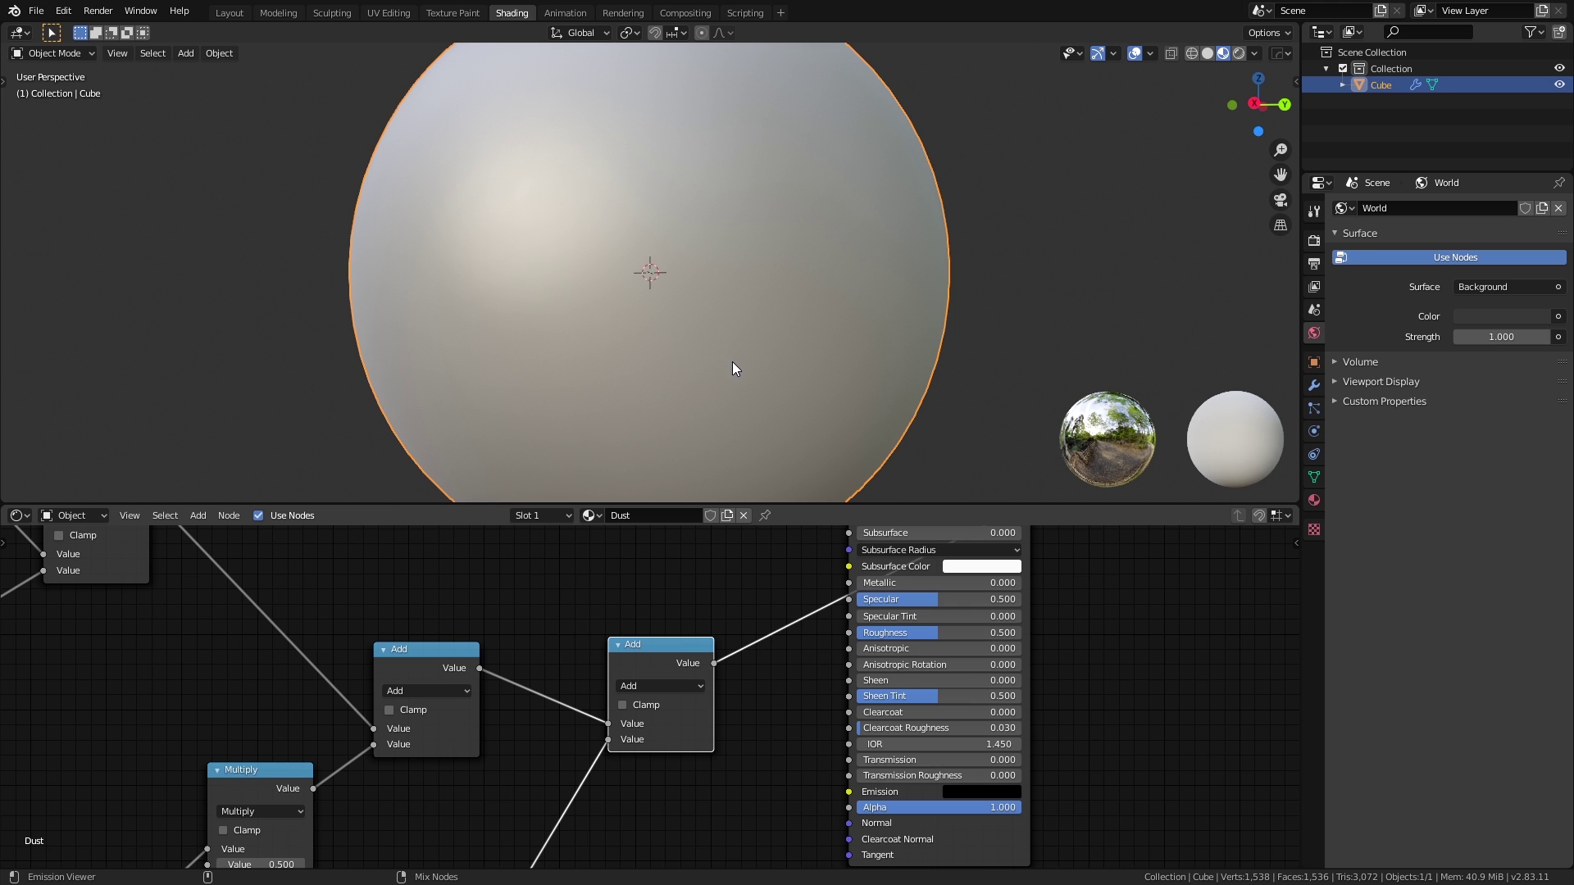
Insert a Multiply math node into the Add-to-BSDF link.
{"action": "middle_click_drag", "start_coordinate": [737, 360], "coordinate": [696, 399]}
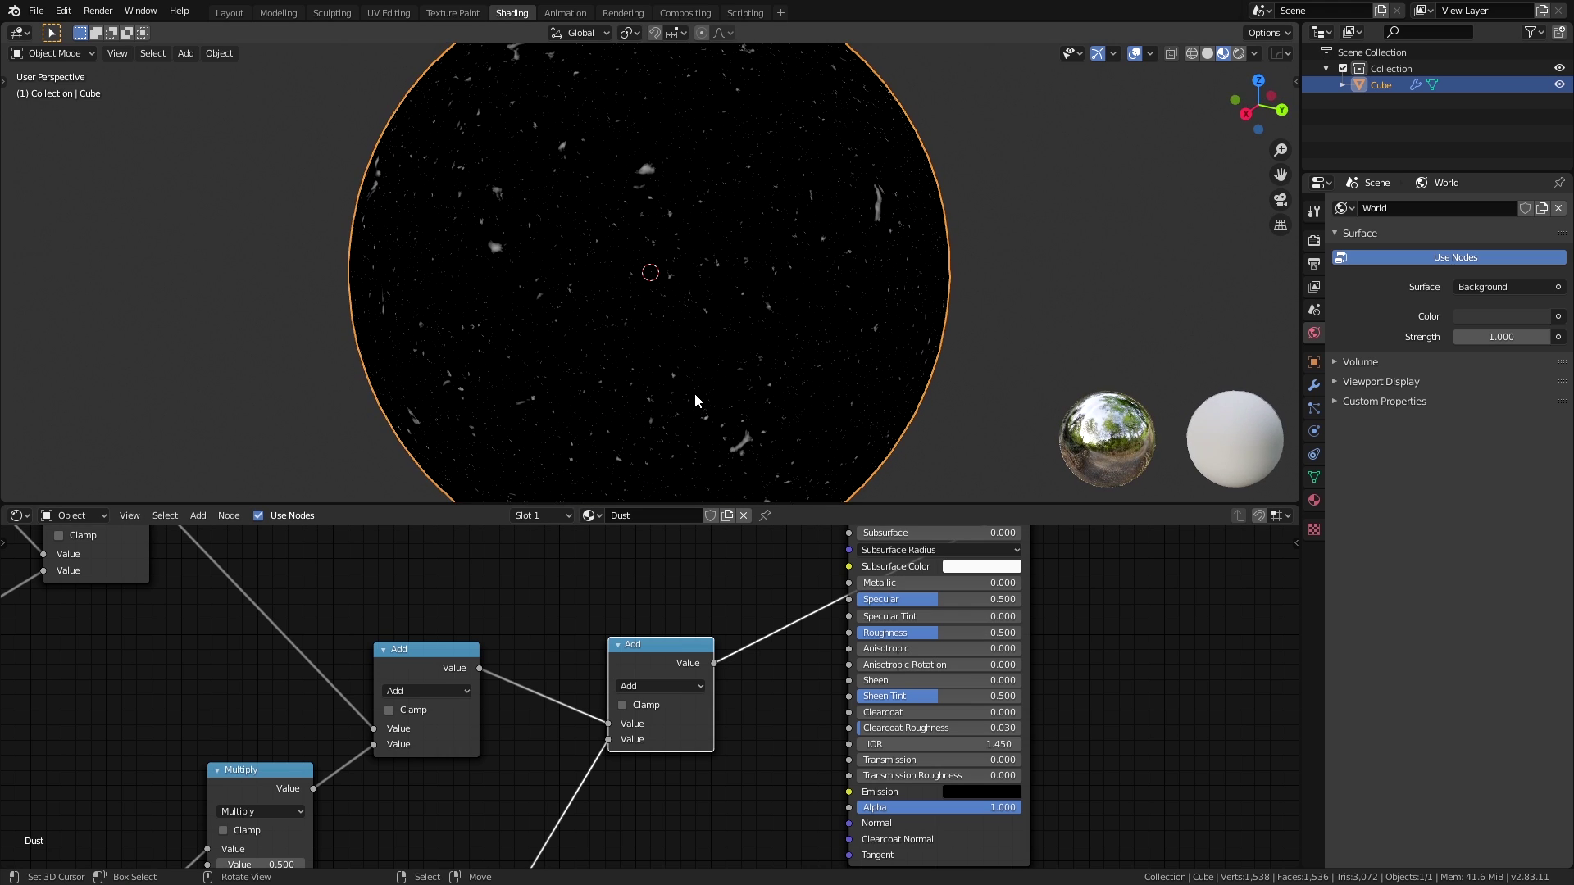
{"action": "scroll", "coordinate": [670, 314], "scroll_direction": "up", "scroll_amount": 2}
{"action": "scroll", "coordinate": [670, 313], "scroll_direction": "down", "scroll_amount": 3}
{"action": "scroll", "coordinate": [669, 314], "scroll_direction": "down", "scroll_amount": 3}
{"action": "middle_click_drag", "start_coordinate": [666, 322], "coordinate": [709, 343]}
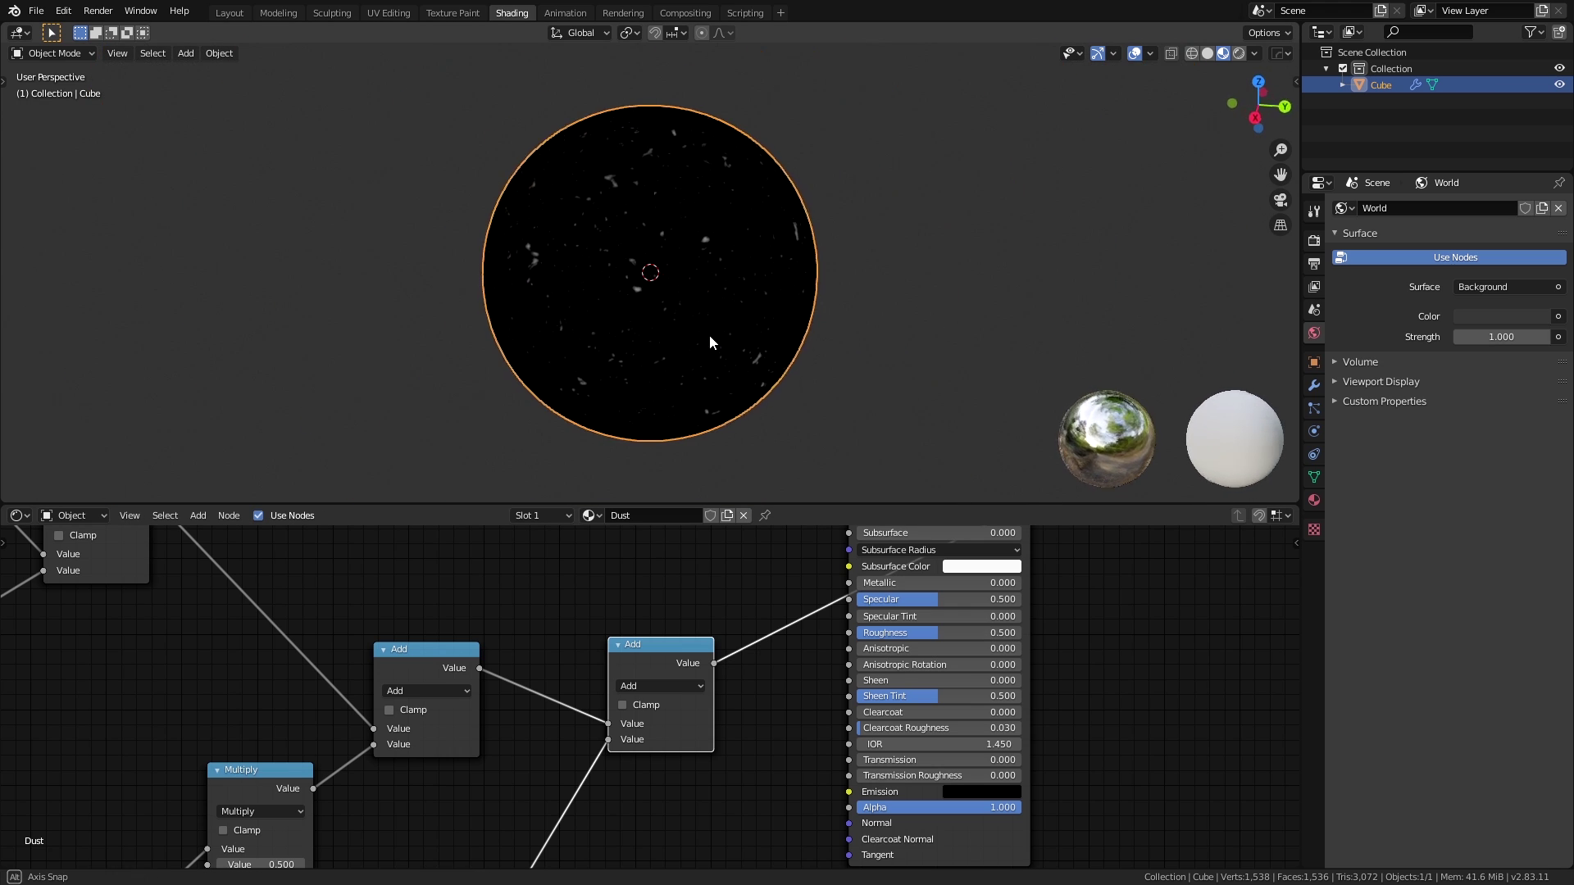
{"action": "scroll", "coordinate": [736, 361], "scroll_direction": "up", "scroll_amount": 2}
{"action": "scroll", "coordinate": [740, 366], "scroll_direction": "up", "scroll_amount": 2}
{"action": "scroll", "coordinate": [730, 629], "scroll_direction": "down", "scroll_amount": 1}
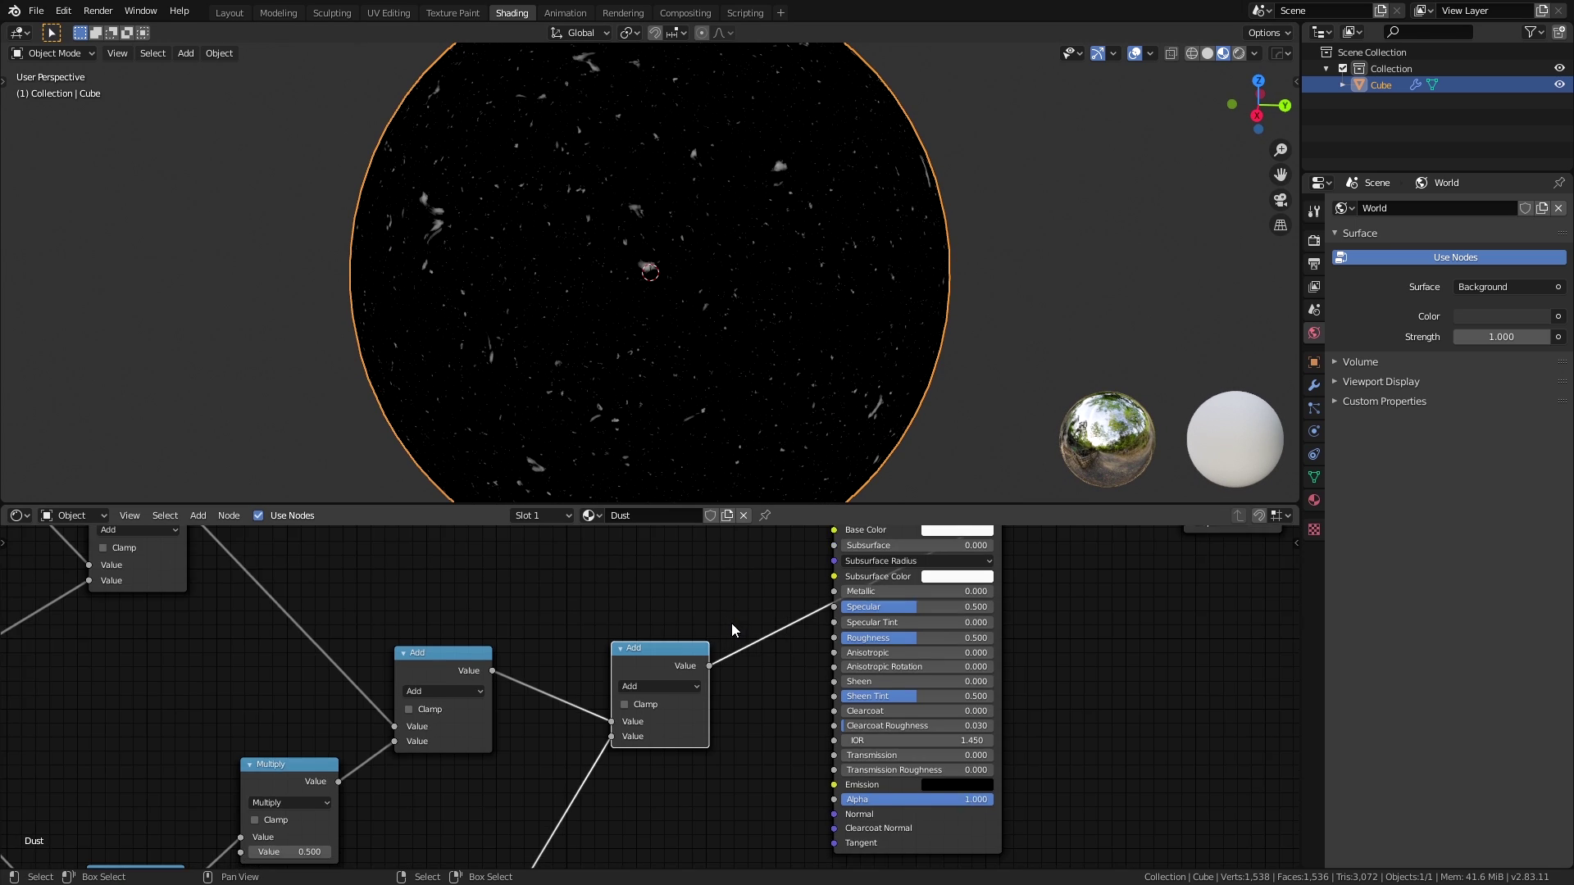
{"action": "key", "text": "shift+a"}
{"action": "left_click", "coordinate": [682, 690]}
{"action": "type", "text": "math"}
{"action": "key", "text": "Return"}
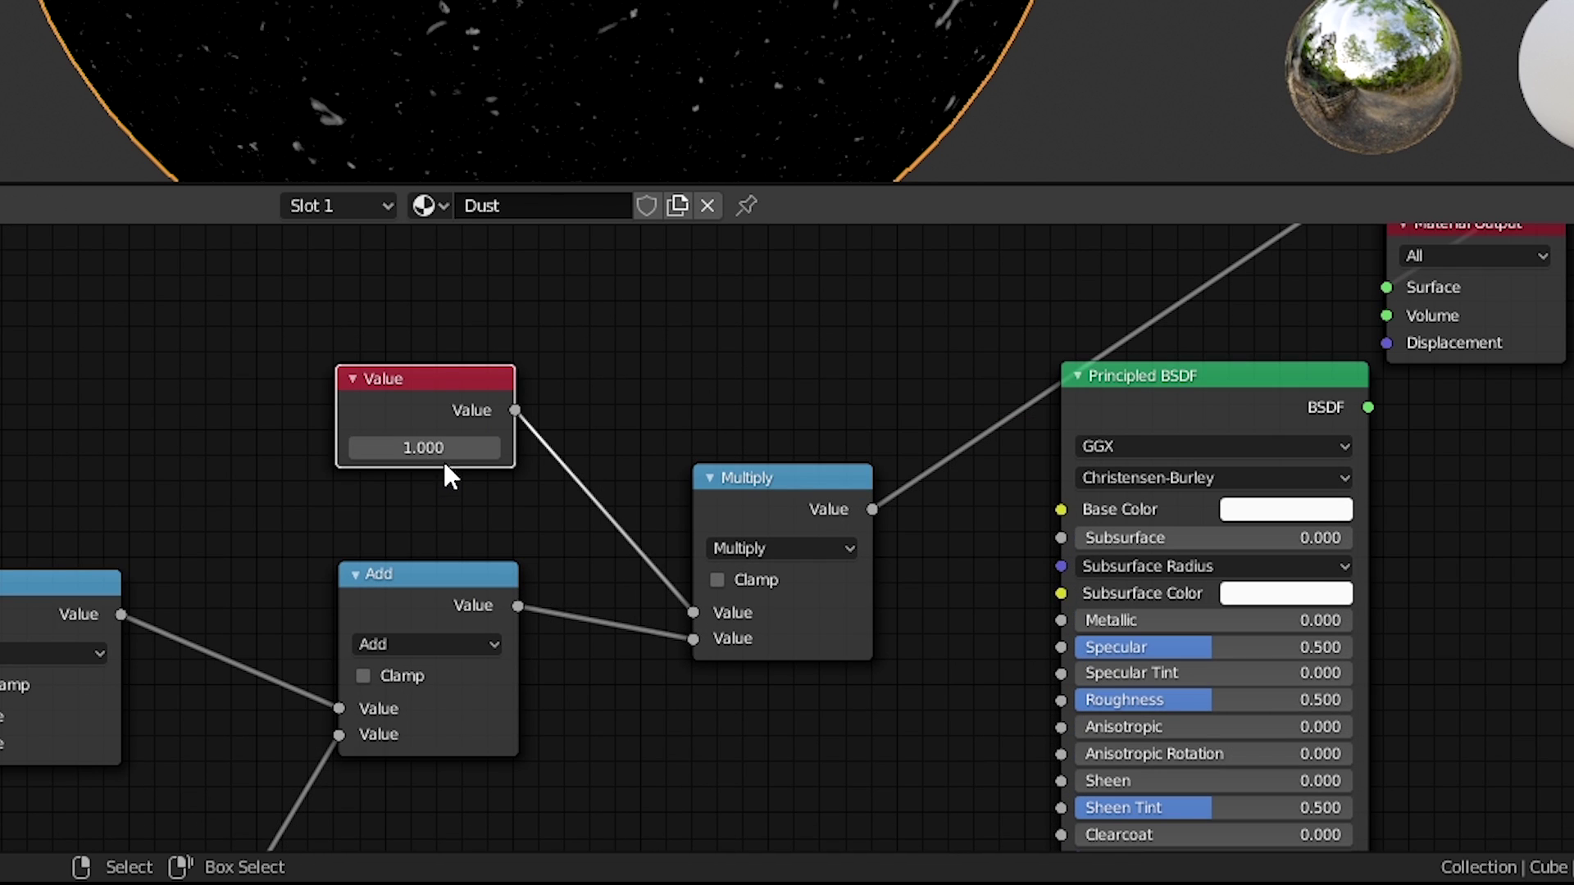
Set the master intensity Value node to 1.
{"action": "left_click_drag", "start_coordinate": [445, 447], "coordinate": [517, 448]}
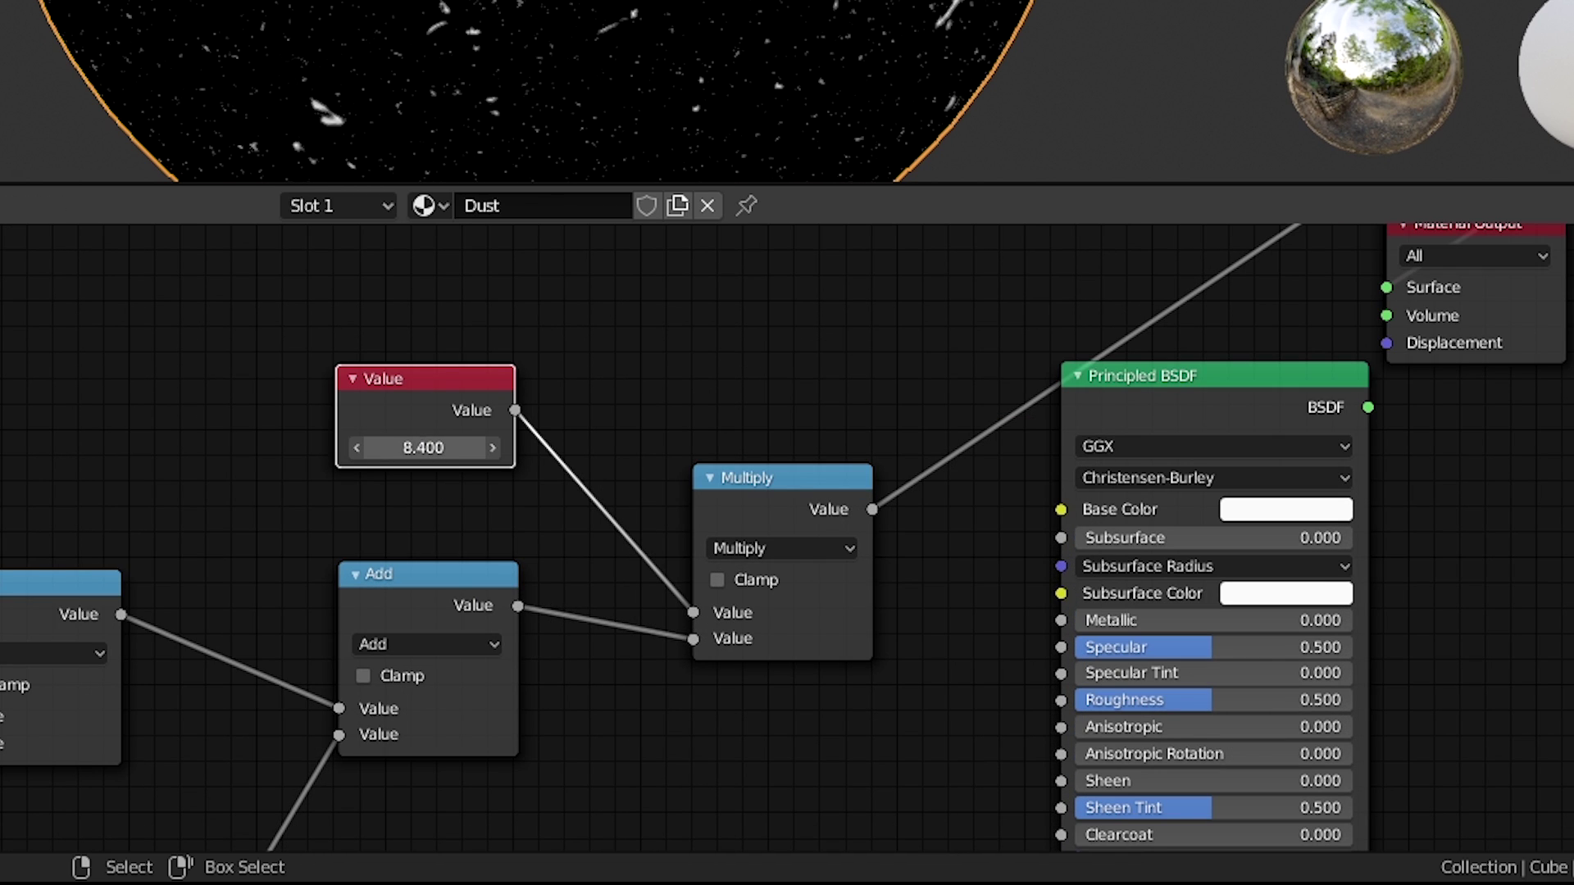
{"action": "left_click", "coordinate": [423, 448]}
{"action": "type", "text": "1"}
{"action": "key", "text": "Return"}
{"action": "scroll", "coordinate": [418, 658], "scroll_direction": "down", "scroll_amount": 3}
{"action": "middle_click_drag", "start_coordinate": [397, 656], "coordinate": [580, 446]}
{"action": "scroll", "coordinate": [727, 502], "scroll_direction": "up", "scroll_amount": 4}
{"action": "middle_click_drag", "start_coordinate": [392, 564], "coordinate": [980, 460]}
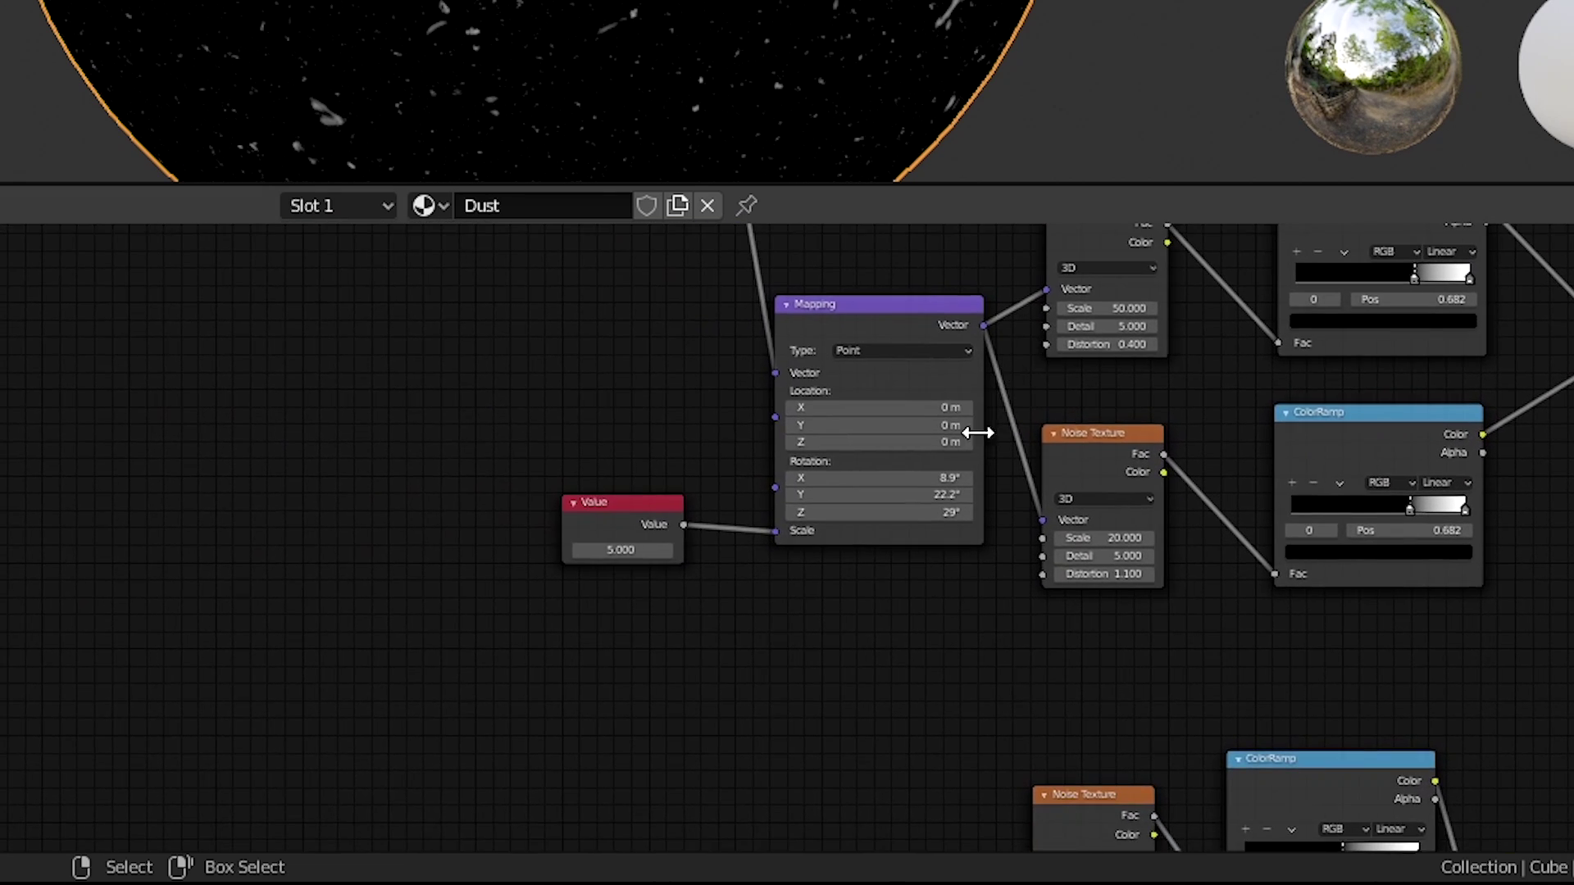
{"action": "scroll", "coordinate": [971, 517], "scroll_direction": "up", "scroll_amount": 3}
Place a Multiply node with multiplier 5 between the Value node and Mapping scale.
{"action": "middle_click_drag", "start_coordinate": [959, 569], "coordinate": [654, 587]}
{"action": "left_click_drag", "start_coordinate": [328, 509], "coordinate": [253, 509]}
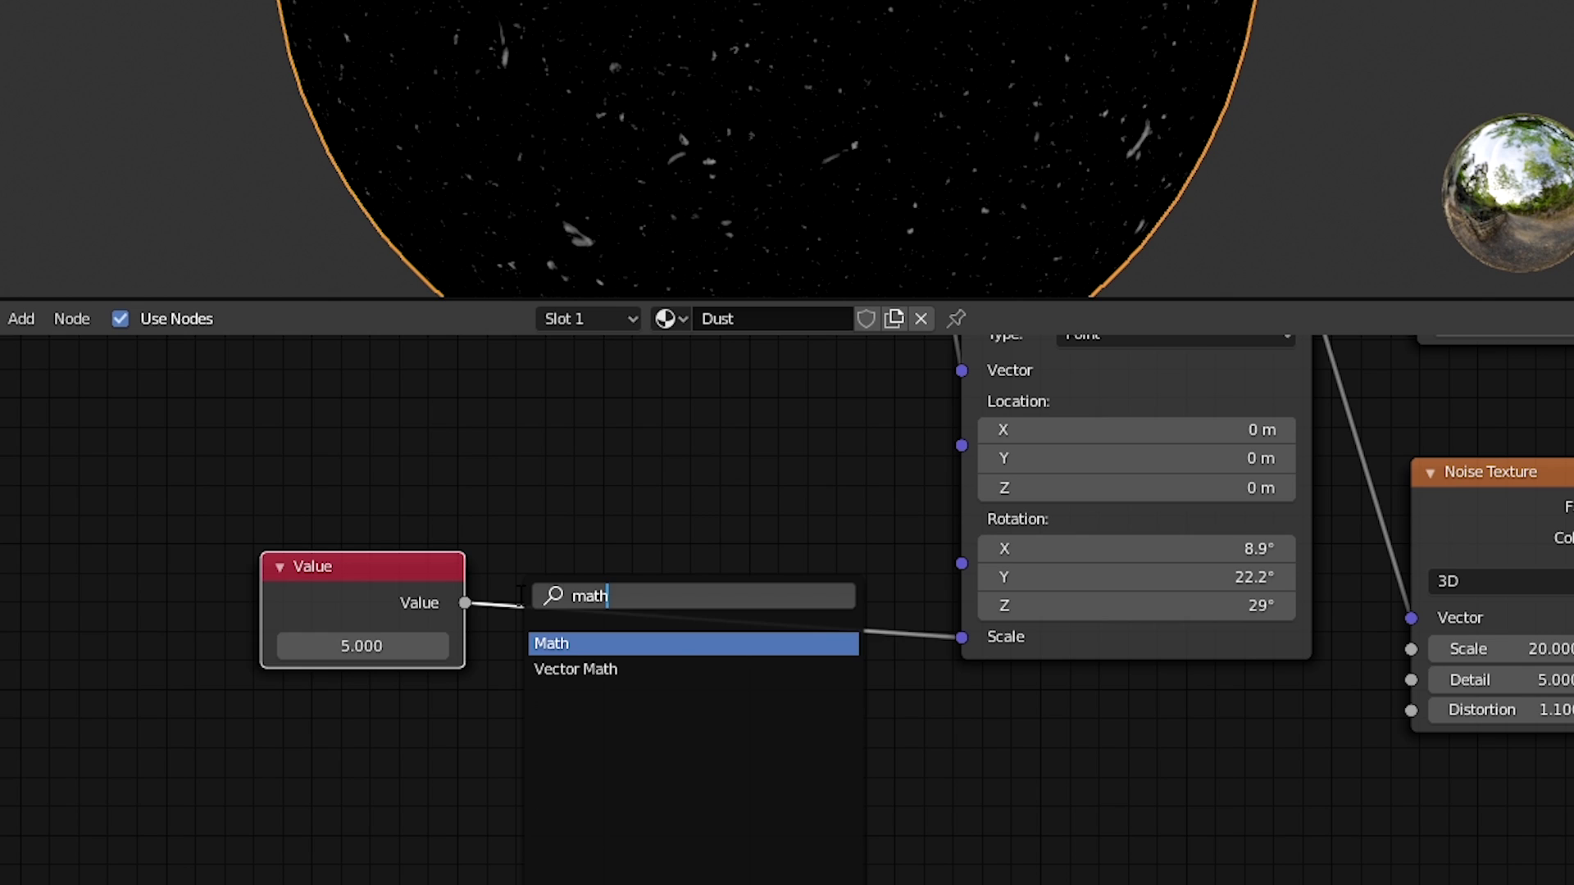
{"action": "key", "text": "Return"}
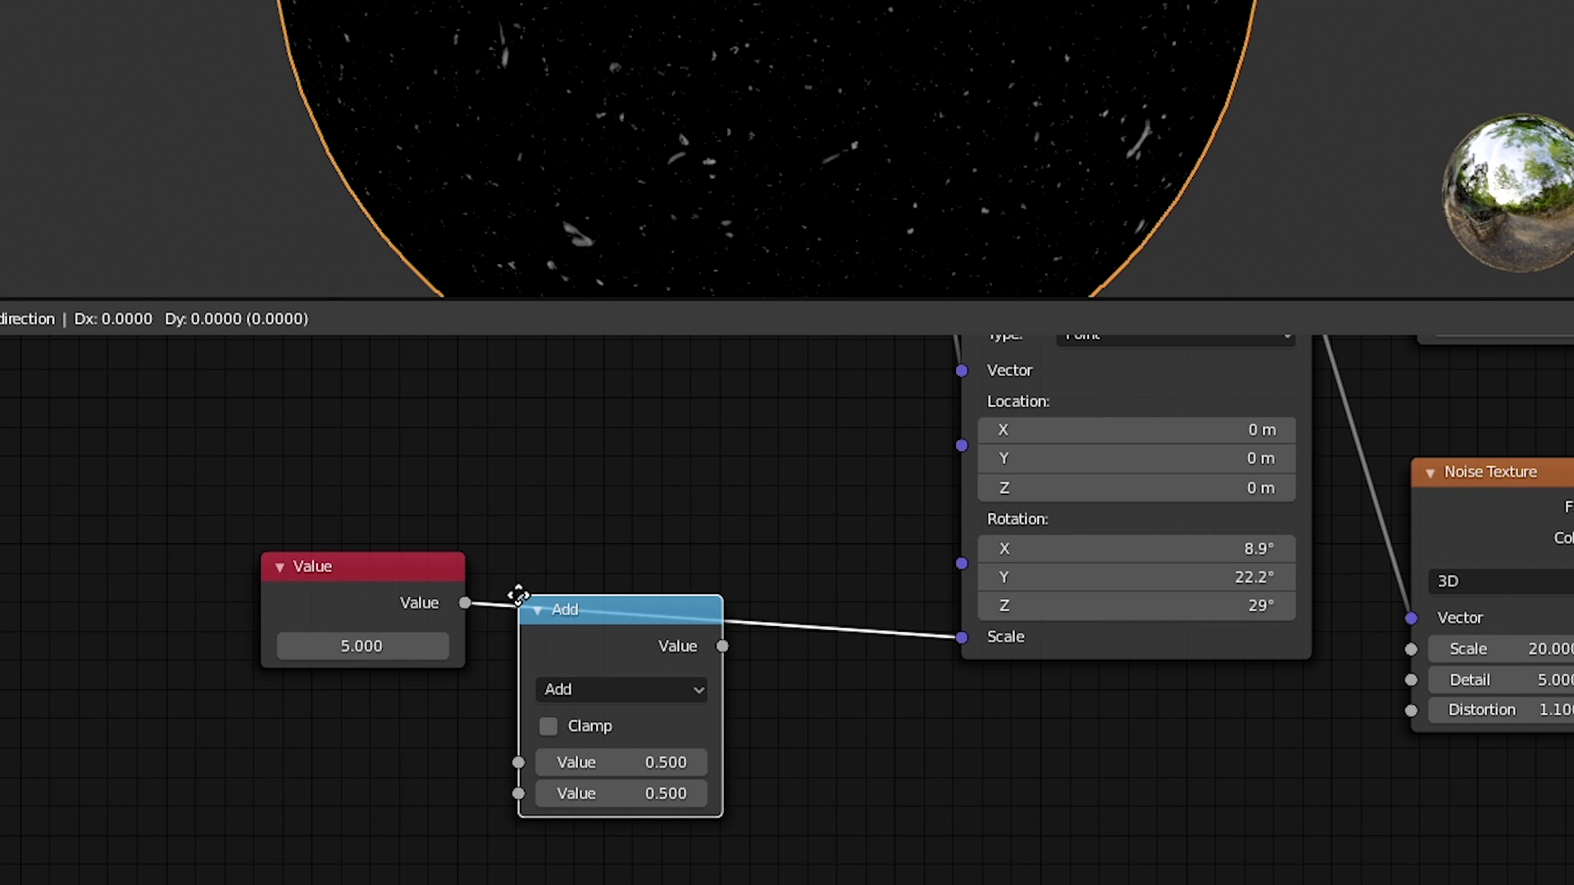
{"action": "left_click", "coordinate": [604, 542]}
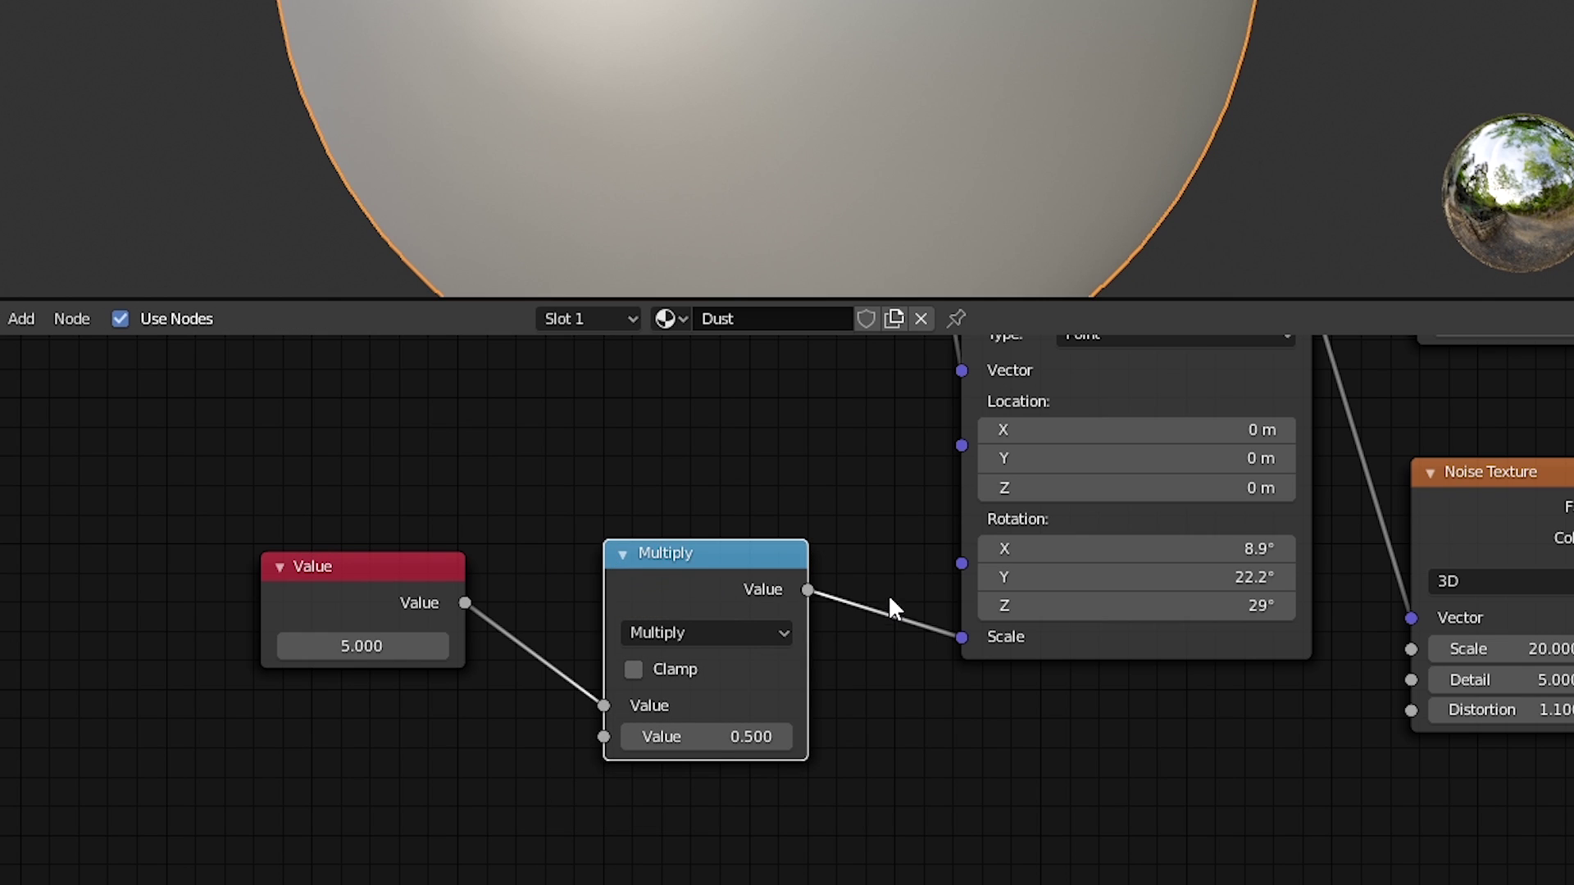
{"action": "left_click", "coordinate": [742, 734]}
{"action": "key", "text": "Return"}
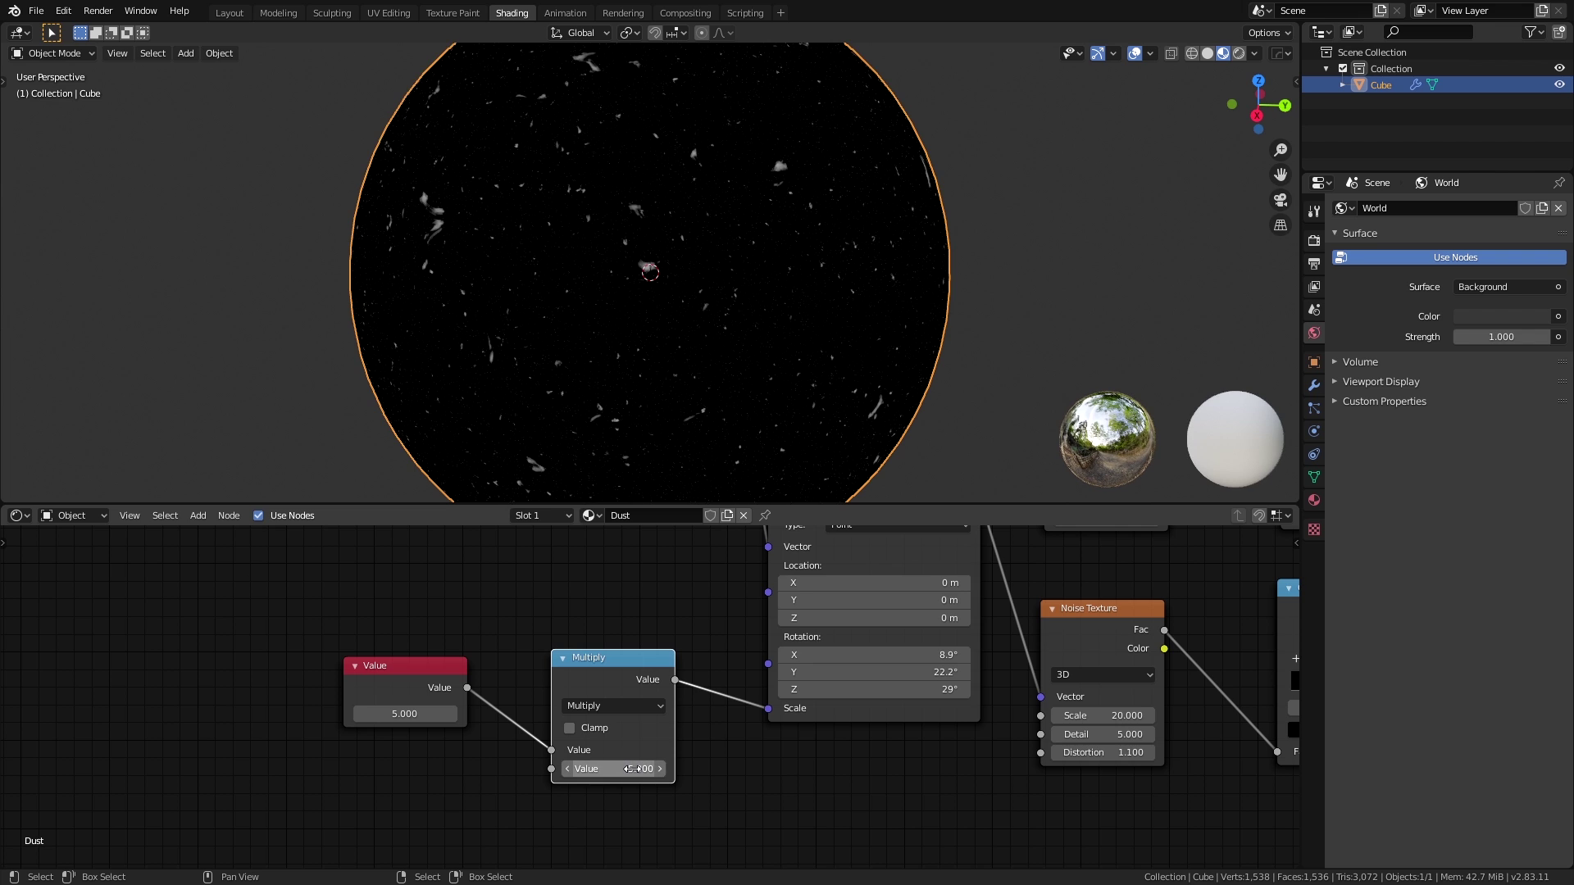
{"action": "scroll", "coordinate": [630, 769], "scroll_direction": "down", "scroll_amount": 2}
Duplicate the Multiply node, wire it to Noise Texture scale, and enter the original scale.
{"action": "middle_click_drag", "start_coordinate": [635, 735], "coordinate": [599, 598]}
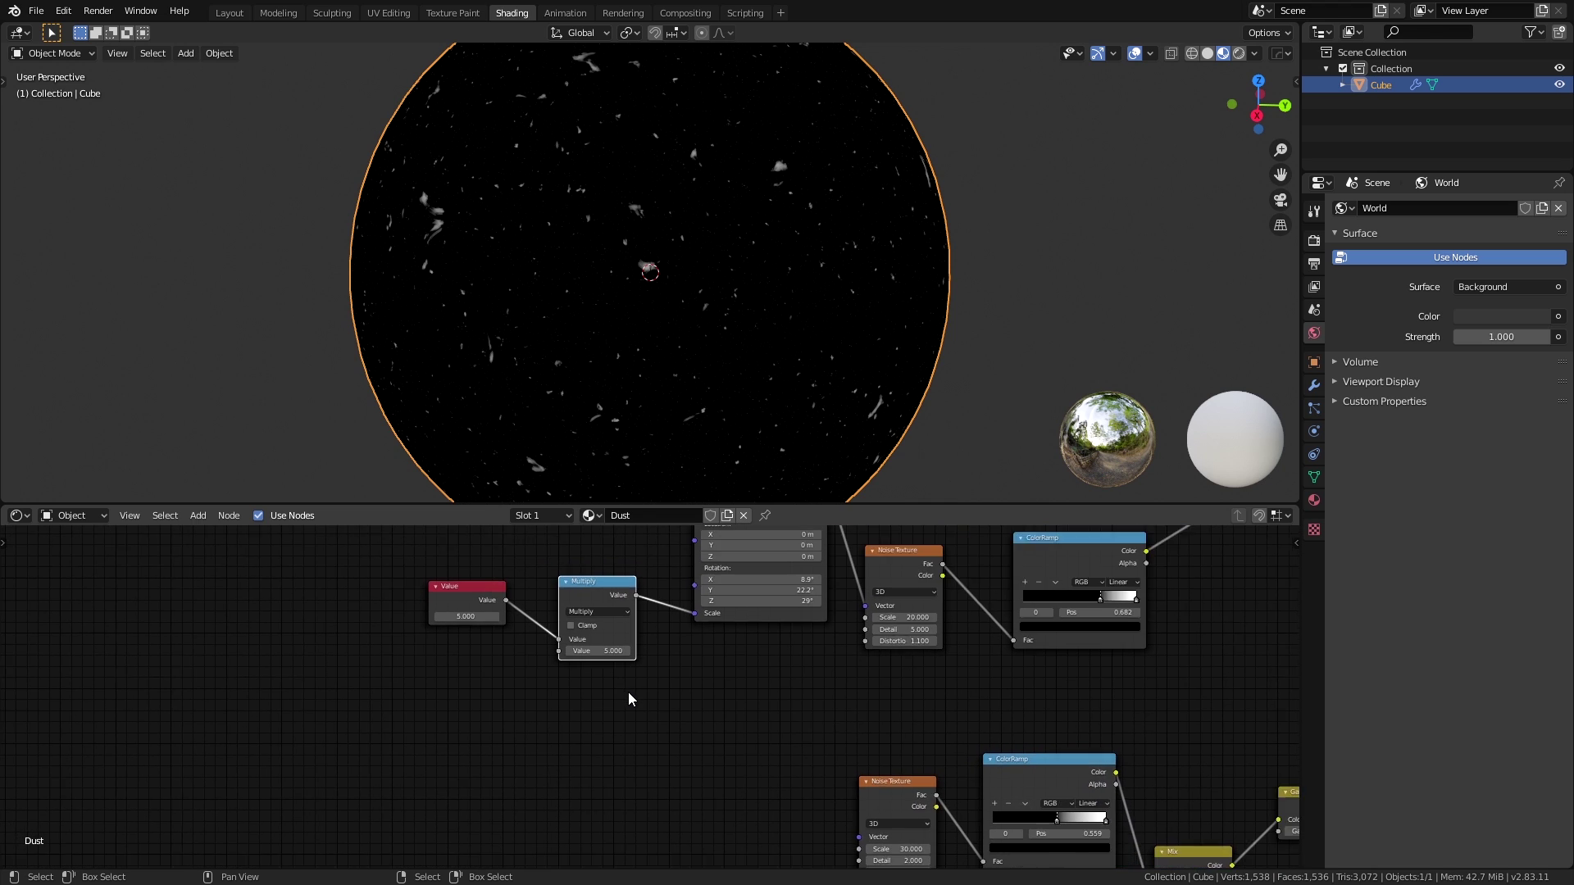
{"action": "scroll", "coordinate": [598, 599], "scroll_direction": "down", "scroll_amount": 2}
{"action": "scroll", "coordinate": [599, 598], "scroll_direction": "down", "scroll_amount": 1}
{"action": "scroll", "coordinate": [602, 578], "scroll_direction": "down", "scroll_amount": 1}
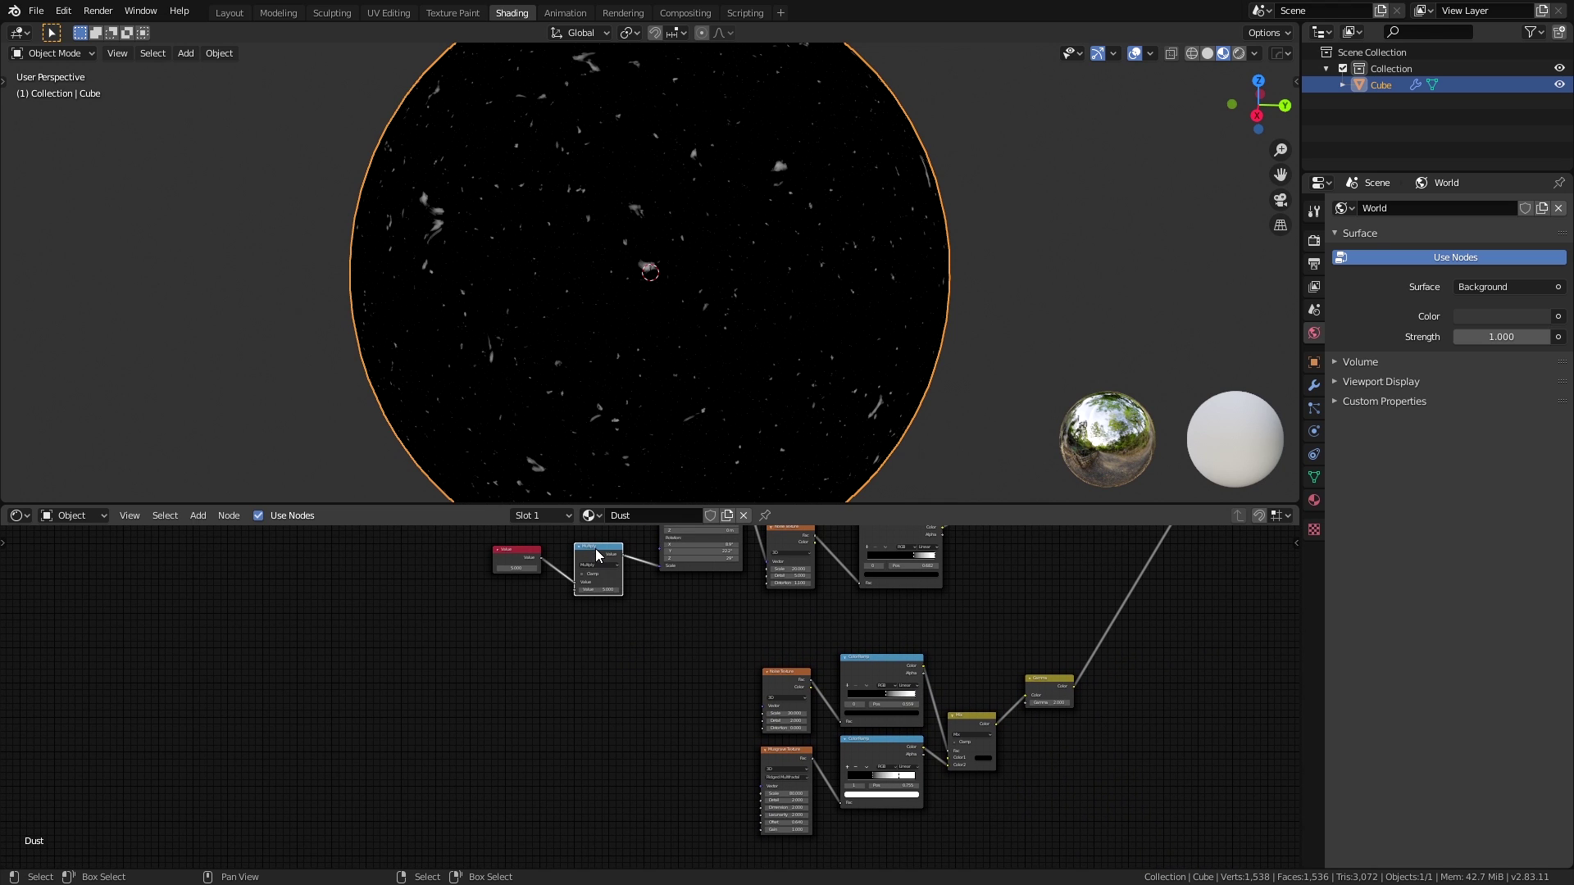
{"action": "left_click_drag", "start_coordinate": [595, 550], "coordinate": [692, 674]}
{"action": "scroll", "coordinate": [682, 670], "scroll_direction": "up", "scroll_amount": 1}
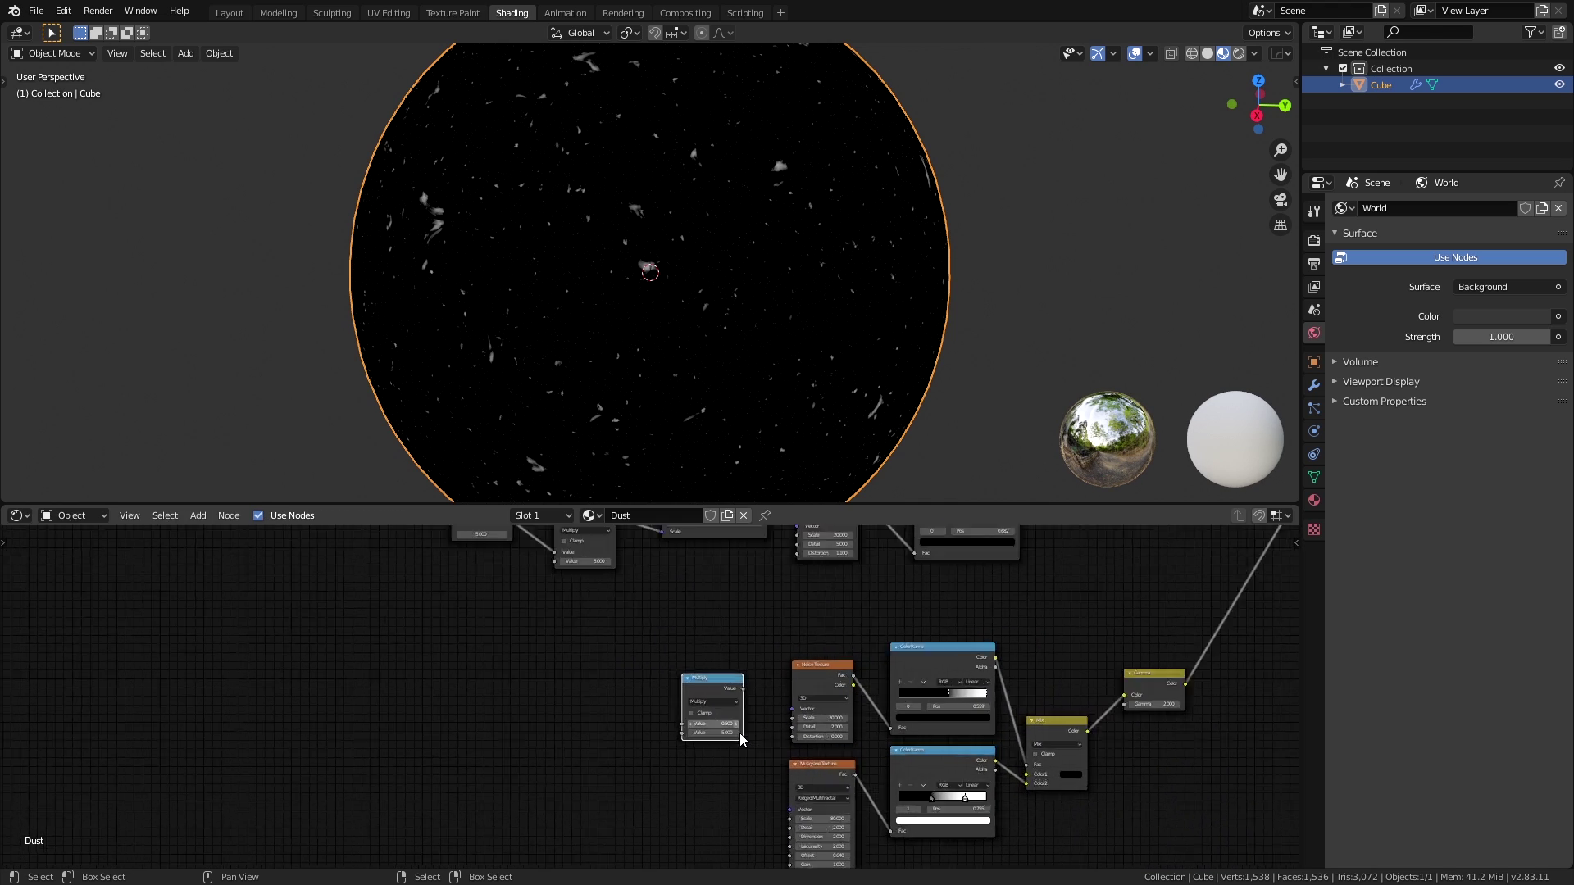
{"action": "scroll", "coordinate": [664, 658], "scroll_direction": "up", "scroll_amount": 1}
{"action": "key", "text": "shift+d"}
{"action": "left_click", "coordinate": [693, 744]}
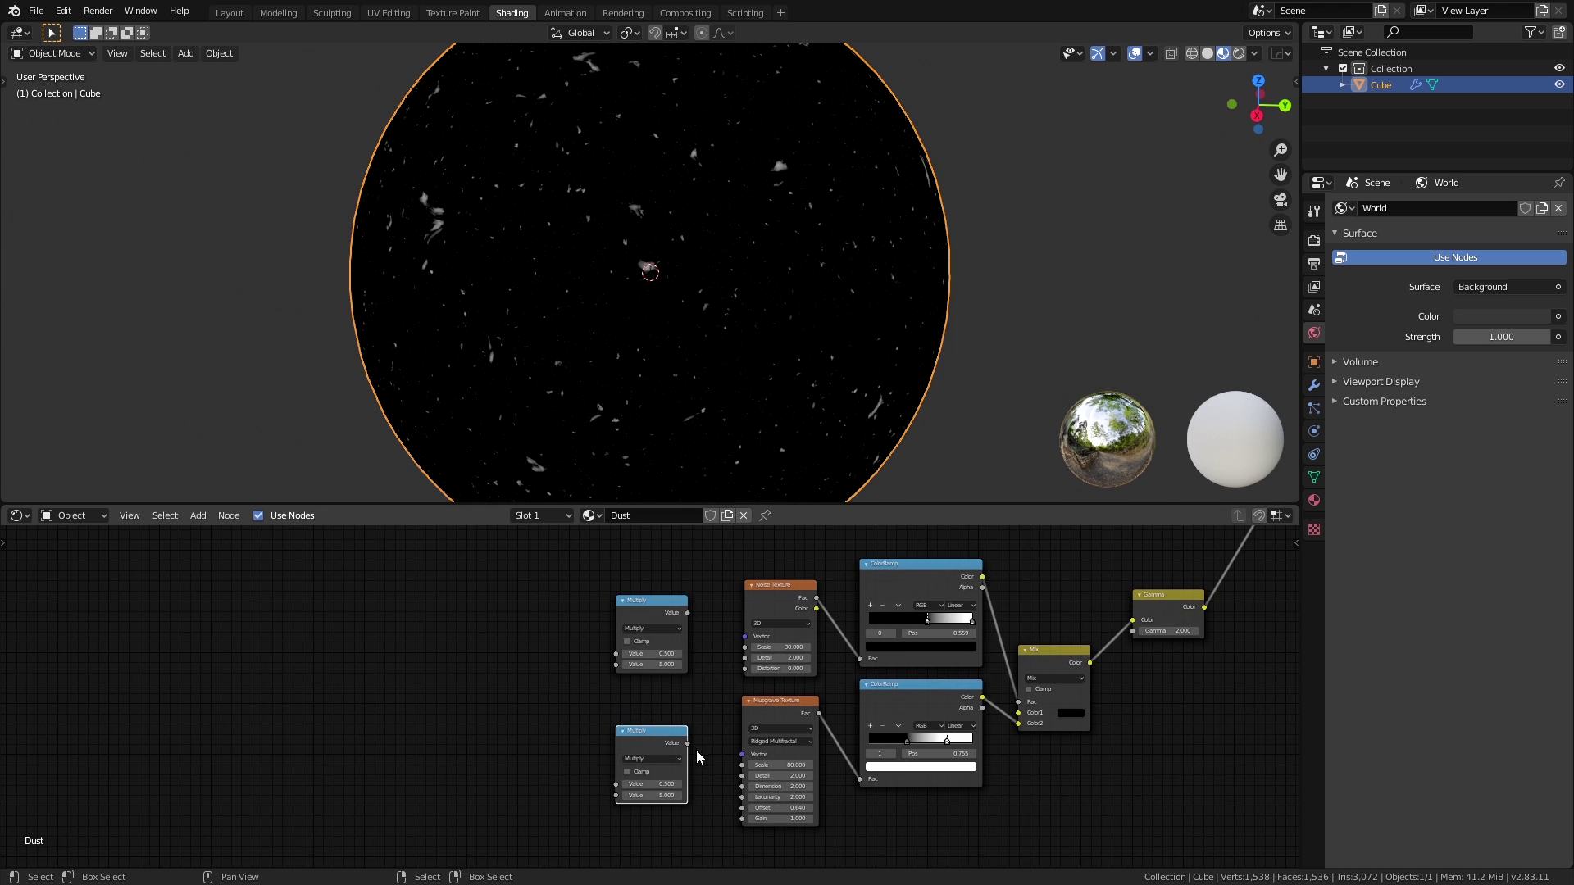
{"action": "scroll", "coordinate": [695, 735], "scroll_direction": "up", "scroll_amount": 2}
{"action": "mouse_move", "coordinate": [677, 627]}
{"action": "left_mouse_down"}
{"action": "mouse_move", "coordinate": [757, 690]}
{"action": "mouse_move", "coordinate": [764, 676]}
{"action": "left_mouse_up"}
{"action": "double_click", "coordinate": [627, 702]}
{"action": "type", "text": "30"}
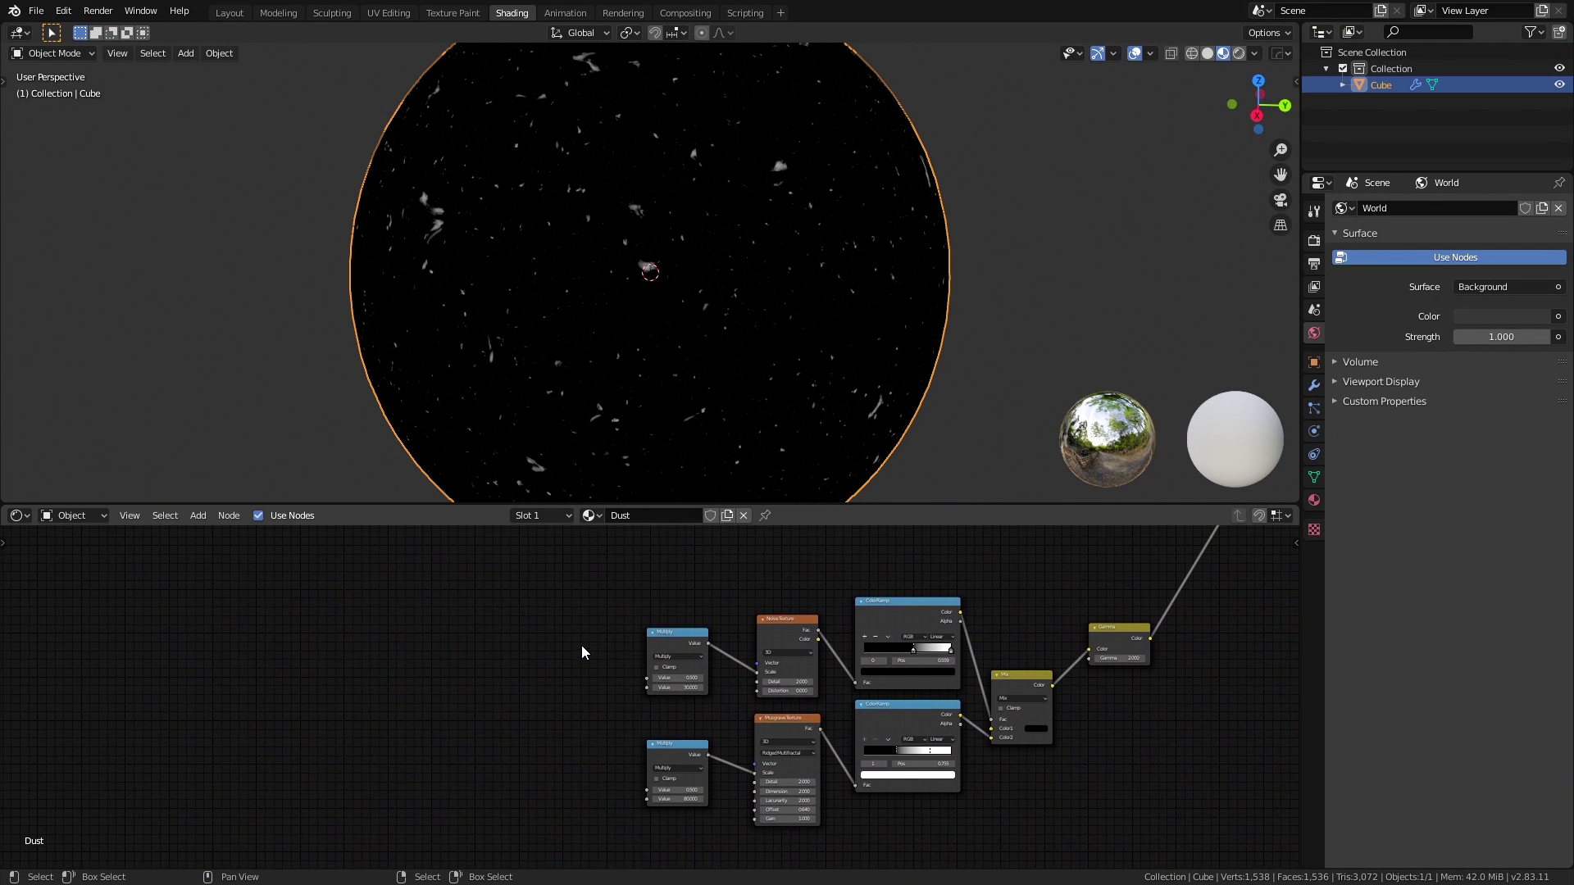
{"action": "scroll", "coordinate": [584, 649], "scroll_direction": "down", "scroll_amount": 2}
{"action": "scroll", "coordinate": [573, 638], "scroll_direction": "down", "scroll_amount": 2}
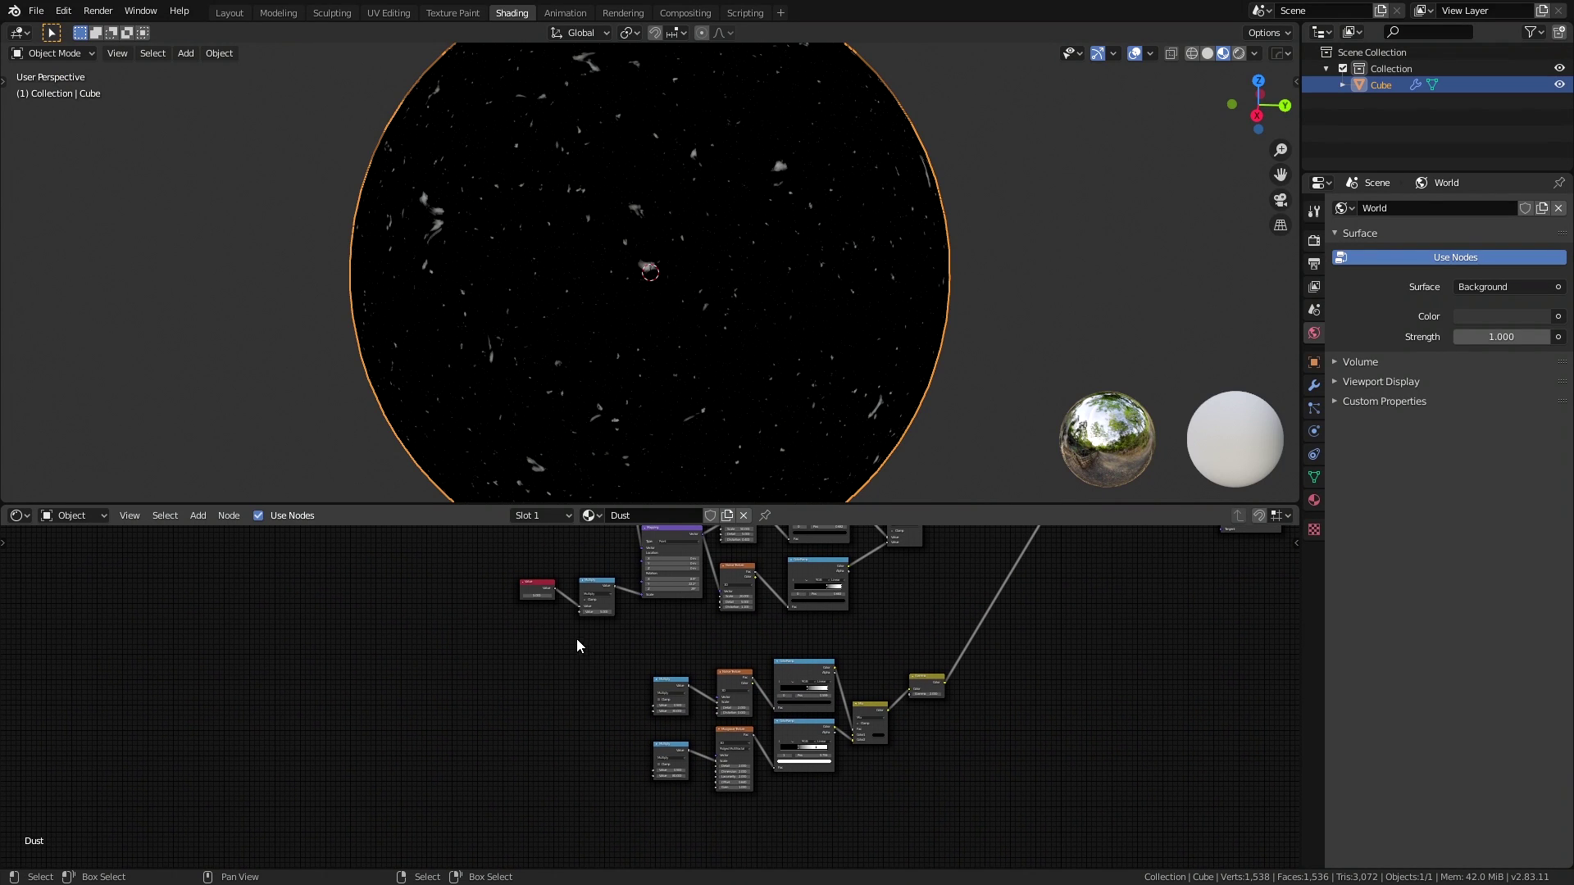
Wire the Value node into the middle and lower Multiply nodes and upper Mapping scale.
{"action": "left_click_drag", "start_coordinate": [555, 590], "coordinate": [654, 712]}
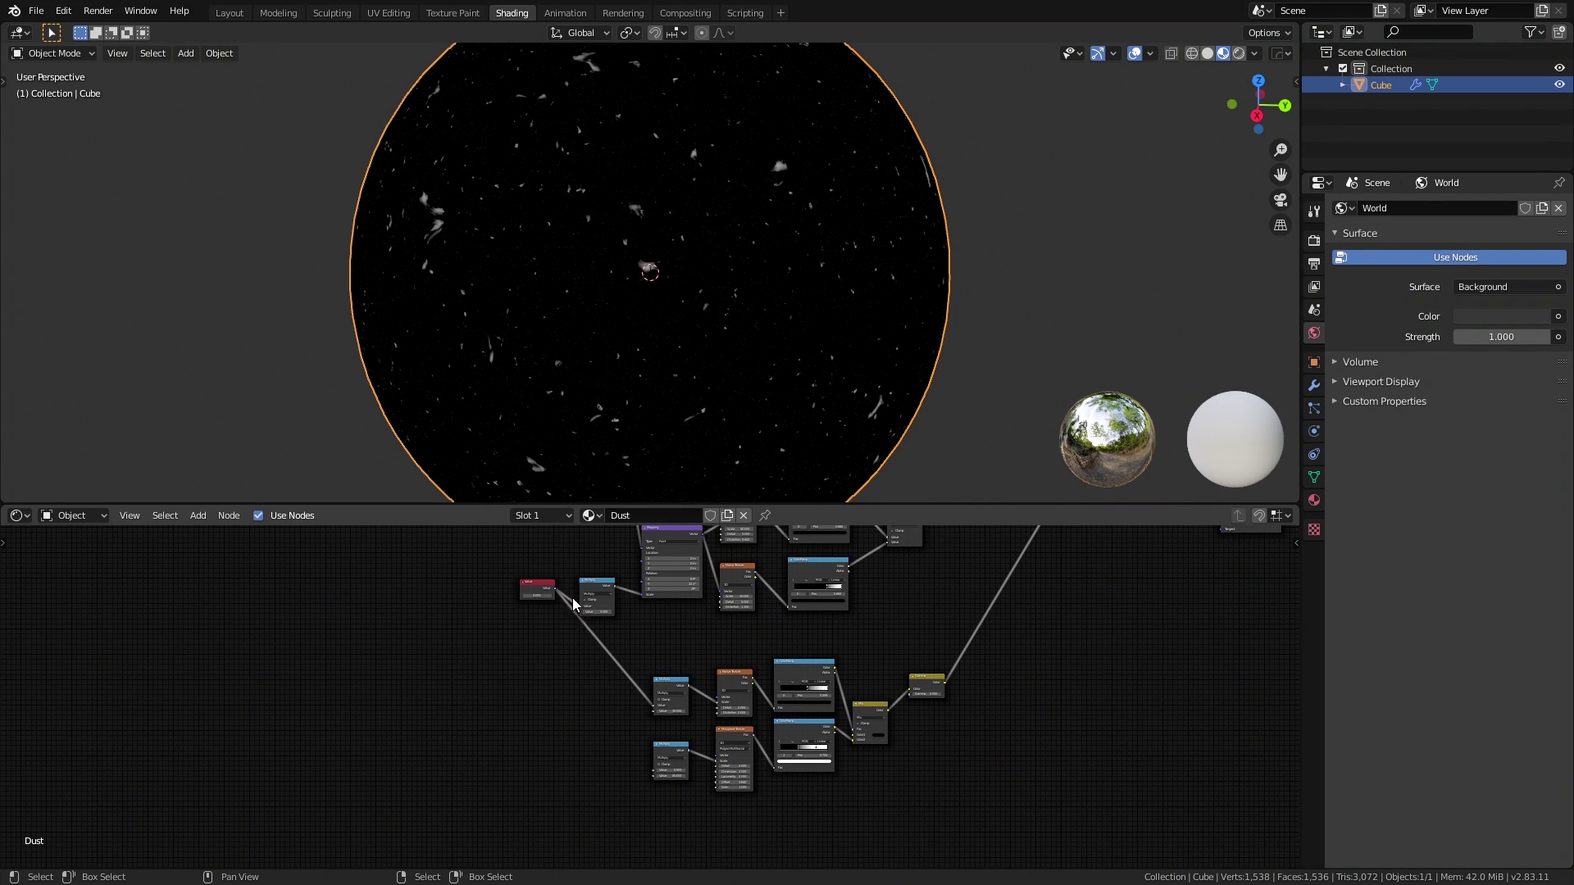
{"action": "left_click_drag", "start_coordinate": [554, 589], "coordinate": [654, 767]}
{"action": "middle_click_drag", "start_coordinate": [590, 619], "coordinate": [622, 716]}
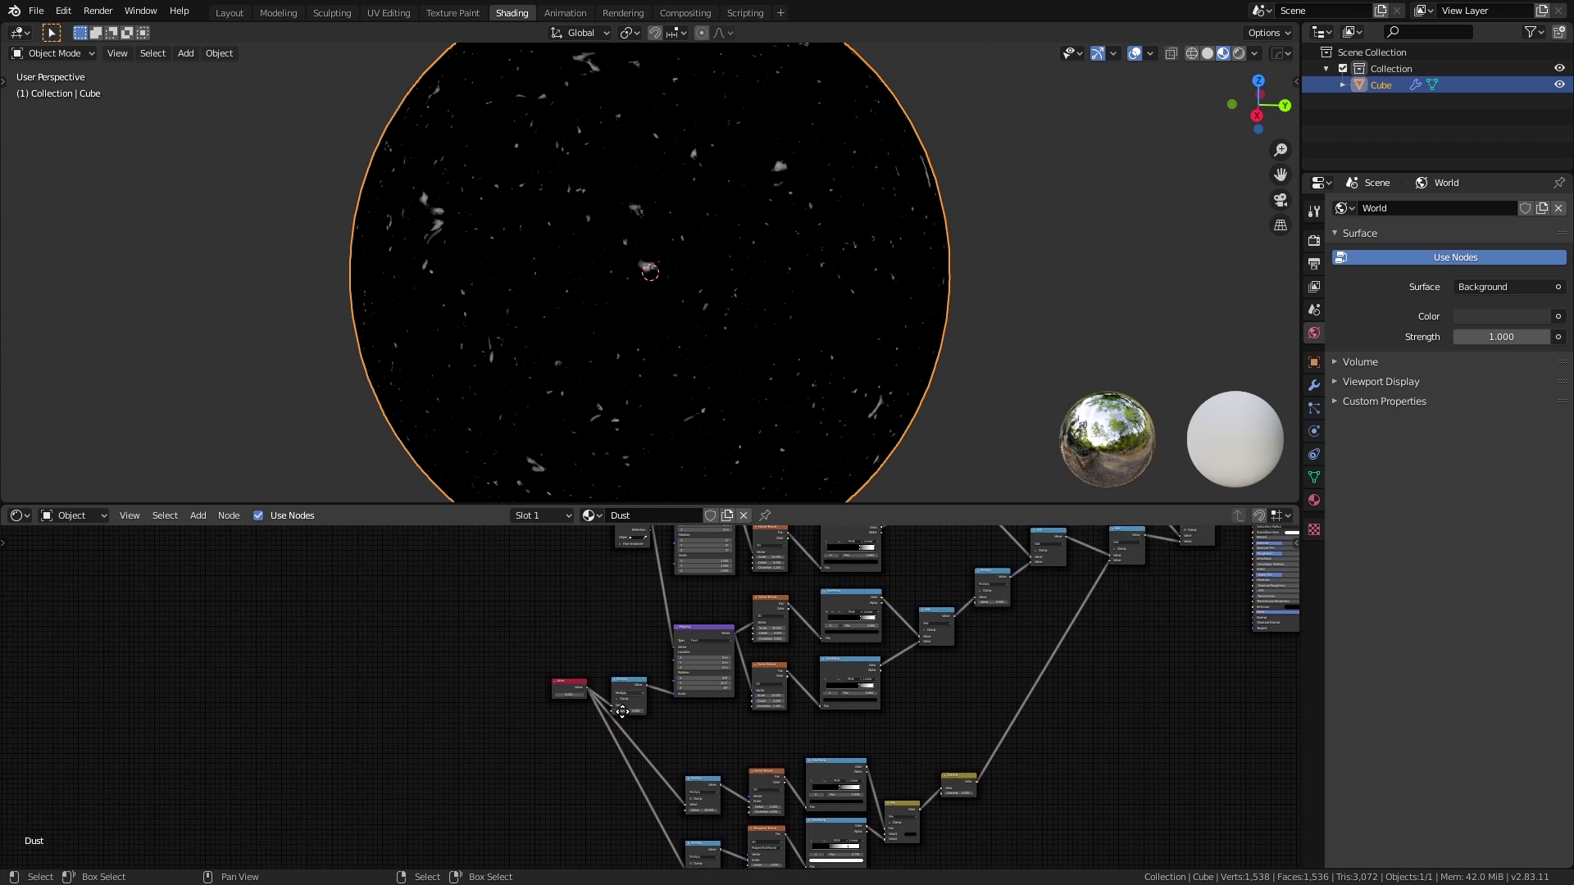
{"action": "scroll", "coordinate": [621, 717], "scroll_direction": "up", "scroll_amount": 3}
{"action": "middle_click_drag", "start_coordinate": [621, 591], "coordinate": [636, 747]}
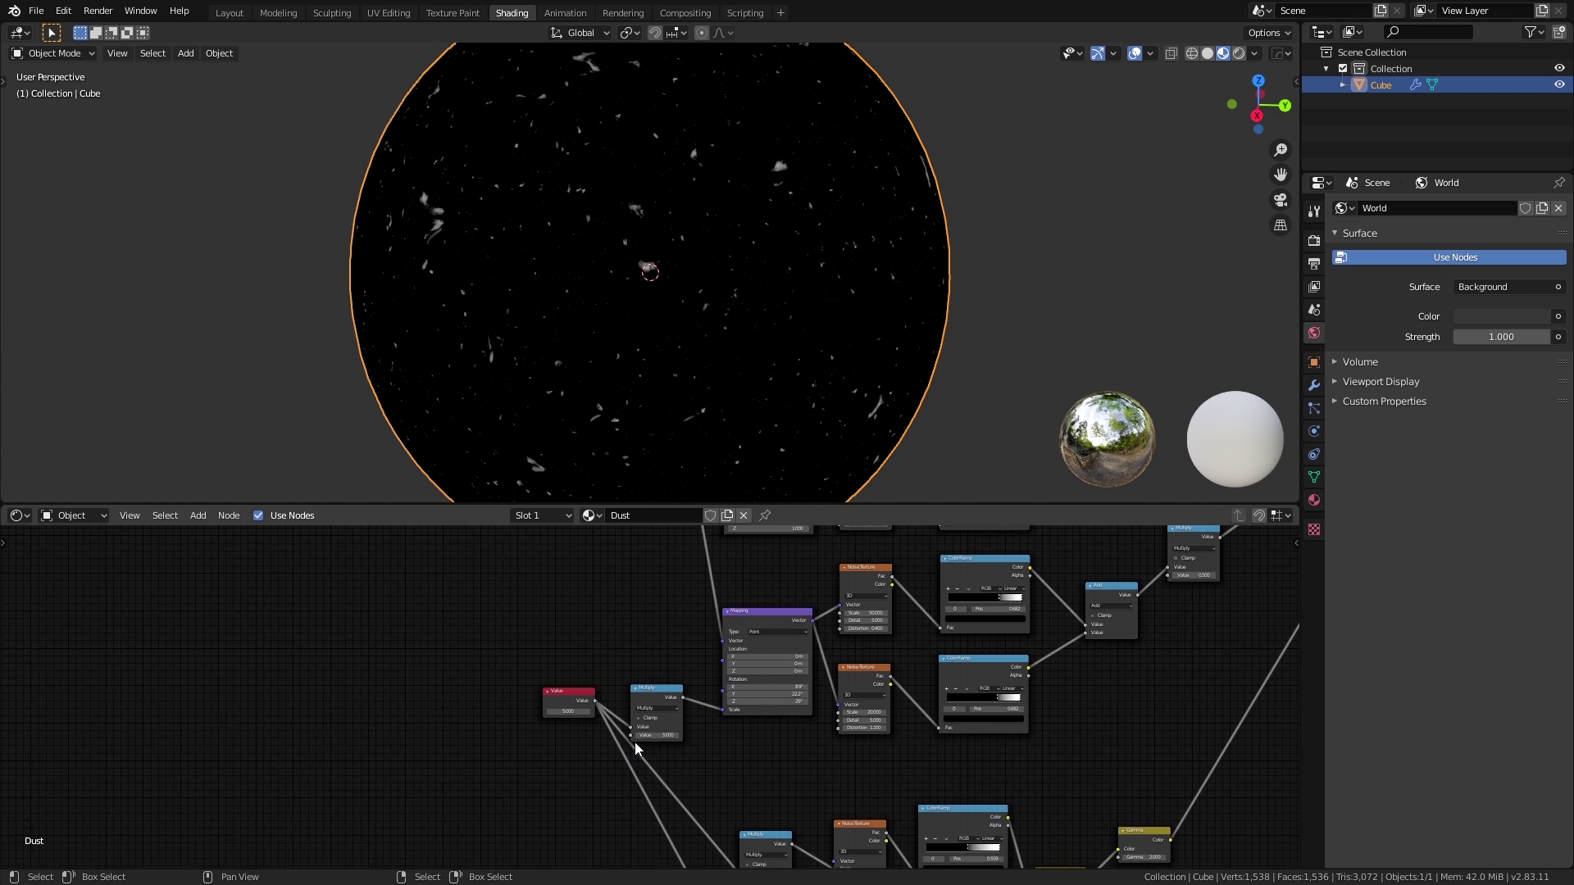
{"action": "scroll", "coordinate": [636, 746], "scroll_direction": "up", "scroll_amount": 2}
{"action": "scroll", "coordinate": [643, 693], "scroll_direction": "down", "scroll_amount": 2}
{"action": "middle_click_drag", "start_coordinate": [643, 692], "coordinate": [621, 754]}
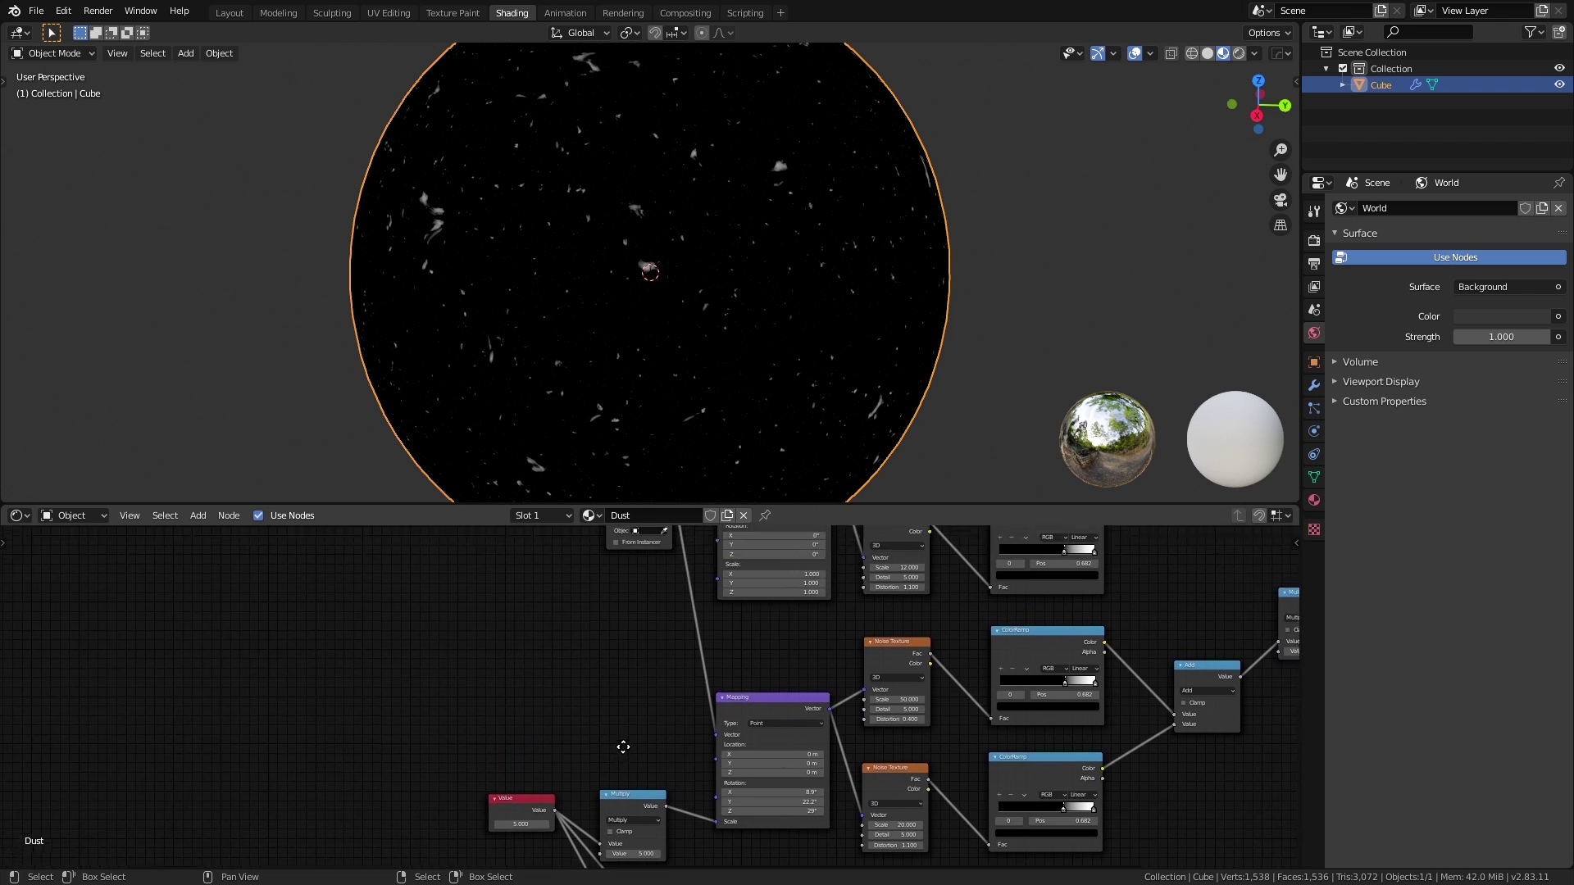
{"action": "scroll", "coordinate": [621, 755], "scroll_direction": "down", "scroll_amount": 1}
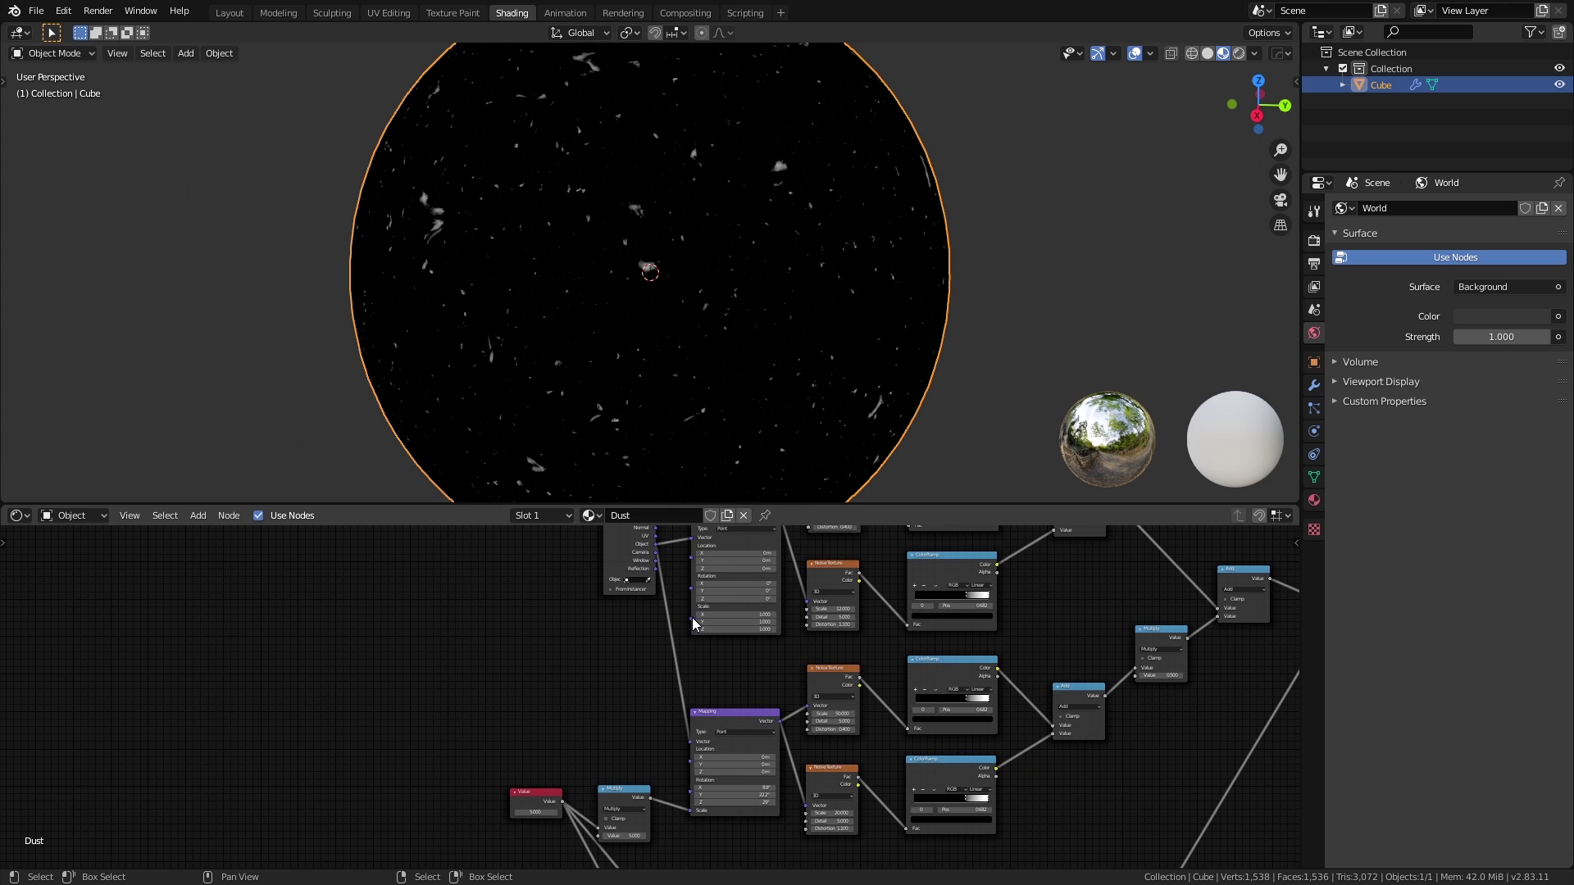
{"action": "left_click_drag", "start_coordinate": [692, 624], "coordinate": [562, 801]}
{"action": "scroll", "coordinate": [561, 800], "scroll_direction": "up", "scroll_amount": 5}
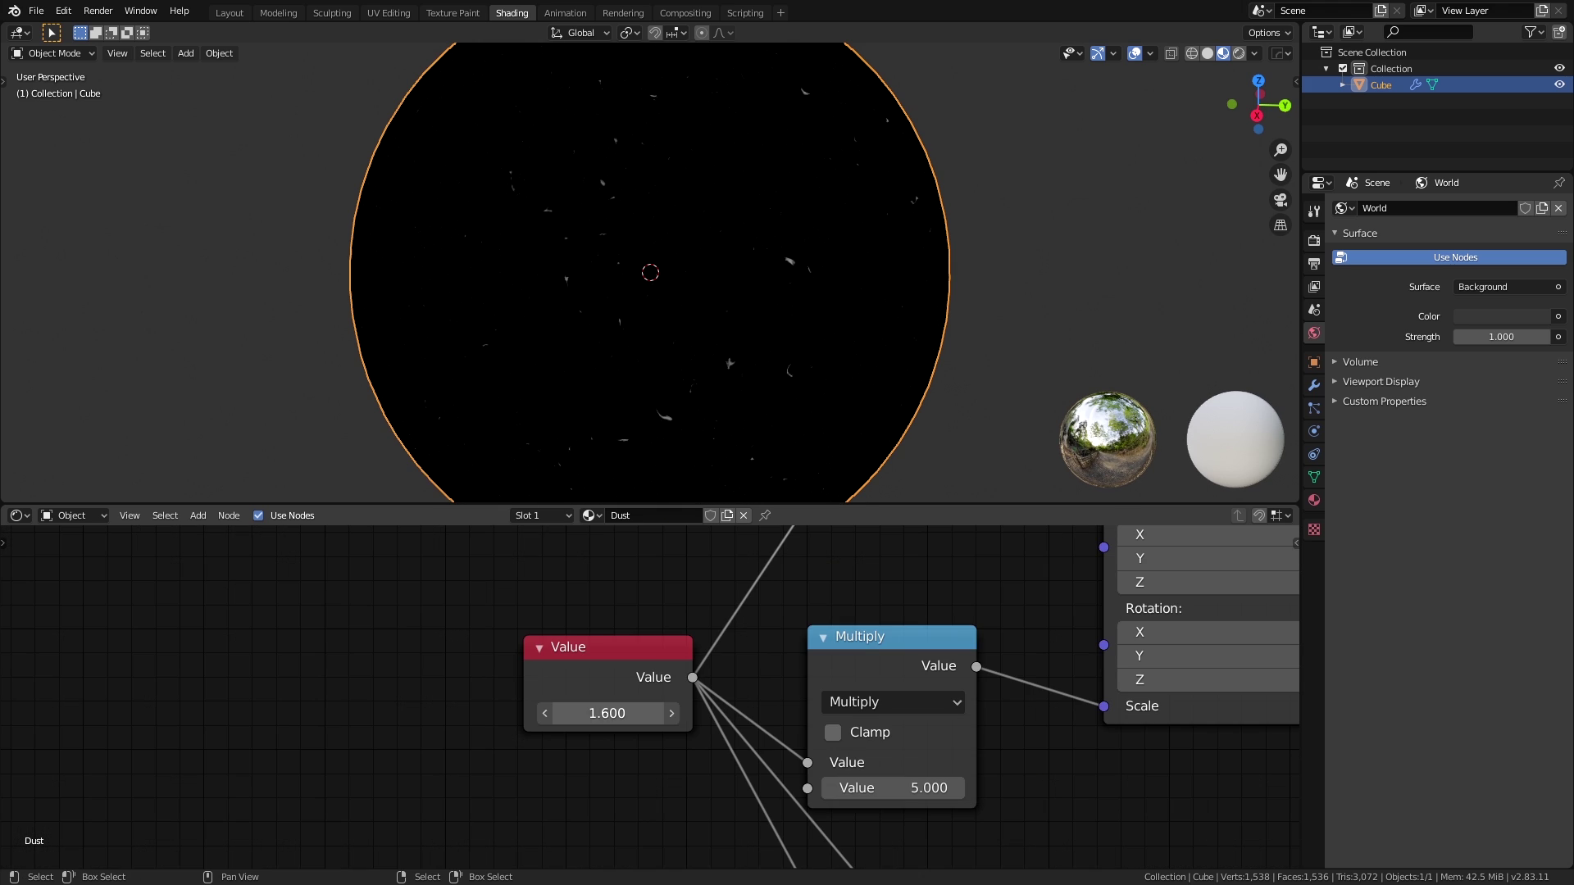
{"action": "mouse_move", "coordinate": [606, 714]}
{"action": "left_mouse_down"}
{"action": "mouse_move", "coordinate": [688, 714]}
{"action": "mouse_move", "coordinate": [618, 713]}
{"action": "left_mouse_up"}
Enter tiling value 5, inspect the dusty sphere, and add the Damage node group.
{"action": "left_click", "coordinate": [619, 714]}
{"action": "type", "text": "5"}
{"action": "key", "text": "Return"}
{"action": "middle_click_drag", "start_coordinate": [792, 353], "coordinate": [766, 404]}
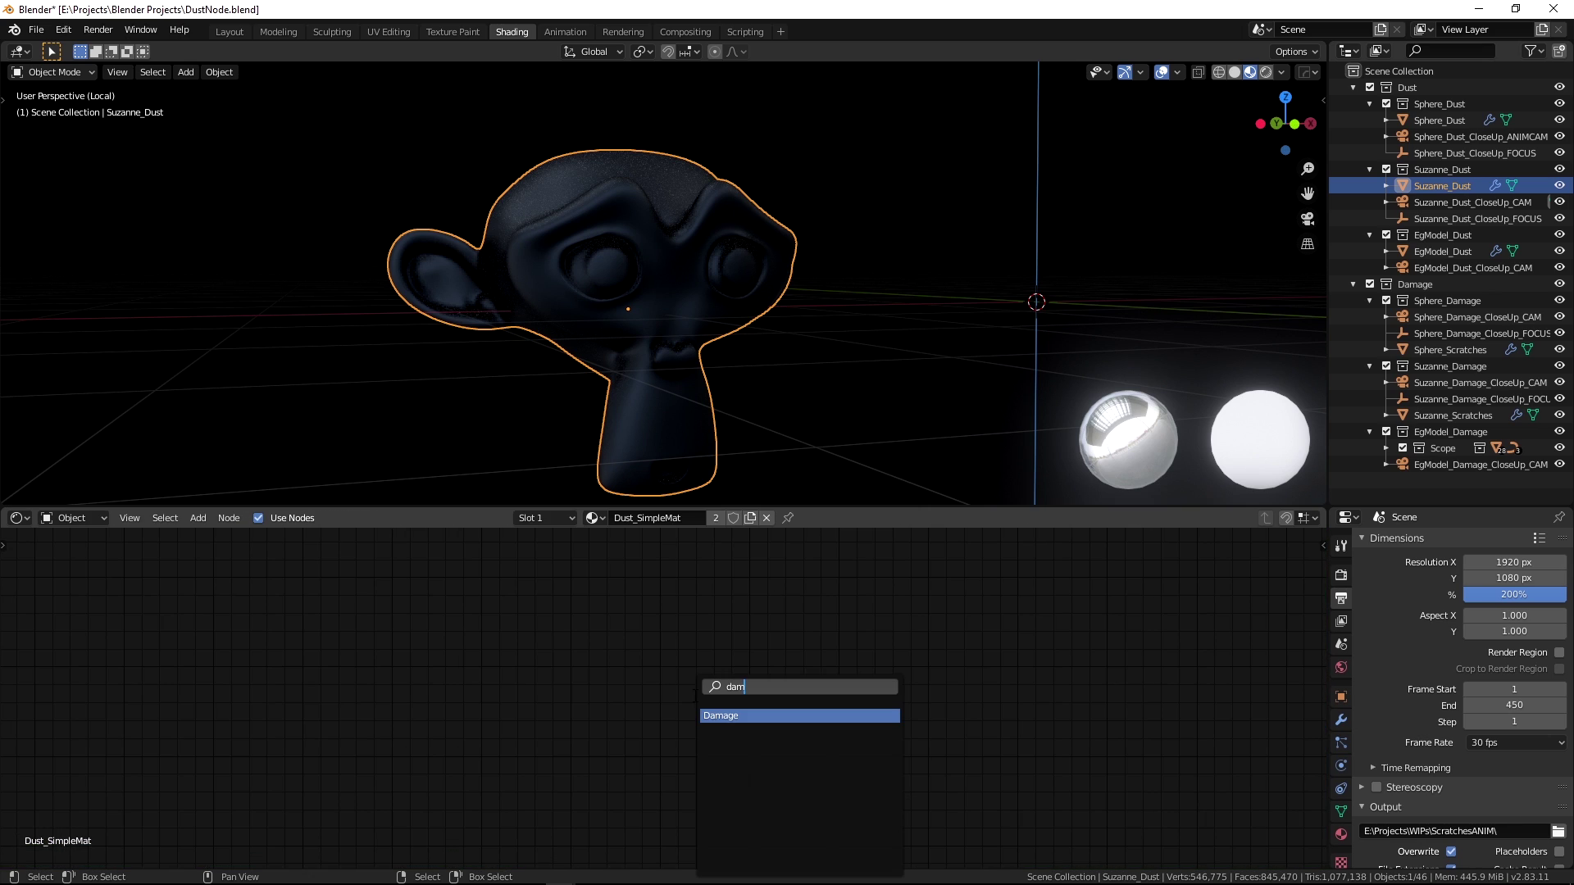
{"action": "key", "text": "Return"}
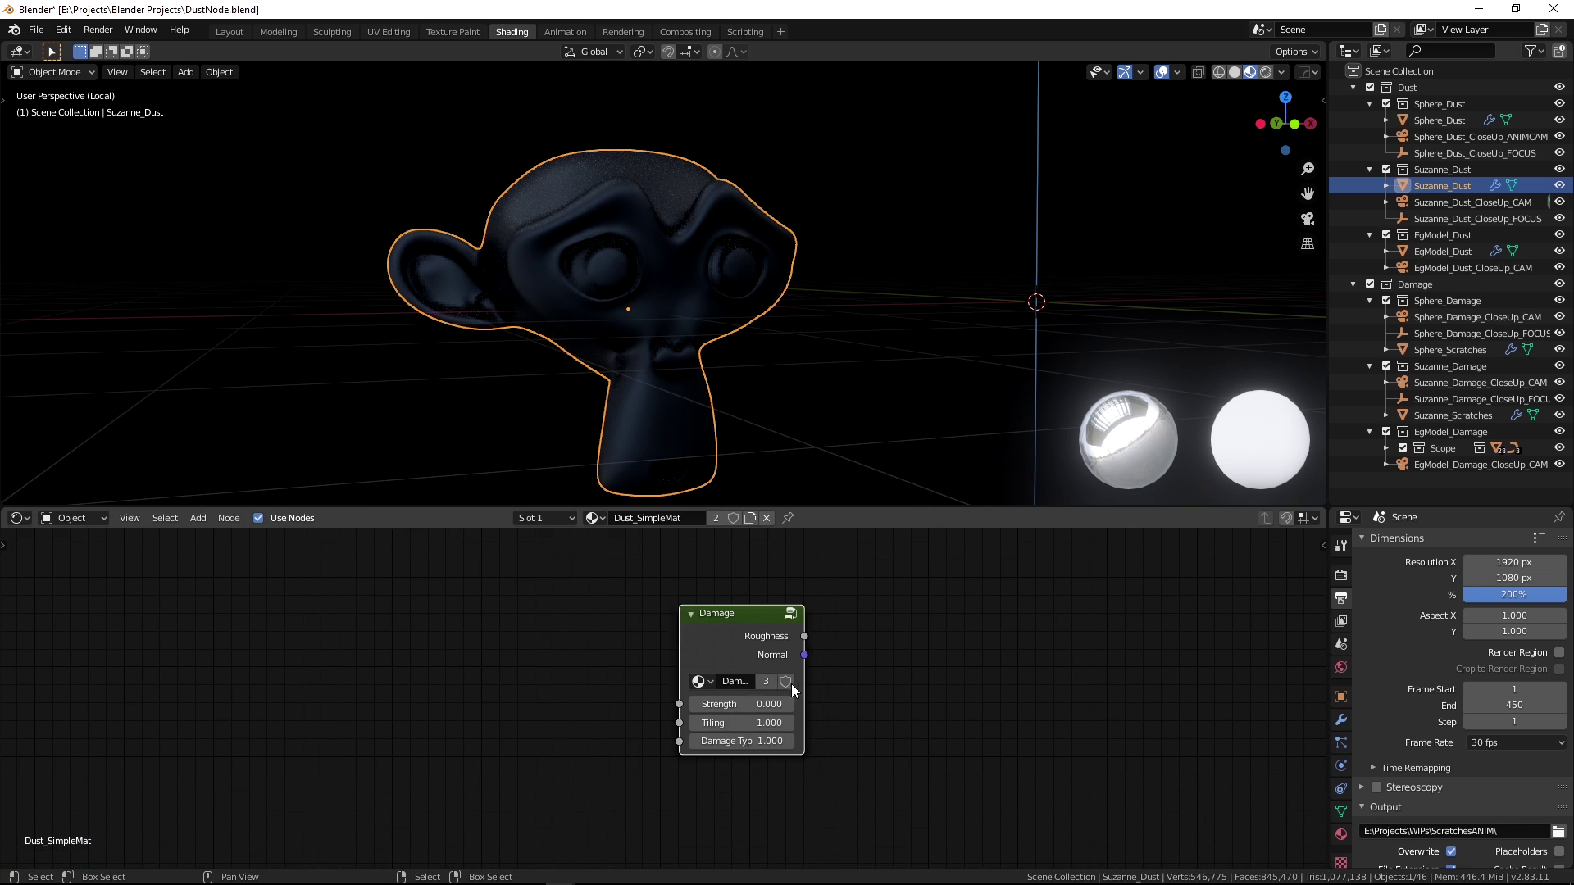